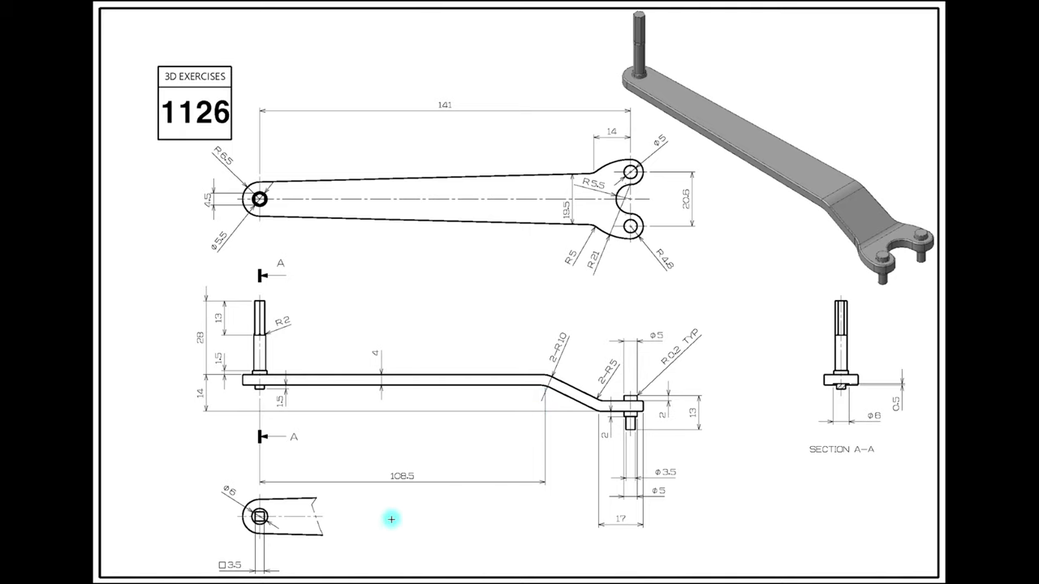
Step: Screenshot the wrench's side view from drawing 1126, then minimize Preview to reveal Fusion 360
{"action": "left_click_drag", "start_coordinate": [390, 528], "coordinate": [408, 514]}
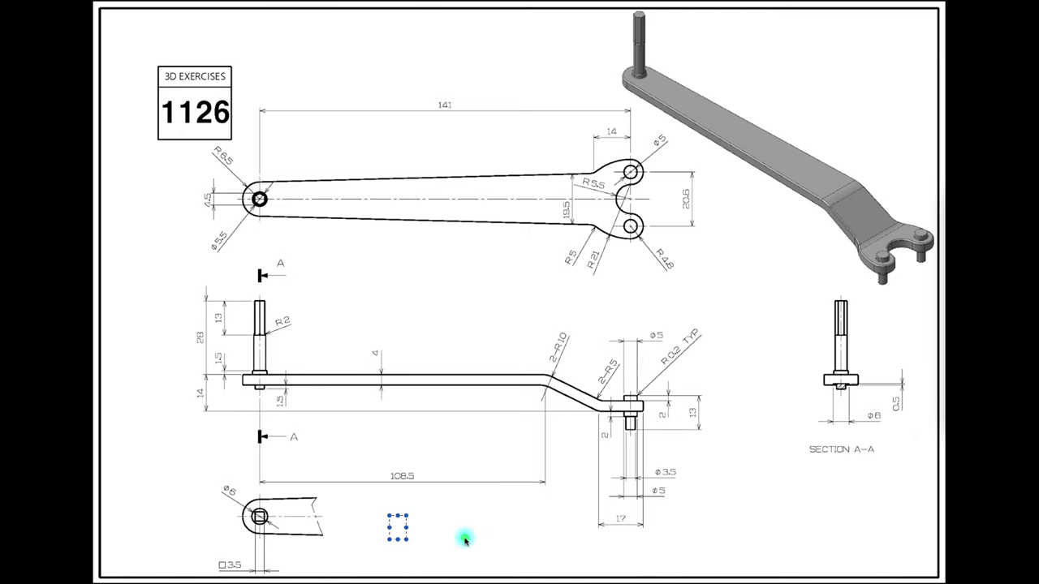
{"action": "left_click_drag", "start_coordinate": [465, 538], "coordinate": [413, 492]}
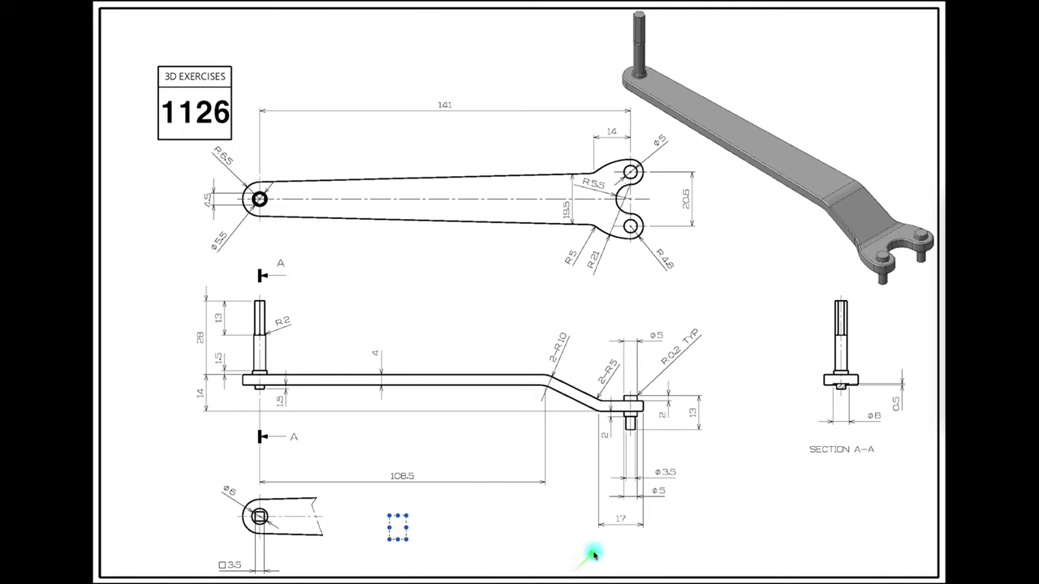
{"action": "left_click_drag", "start_coordinate": [593, 555], "coordinate": [621, 528]}
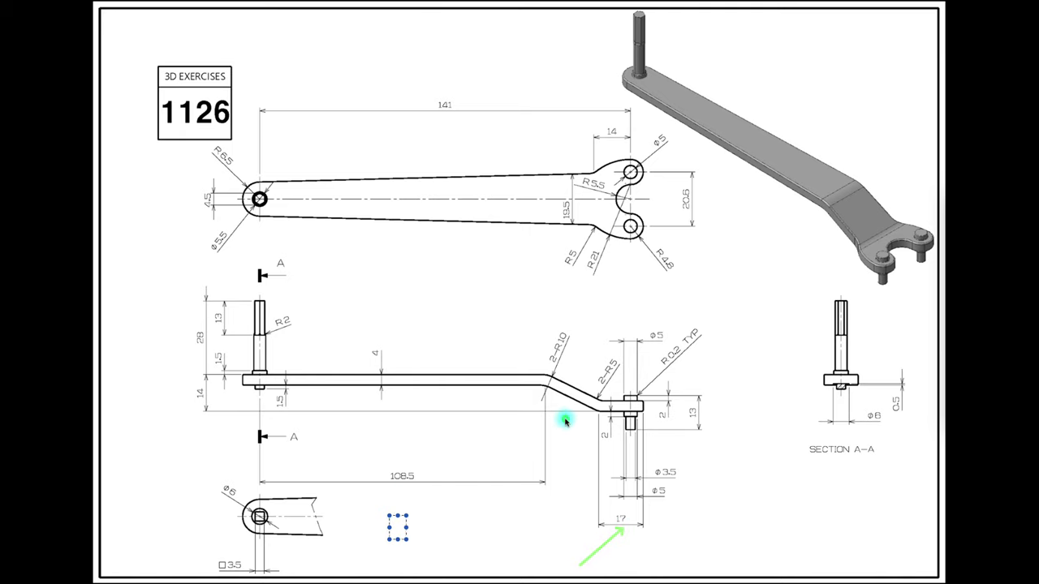
{"action": "left_click_drag", "start_coordinate": [550, 464], "coordinate": [572, 402]}
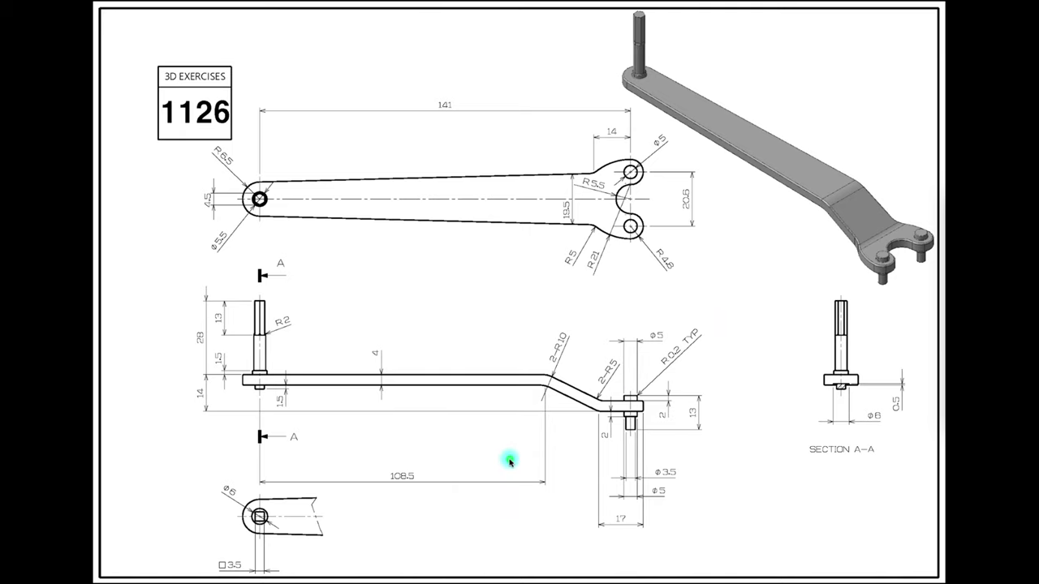
{"action": "left_click_drag", "start_coordinate": [508, 459], "coordinate": [544, 393]}
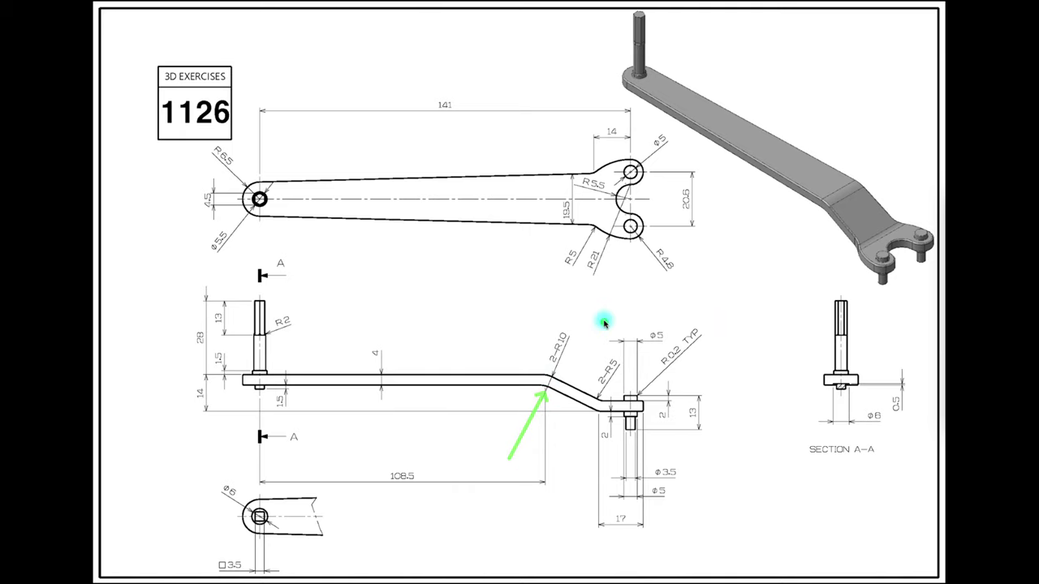
{"action": "left_click_drag", "start_coordinate": [603, 320], "coordinate": [601, 399]}
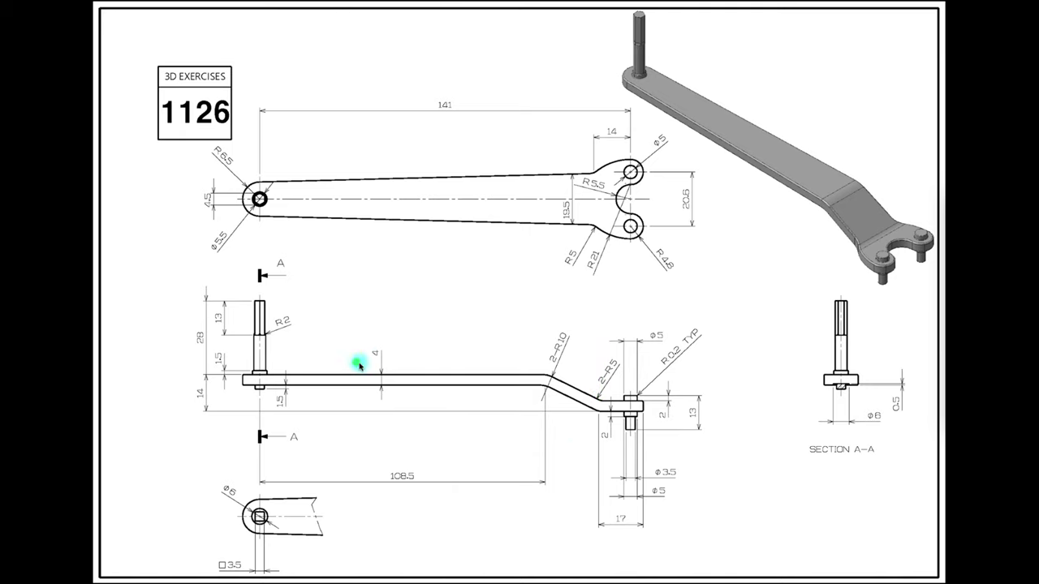
{"action": "left_click_drag", "start_coordinate": [405, 289], "coordinate": [384, 345]}
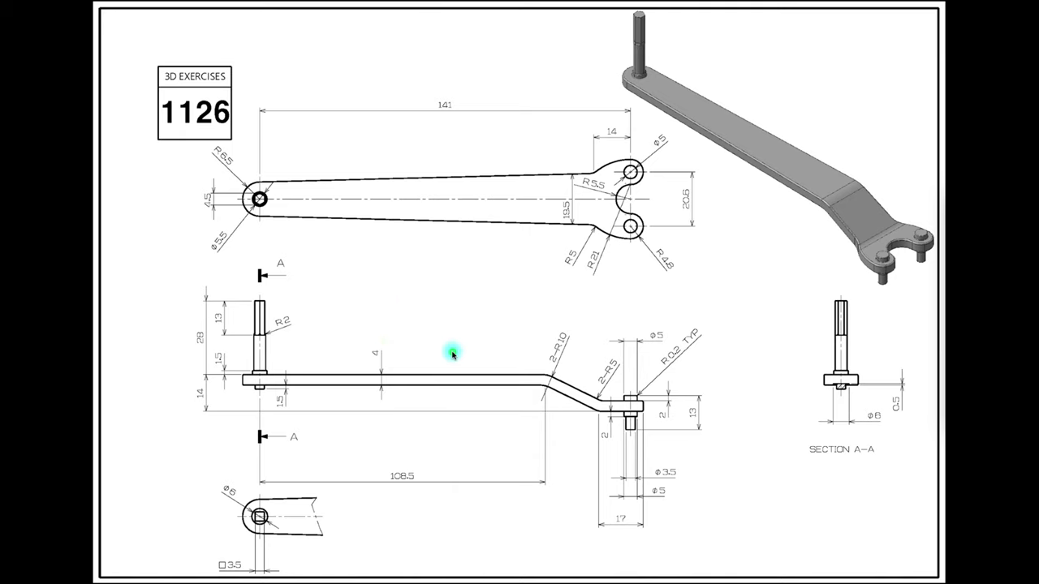
{"action": "mouse_move", "coordinate": [548, 379]}
{"action": "left_mouse_down"}
{"action": "mouse_move", "coordinate": [601, 411]}
{"action": "mouse_move", "coordinate": [544, 393]}
{"action": "left_mouse_up"}
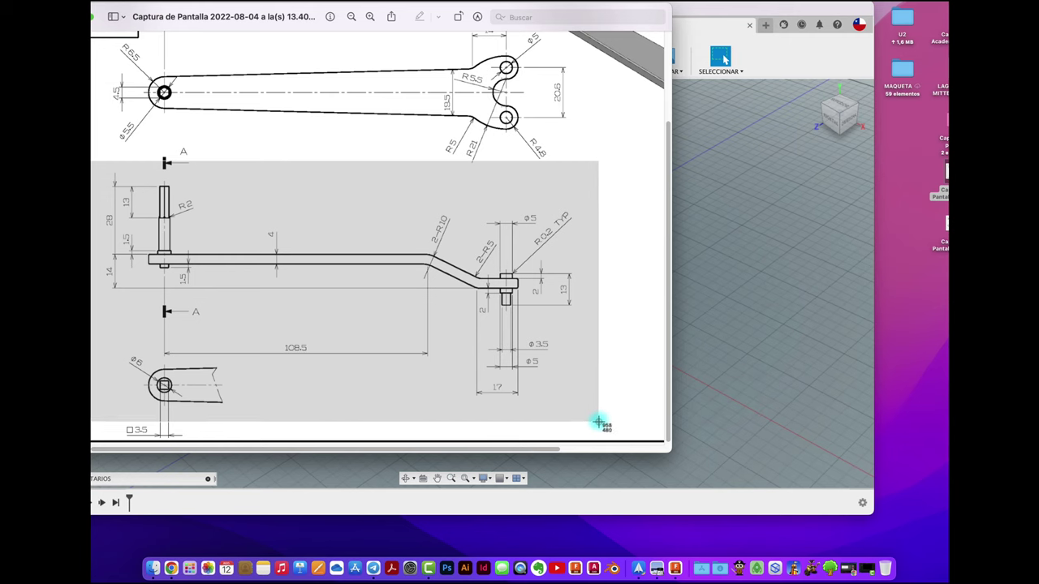
{"action": "left_click_drag", "start_coordinate": [598, 422], "coordinate": [608, 420]}
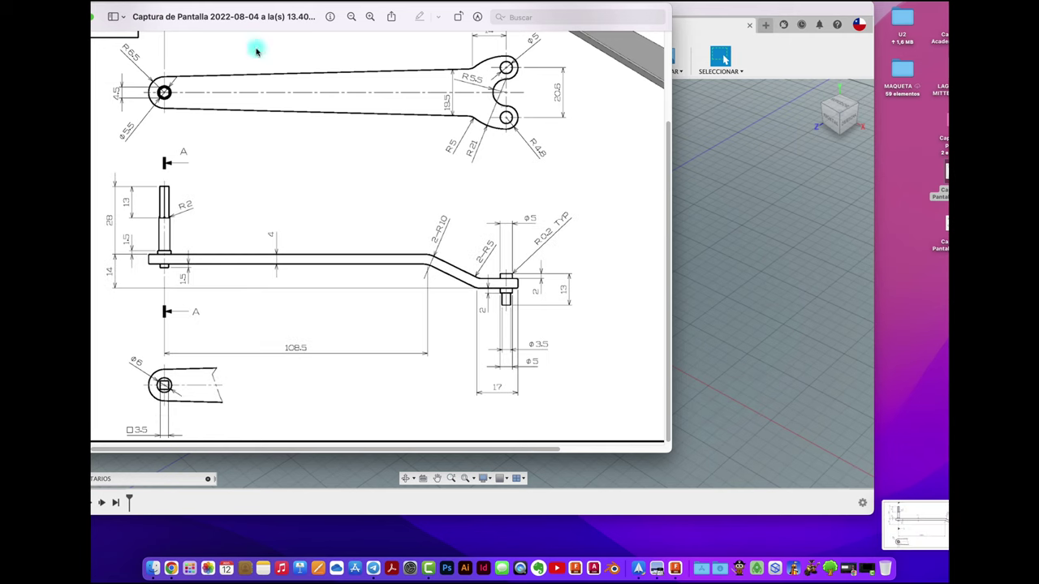
{"action": "left_click", "coordinate": [96, 16]}
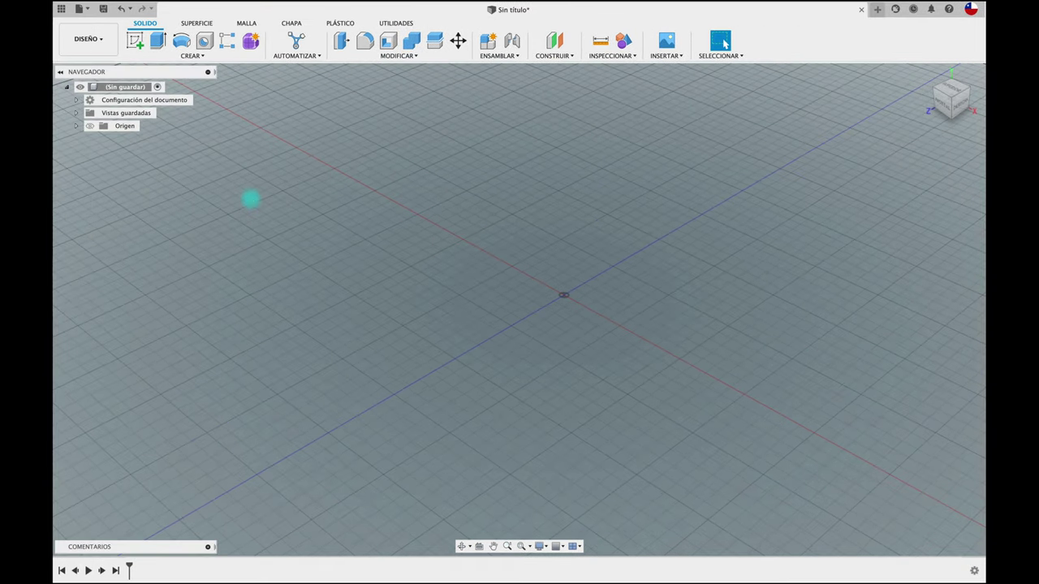
Step: Show the origin planes and load the newest screenshot PNG from this computer as a canvas image
{"action": "left_click", "coordinate": [90, 127]}
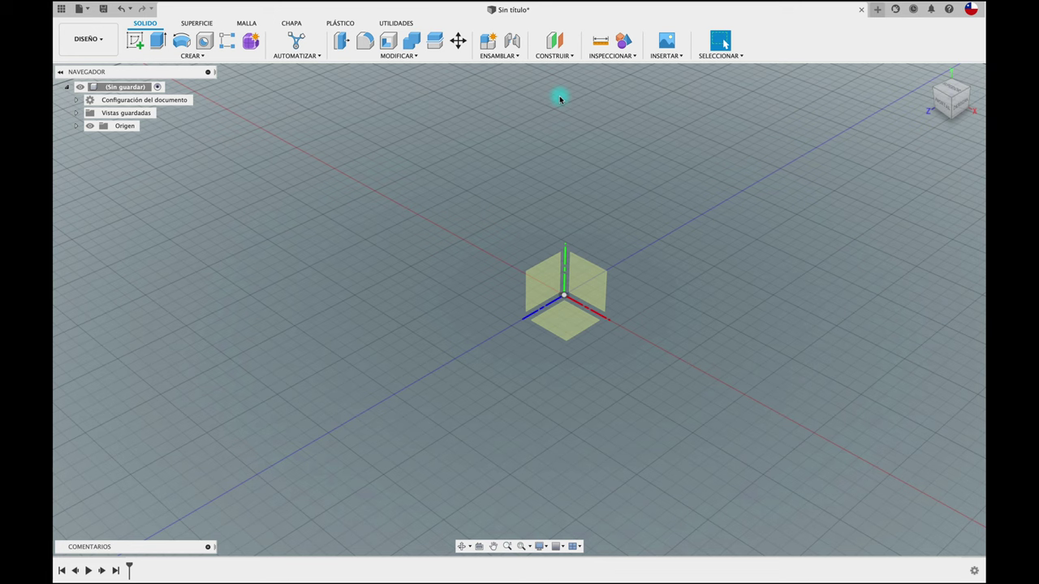
{"action": "left_click", "coordinate": [686, 55]}
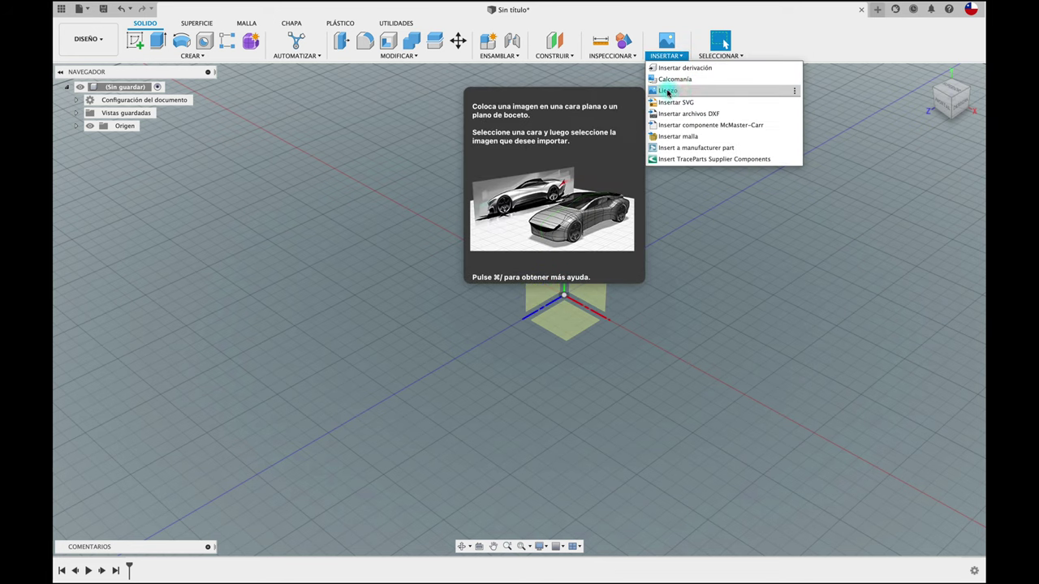
{"action": "left_click", "coordinate": [674, 94]}
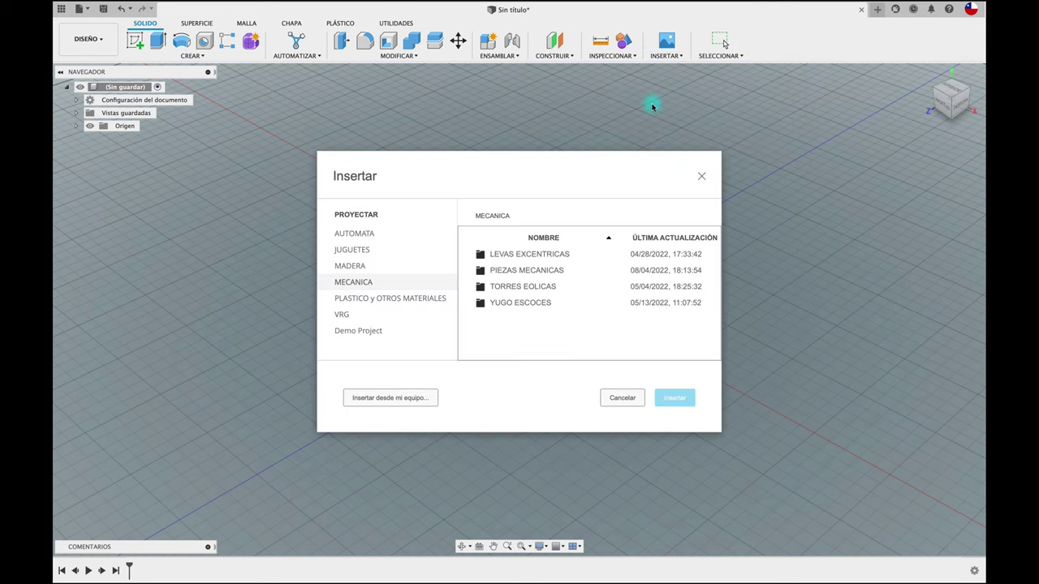
{"action": "left_click", "coordinate": [406, 398]}
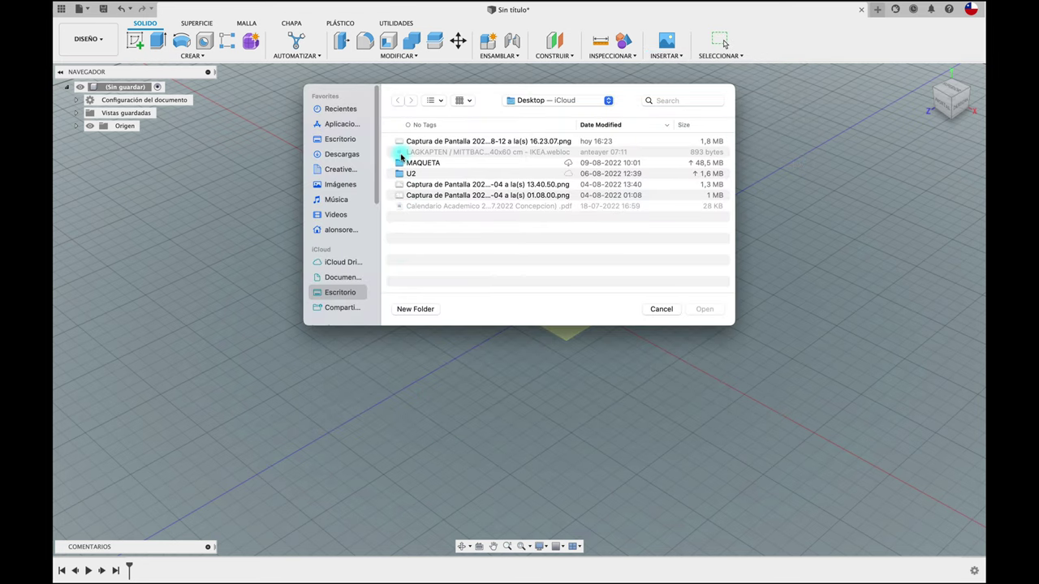
{"action": "left_click", "coordinate": [430, 142]}
{"action": "key", "text": "space"}
{"action": "key", "text": "space"}
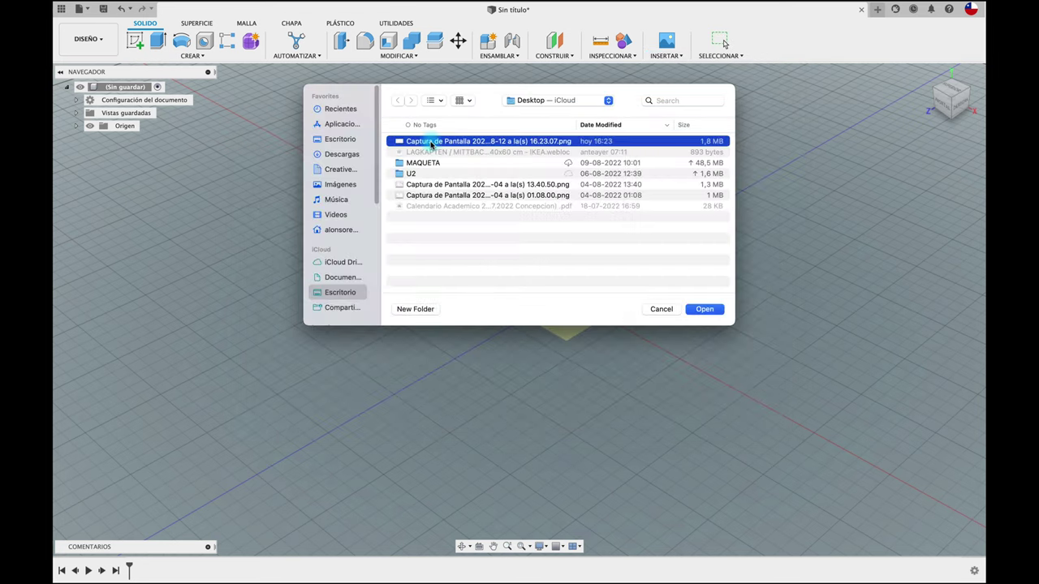
{"action": "left_click", "coordinate": [704, 310]}
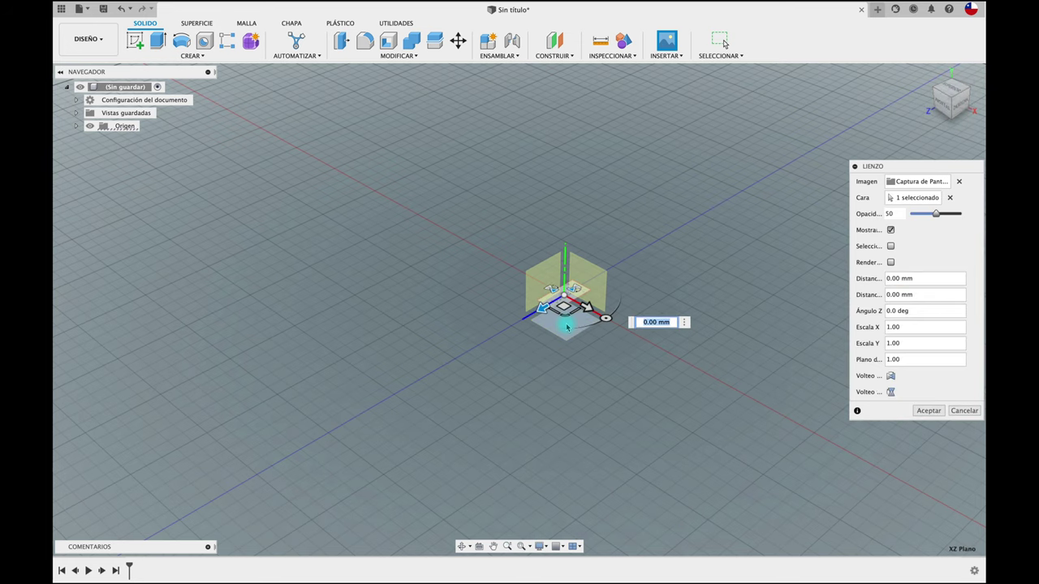
Step: Commit the screenshot canvas and view it straight down from the top
{"action": "left_click_drag", "start_coordinate": [566, 327], "coordinate": [600, 348]}
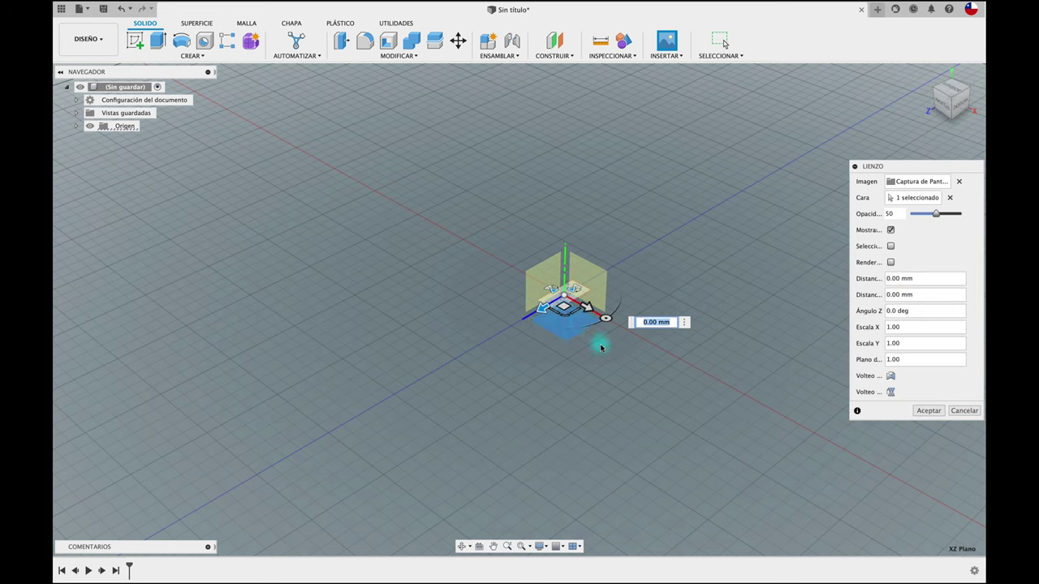
{"action": "left_click", "coordinate": [928, 410]}
{"action": "left_click", "coordinate": [951, 96]}
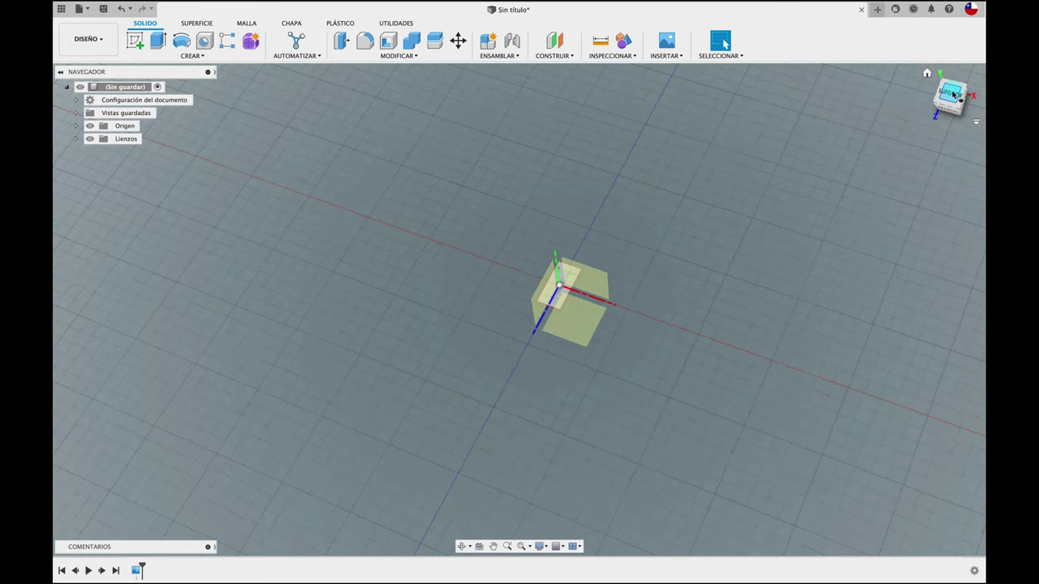
{"action": "middle_click_drag", "start_coordinate": [612, 354], "coordinate": [682, 256], "text": "shift"}
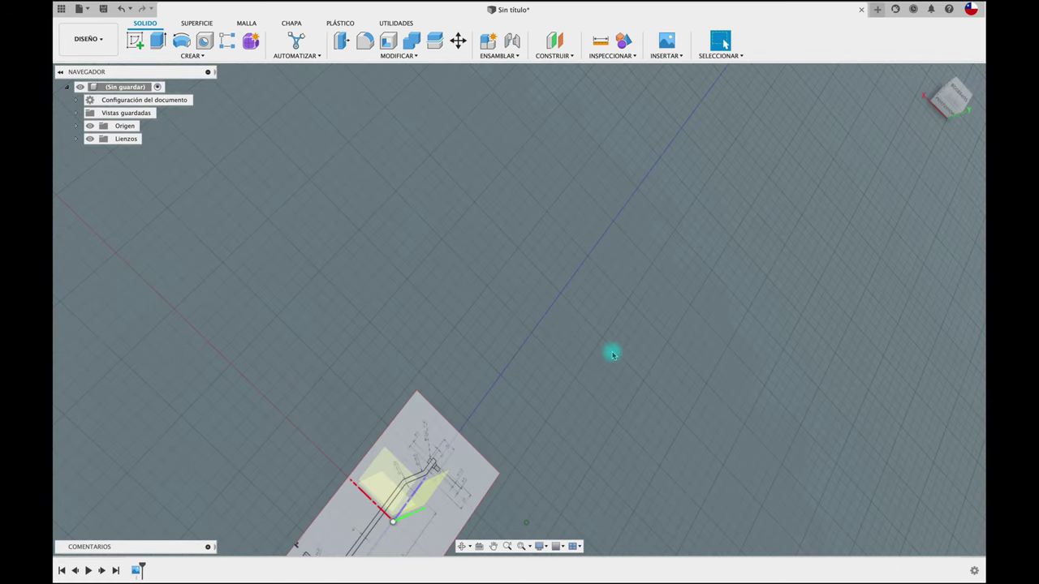
{"action": "left_click", "coordinate": [952, 96]}
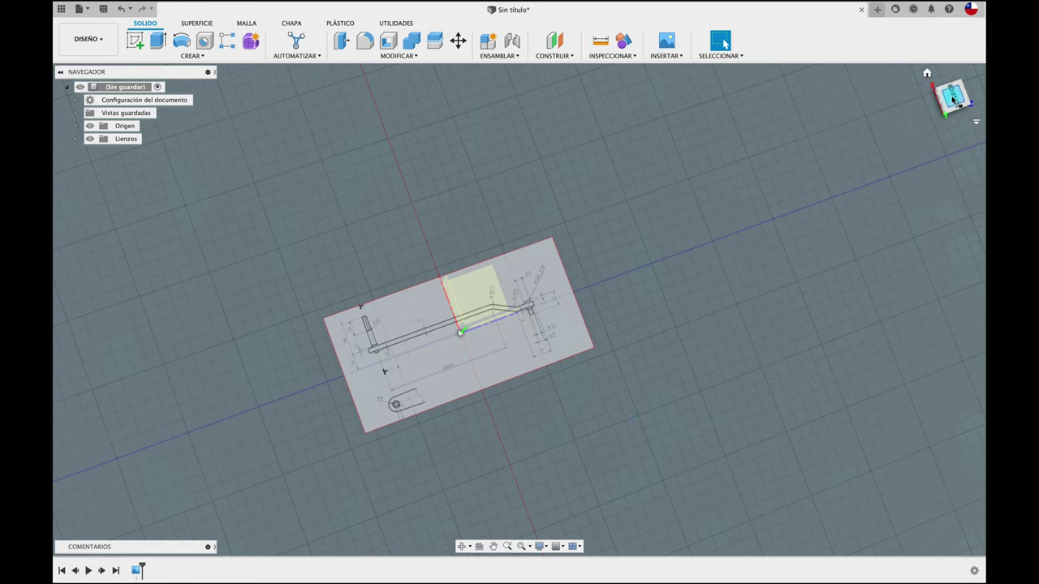
Step: Zoom in on the canvas and select it in the expanded Lienzos folder
{"action": "scroll", "coordinate": [451, 368], "scroll_direction": "up", "scroll_amount": 1}
{"action": "scroll", "coordinate": [451, 368], "scroll_direction": "up", "scroll_amount": 1}
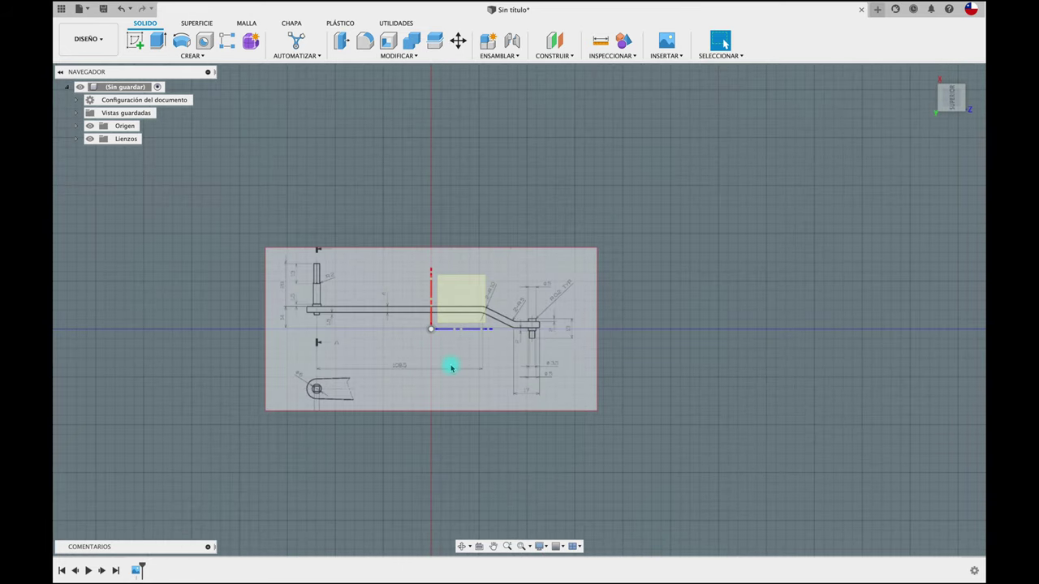
{"action": "scroll", "coordinate": [451, 367], "scroll_direction": "up", "scroll_amount": 2}
{"action": "scroll", "coordinate": [451, 367], "scroll_direction": "up", "scroll_amount": 1}
{"action": "scroll", "coordinate": [451, 367], "scroll_direction": "up", "scroll_amount": 1}
{"action": "scroll", "coordinate": [451, 366], "scroll_direction": "left", "scroll_amount": 3}
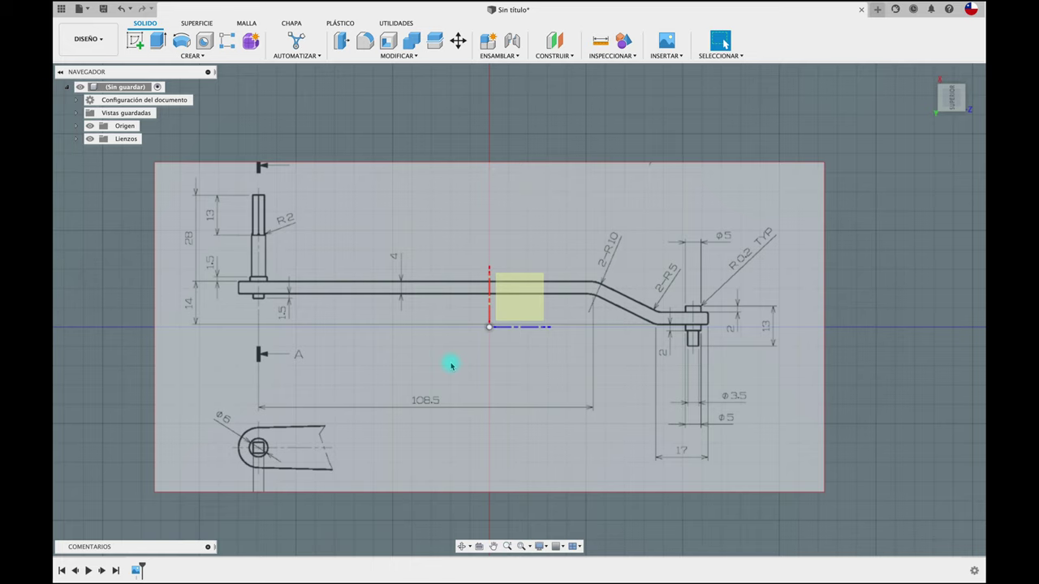
{"action": "left_click", "coordinate": [78, 138]}
{"action": "left_click", "coordinate": [128, 154]}
Step: Calibrate the canvas using the bar's top and bottom edges as 4 mm
{"action": "right_click", "coordinate": [128, 154]}
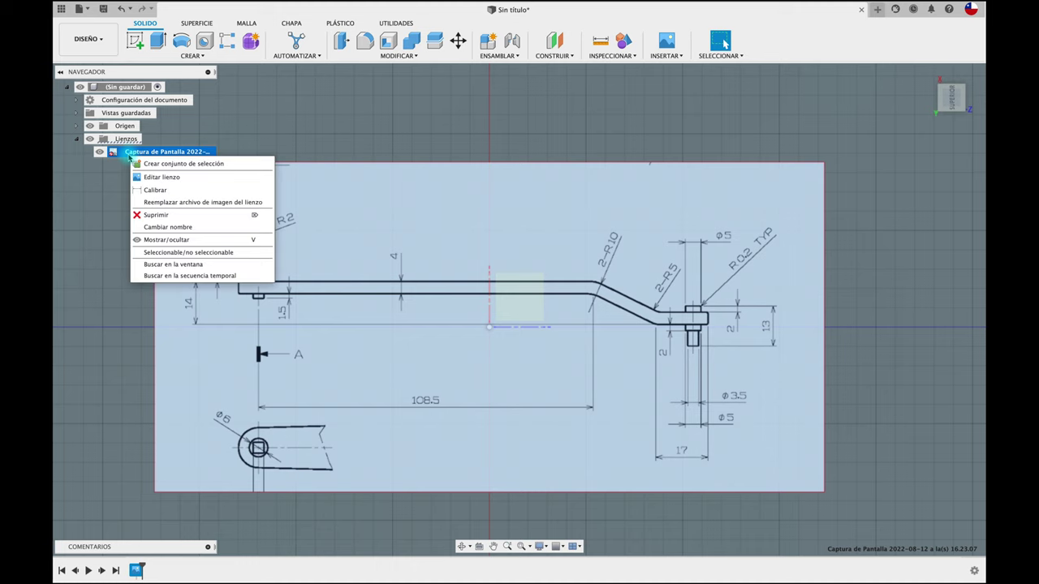
{"action": "left_click", "coordinate": [155, 192]}
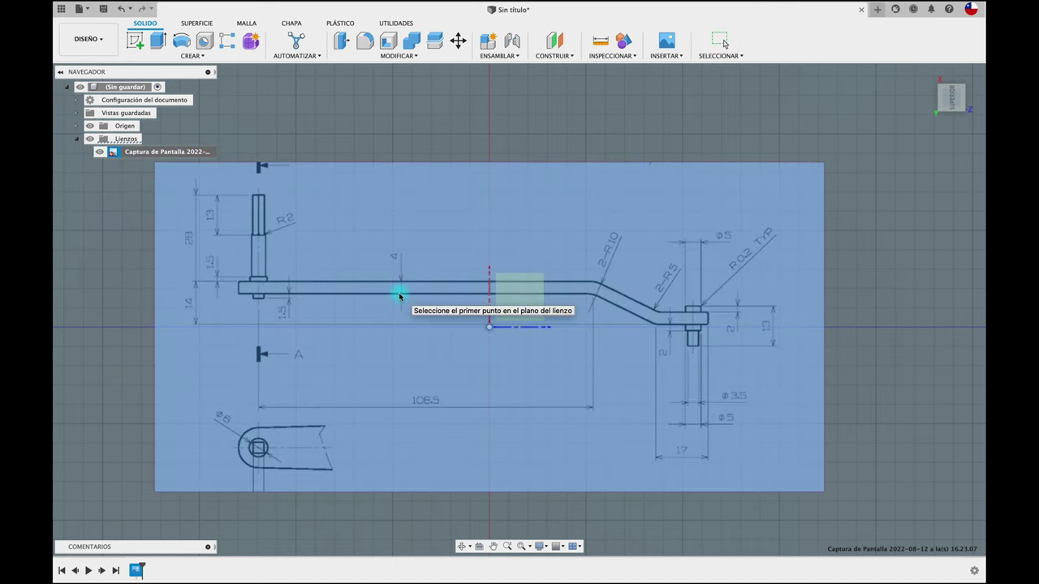
{"action": "scroll", "coordinate": [398, 297], "scroll_direction": "up", "scroll_amount": 2}
{"action": "scroll", "coordinate": [285, 300], "scroll_direction": "up", "scroll_amount": 2}
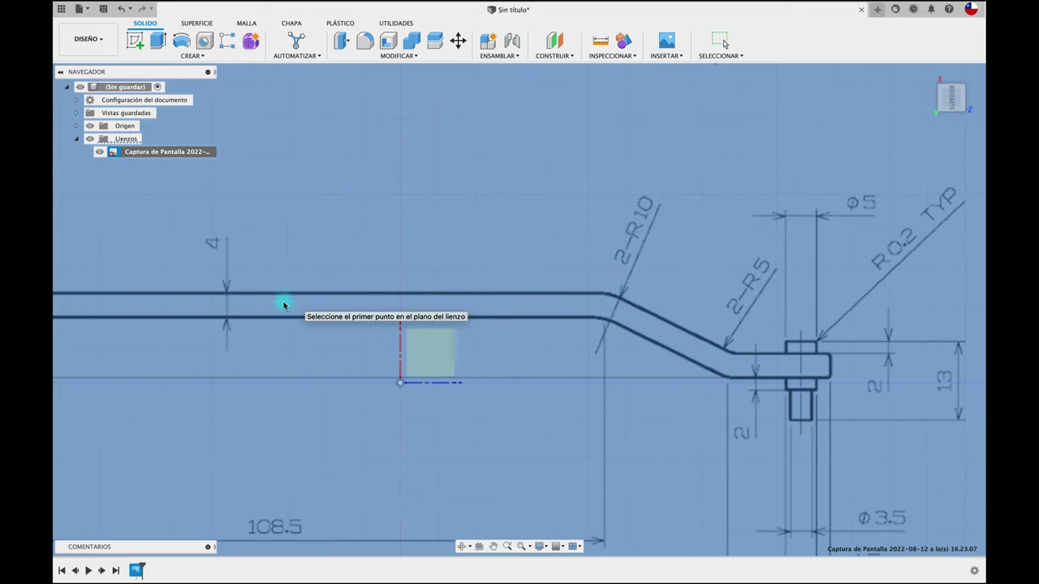
{"action": "left_click", "coordinate": [226, 320]}
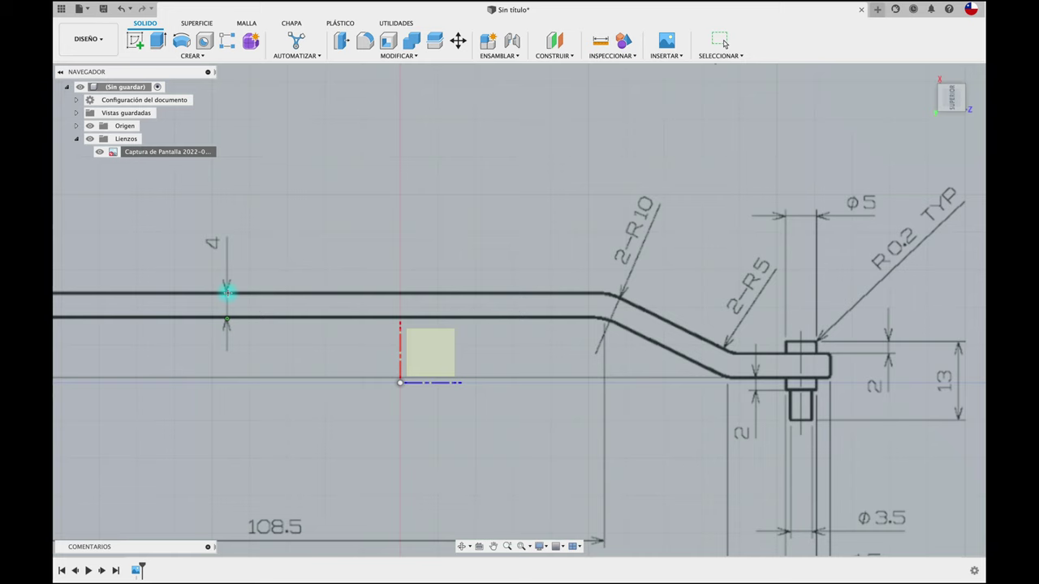
{"action": "left_click", "coordinate": [227, 293]}
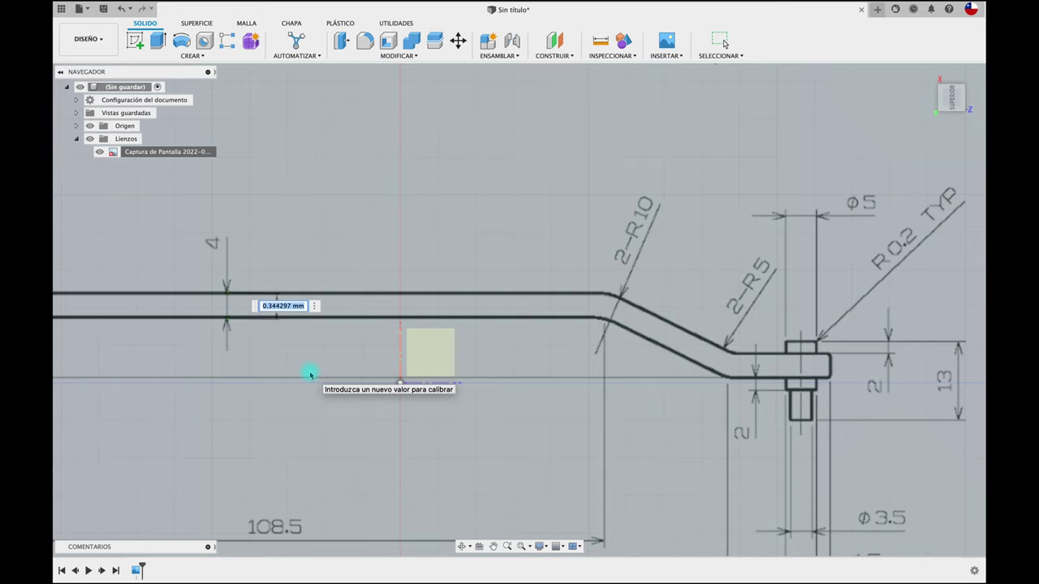
{"action": "type", "text": "4"}
{"action": "key", "text": "Return"}
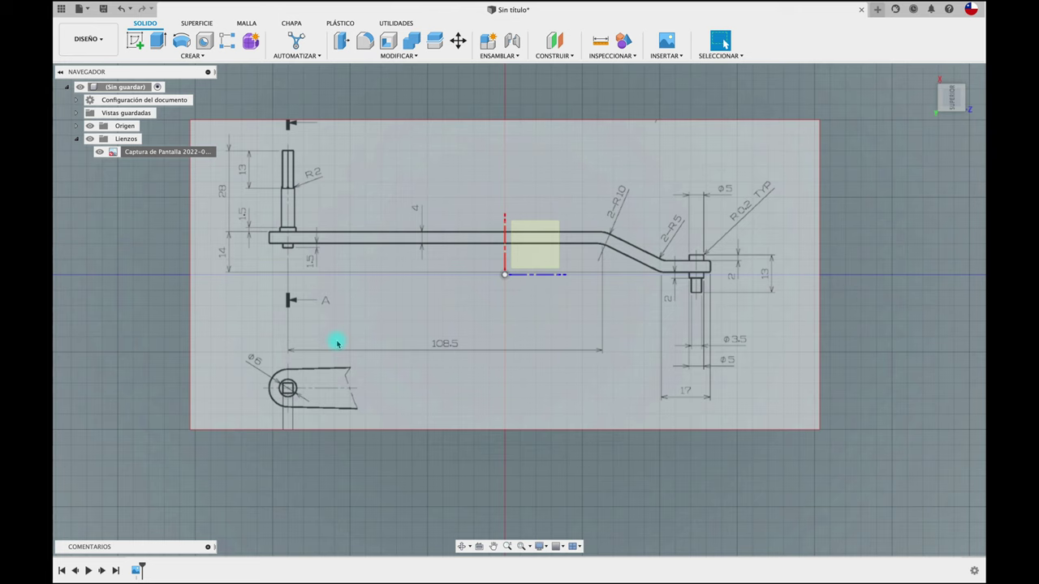
{"action": "scroll", "coordinate": [719, 304], "scroll_direction": "up", "scroll_amount": 3}
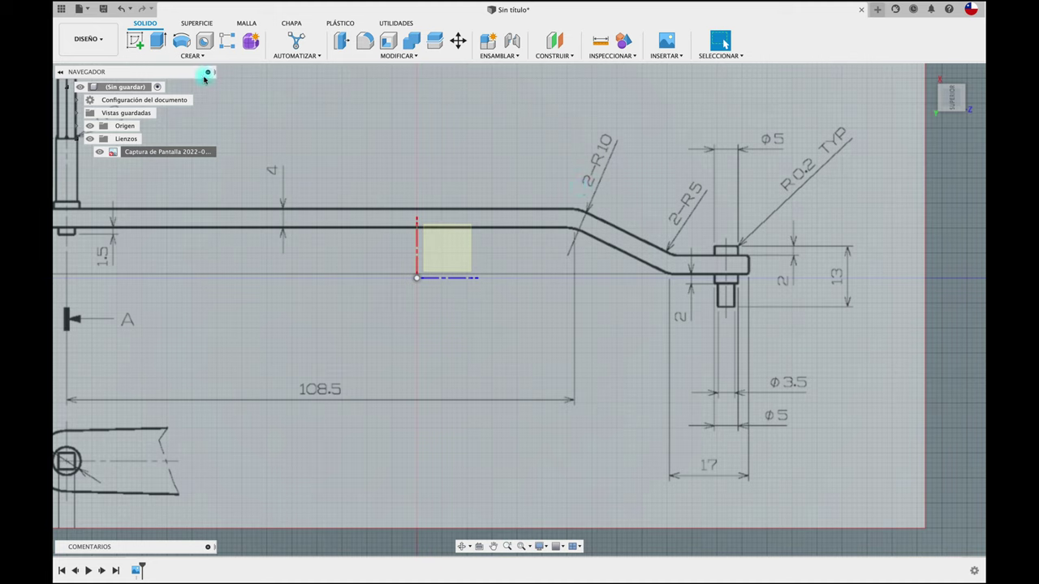
Step: Start a sketch on the drawing's plane, turned so the wrench runs horizontally
{"action": "left_click", "coordinate": [80, 140]}
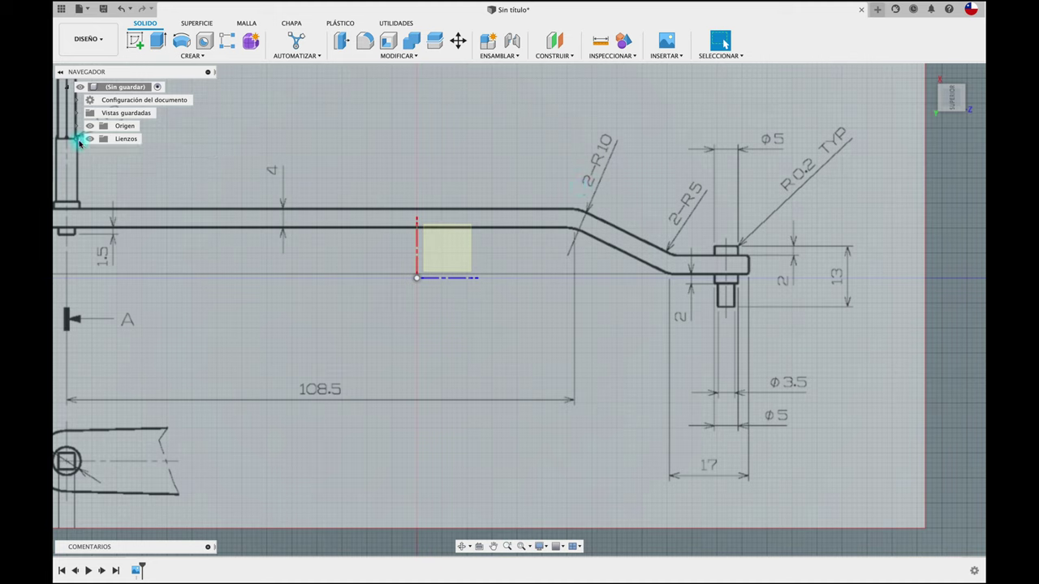
{"action": "left_click", "coordinate": [136, 41]}
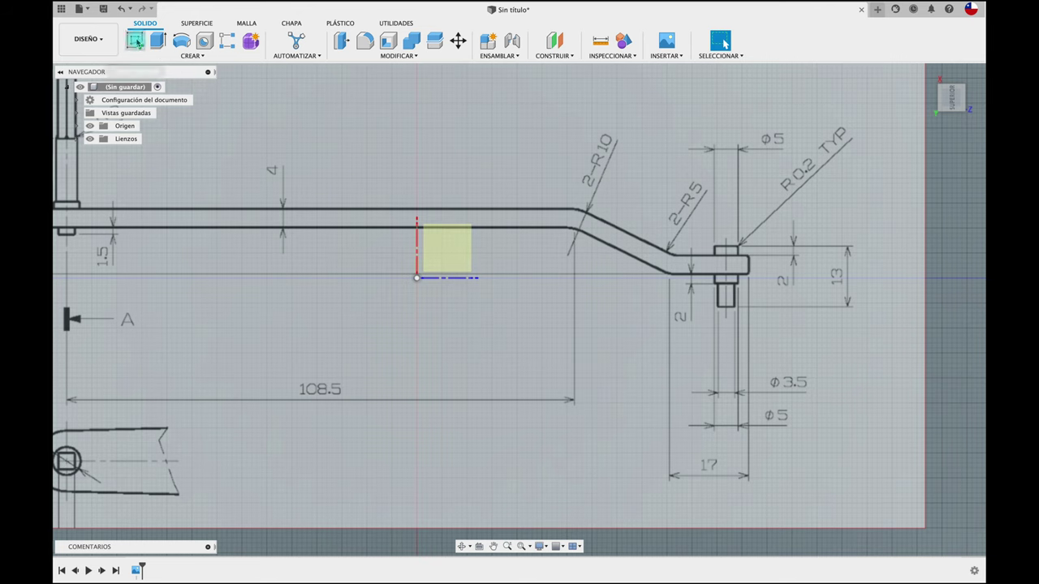
{"action": "left_click", "coordinate": [438, 249]}
{"action": "left_click", "coordinate": [457, 235]}
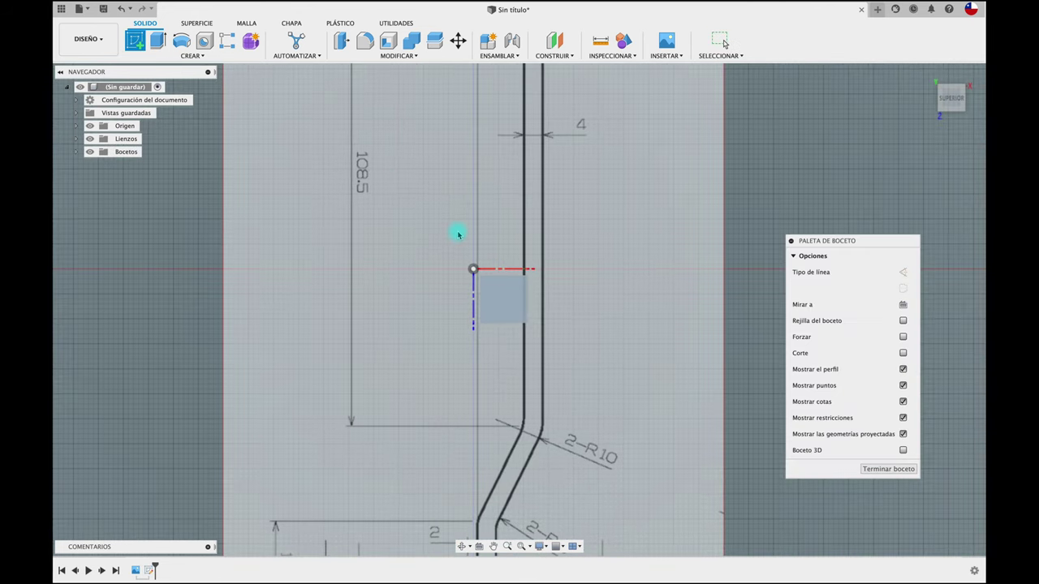
{"action": "left_click", "coordinate": [973, 75]}
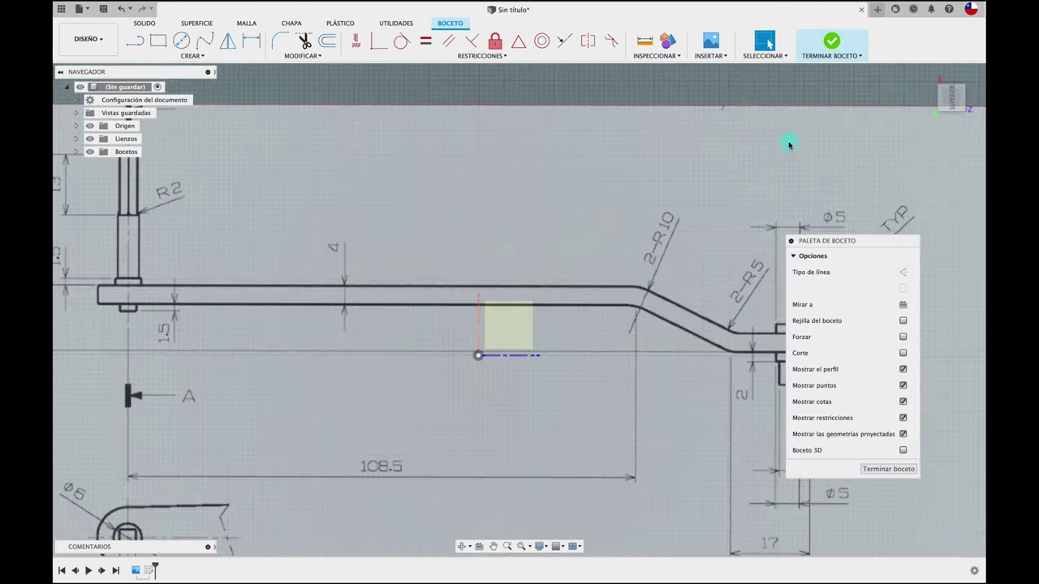
{"action": "scroll", "coordinate": [613, 241], "scroll_direction": "up", "scroll_amount": 2}
{"action": "scroll", "coordinate": [610, 238], "scroll_direction": "up", "scroll_amount": 2}
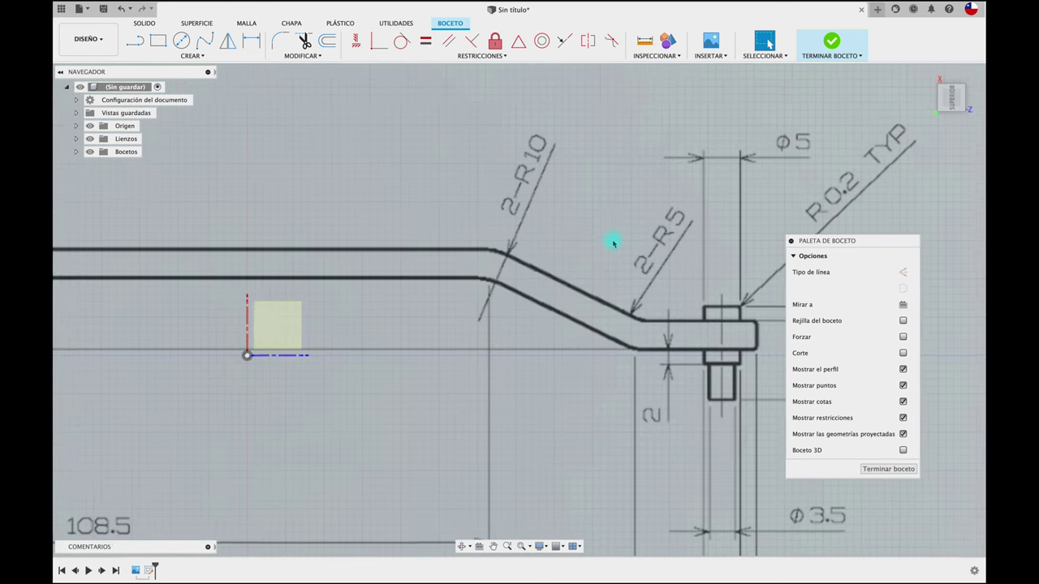
{"action": "scroll", "coordinate": [610, 236], "scroll_direction": "up", "scroll_amount": 2}
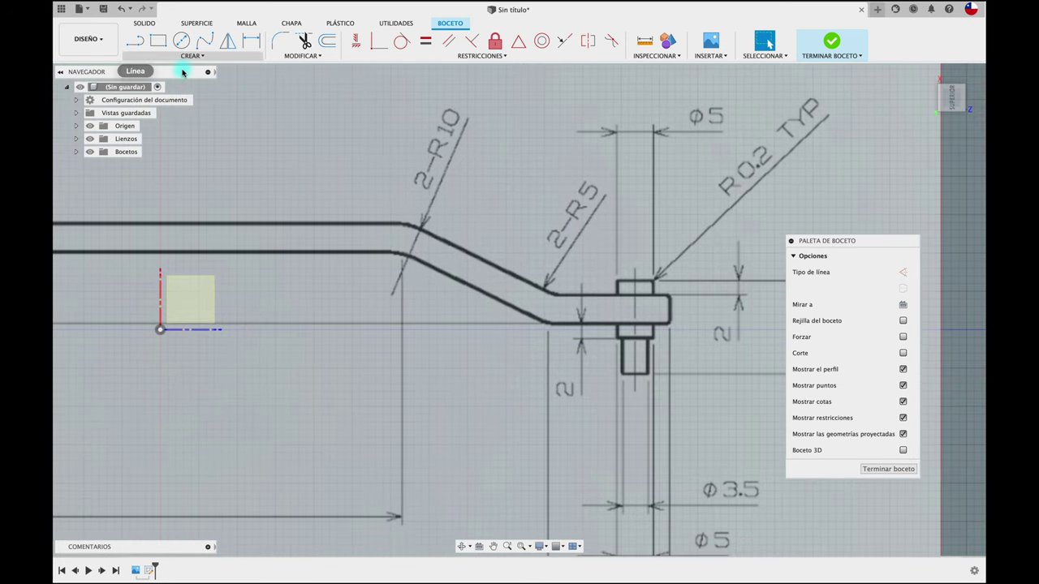
Step: Draw horizontal lines along the bar's top edge and across the pin head
{"action": "left_click", "coordinate": [135, 41]}
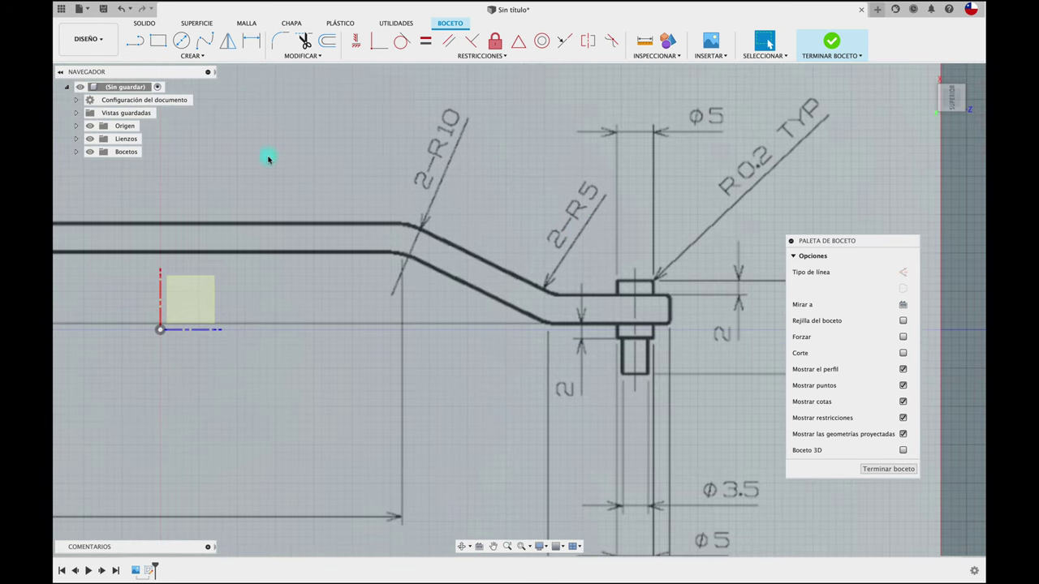
{"action": "left_click", "coordinate": [405, 221]}
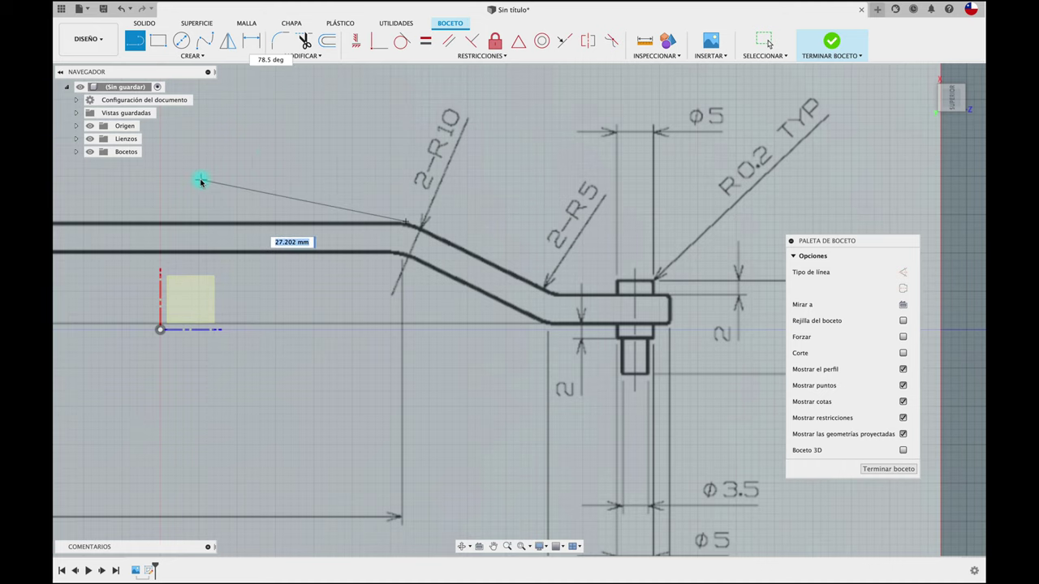
{"action": "left_click", "coordinate": [179, 220]}
{"action": "key", "text": "Escape"}
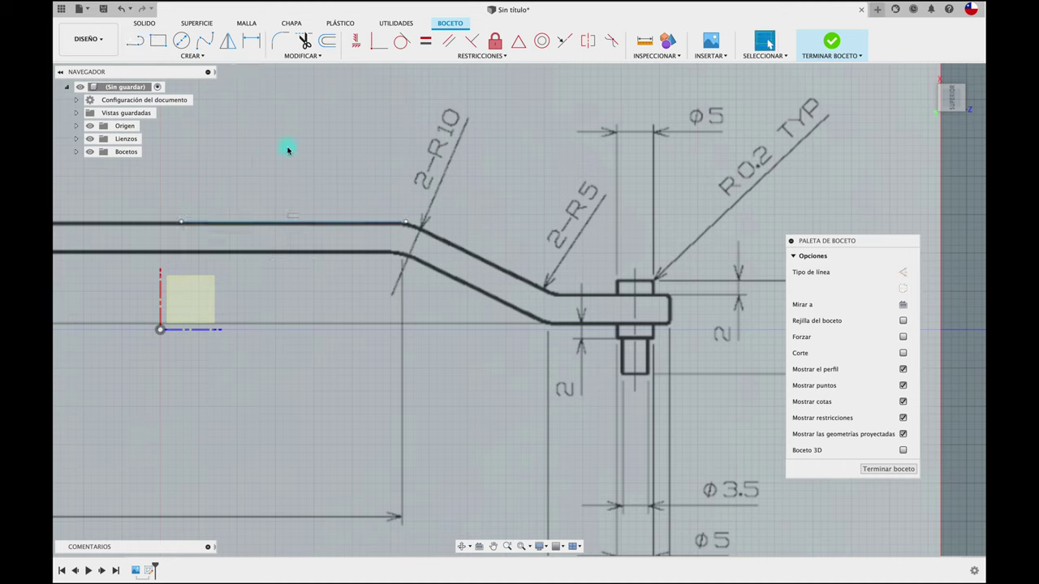
{"action": "key", "text": "l"}
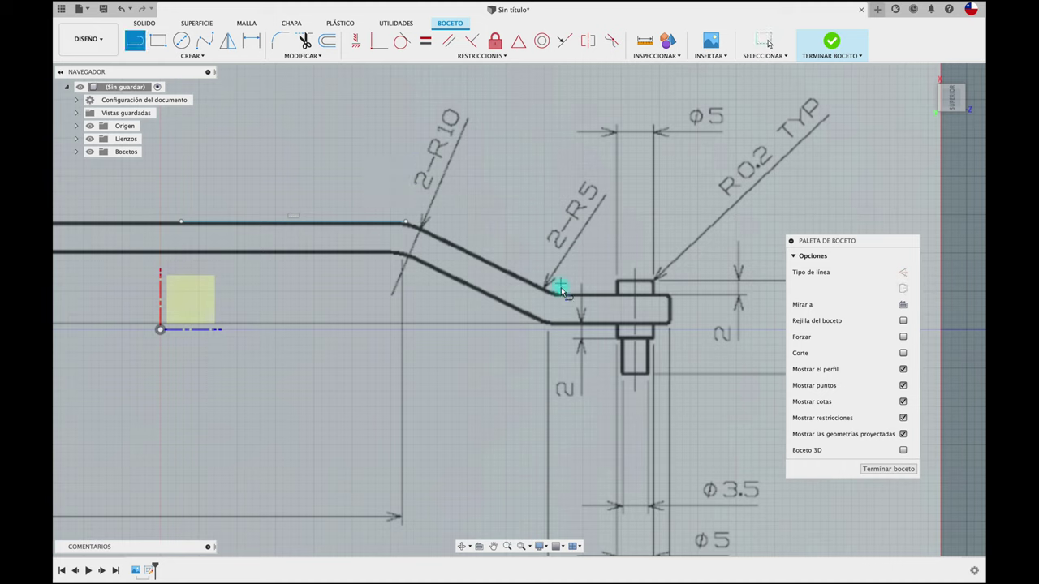
{"action": "left_click", "coordinate": [556, 295]}
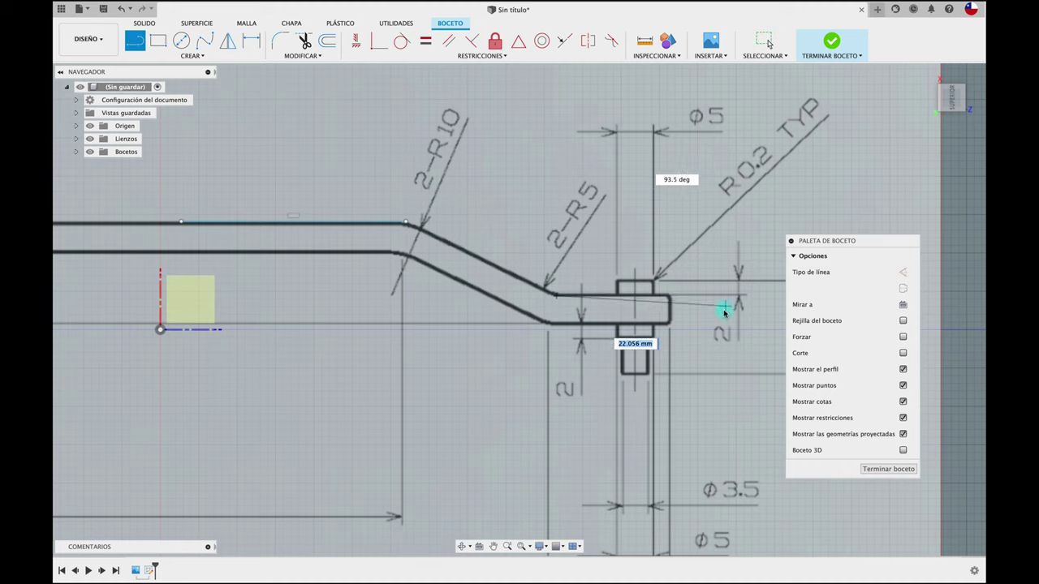
{"action": "left_click", "coordinate": [752, 296]}
{"action": "key", "text": "Escape"}
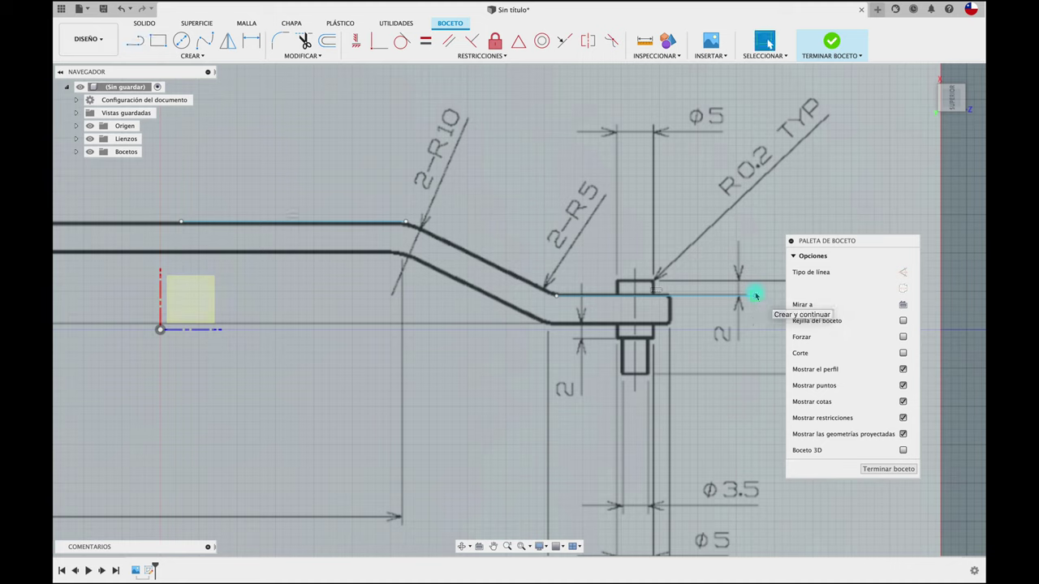
{"action": "key", "text": "l"}
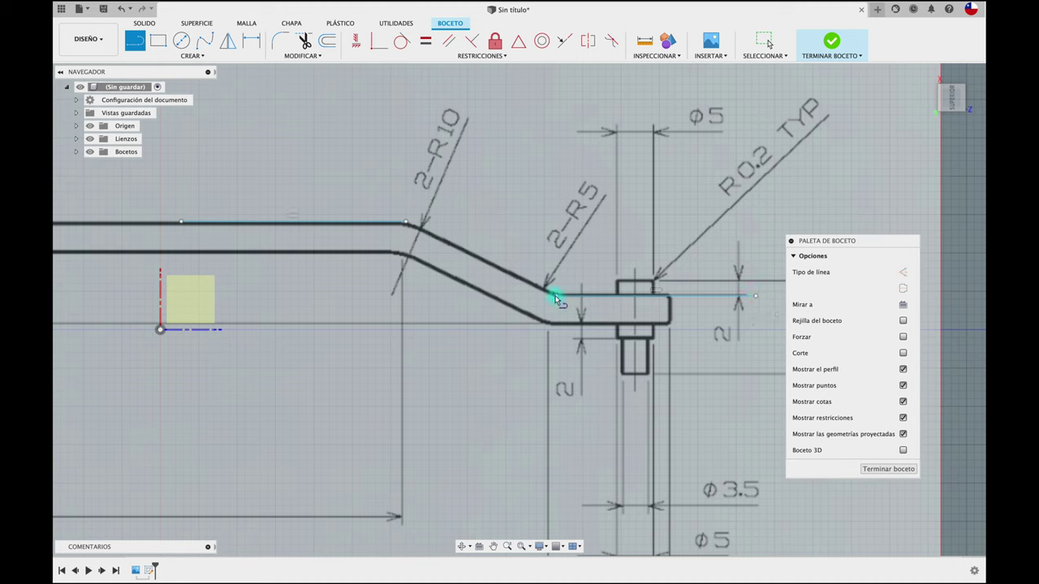
Step: Join the head line to the top edge with a slanted line dimensioned 21 mm
{"action": "left_click", "coordinate": [407, 222]}
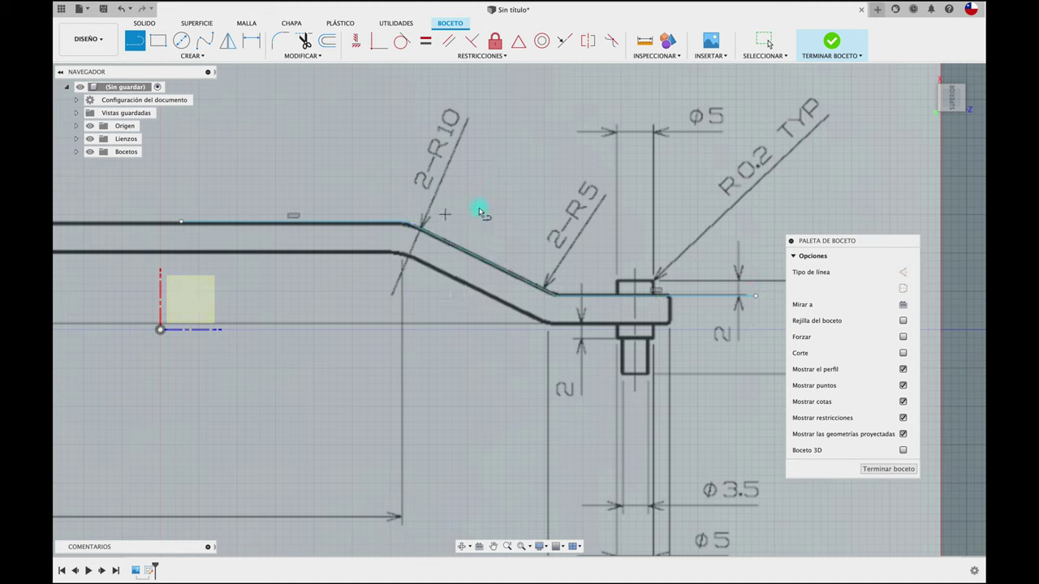
{"action": "key", "text": "Escape"}
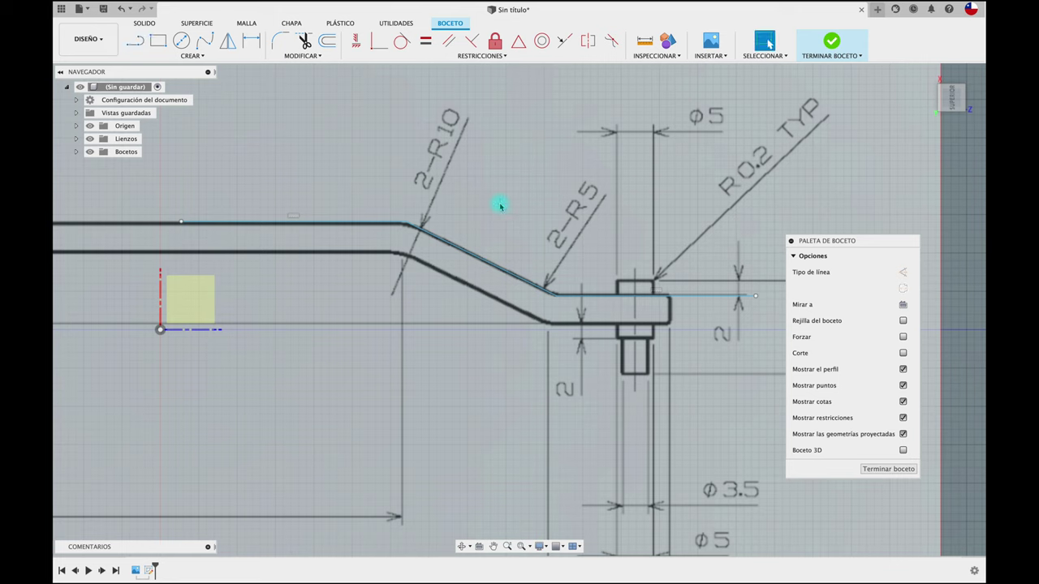
{"action": "key", "text": "d"}
{"action": "left_click", "coordinate": [487, 261]}
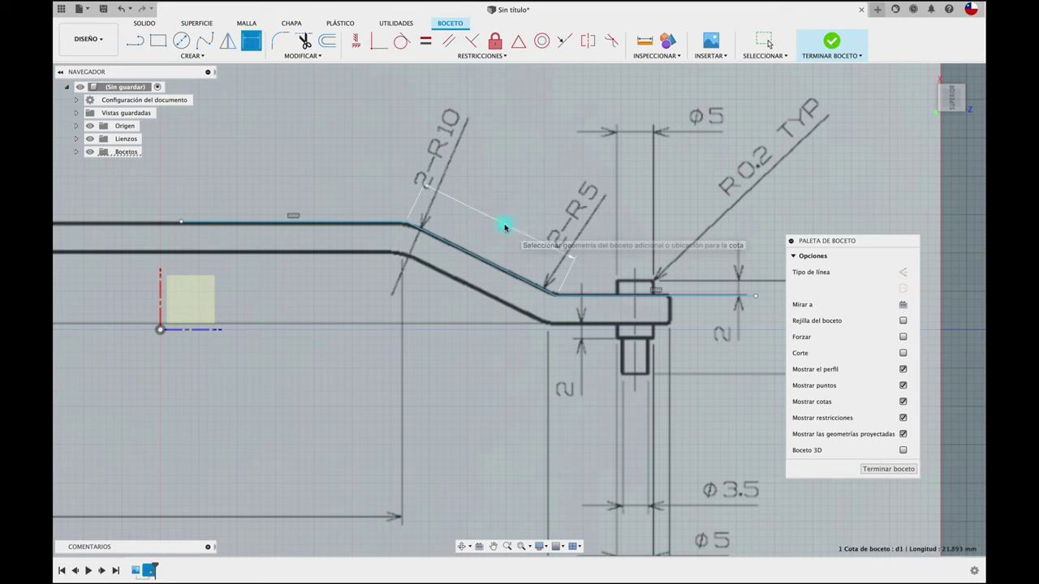
{"action": "left_click", "coordinate": [504, 227]}
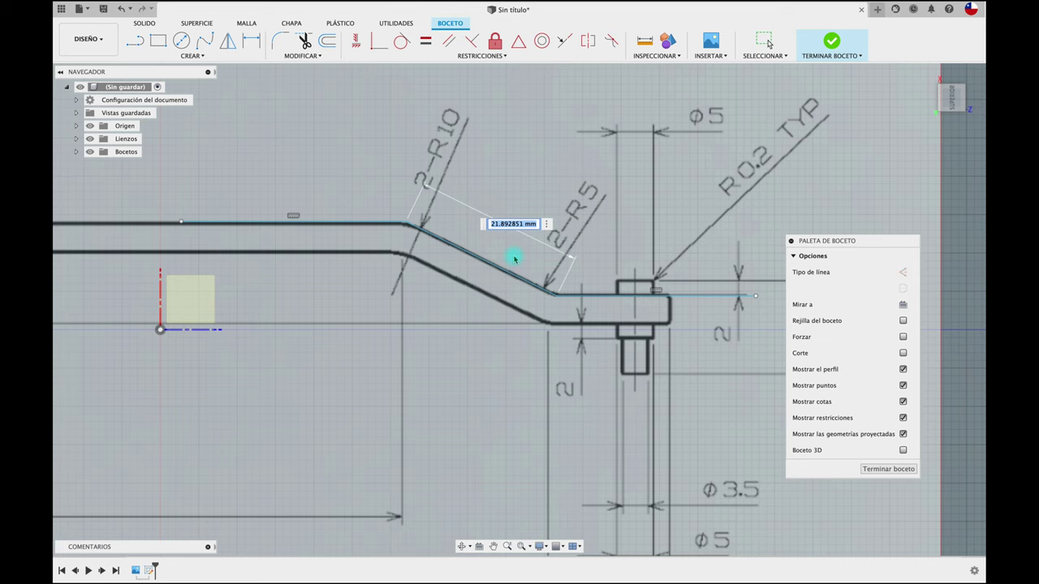
{"action": "type", "text": "21"}
{"action": "key", "text": "Return"}
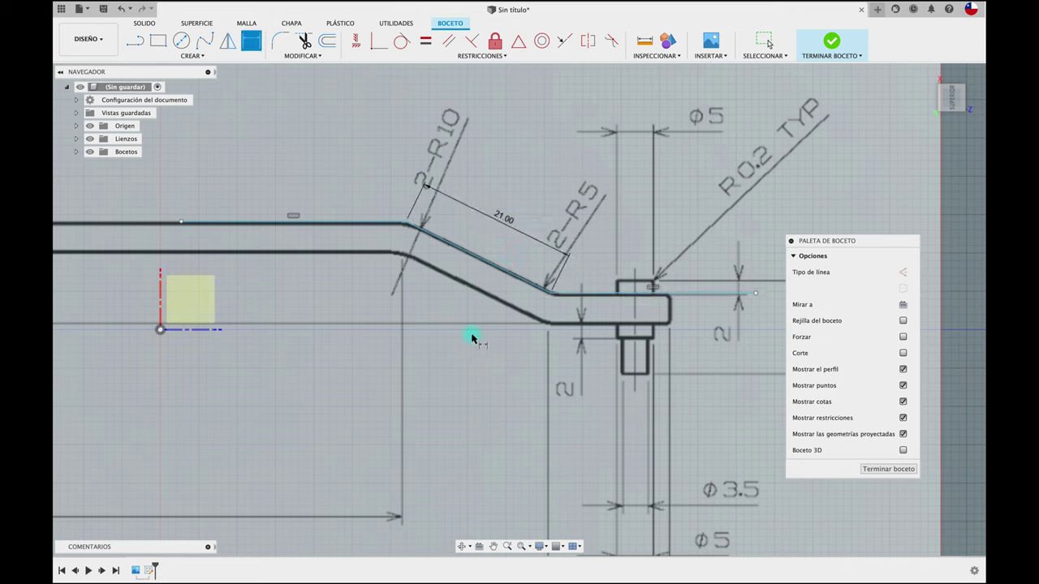
Step: Add a 153.7° angle between top line and slant, then an angle from slant to head line
{"action": "left_click", "coordinate": [343, 226]}
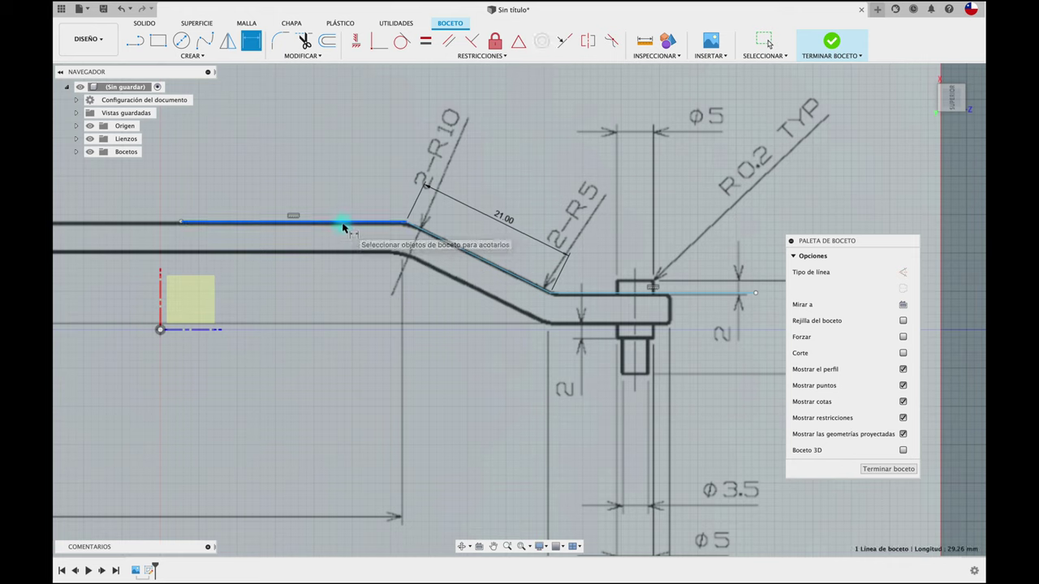
{"action": "left_click", "coordinate": [465, 253]}
{"action": "left_click", "coordinate": [363, 308]}
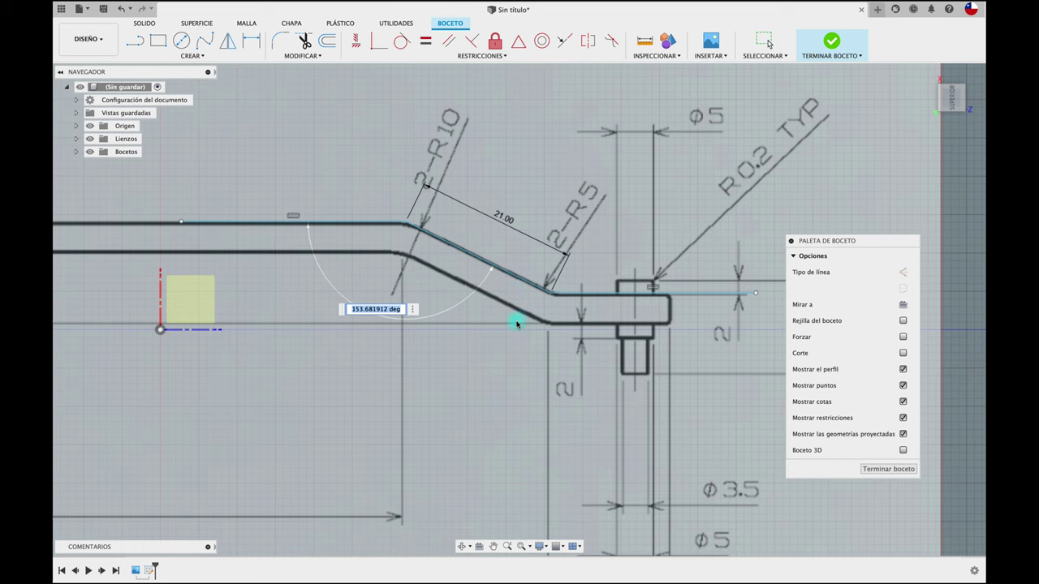
{"action": "key", "text": "Return"}
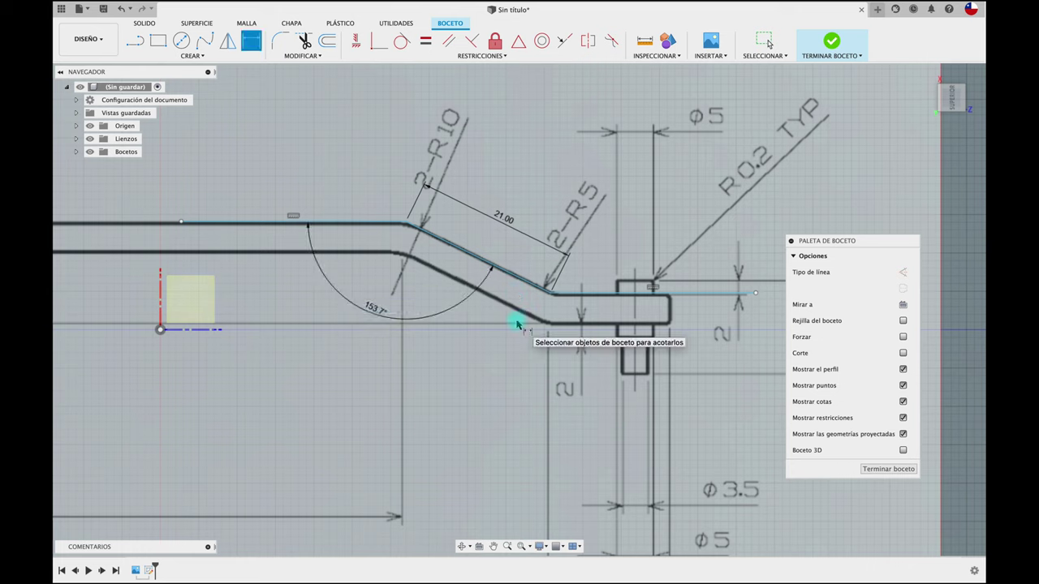
{"action": "left_click", "coordinate": [531, 283]}
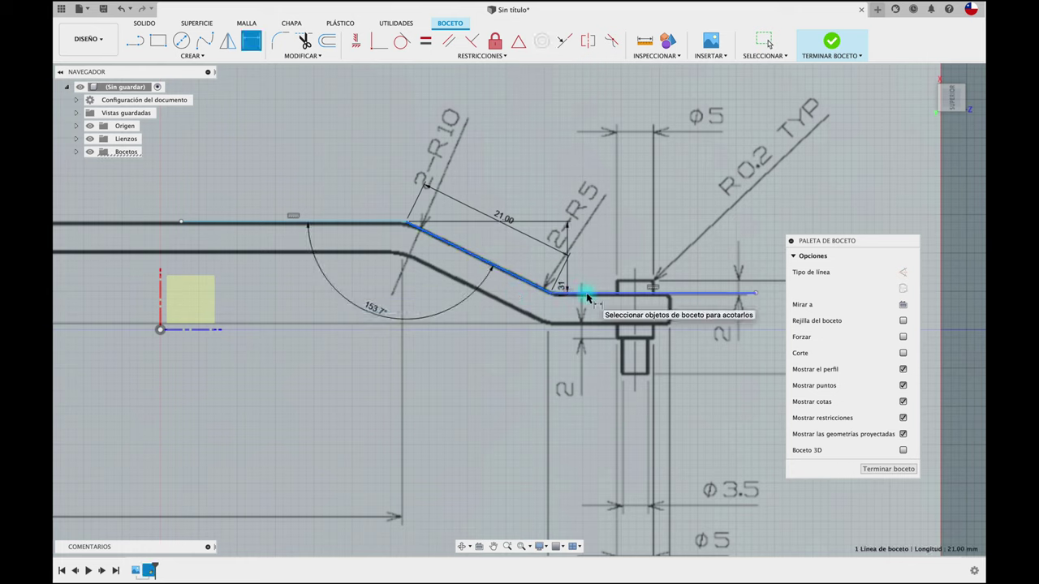
{"action": "left_click", "coordinate": [587, 298]}
{"action": "left_click", "coordinate": [581, 216]}
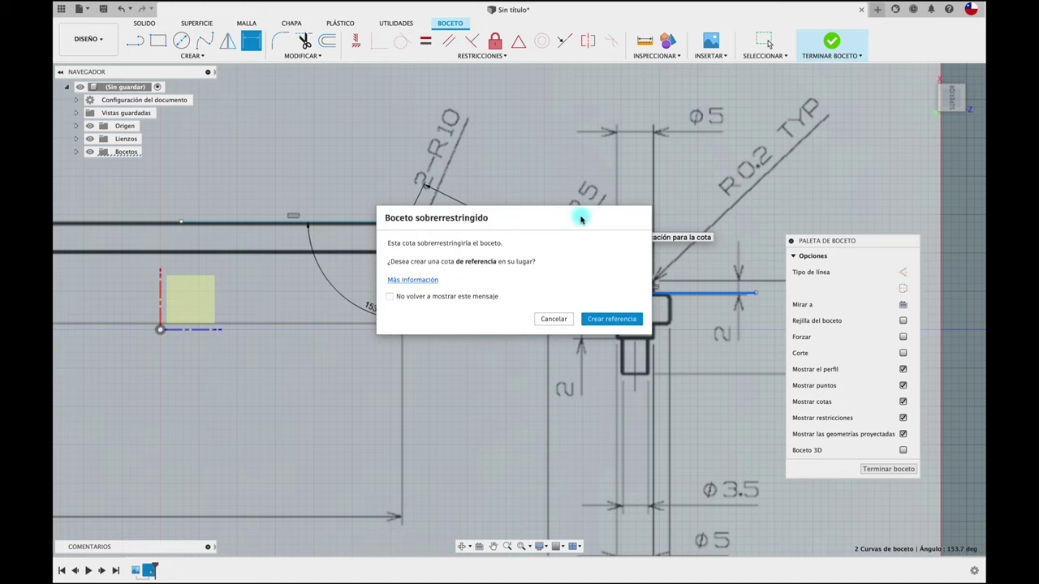
Step: Keep the slant-to-head angle as a driven 153.7° reference dimension
{"action": "left_click", "coordinate": [605, 319]}
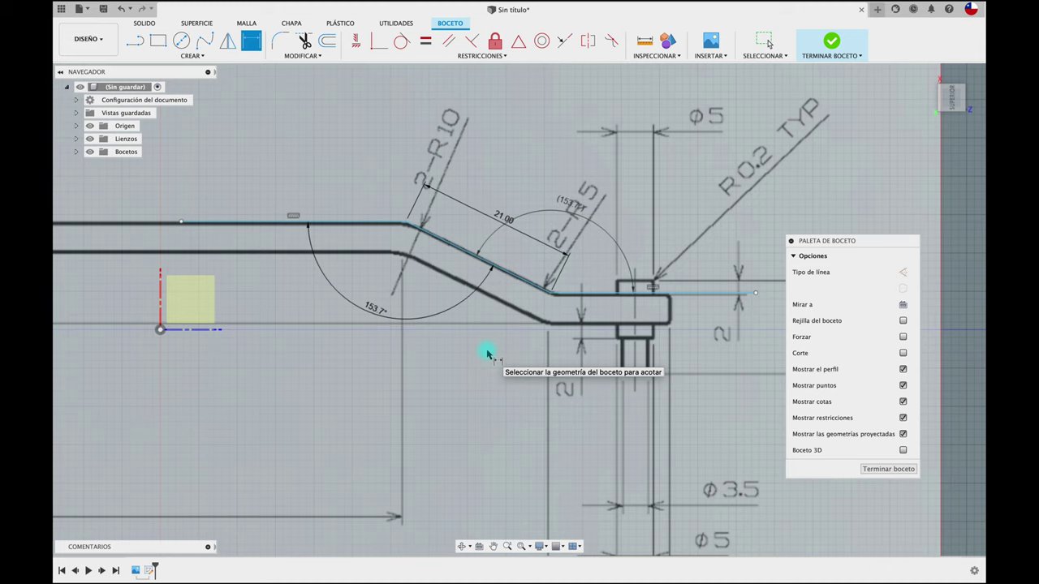
{"action": "scroll", "coordinate": [487, 353], "scroll_direction": "up", "scroll_amount": 3}
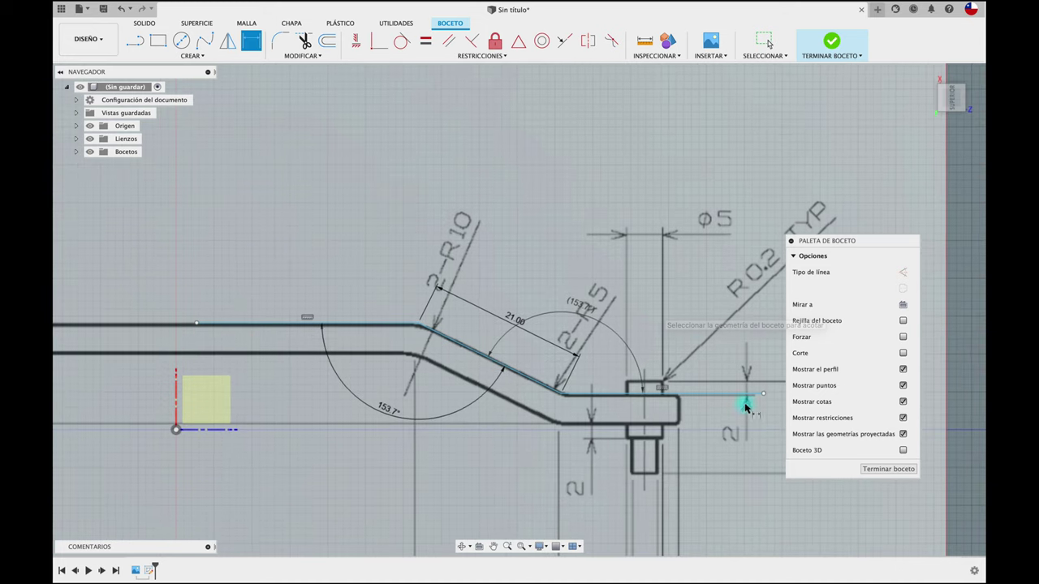
Step: Finish the sketch and expand the Bocetos folder in the browser
{"action": "left_click", "coordinate": [885, 469]}
{"action": "scroll", "coordinate": [657, 280], "scroll_direction": "down", "scroll_amount": 3}
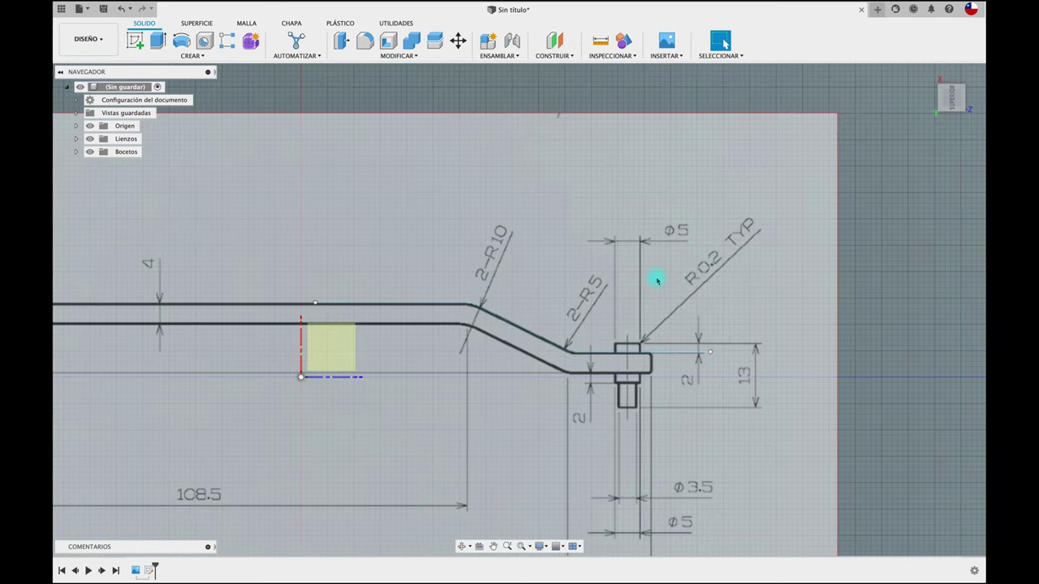
{"action": "scroll", "coordinate": [656, 280], "scroll_direction": "down", "scroll_amount": 2}
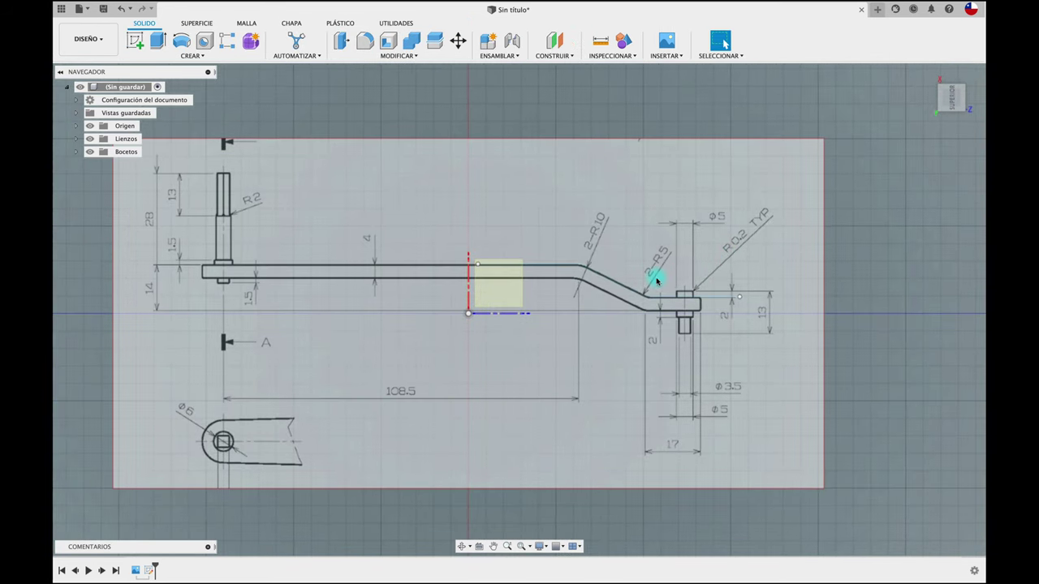
{"action": "left_click", "coordinate": [76, 151]}
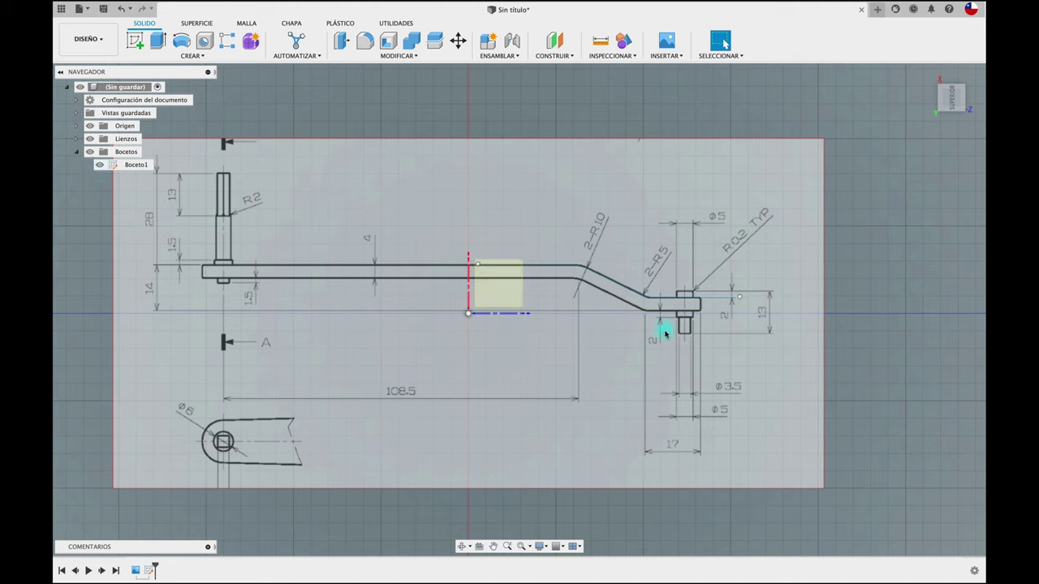
{"action": "scroll", "coordinate": [664, 332], "scroll_direction": "down", "scroll_amount": 1}
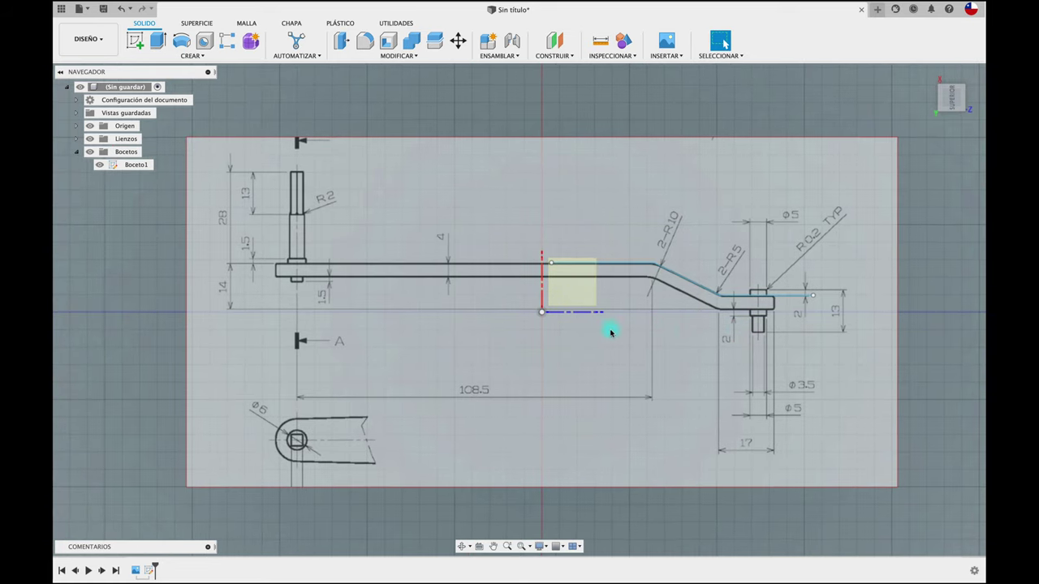
{"action": "scroll", "coordinate": [605, 332], "scroll_direction": "down", "scroll_amount": 1}
{"action": "scroll", "coordinate": [604, 333], "scroll_direction": "down", "scroll_amount": 1}
{"action": "scroll", "coordinate": [547, 312], "scroll_direction": "down", "scroll_amount": 1}
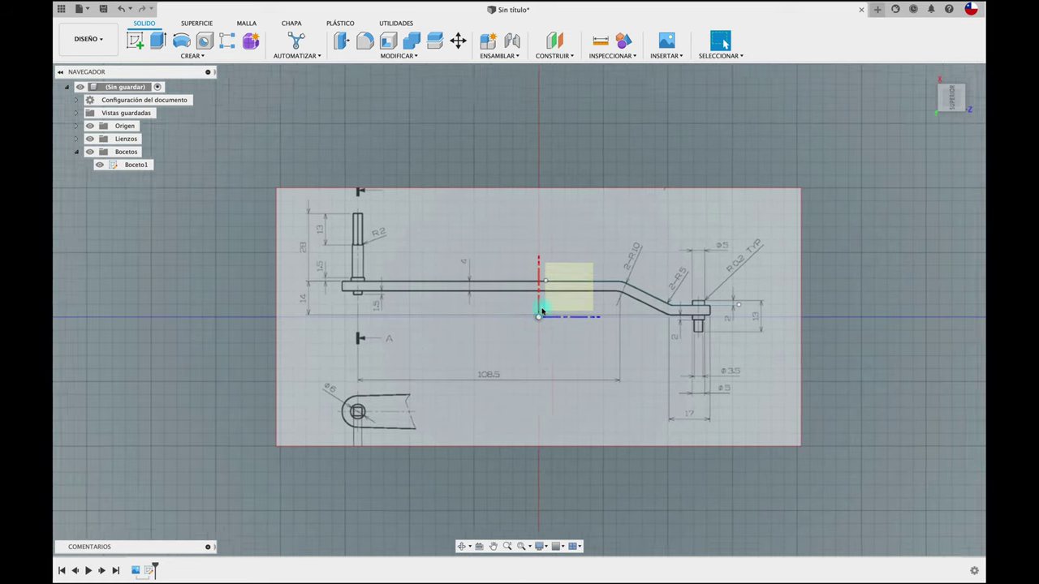
Step: Hide and delete the Boceto1 sketch
{"action": "left_click", "coordinate": [89, 152]}
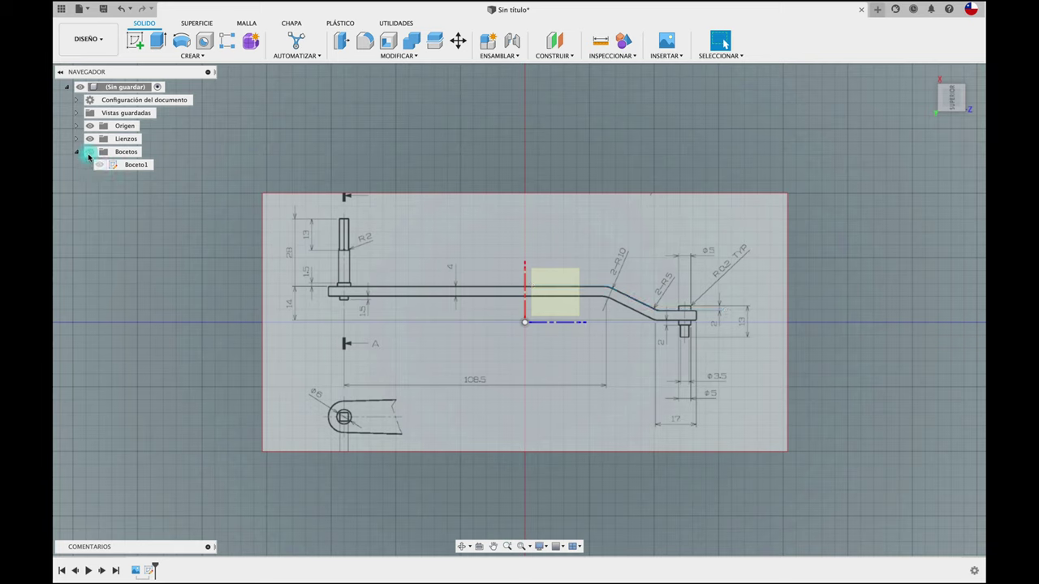
{"action": "left_click", "coordinate": [129, 165]}
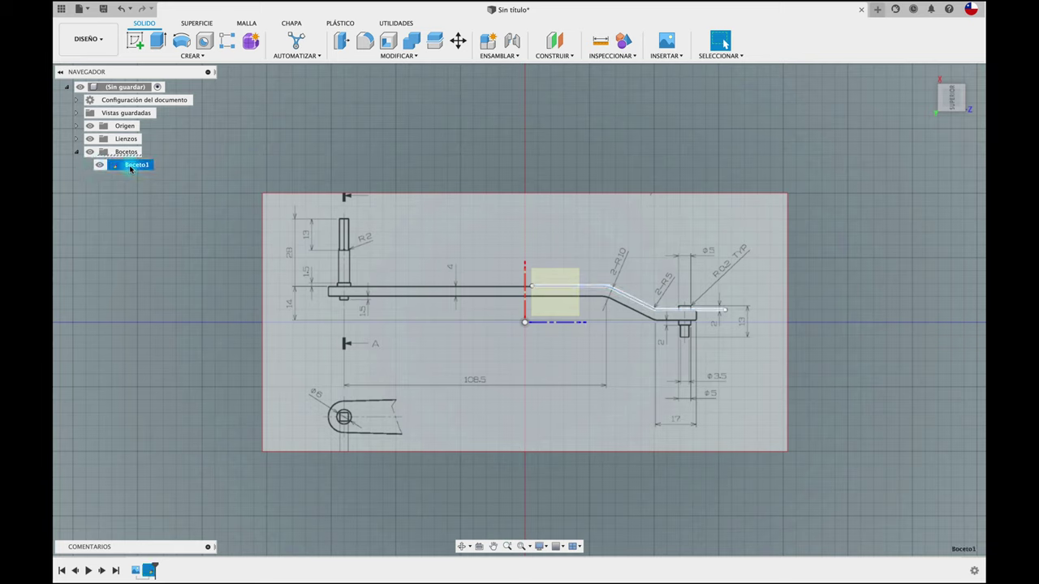
{"action": "right_click", "coordinate": [131, 166]}
{"action": "left_click", "coordinate": [158, 254]}
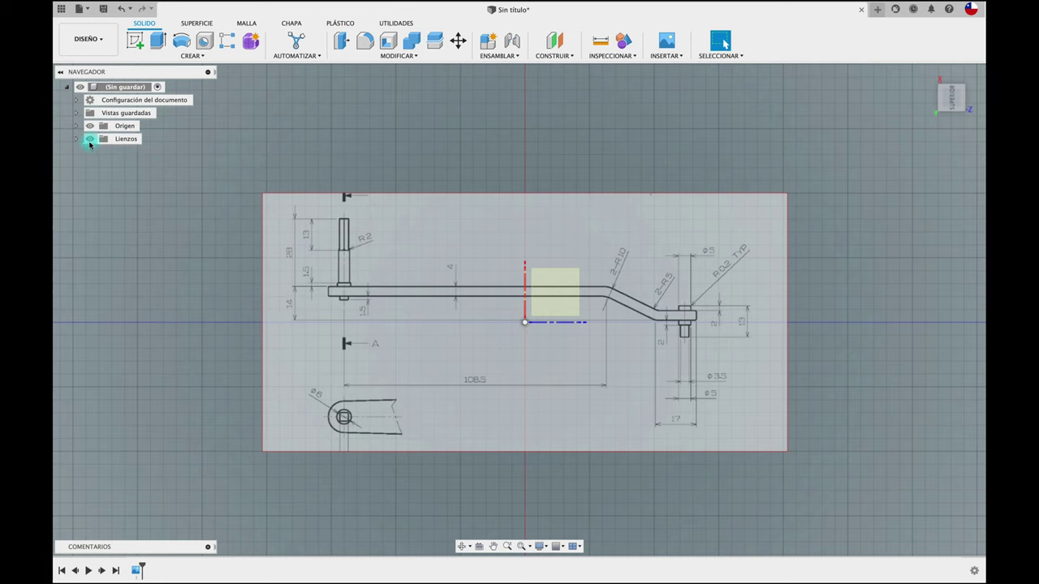
Step: Hide the reference canvas so only the origin square shows
{"action": "left_click", "coordinate": [90, 139]}
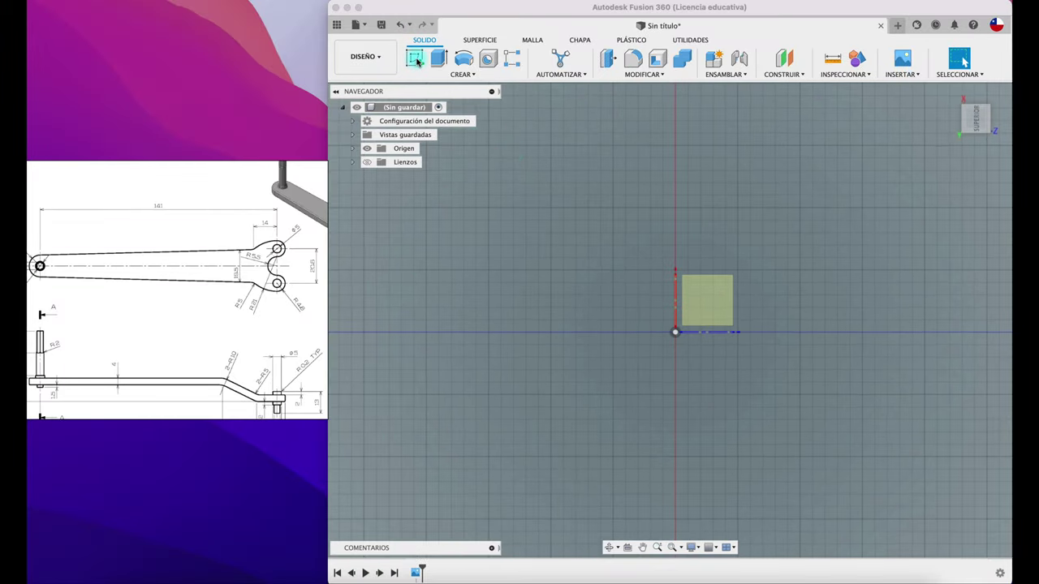
{"action": "left_click", "coordinate": [416, 61]}
{"action": "left_click", "coordinate": [416, 62]}
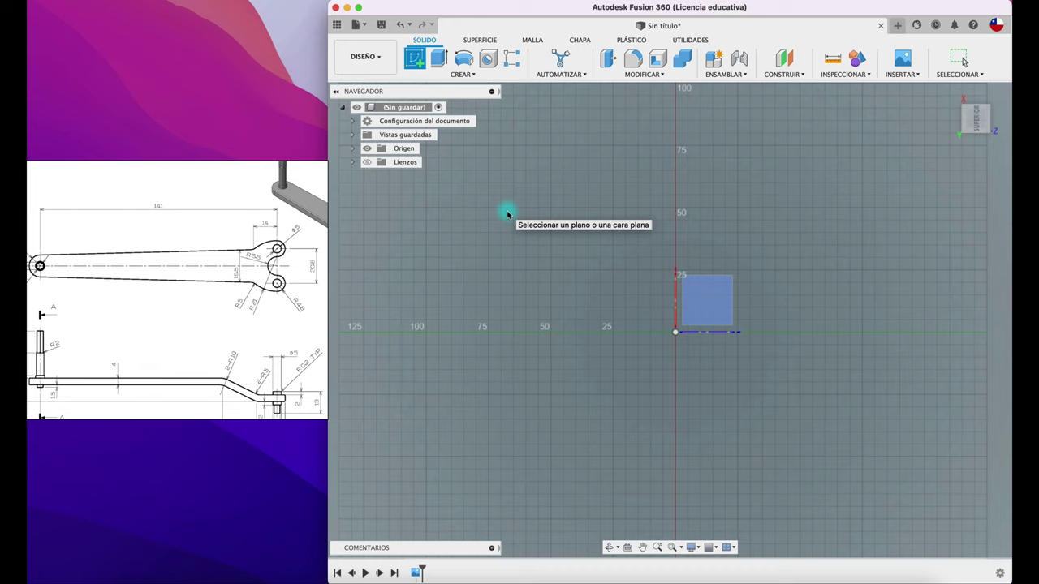
{"action": "key", "text": "Escape"}
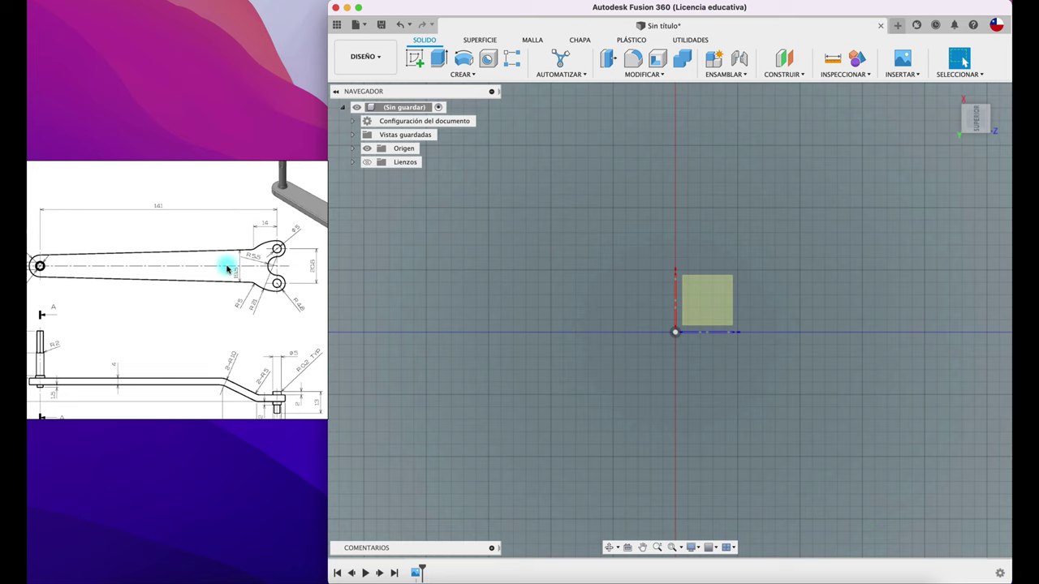
Step: Pan around drawing 1126 in Preview to study the wrench views and fork end
{"action": "left_click_drag", "start_coordinate": [227, 268], "coordinate": [67, 276]}
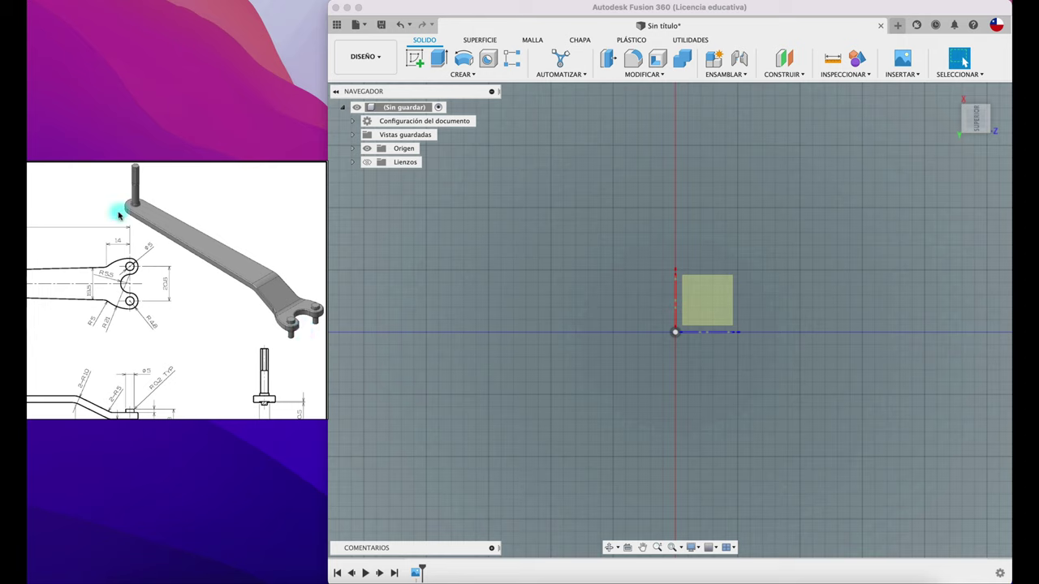
{"action": "scroll", "coordinate": [213, 228], "scroll_direction": "up", "scroll_amount": 3, "text": "ctrl"}
{"action": "scroll", "coordinate": [215, 219], "scroll_direction": "left", "scroll_amount": 2}
{"action": "scroll", "coordinate": [210, 259], "scroll_direction": "left", "scroll_amount": 1}
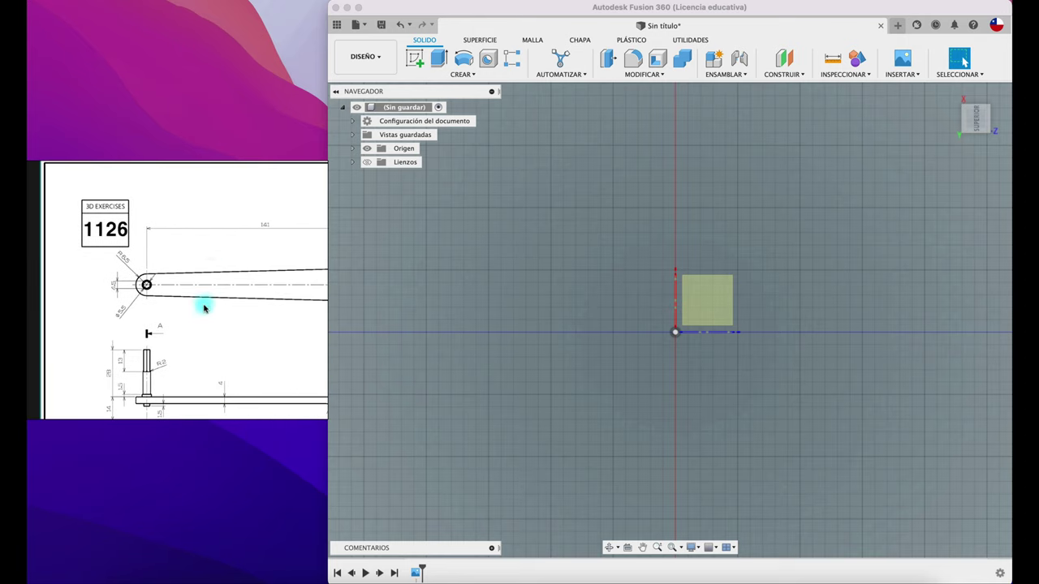
{"action": "scroll", "coordinate": [194, 280], "scroll_direction": "down", "scroll_amount": 3}
{"action": "scroll", "coordinate": [170, 284], "scroll_direction": "down", "scroll_amount": 2}
{"action": "scroll", "coordinate": [162, 294], "scroll_direction": "down", "scroll_amount": 2}
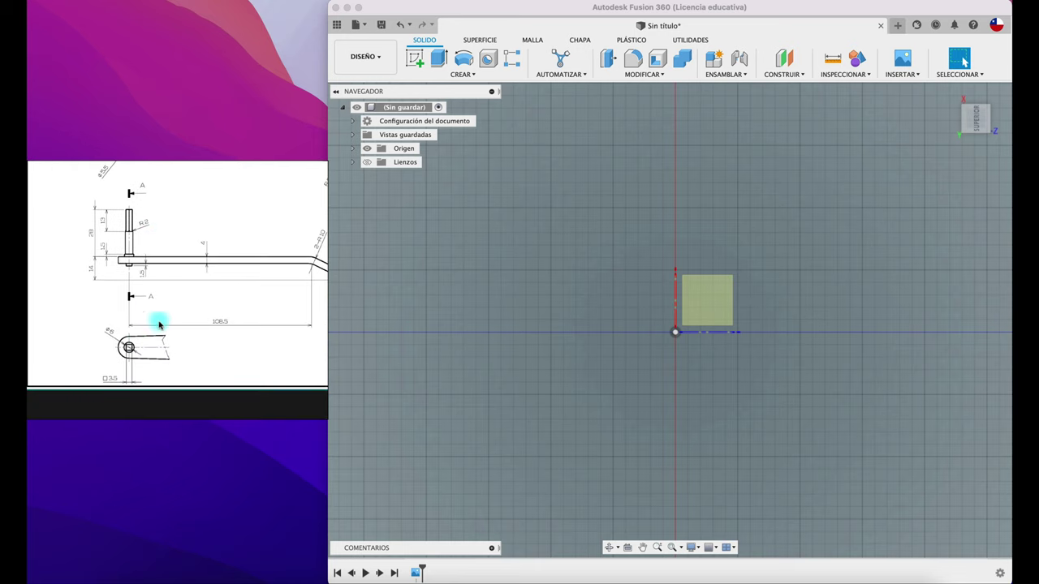
{"action": "scroll", "coordinate": [196, 243], "scroll_direction": "right", "scroll_amount": 3}
{"action": "scroll", "coordinate": [133, 269], "scroll_direction": "right", "scroll_amount": 3}
{"action": "scroll", "coordinate": [141, 285], "scroll_direction": "up", "scroll_amount": 1}
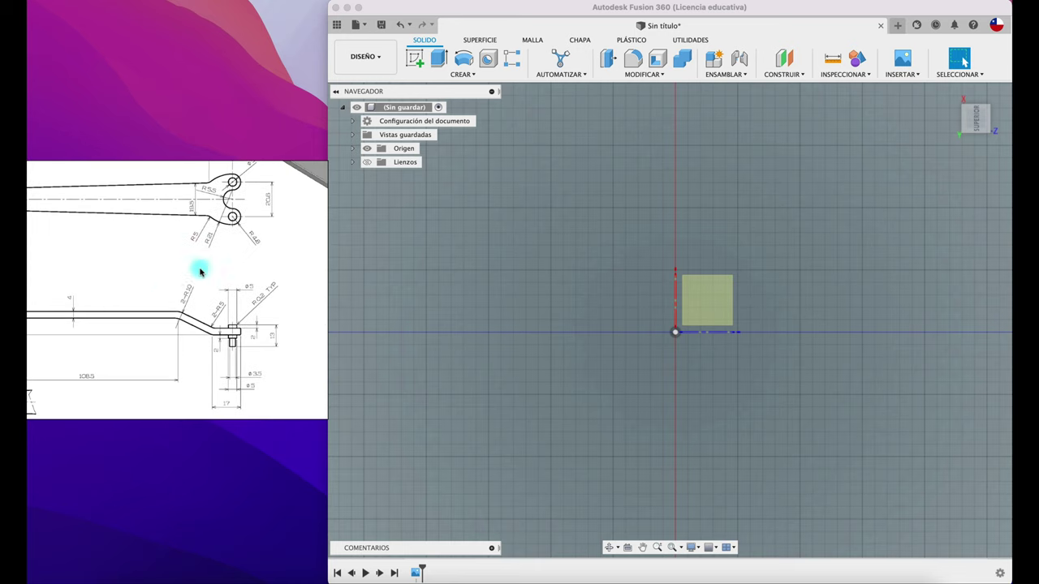
{"action": "scroll", "coordinate": [202, 271], "scroll_direction": "up", "scroll_amount": 2}
{"action": "scroll", "coordinate": [171, 292], "scroll_direction": "right", "scroll_amount": 2}
{"action": "left_click_drag", "start_coordinate": [162, 272], "coordinate": [216, 280]}
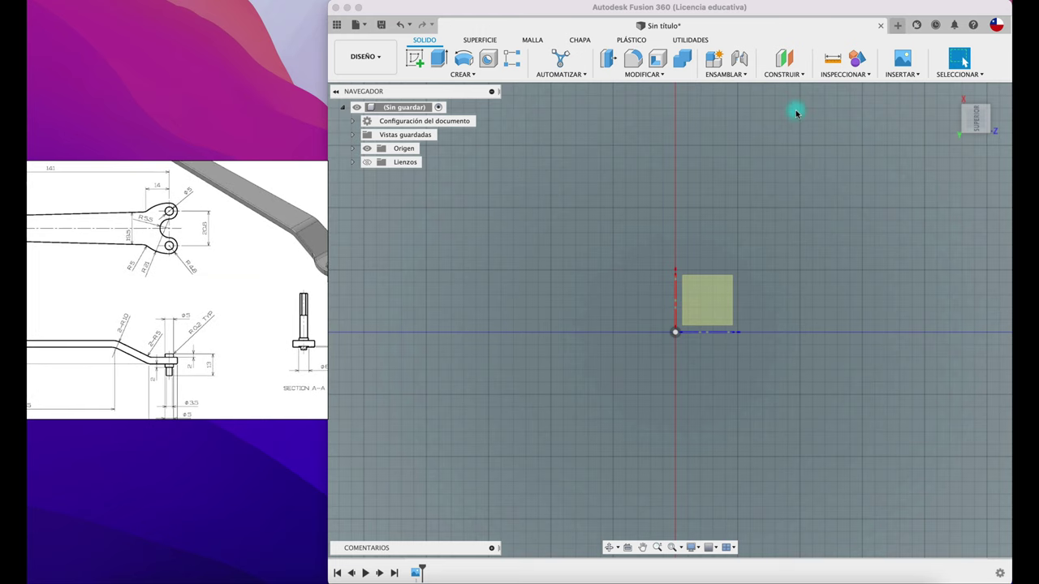
Step: Delete the screenshot canvas from the Lienzos folder
{"action": "left_click", "coordinate": [715, 61]}
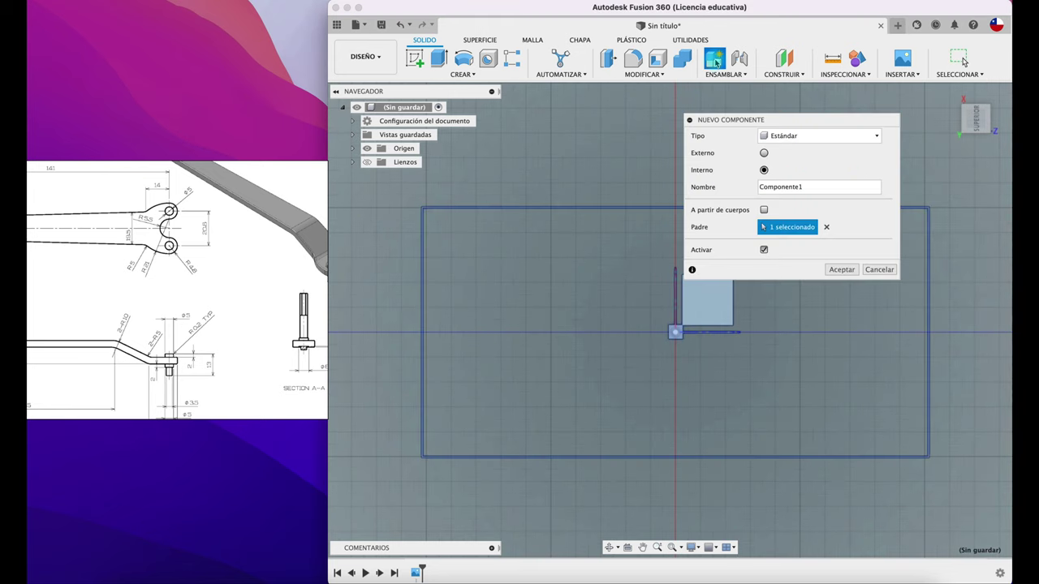
{"action": "left_click", "coordinate": [868, 274]}
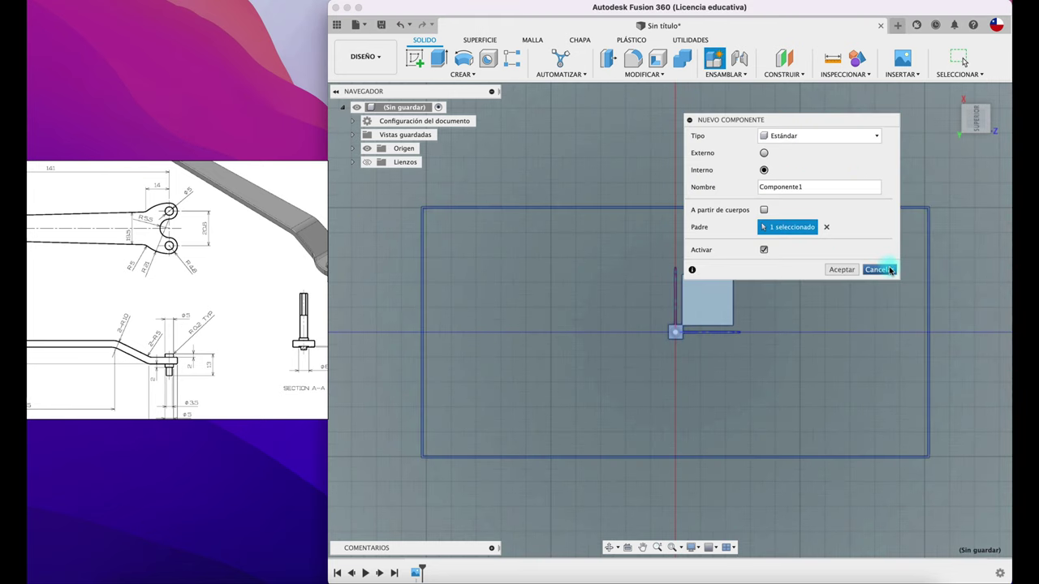
{"action": "left_click", "coordinate": [400, 164]}
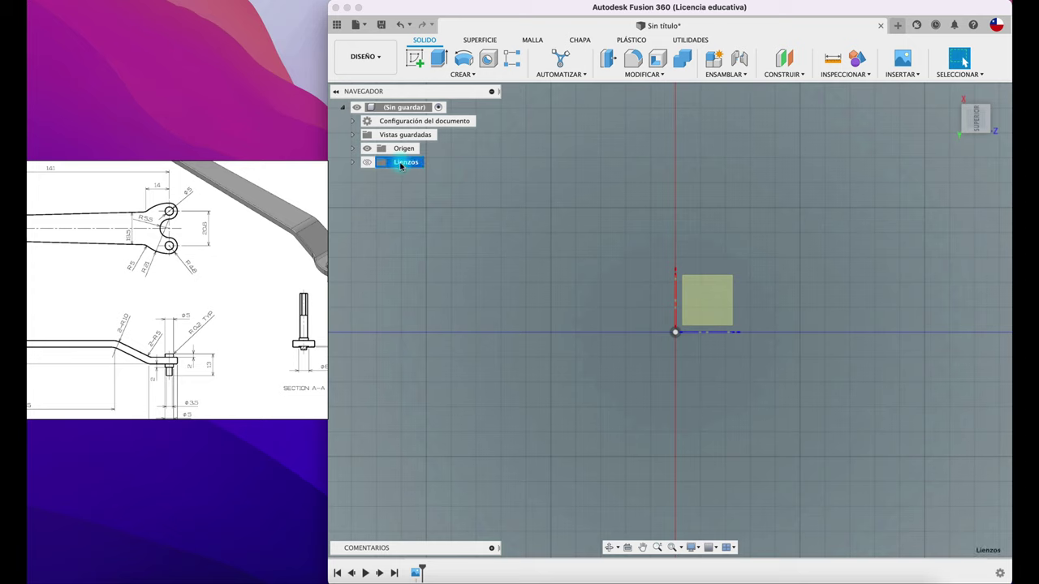
{"action": "left_click", "coordinate": [356, 164]}
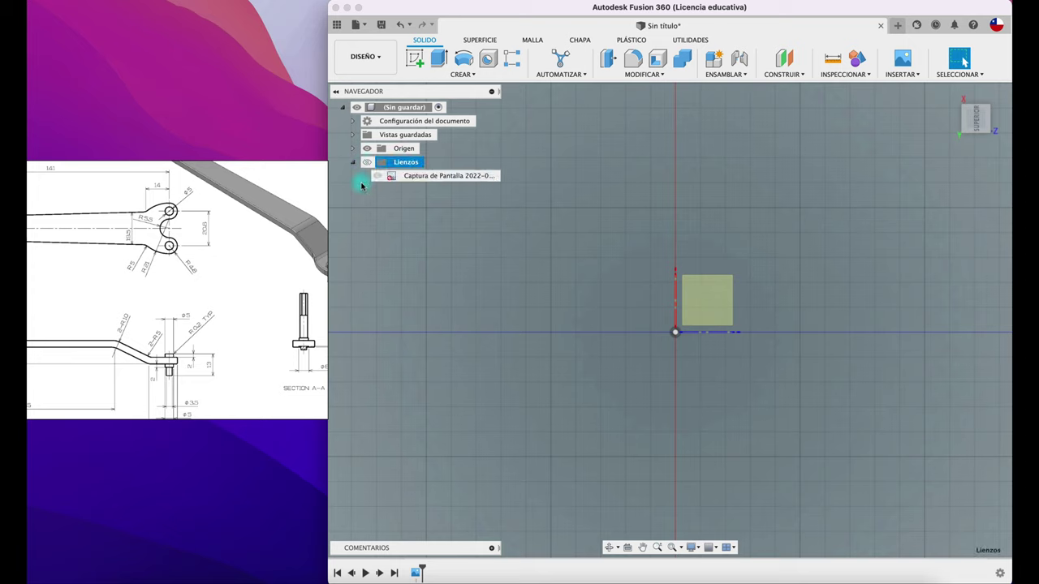
{"action": "right_click", "coordinate": [444, 180]}
{"action": "left_click", "coordinate": [463, 244]}
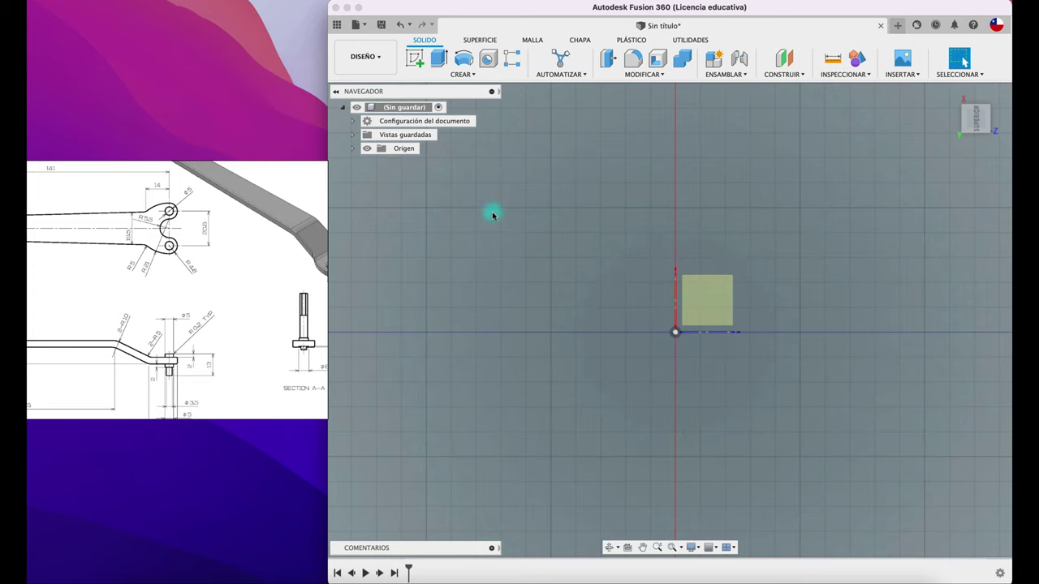
Step: Create a new component named CUERPO
{"action": "left_click", "coordinate": [713, 67]}
{"action": "double_click", "coordinate": [823, 187]}
{"action": "type", "text": "CUERPO"}
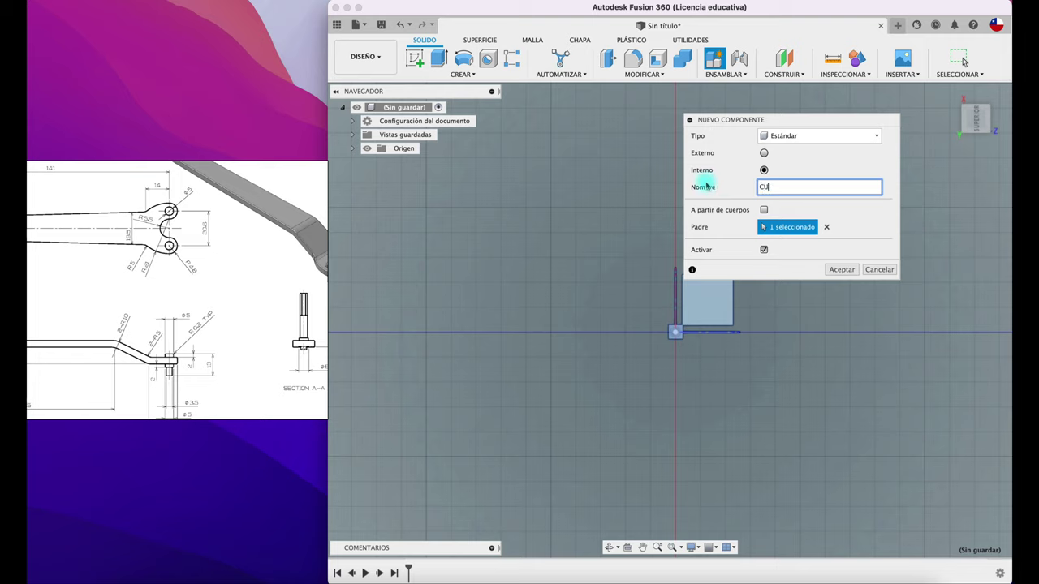
{"action": "left_click", "coordinate": [841, 269]}
Step: Start a new sketch on the top plane inside the CUERPO component
{"action": "left_click", "coordinate": [415, 57]}
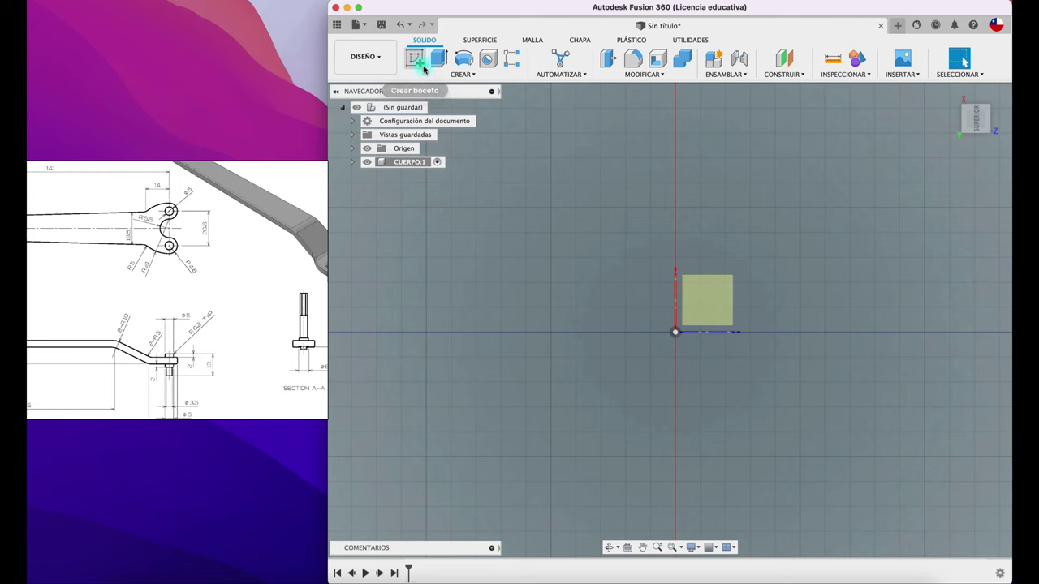
{"action": "left_click", "coordinate": [722, 312]}
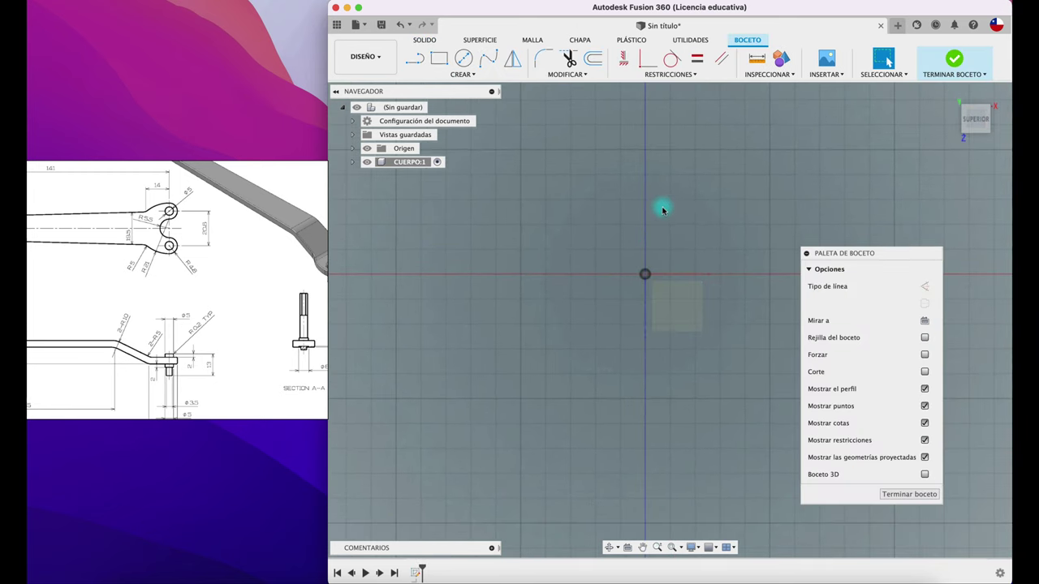
{"action": "scroll", "coordinate": [144, 204], "scroll_direction": "up", "scroll_amount": 2}
{"action": "scroll", "coordinate": [142, 208], "scroll_direction": "up", "scroll_amount": 2}
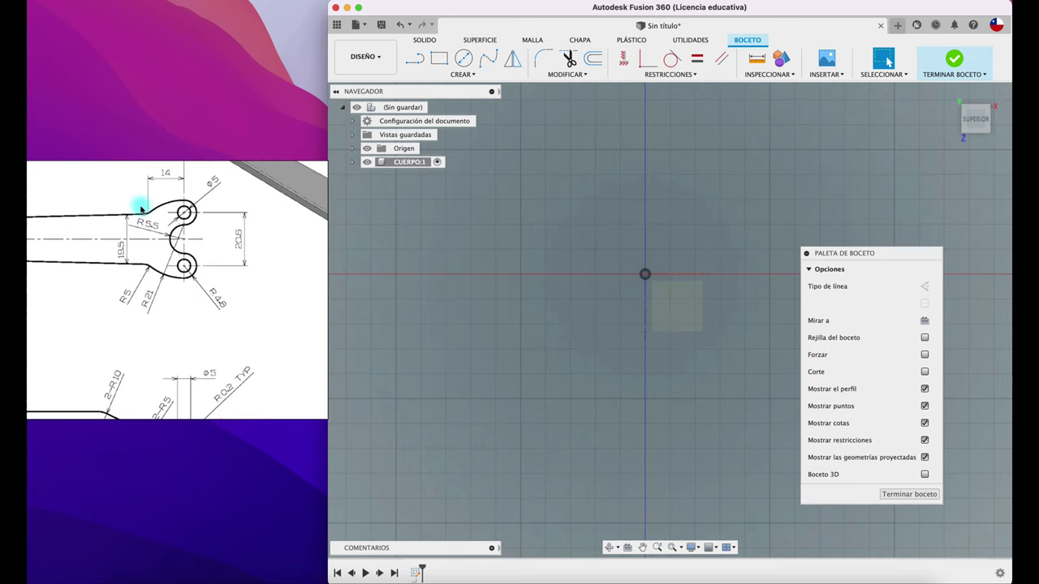
{"action": "scroll", "coordinate": [141, 208], "scroll_direction": "down", "scroll_amount": 2}
{"action": "scroll", "coordinate": [142, 208], "scroll_direction": "down", "scroll_amount": 2}
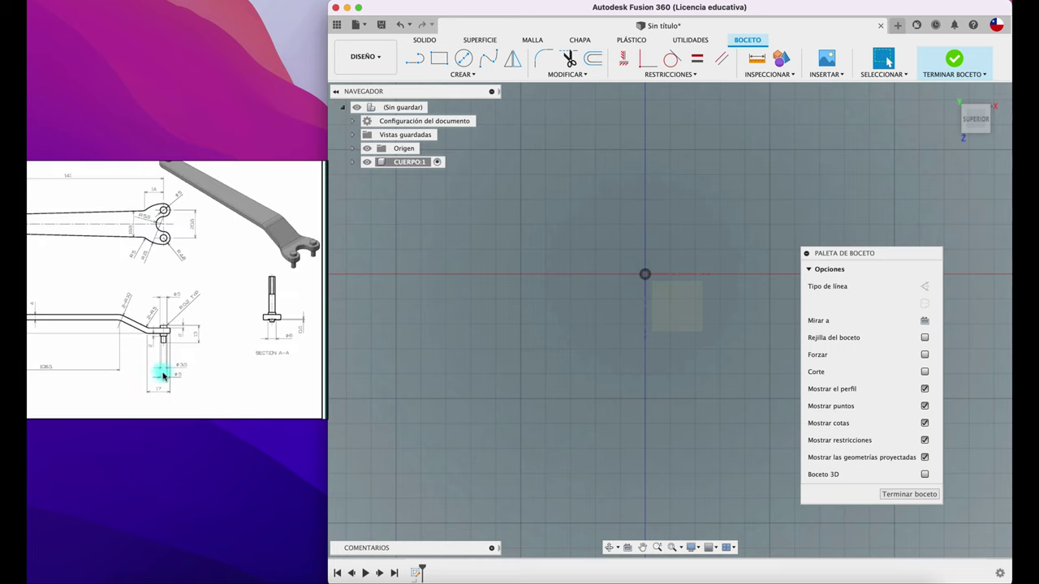
{"action": "scroll", "coordinate": [166, 337], "scroll_direction": "down", "scroll_amount": 2}
{"action": "scroll", "coordinate": [67, 306], "scroll_direction": "down", "scroll_amount": 2}
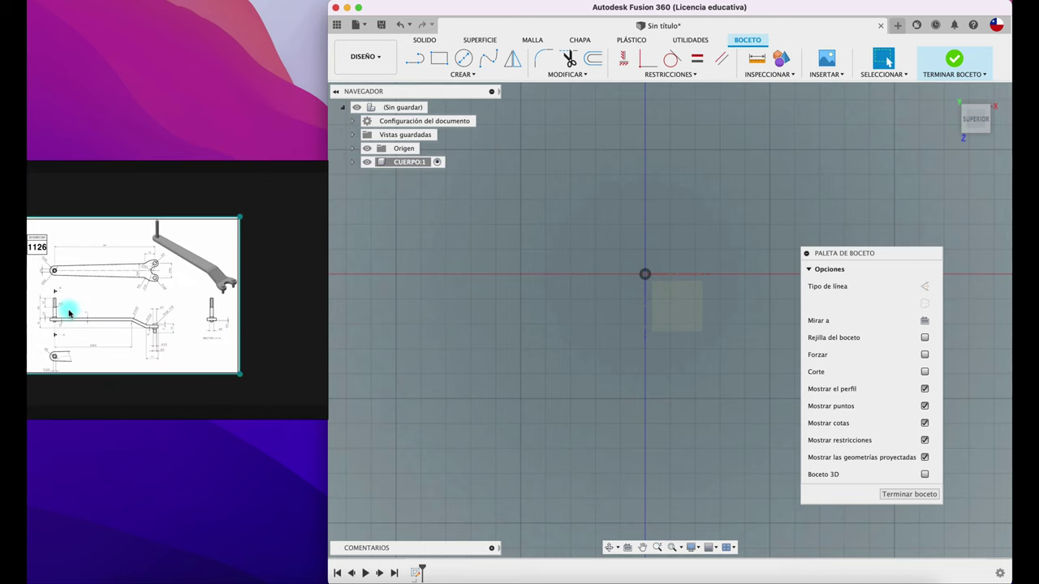
{"action": "scroll", "coordinate": [59, 344], "scroll_direction": "up", "scroll_amount": 2}
{"action": "scroll", "coordinate": [70, 360], "scroll_direction": "up", "scroll_amount": 2}
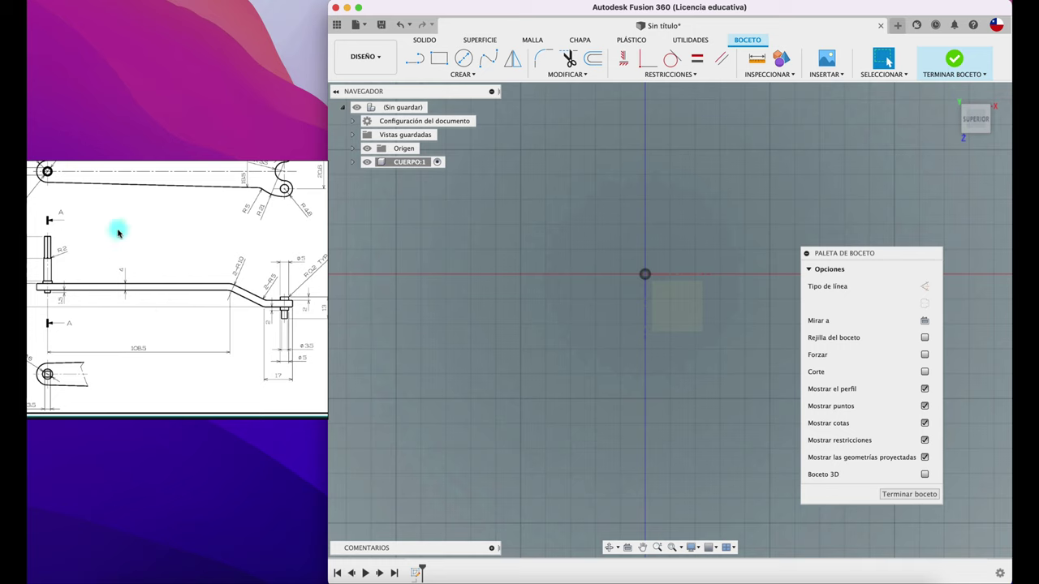
Step: Draw a horizontal line from the sketch origin and dimension it 108.5 mm
{"action": "left_click", "coordinate": [414, 59]}
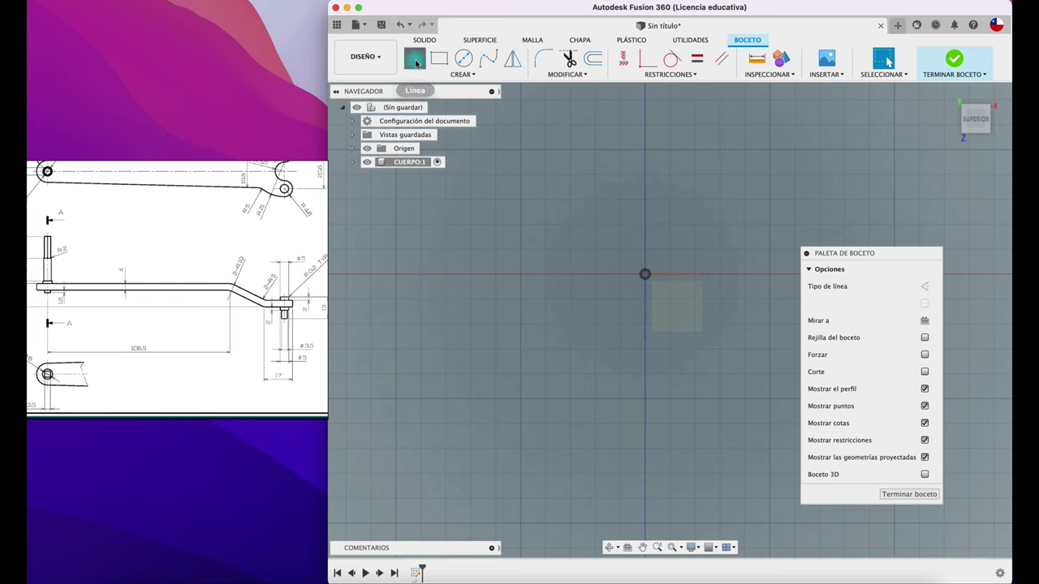
{"action": "left_click", "coordinate": [645, 274]}
{"action": "middle_click_drag", "start_coordinate": [758, 233], "coordinate": [533, 218]}
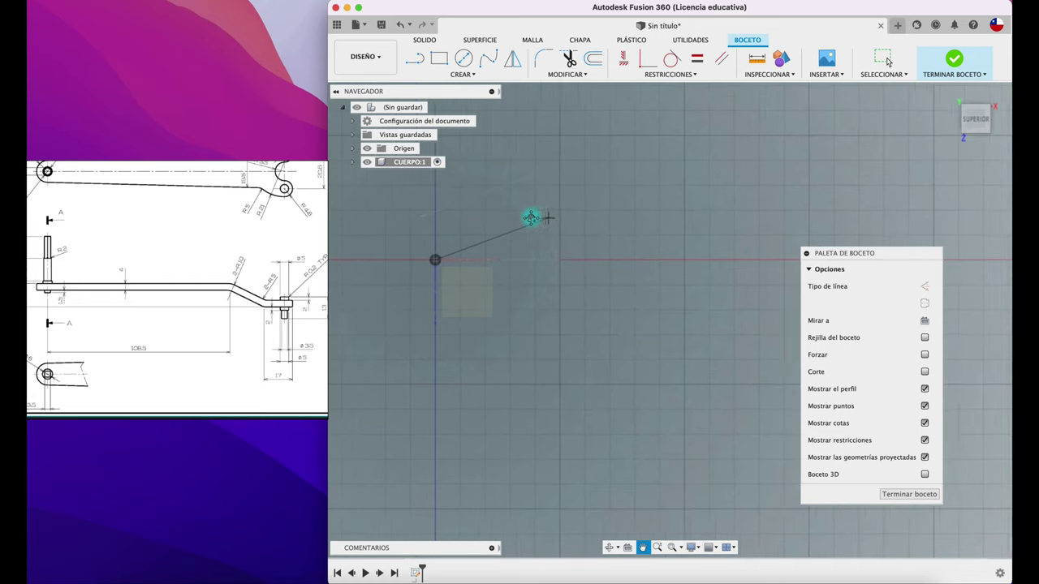
{"action": "left_click", "coordinate": [710, 258]}
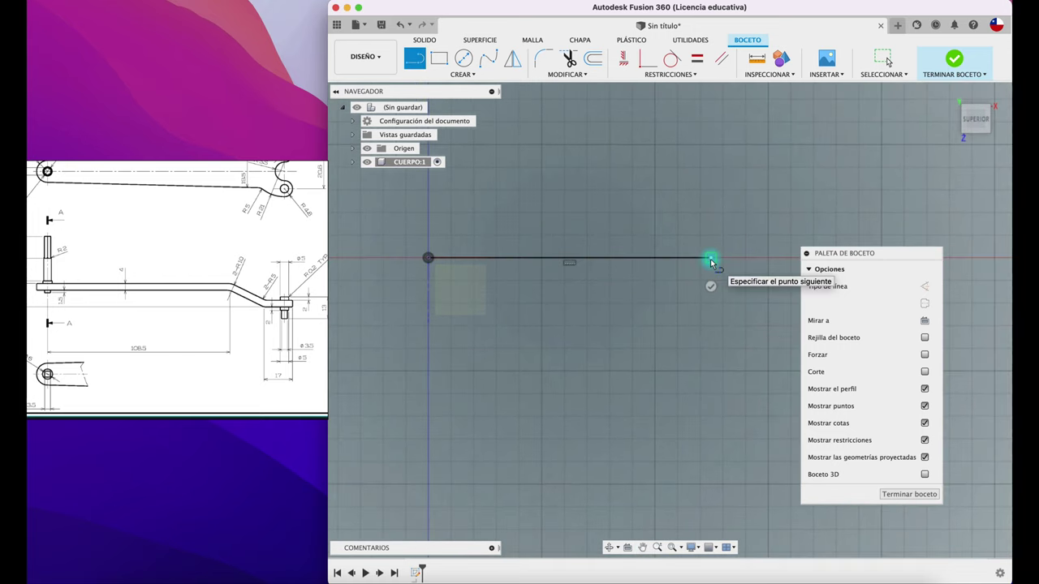
{"action": "key", "text": "Escape"}
{"action": "key", "text": "d"}
{"action": "left_click", "coordinate": [665, 259]}
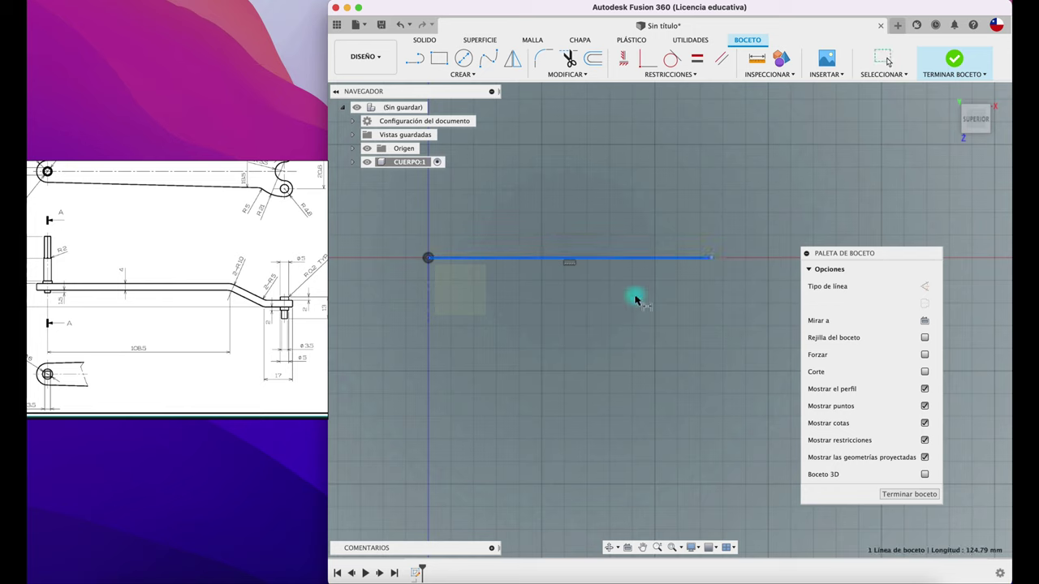
{"action": "left_click", "coordinate": [594, 361]}
{"action": "type", "text": "108.5"}
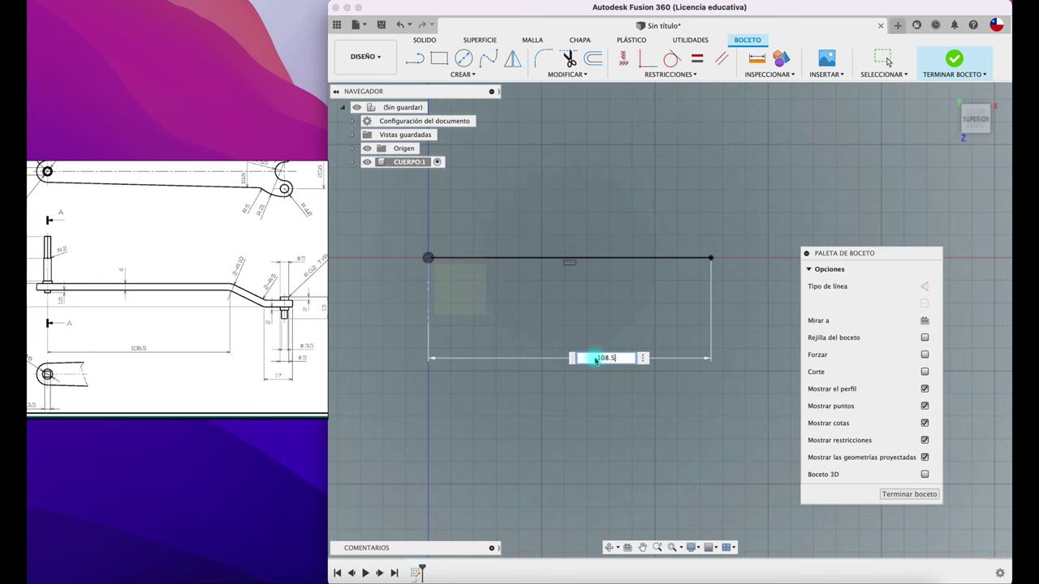
{"action": "key", "text": "Return"}
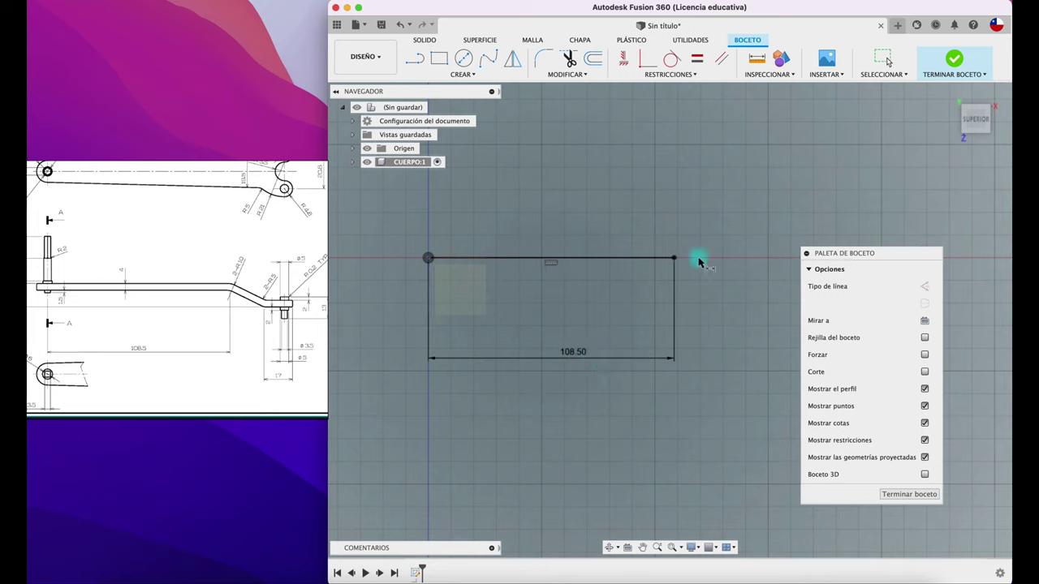
Step: Extend the line with a 21 mm segment and then a 17 mm segment
{"action": "key", "text": "l"}
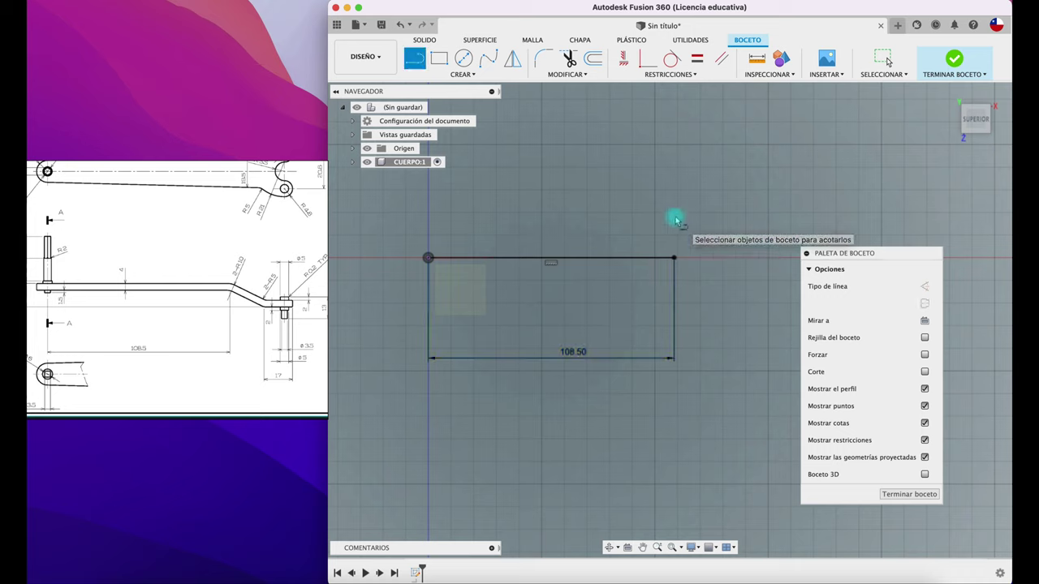
{"action": "left_click", "coordinate": [673, 258]}
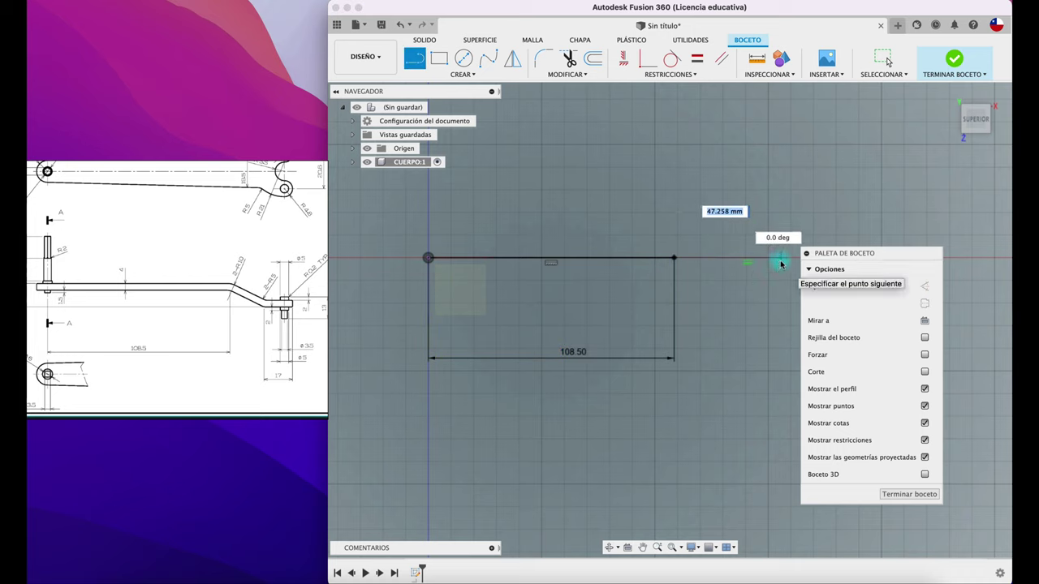
{"action": "type", "text": "20"}
{"action": "key", "text": "Return"}
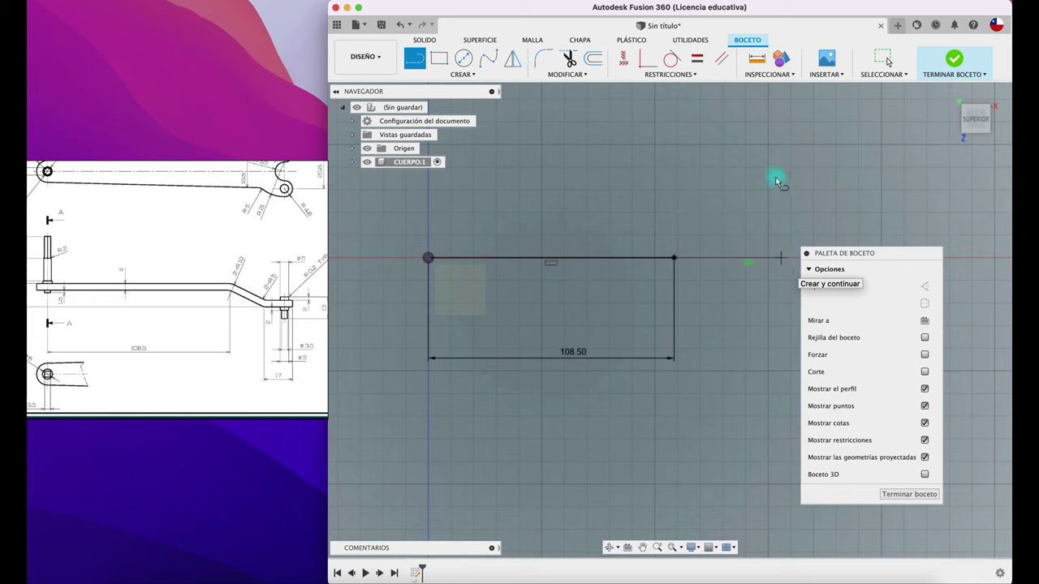
{"action": "key", "text": "Escape"}
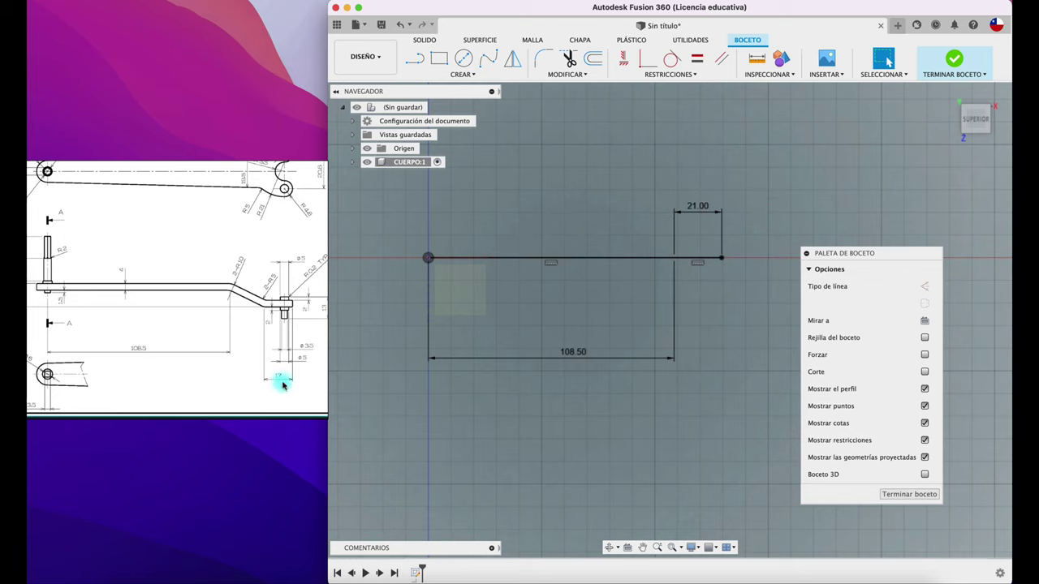
{"action": "middle_click_drag", "start_coordinate": [607, 255], "coordinate": [471, 265]}
{"action": "key", "text": "l"}
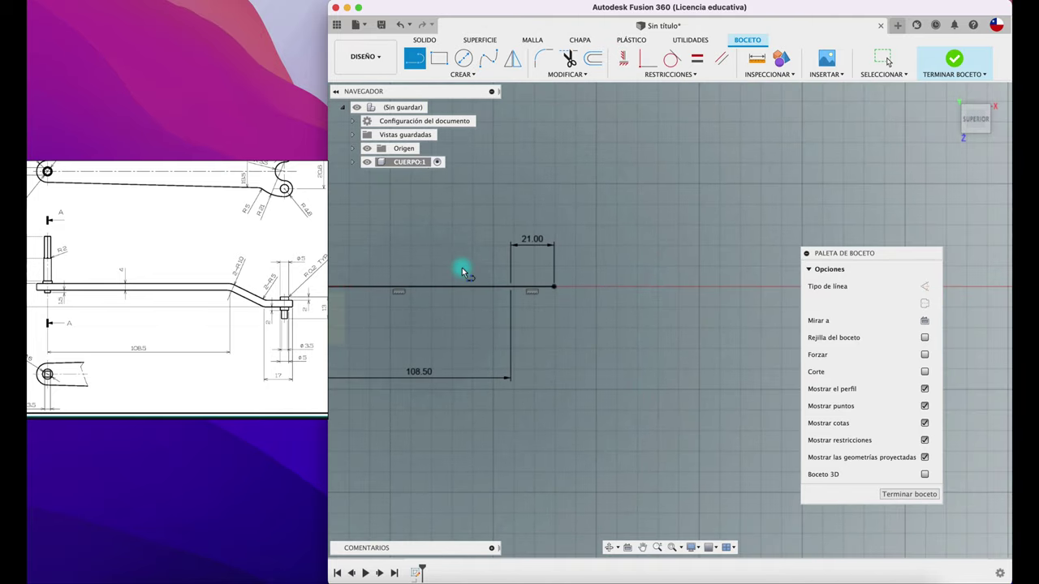
{"action": "left_click", "coordinate": [554, 288]}
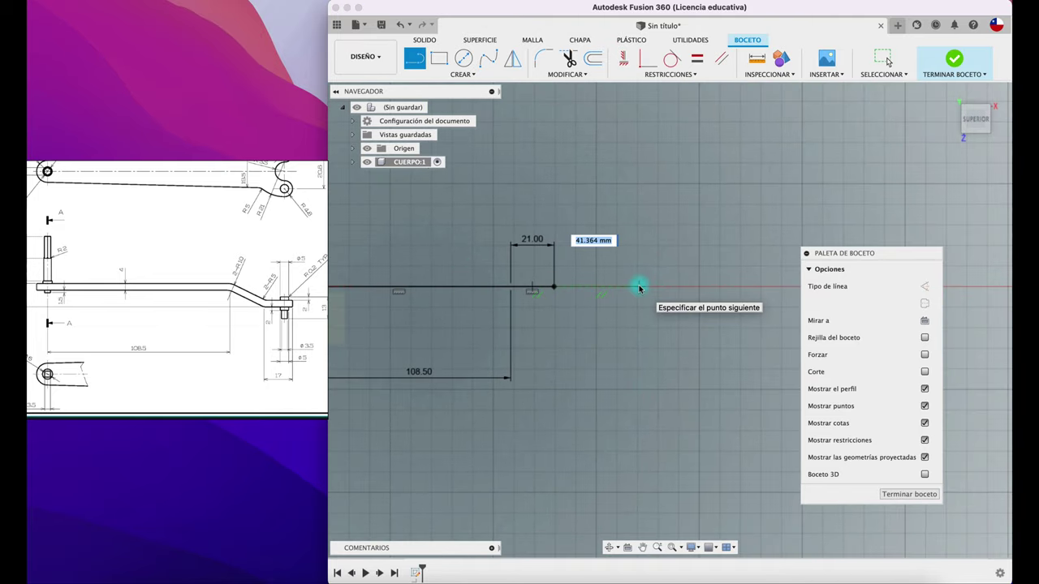
{"action": "key", "text": "Tab"}
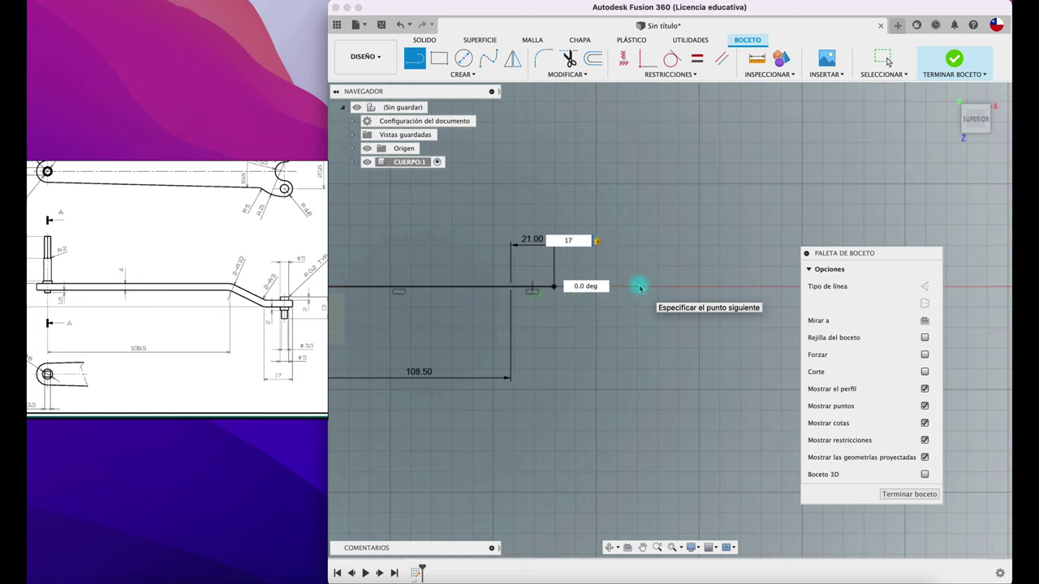
{"action": "key", "text": "Return"}
{"action": "key", "text": "Escape"}
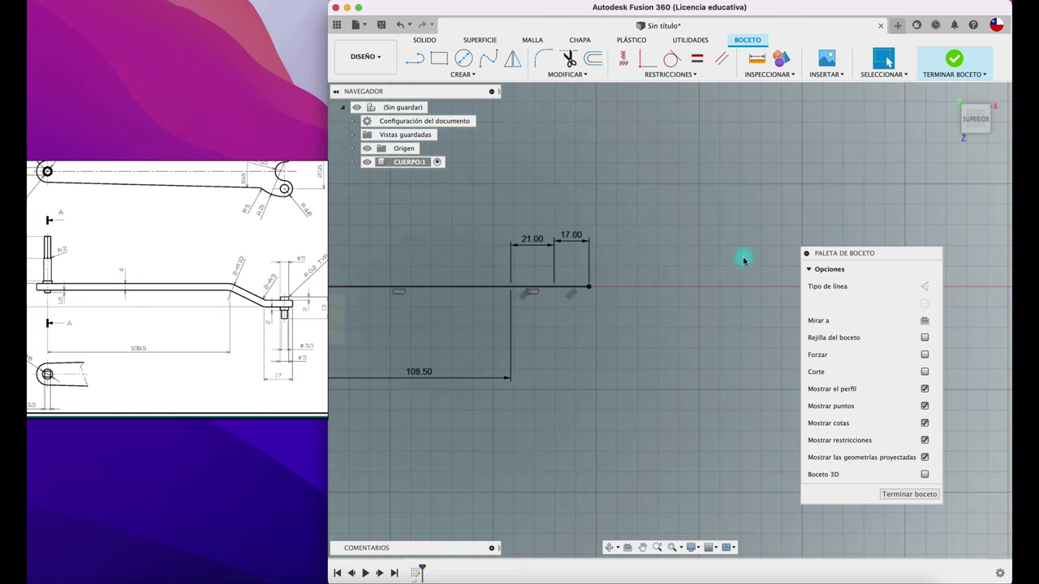
Step: Window-select all three horizontal line segments
{"action": "scroll", "coordinate": [741, 254], "scroll_direction": "down", "scroll_amount": 2}
{"action": "scroll", "coordinate": [766, 253], "scroll_direction": "down", "scroll_amount": 2}
{"action": "left_click_drag", "start_coordinate": [427, 241], "coordinate": [727, 300]}
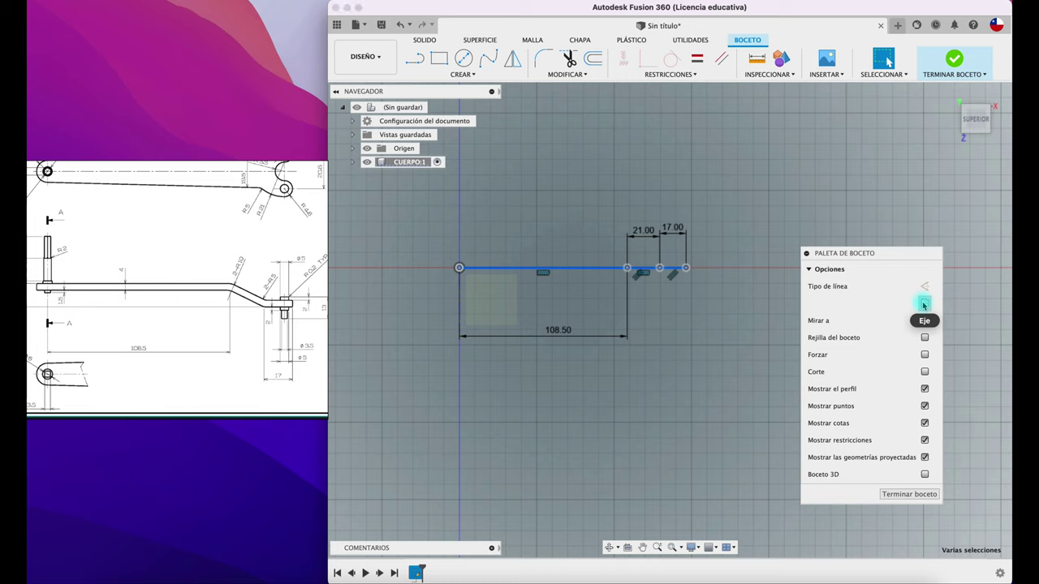
Step: Convert the 108.50, 21.00 and 17.00 segments to dash-dot centrelines (Eje)
{"action": "left_click", "coordinate": [922, 305]}
{"action": "left_click", "coordinate": [753, 313]}
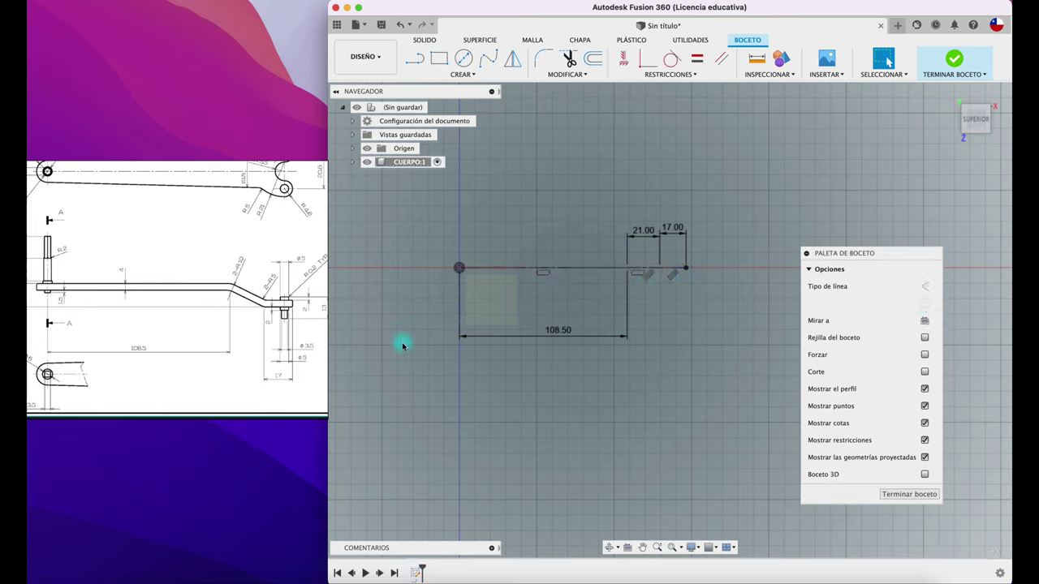
{"action": "scroll", "coordinate": [301, 301], "scroll_direction": "up", "scroll_amount": 3}
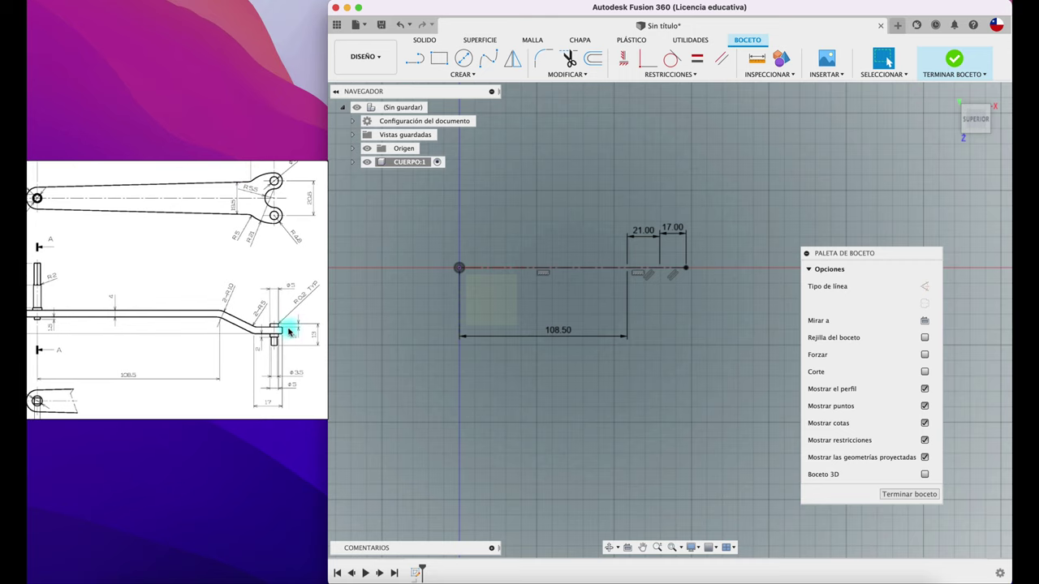
{"action": "scroll", "coordinate": [280, 403], "scroll_direction": "up", "scroll_amount": 3, "text": "ctrl"}
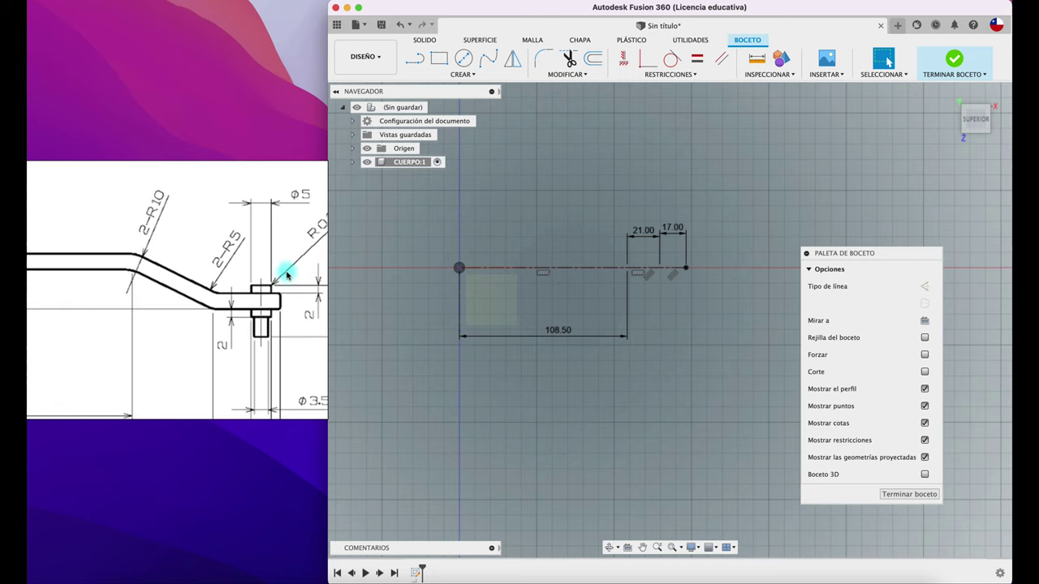
{"action": "scroll", "coordinate": [297, 295], "scroll_direction": "down", "scroll_amount": 2}
{"action": "scroll", "coordinate": [241, 274], "scroll_direction": "down", "scroll_amount": 2}
{"action": "scroll", "coordinate": [239, 262], "scroll_direction": "down", "scroll_amount": 1}
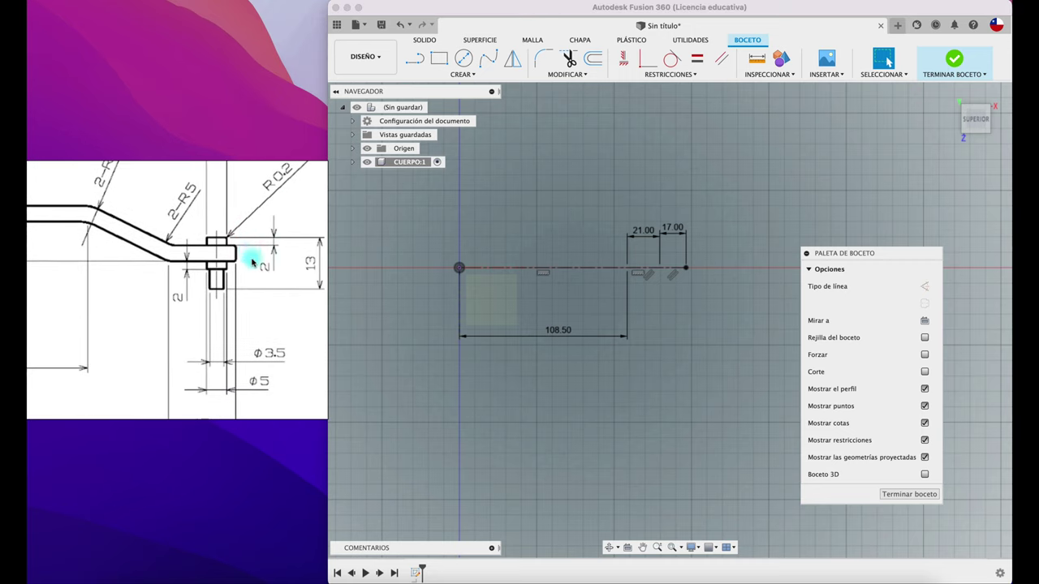
{"action": "scroll", "coordinate": [258, 272], "scroll_direction": "down", "scroll_amount": 3, "text": "ctrl"}
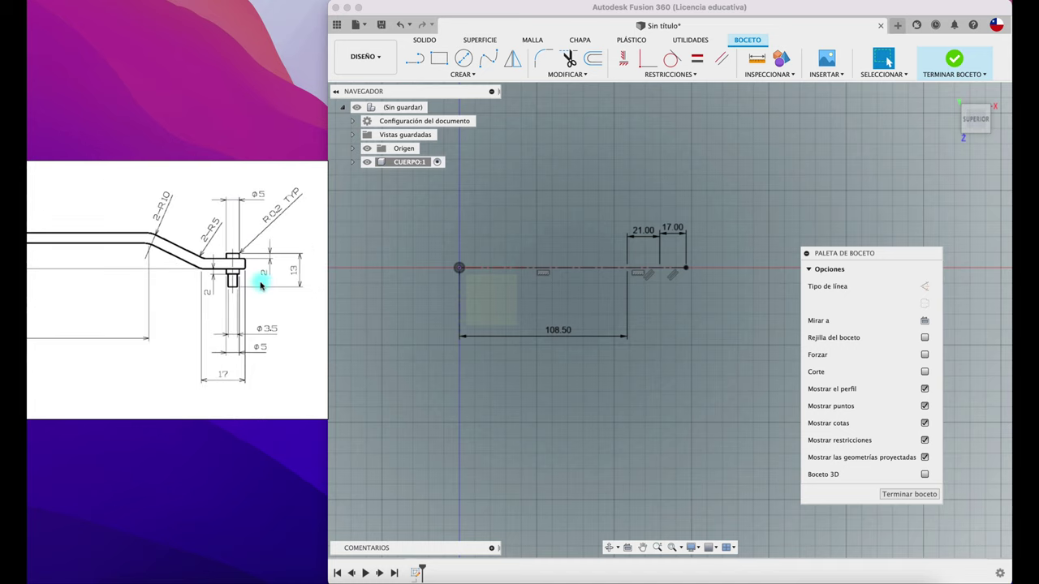
{"action": "scroll", "coordinate": [261, 286], "scroll_direction": "up", "scroll_amount": 1}
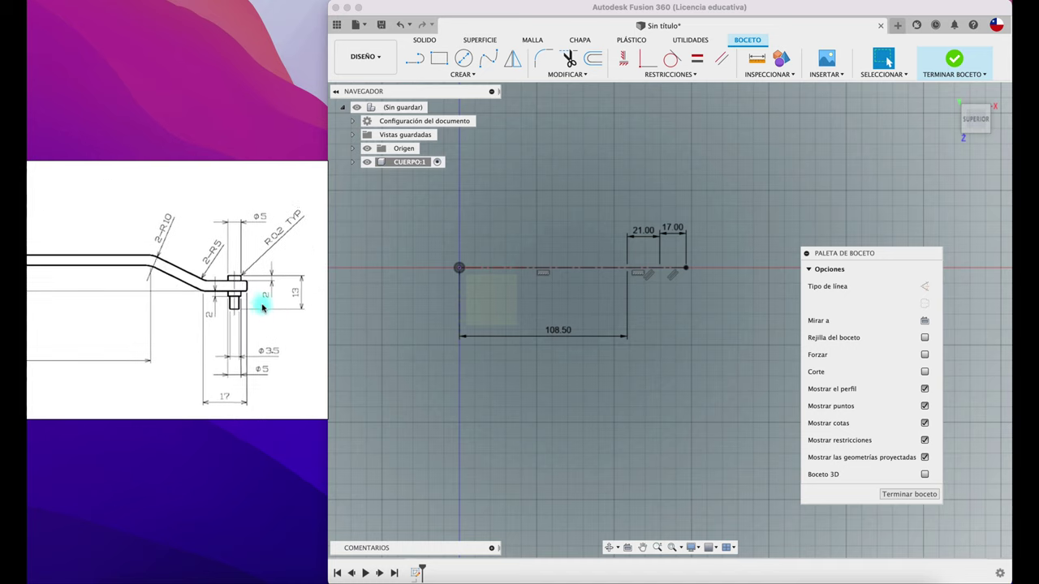
{"action": "scroll", "coordinate": [262, 308], "scroll_direction": "up", "scroll_amount": 2}
{"action": "scroll", "coordinate": [264, 341], "scroll_direction": "up", "scroll_amount": 2}
{"action": "scroll", "coordinate": [261, 377], "scroll_direction": "up", "scroll_amount": 2}
{"action": "scroll", "coordinate": [261, 324], "scroll_direction": "down", "scroll_amount": 3}
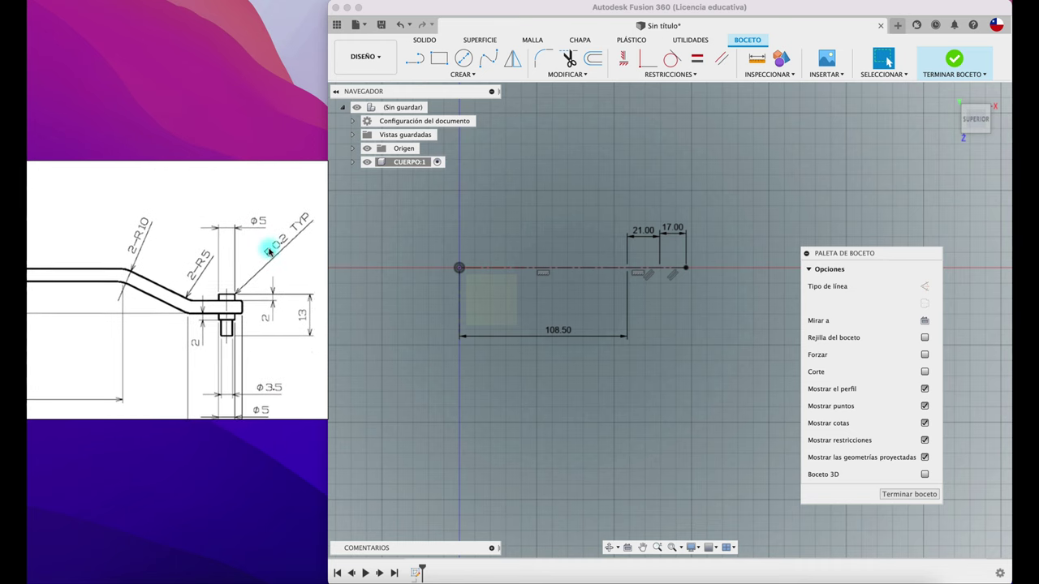
{"action": "scroll", "coordinate": [274, 232], "scroll_direction": "down", "scroll_amount": 1}
{"action": "scroll", "coordinate": [273, 284], "scroll_direction": "up", "scroll_amount": 2}
{"action": "scroll", "coordinate": [273, 317], "scroll_direction": "up", "scroll_amount": 1, "text": "ctrl"}
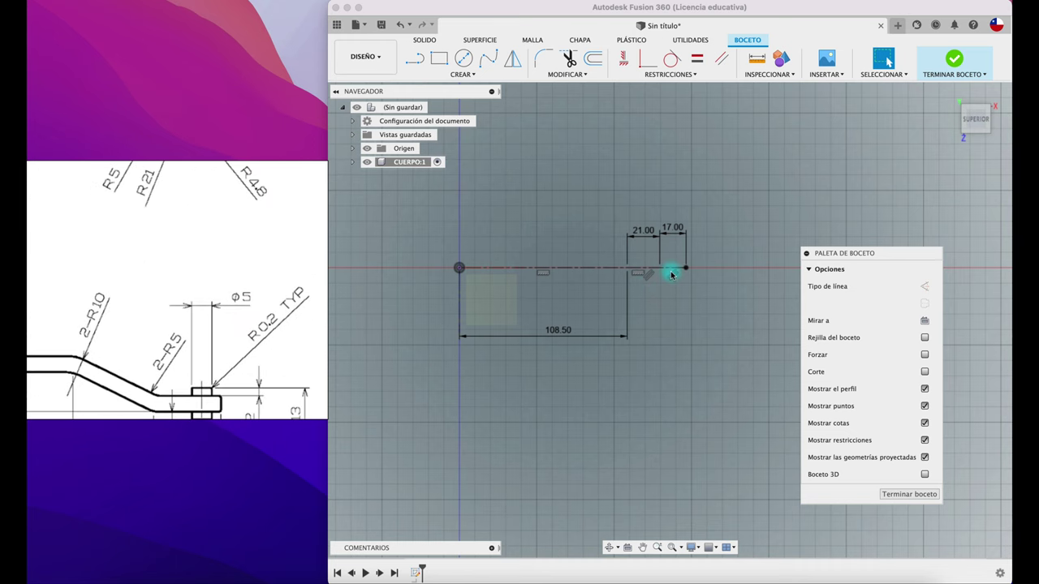
{"action": "scroll", "coordinate": [690, 271], "scroll_direction": "down", "scroll_amount": 2}
{"action": "scroll", "coordinate": [690, 271], "scroll_direction": "up", "scroll_amount": 2}
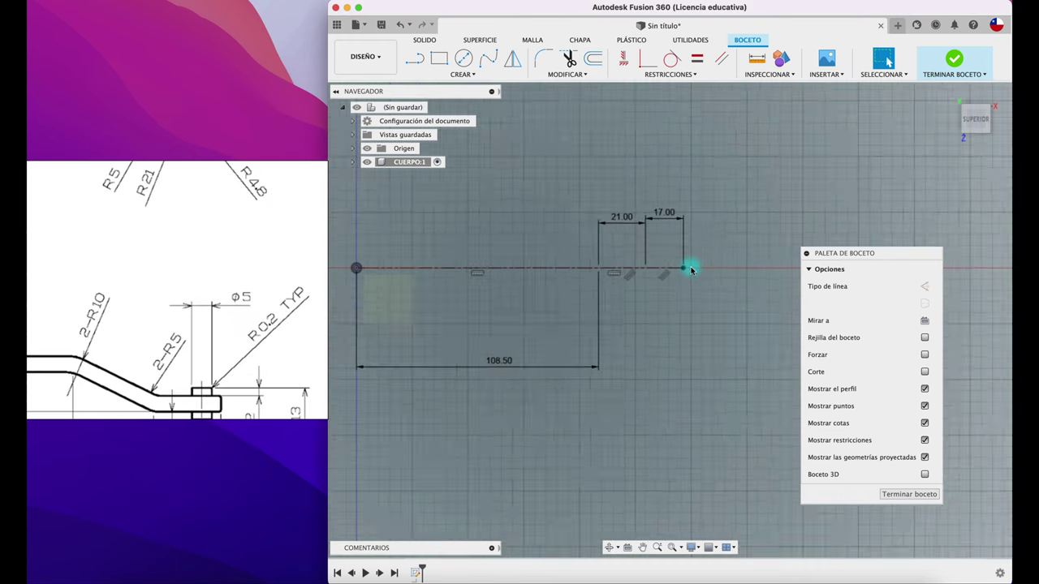
{"action": "scroll", "coordinate": [686, 272], "scroll_direction": "up", "scroll_amount": 2}
{"action": "scroll", "coordinate": [225, 316], "scroll_direction": "up", "scroll_amount": 2}
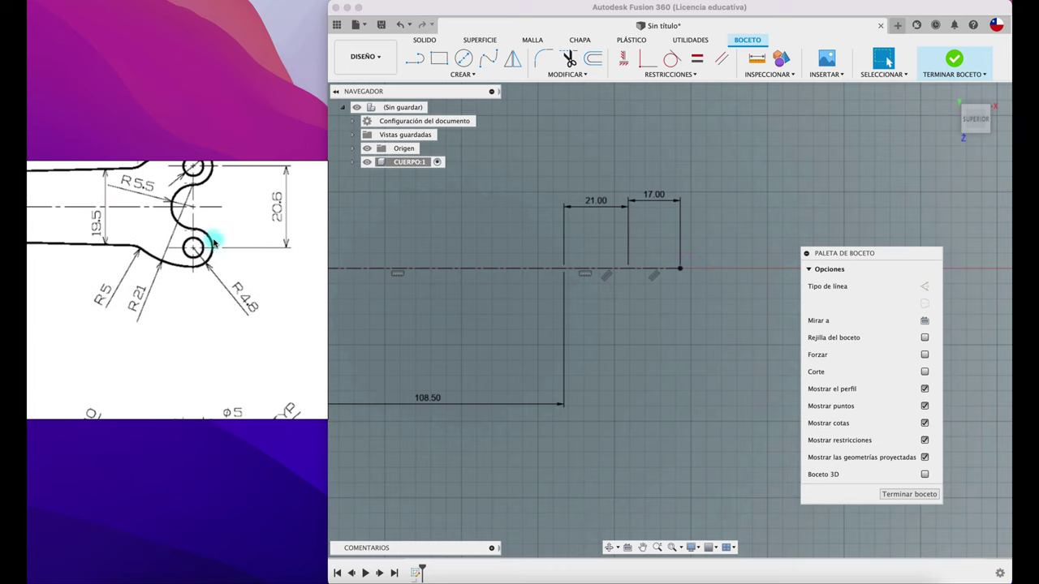
{"action": "scroll", "coordinate": [216, 239], "scroll_direction": "up", "scroll_amount": 2}
{"action": "scroll", "coordinate": [226, 227], "scroll_direction": "down", "scroll_amount": 1}
{"action": "scroll", "coordinate": [226, 224], "scroll_direction": "up", "scroll_amount": 3}
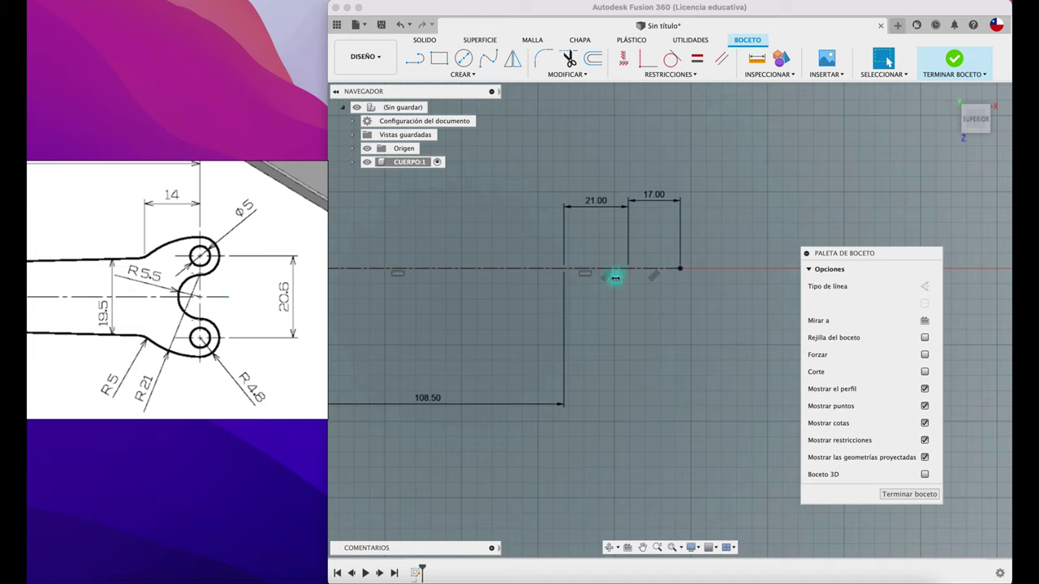
Step: Draw a 5 mm diameter circle below the centreline's end
{"action": "left_click", "coordinate": [416, 58]}
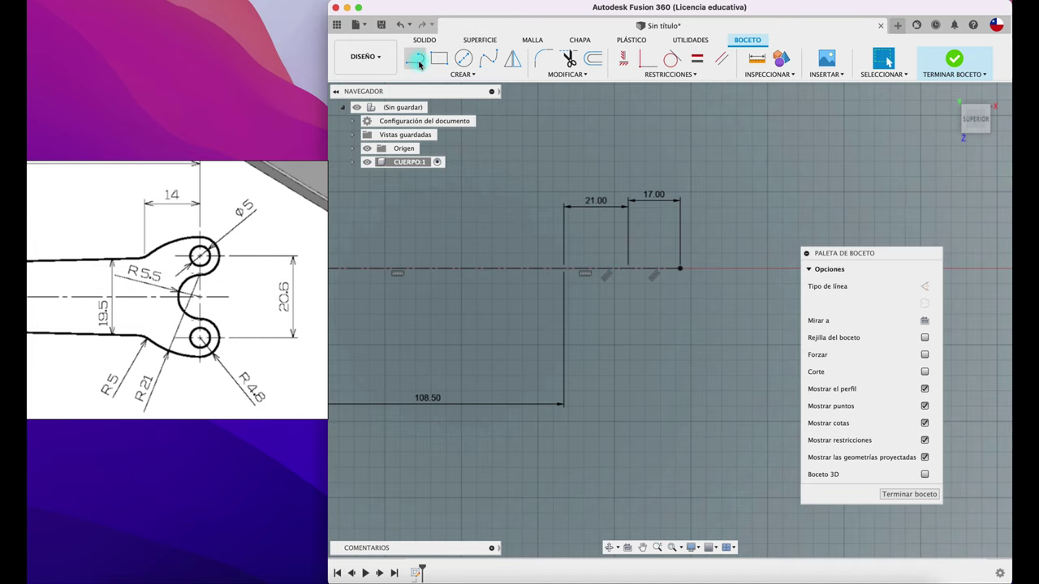
{"action": "left_click", "coordinate": [679, 269]}
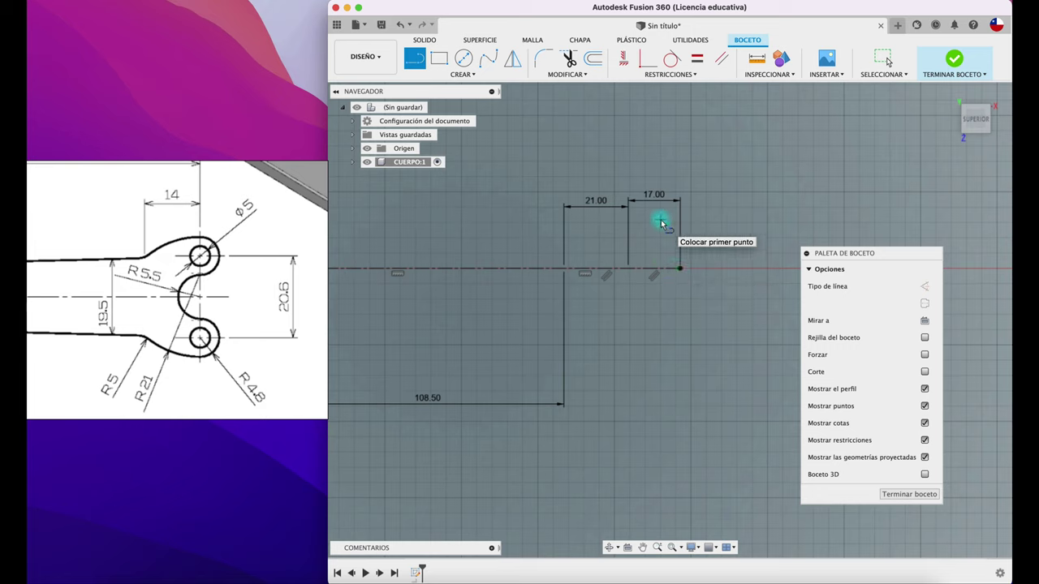
{"action": "left_click", "coordinate": [463, 58]}
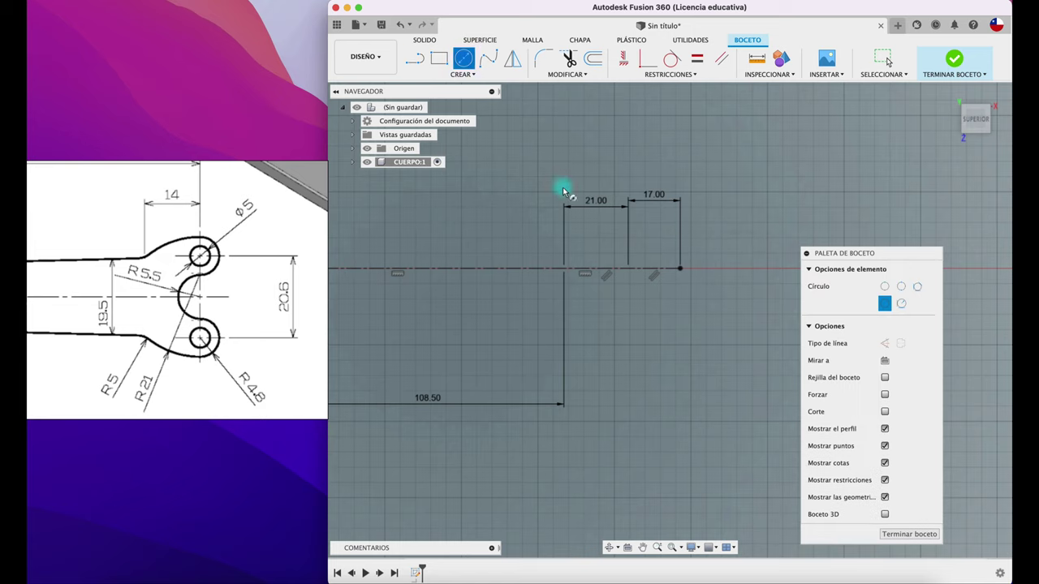
{"action": "left_click", "coordinate": [643, 308]}
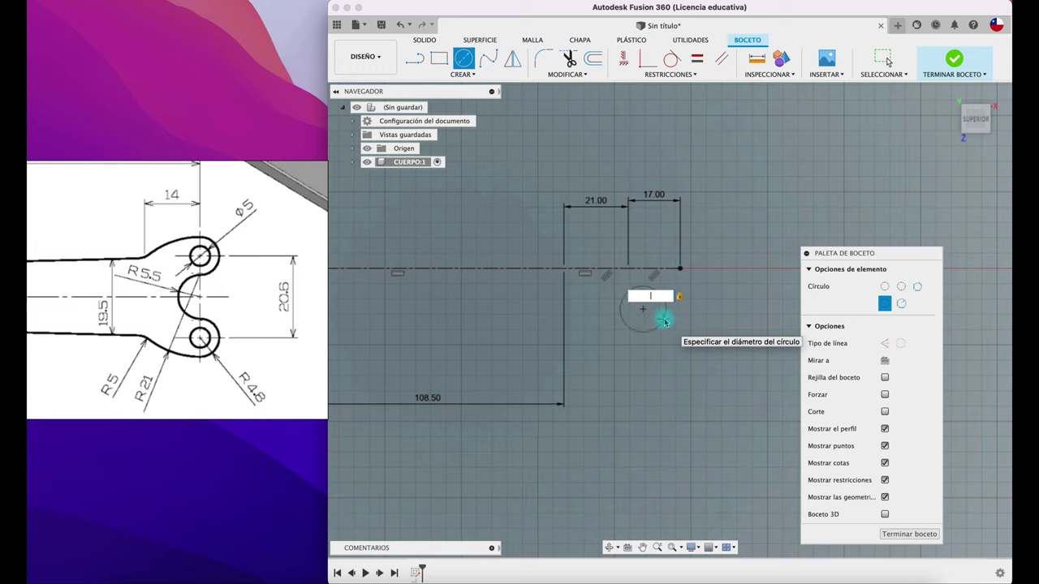
{"action": "type", "text": "5"}
{"action": "key", "text": "Return"}
{"action": "key", "text": "Escape"}
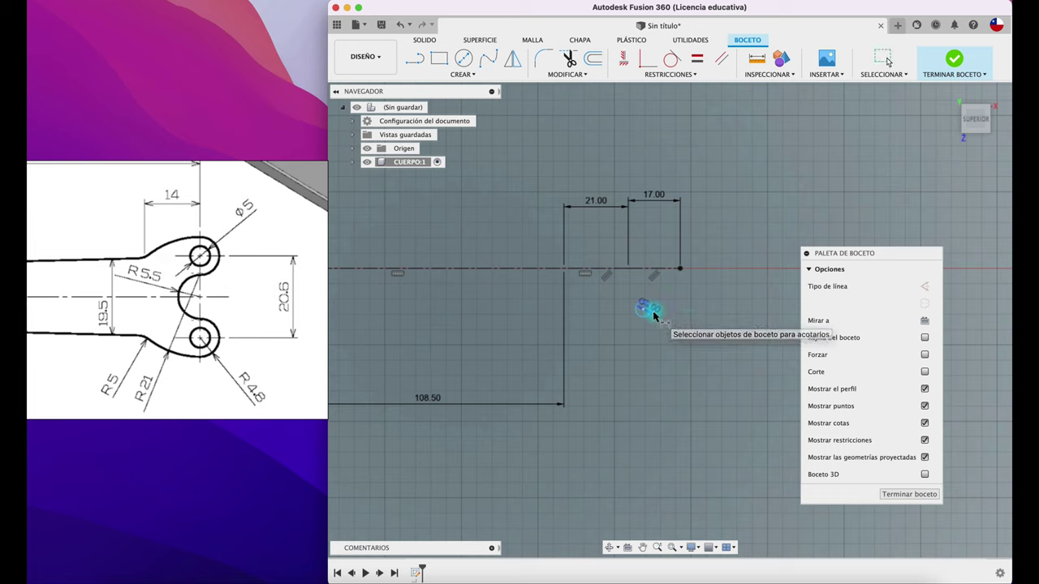
Step: Dimension the circle's distance from the centreline as 10.30 mm (20.6/2)
{"action": "left_click", "coordinate": [654, 309]}
{"action": "left_click", "coordinate": [663, 268], "text": "shift"}
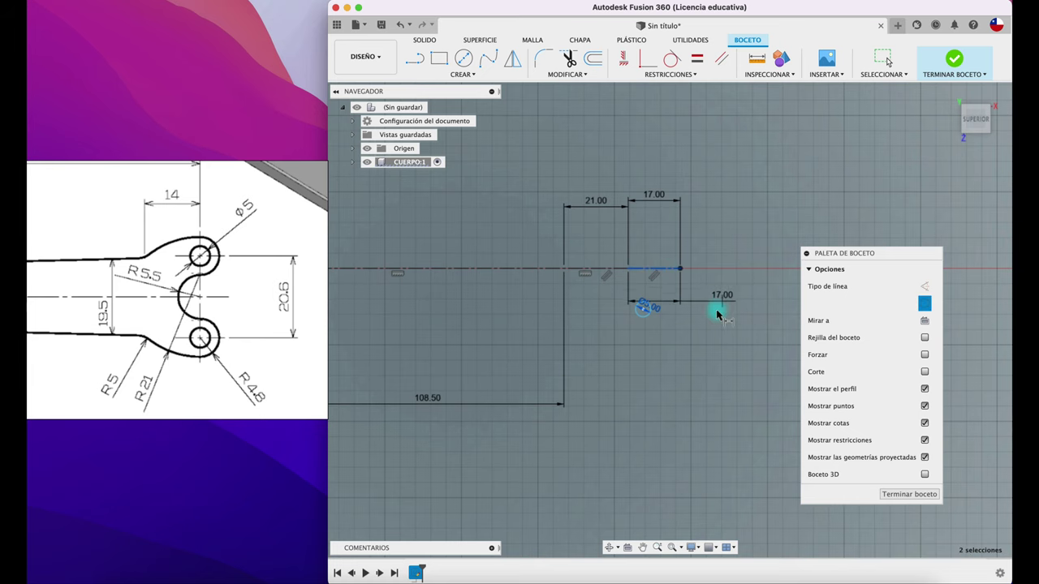
{"action": "key", "text": "Escape"}
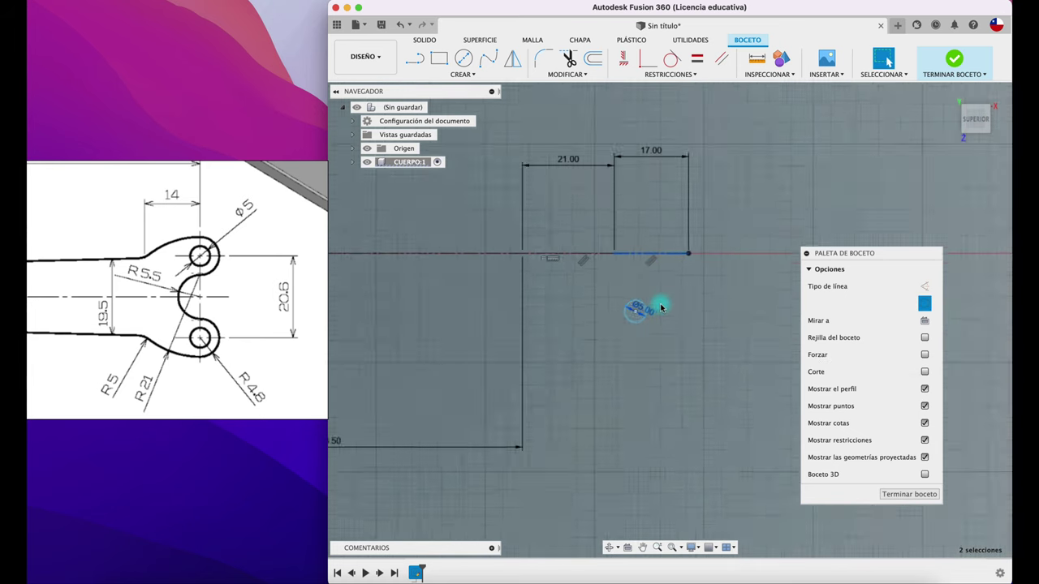
{"action": "scroll", "coordinate": [660, 305], "scroll_direction": "up", "scroll_amount": 5}
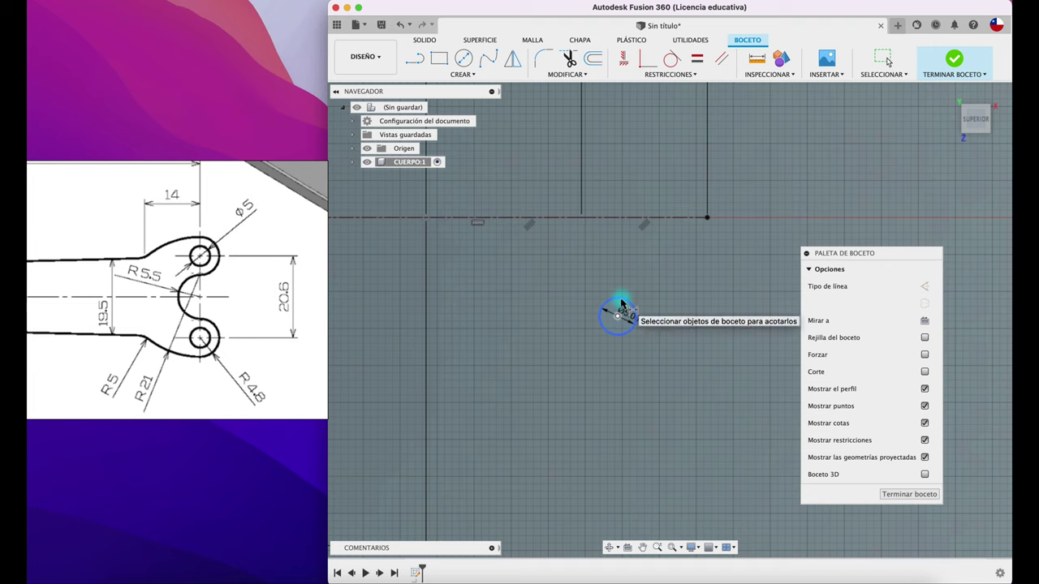
{"action": "left_click_drag", "start_coordinate": [619, 315], "coordinate": [617, 224]}
{"action": "left_click", "coordinate": [616, 224]}
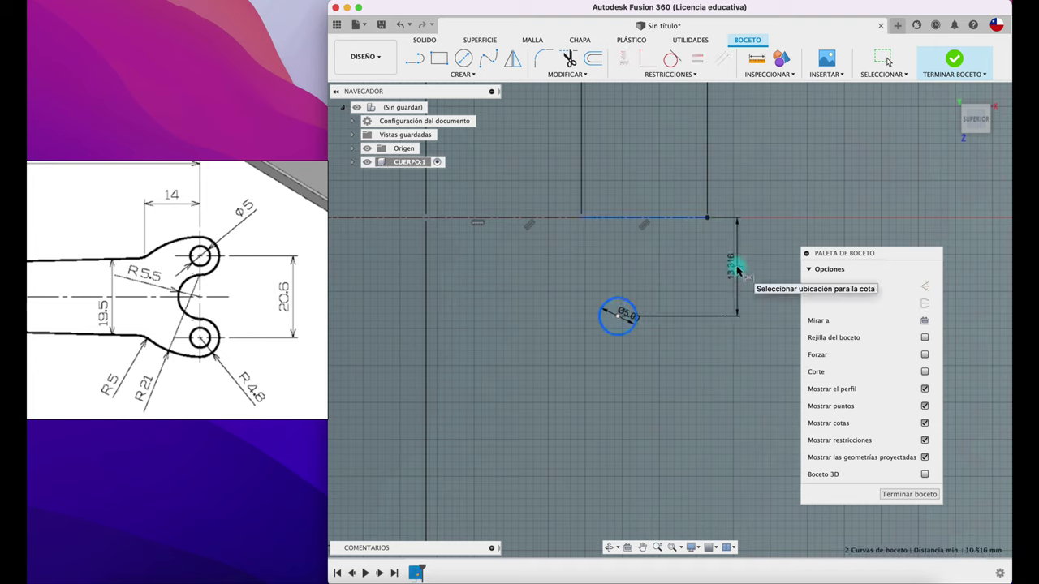
{"action": "left_click", "coordinate": [738, 270]}
{"action": "type", "text": "20.6/2"}
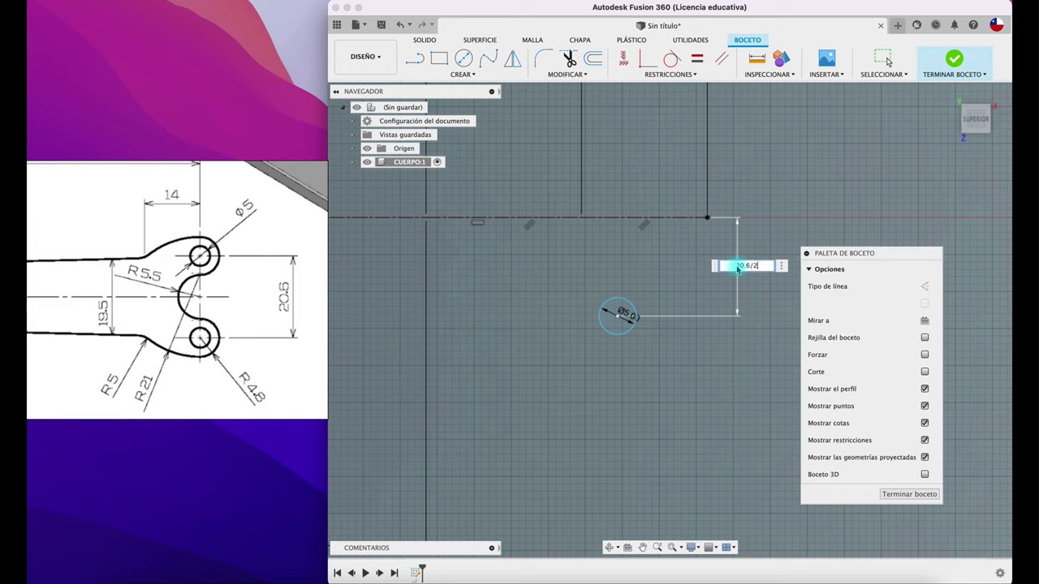
{"action": "key", "text": "Return"}
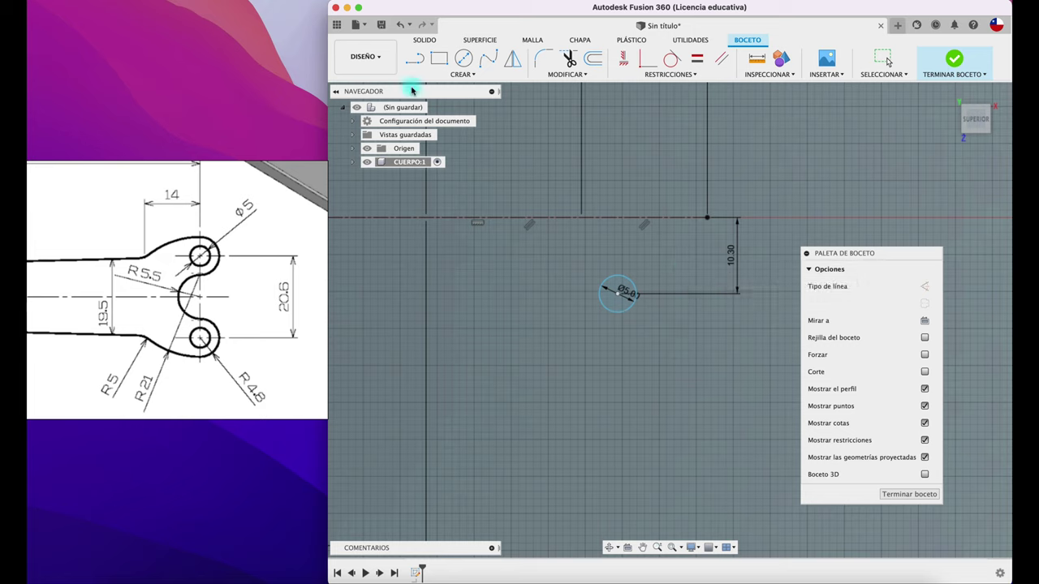
Step: Draw a long vertical line down from the centreline's end point
{"action": "left_click", "coordinate": [412, 59]}
{"action": "left_click", "coordinate": [707, 219]}
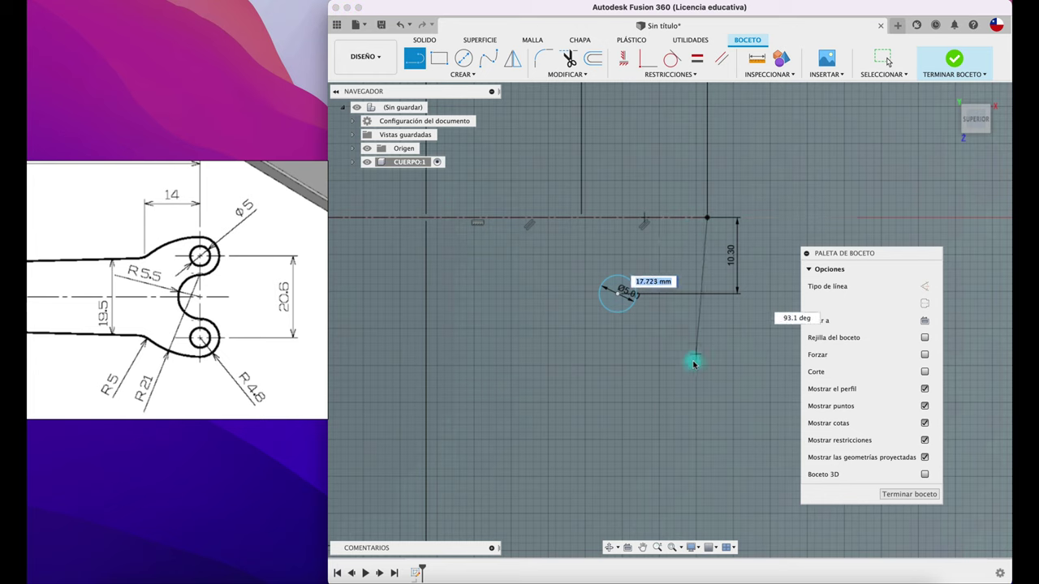
{"action": "left_click", "coordinate": [706, 438]}
{"action": "key", "text": "Escape"}
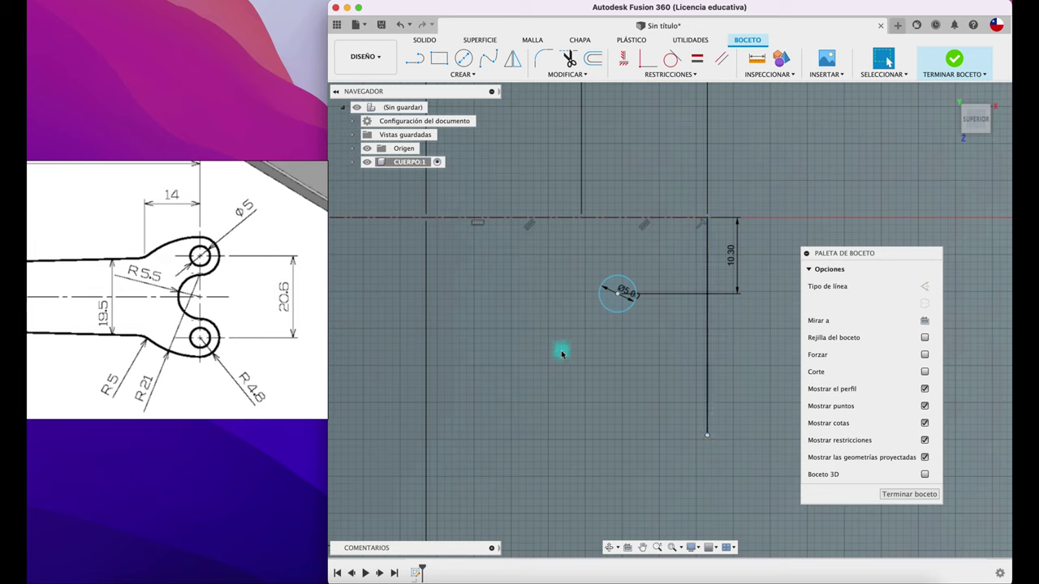
Step: Delete the 10.30 dimension
{"action": "key", "text": "l"}
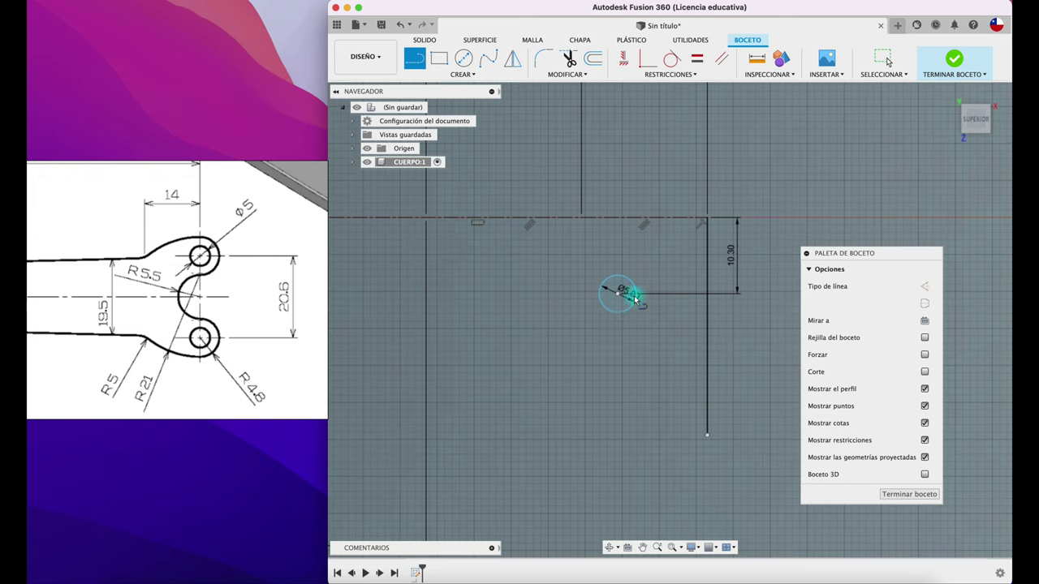
{"action": "left_click", "coordinate": [708, 295]}
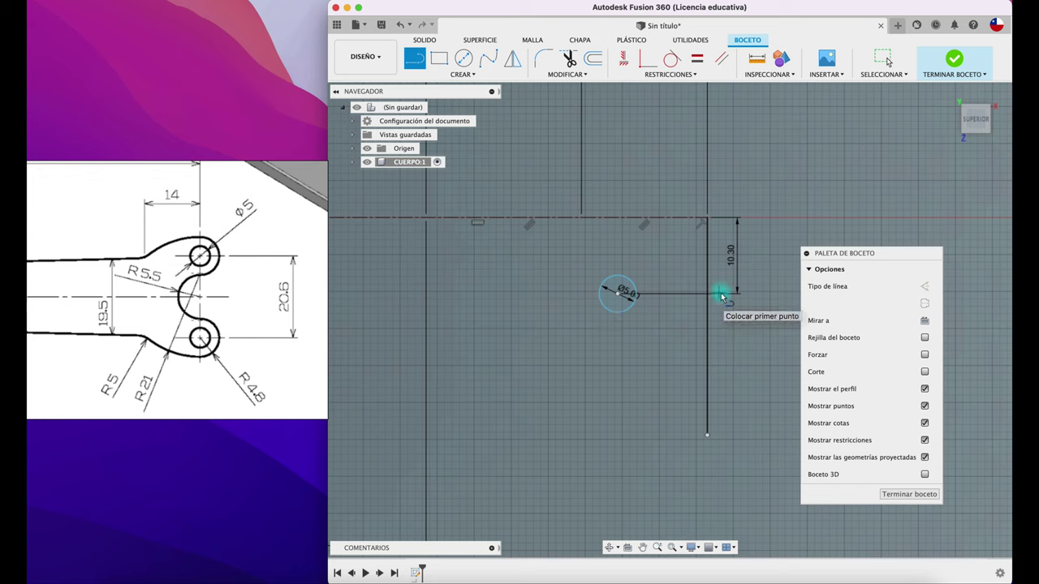
{"action": "key", "text": "Escape"}
{"action": "key", "text": "Delete"}
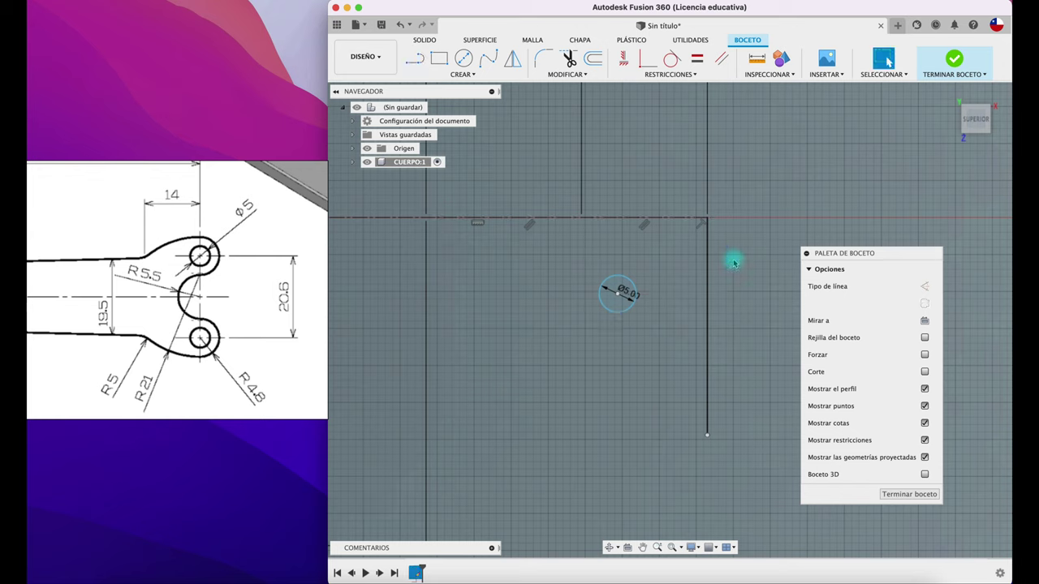
{"action": "scroll", "coordinate": [696, 282], "scroll_direction": "up", "scroll_amount": 2}
{"action": "scroll", "coordinate": [696, 282], "scroll_direction": "up", "scroll_amount": 1}
{"action": "scroll", "coordinate": [696, 282], "scroll_direction": "up", "scroll_amount": 2}
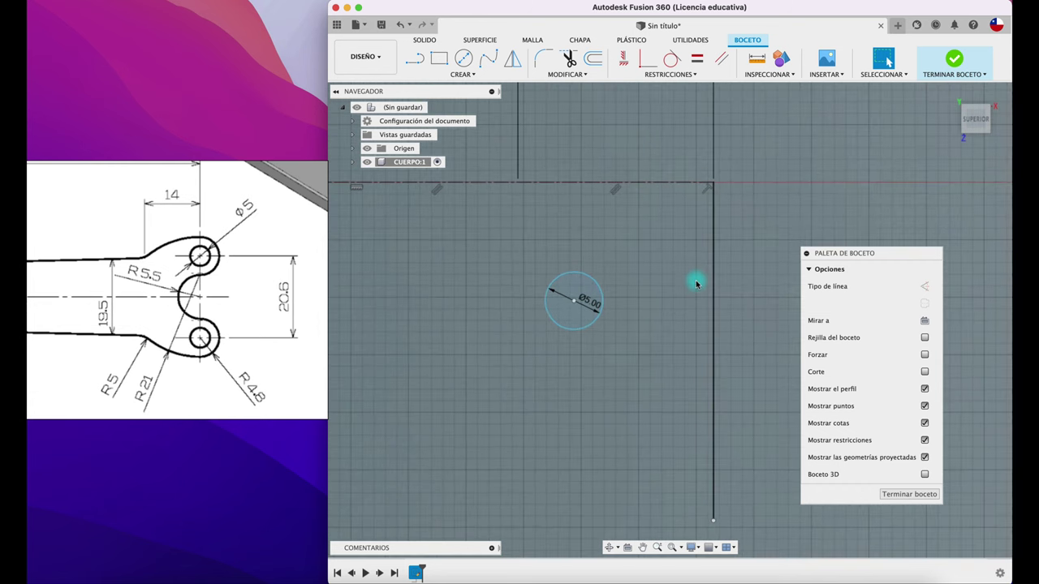
Step: Draw a 4.80 mm horizontal line from the circle centre to the vertical line
{"action": "key", "text": "l"}
{"action": "left_click", "coordinate": [574, 301]}
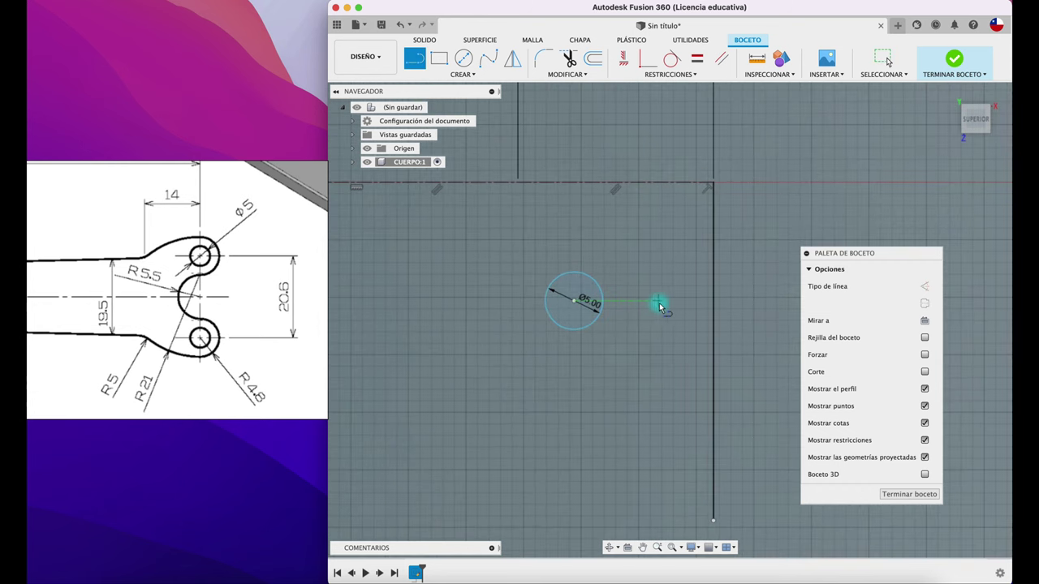
{"action": "left_click", "coordinate": [712, 302]}
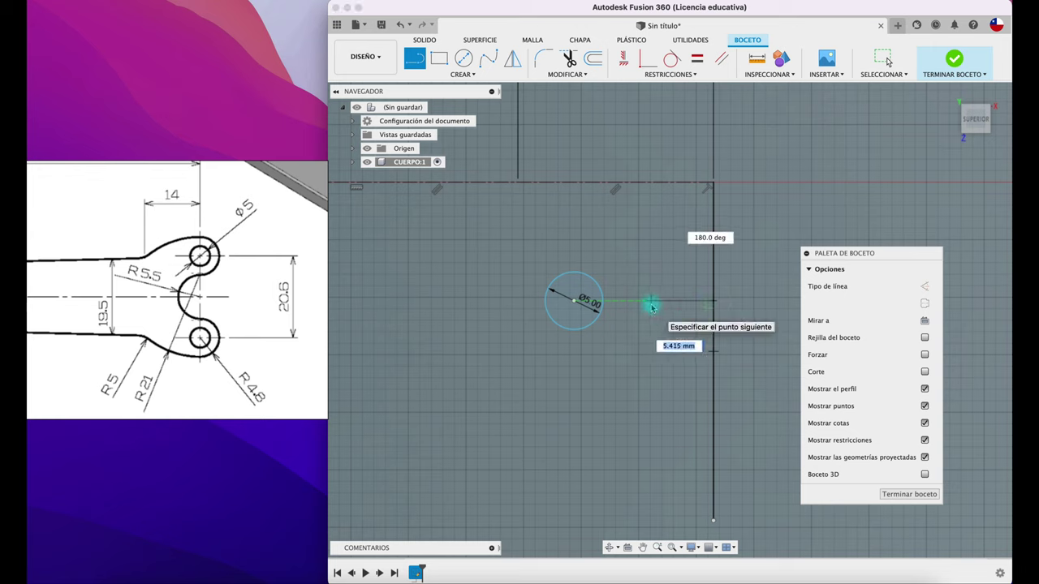
{"action": "key", "text": "Return"}
{"action": "key", "text": "Escape"}
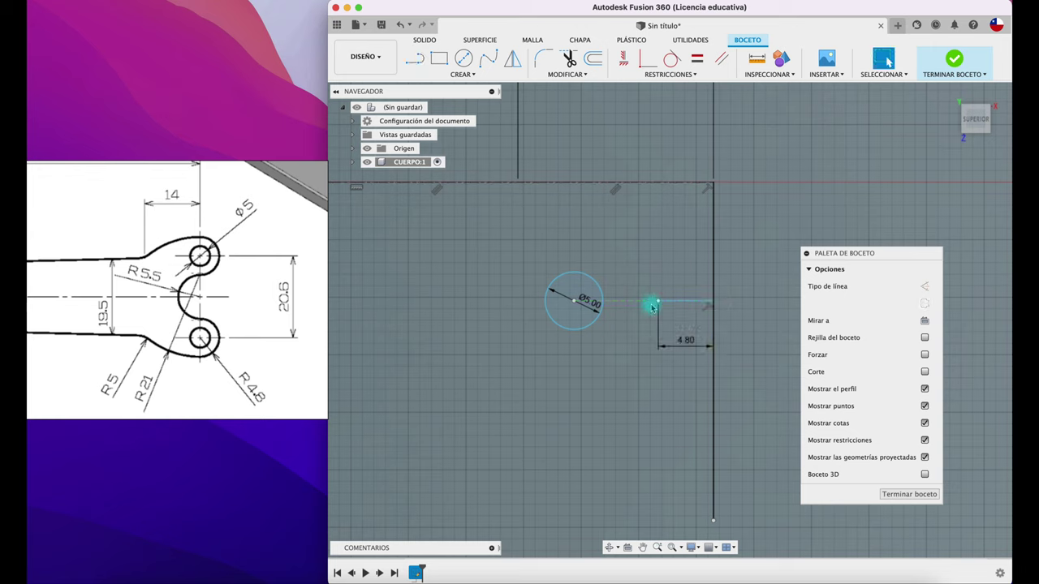
{"action": "left_click", "coordinate": [691, 302]}
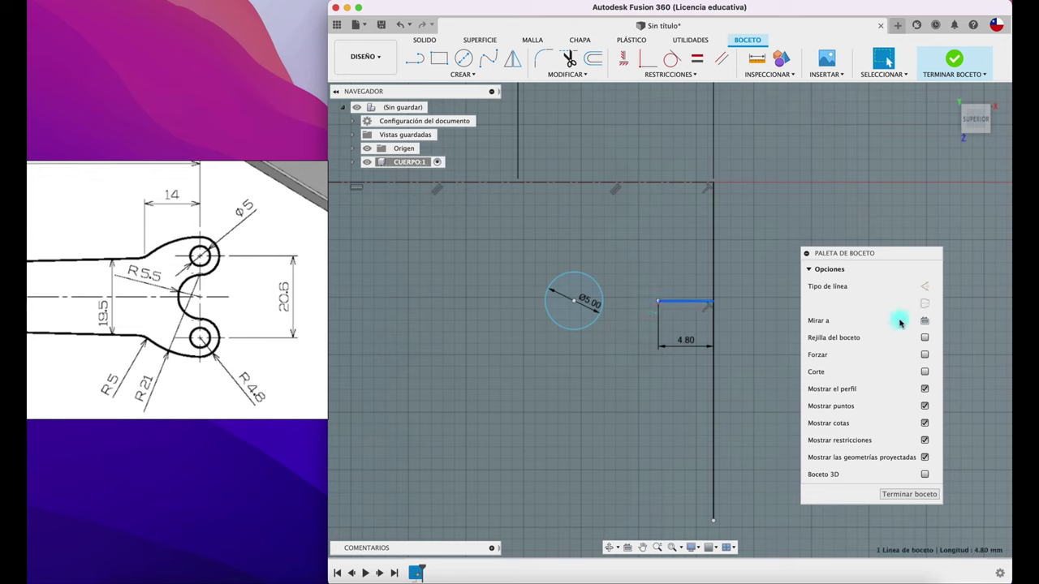
Step: Make the 4.80 line a centerline and replace the old circle with a Ø5 circle at its end
{"action": "left_click", "coordinate": [925, 306]}
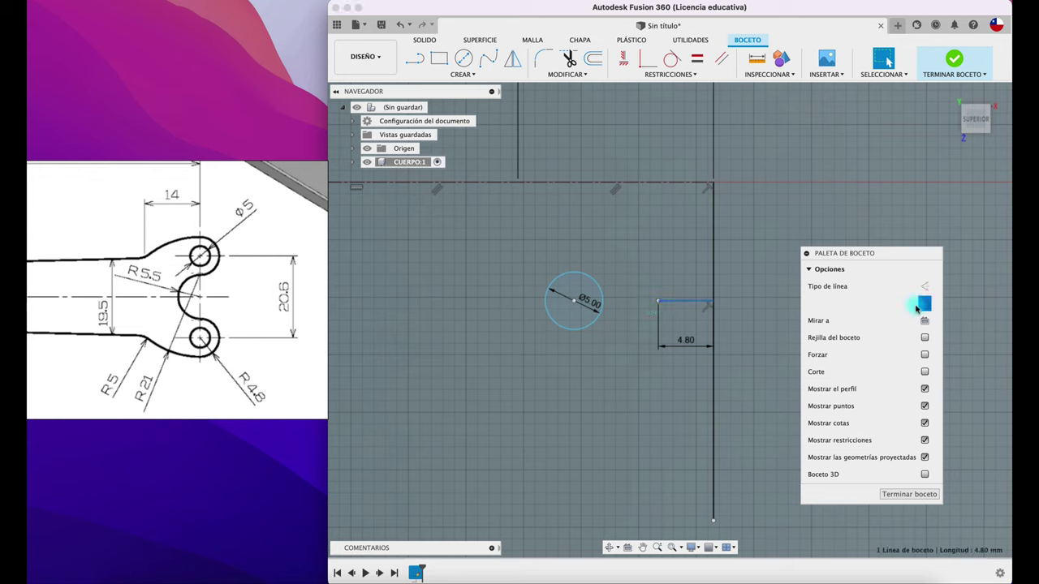
{"action": "left_click", "coordinate": [572, 333]}
{"action": "key", "text": "Delete"}
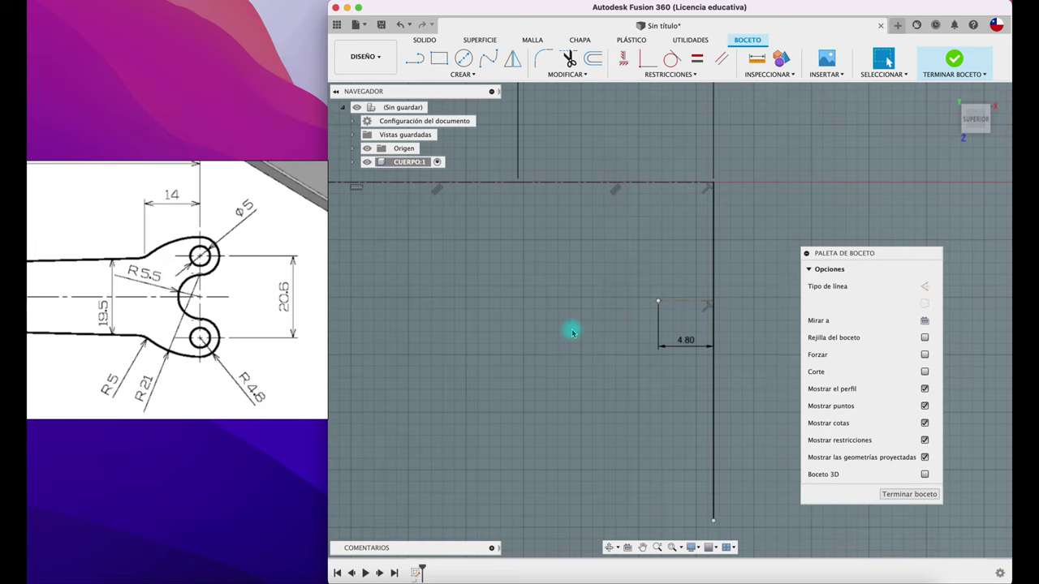
{"action": "key", "text": "c"}
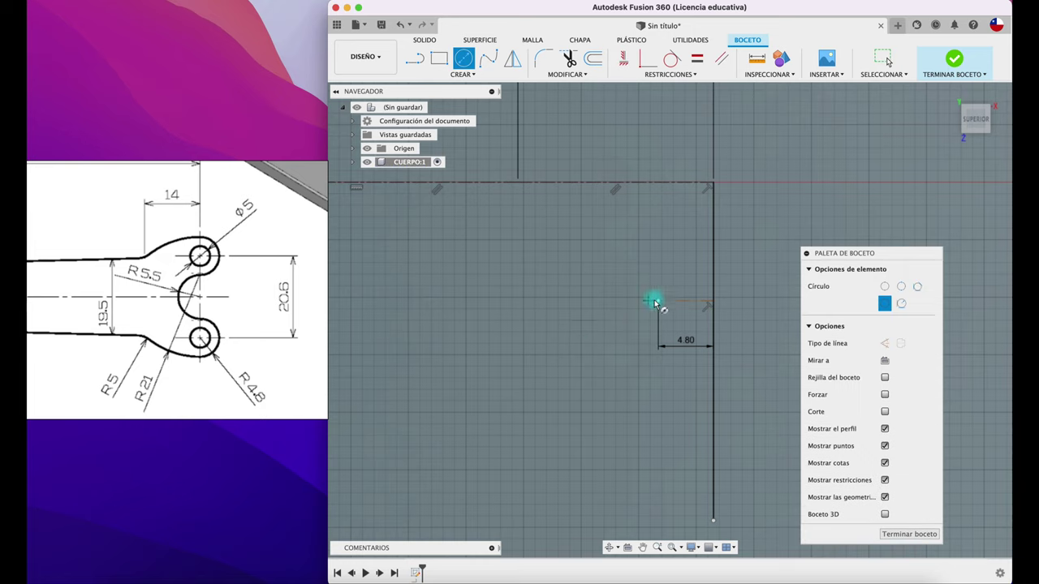
{"action": "left_click", "coordinate": [657, 301]}
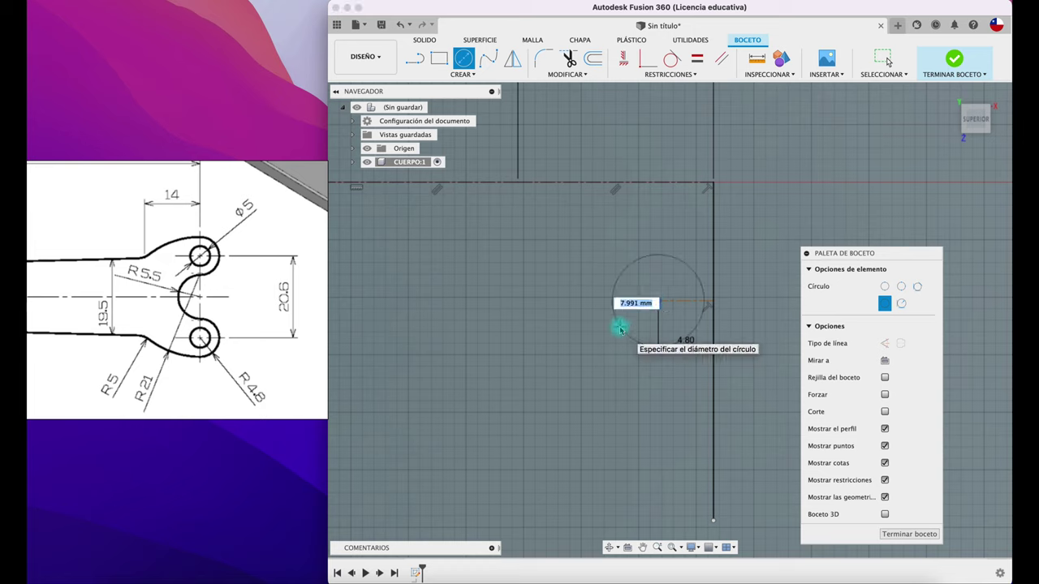
{"action": "type", "text": "5"}
{"action": "key", "text": "Return"}
{"action": "key", "text": "Escape"}
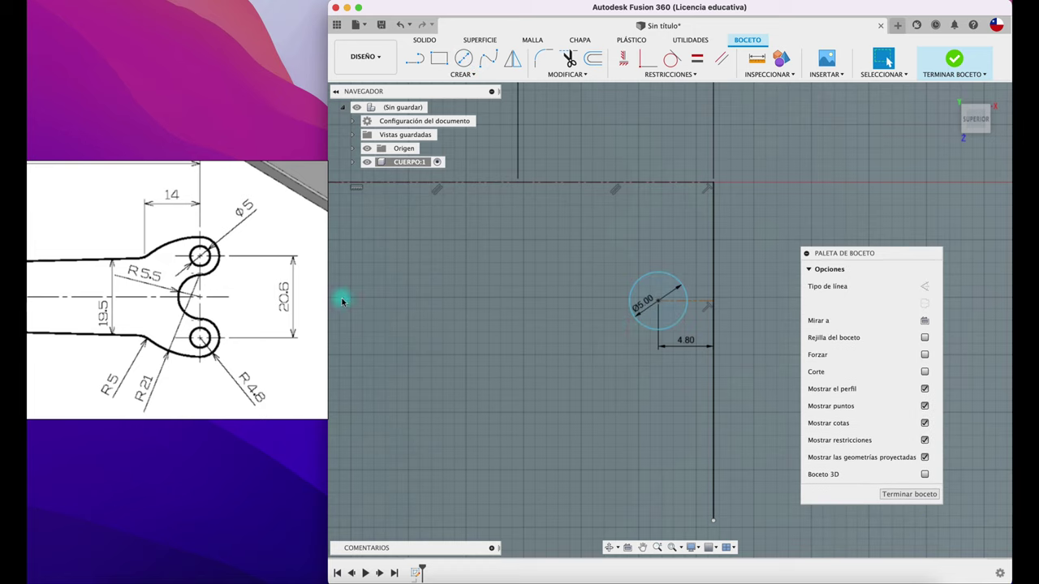
Step: Draw a concentric outer circle around the Ø5 hole touching the vertical line
{"action": "key", "text": "c"}
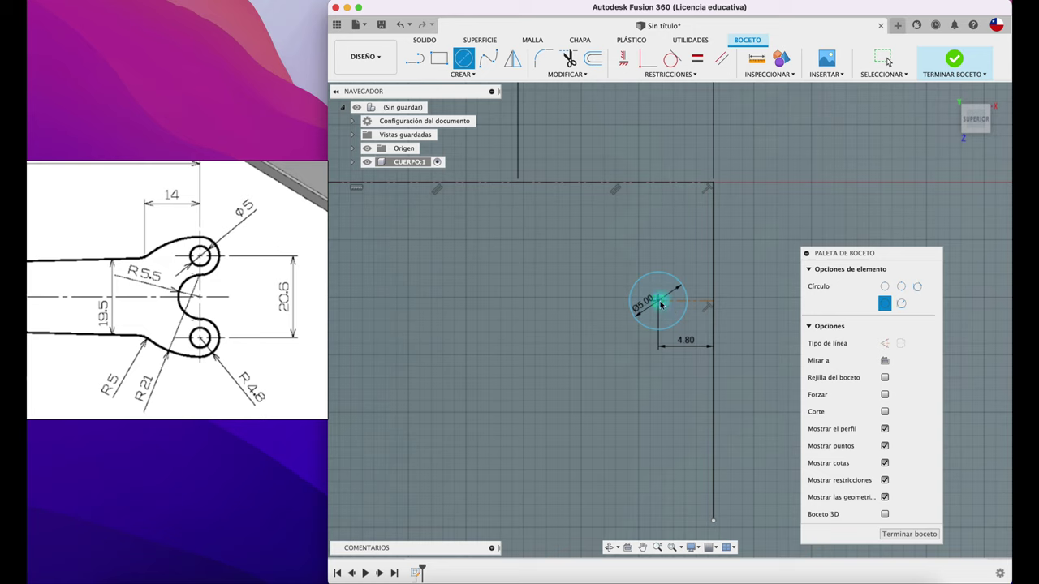
{"action": "left_click", "coordinate": [659, 302]}
{"action": "left_click", "coordinate": [714, 305]}
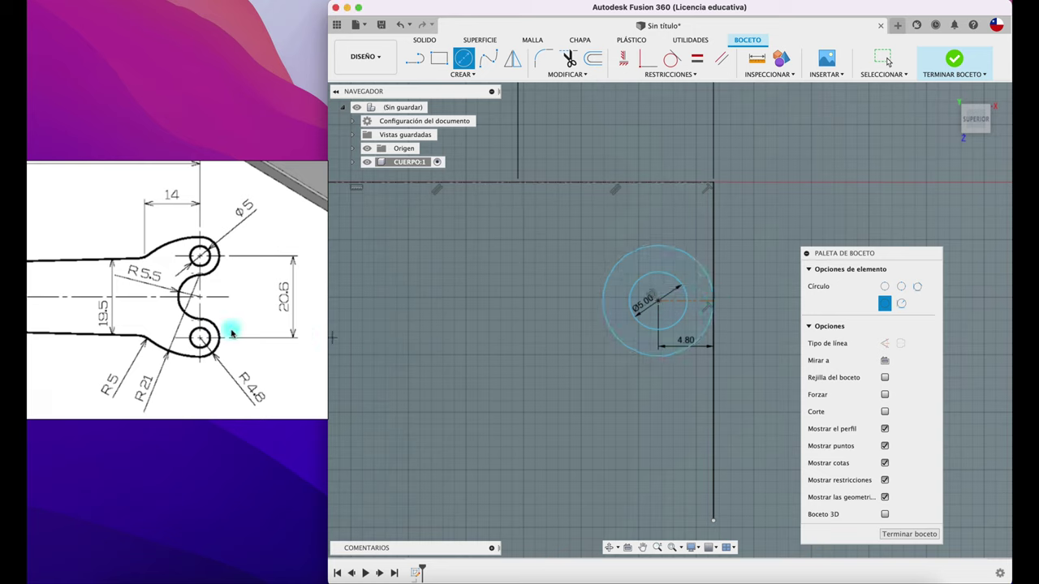
{"action": "key", "text": "Escape"}
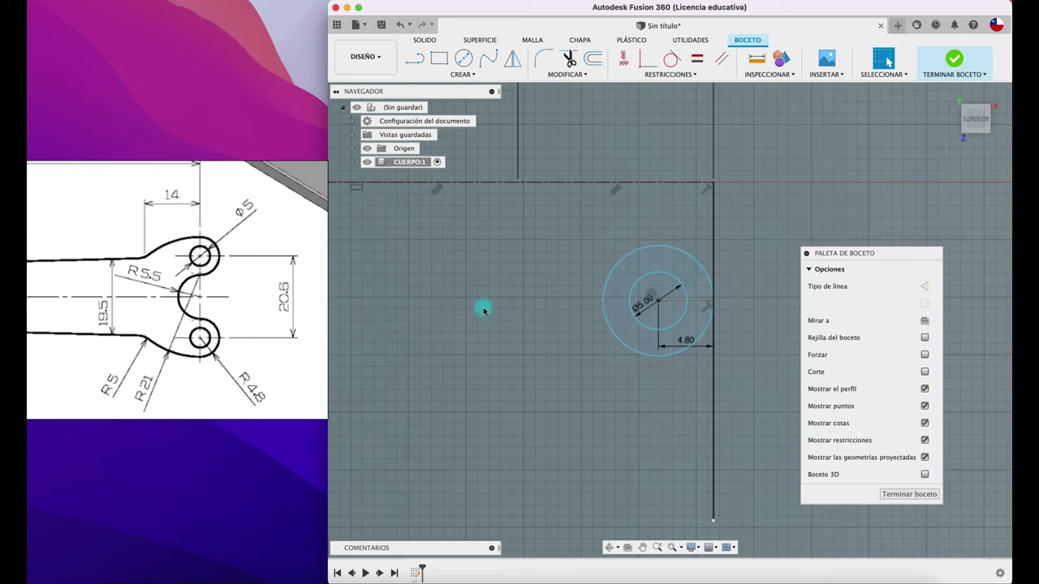
{"action": "key", "text": "d"}
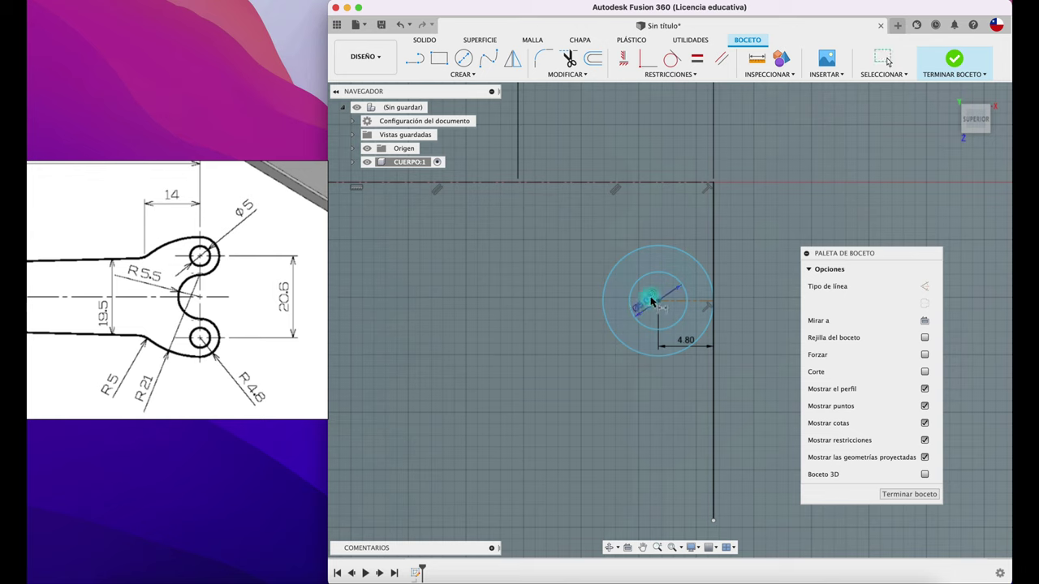
Step: Cancel the dimension, bring the 17.00 and 21.00 dimensions into view, and launch Simetría
{"action": "left_click", "coordinate": [663, 182]}
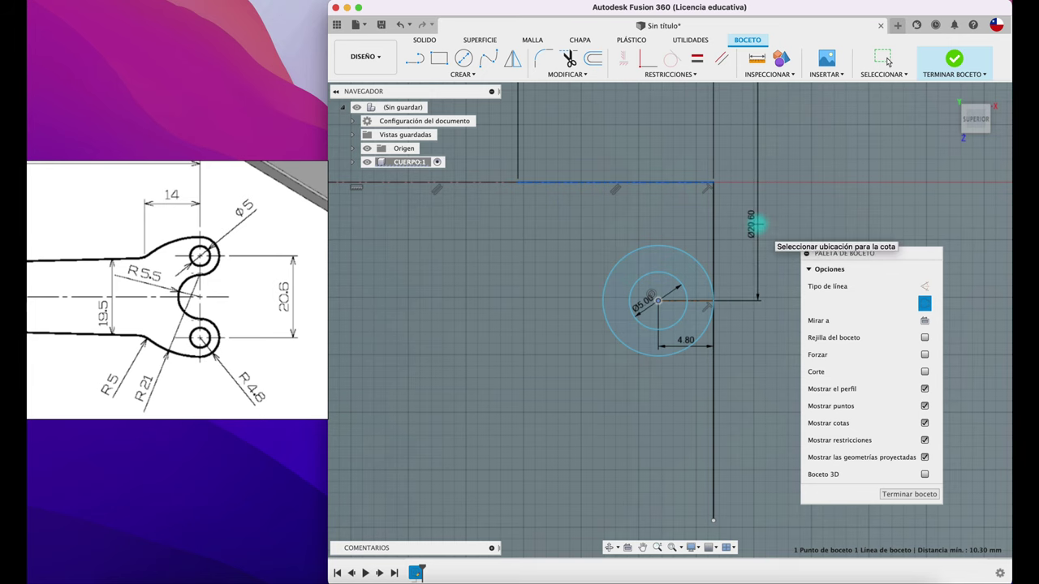
{"action": "key", "text": "Escape"}
{"action": "middle_click_drag", "start_coordinate": [739, 283], "coordinate": [725, 378]}
{"action": "scroll", "coordinate": [725, 378], "scroll_direction": "down", "scroll_amount": 3}
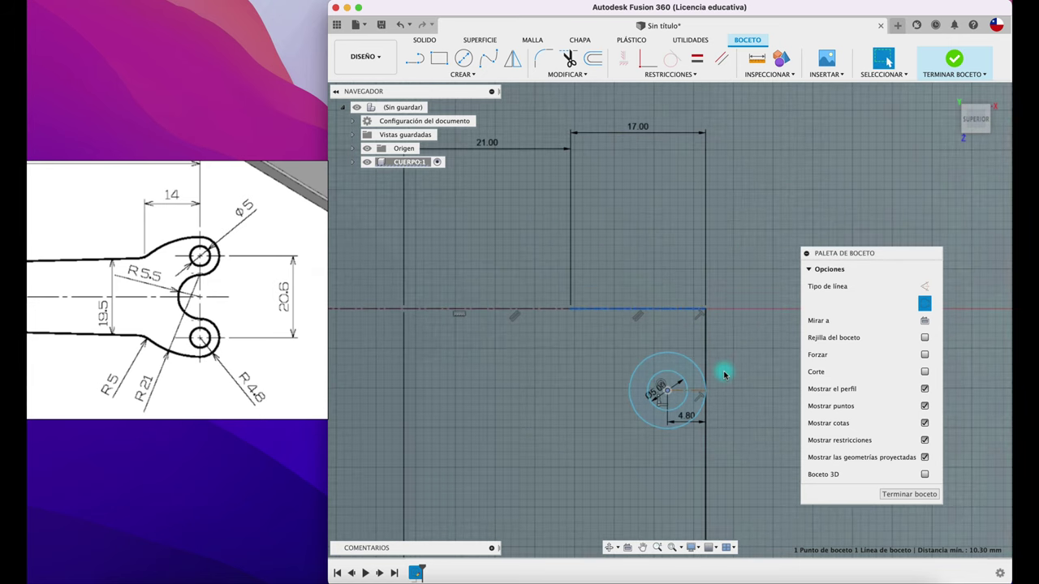
{"action": "left_click", "coordinate": [601, 341]}
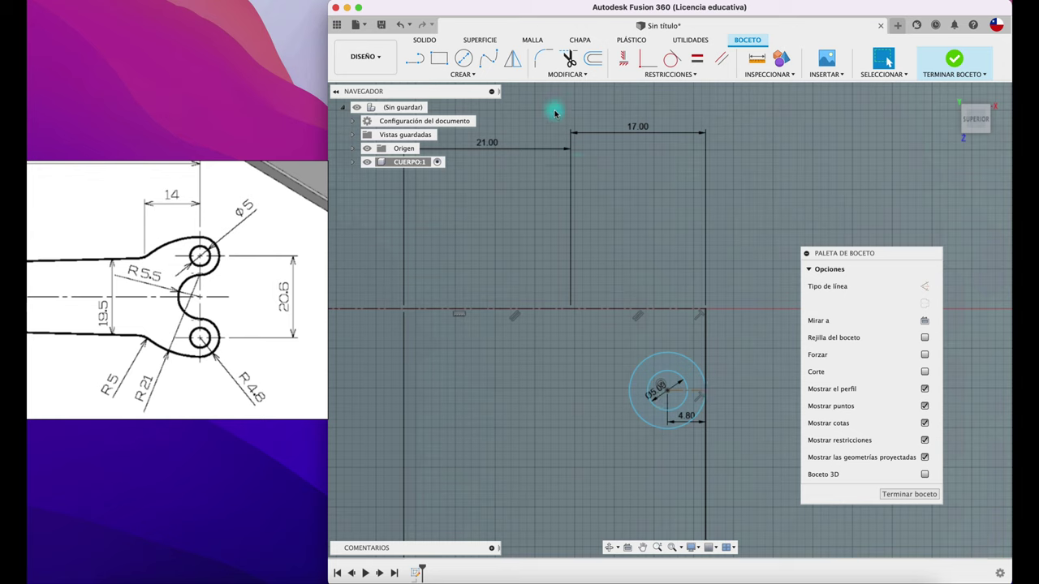
{"action": "left_click", "coordinate": [513, 61]}
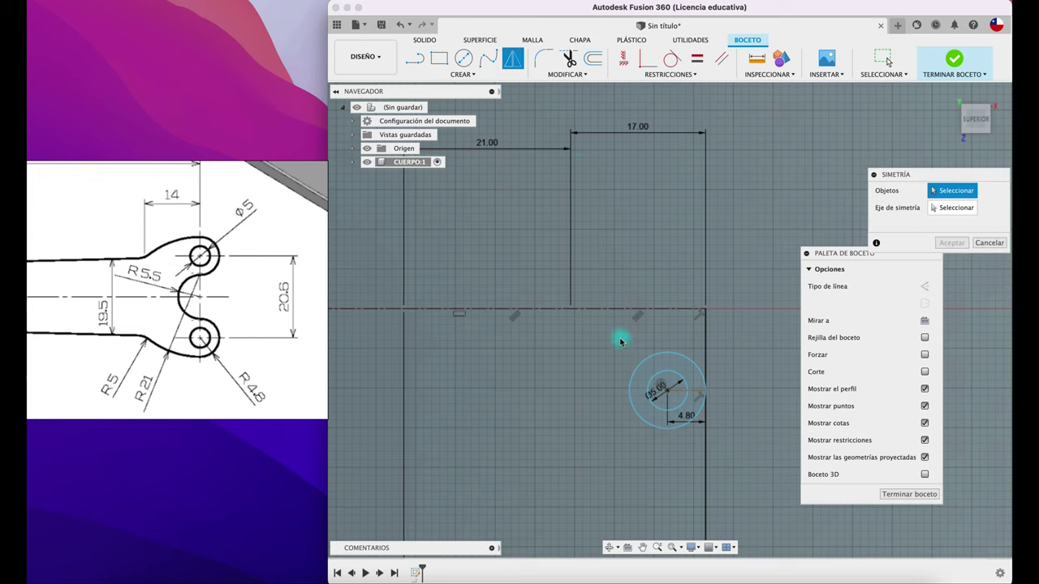
Step: Mirror the hole, outer circle and short centerline across the horizontal axis
{"action": "left_click_drag", "start_coordinate": [621, 341], "coordinate": [733, 454]}
{"action": "left_click", "coordinate": [954, 208]}
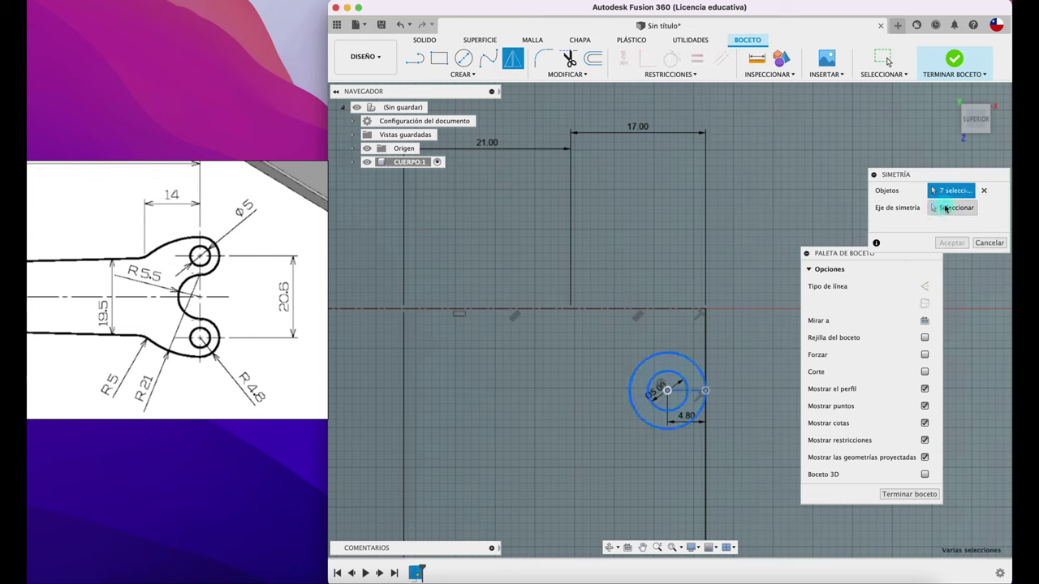
{"action": "left_click", "coordinate": [660, 311]}
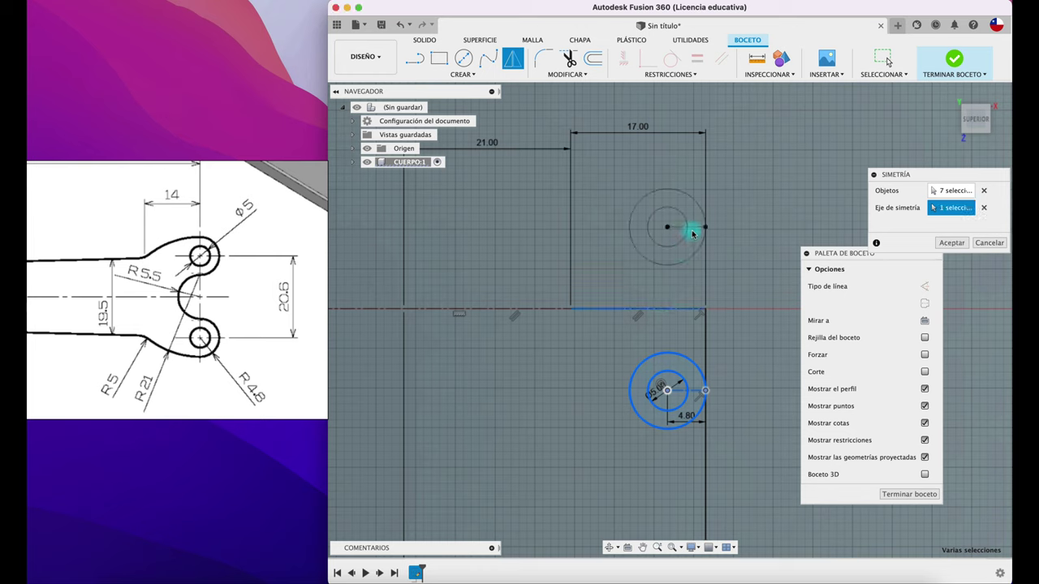
{"action": "left_click", "coordinate": [955, 244]}
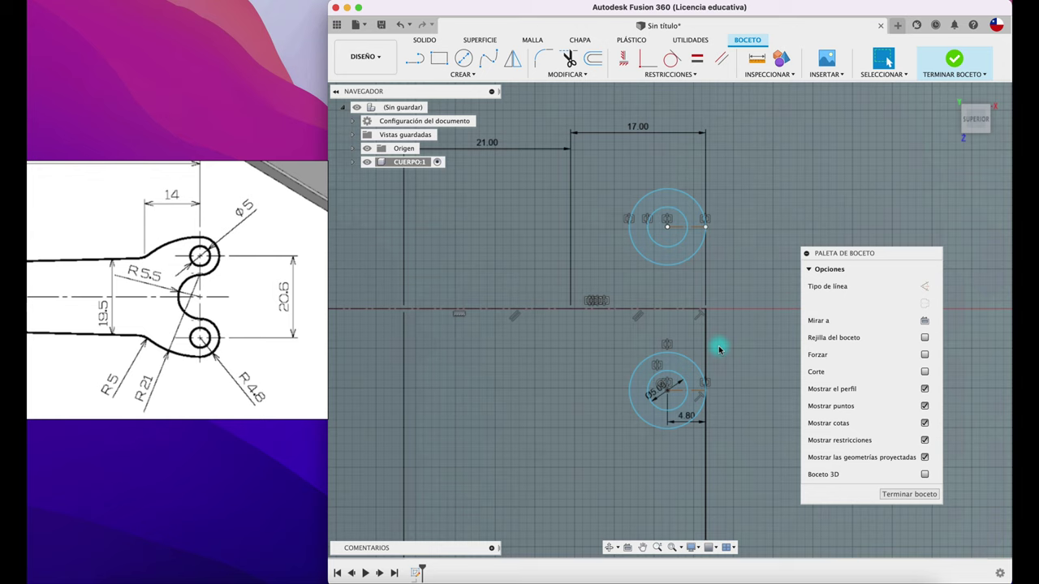
{"action": "key", "text": "l"}
{"action": "left_click", "coordinate": [667, 390]}
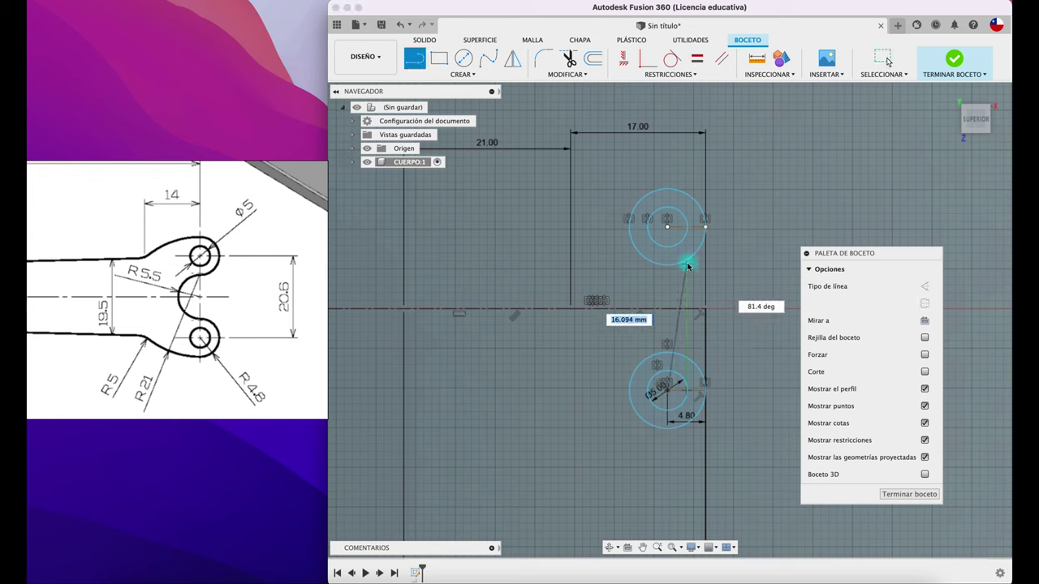
Step: Join both hole centres with a vertical line, add a middle circle on the axis, and trim its right part
{"action": "double_click", "coordinate": [667, 228]}
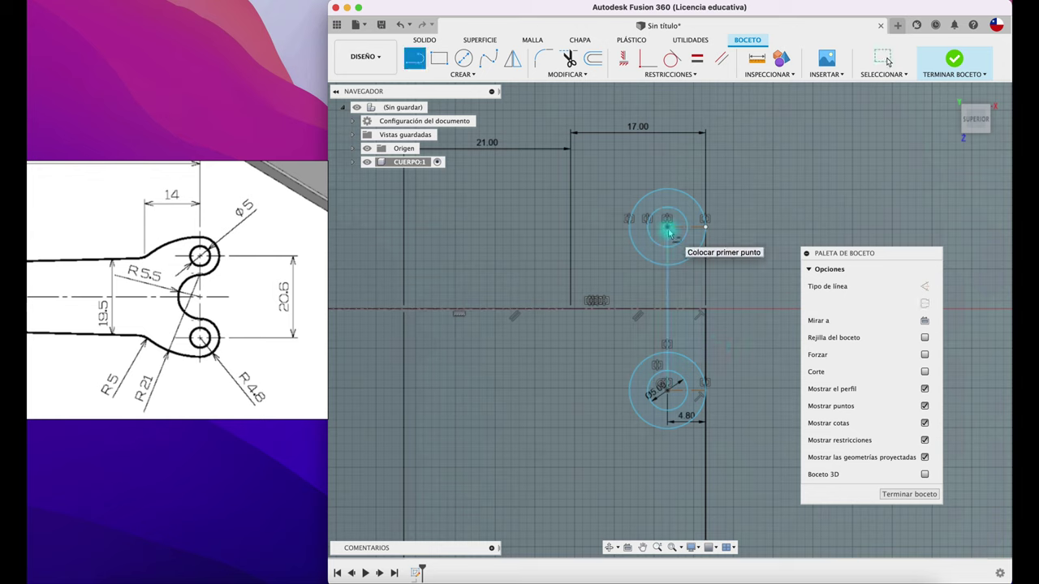
{"action": "key", "text": "Escape"}
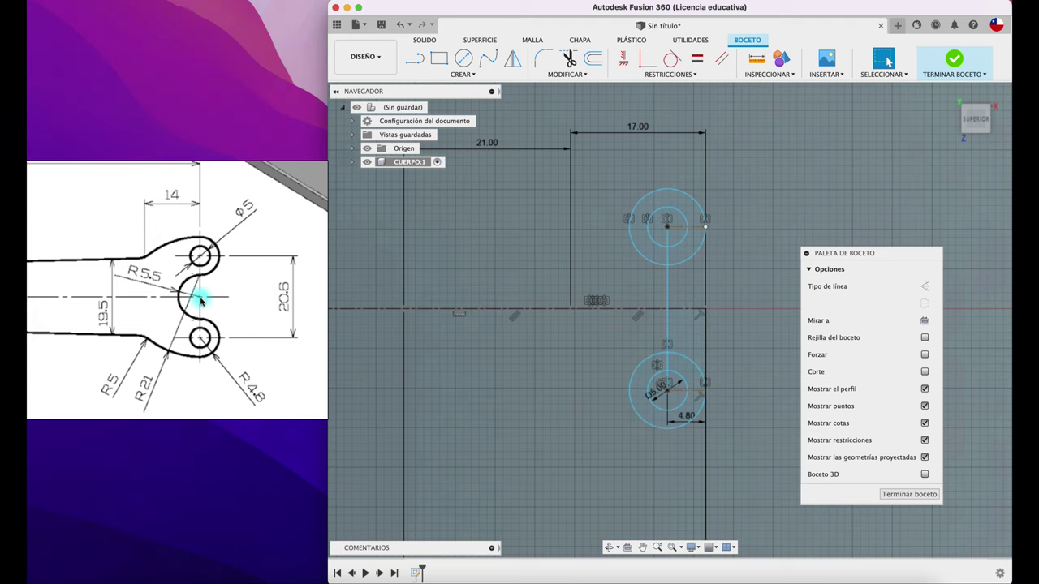
{"action": "key", "text": "c"}
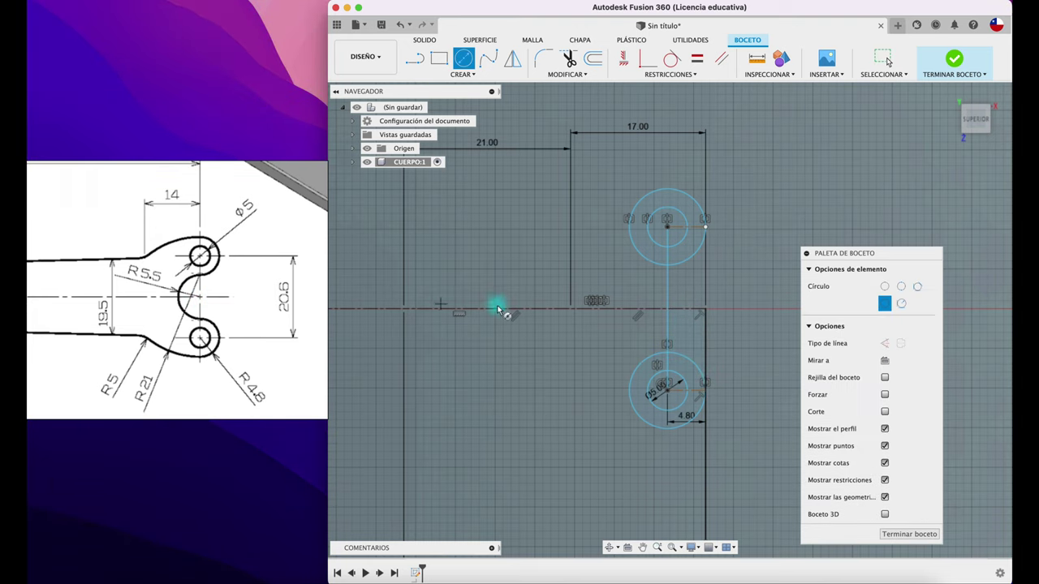
{"action": "left_click", "coordinate": [667, 309]}
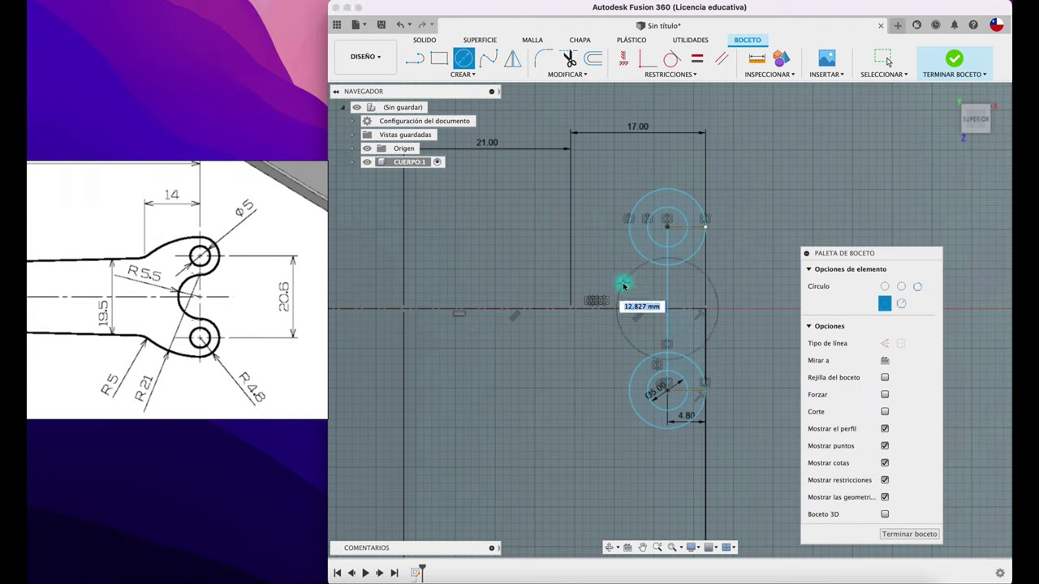
{"action": "left_click", "coordinate": [670, 270]}
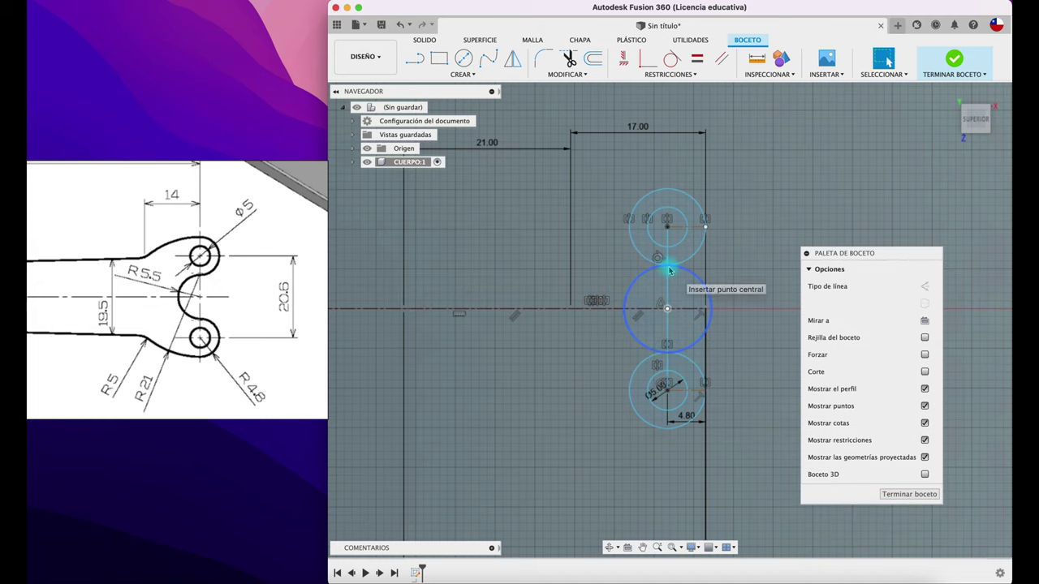
{"action": "key", "text": "t"}
{"action": "left_click", "coordinate": [690, 274]}
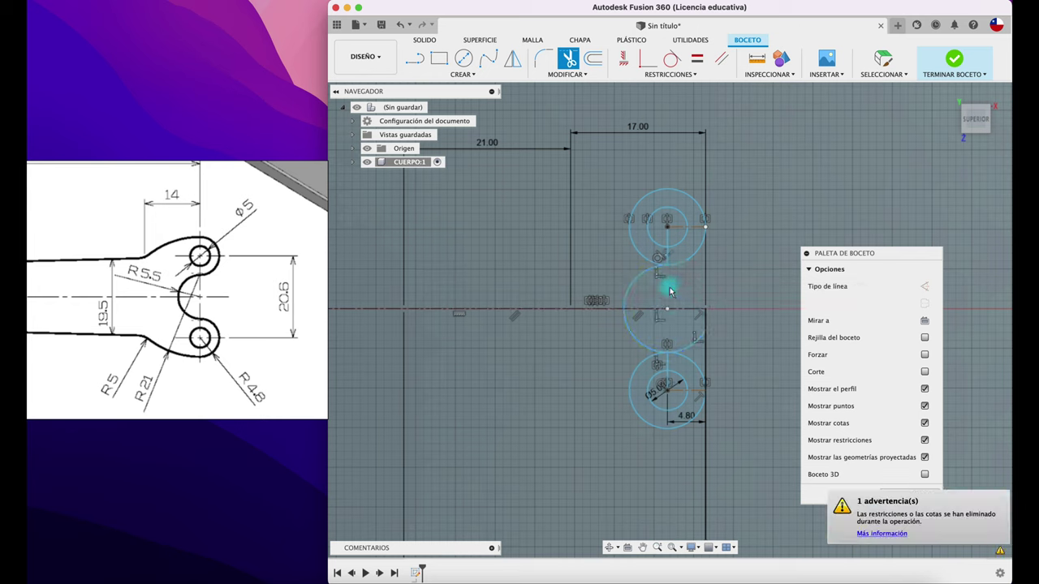
{"action": "scroll", "coordinate": [675, 236], "scroll_direction": "up", "scroll_amount": 1}
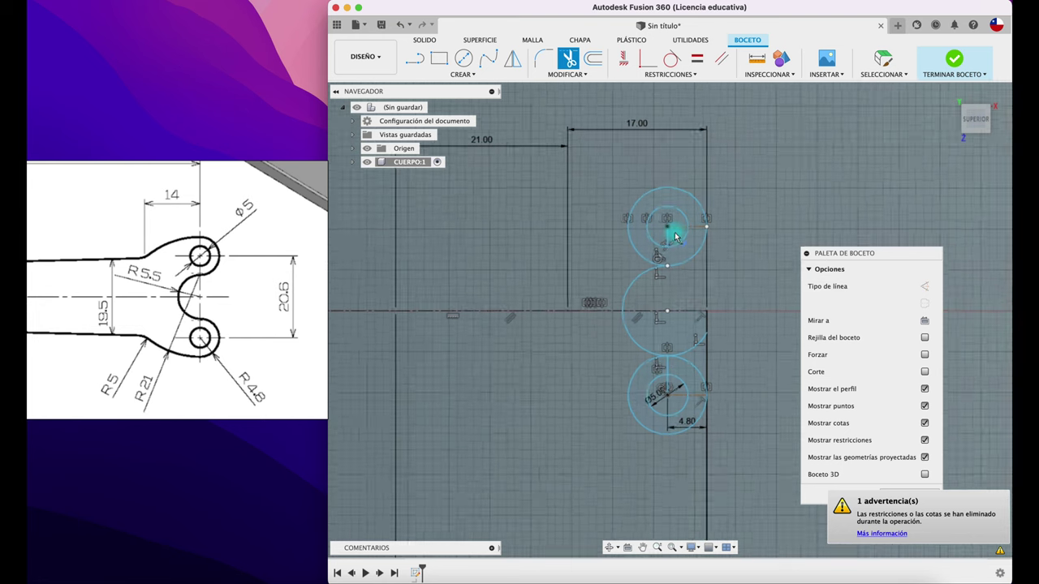
{"action": "scroll", "coordinate": [675, 236], "scroll_direction": "up", "scroll_amount": 2}
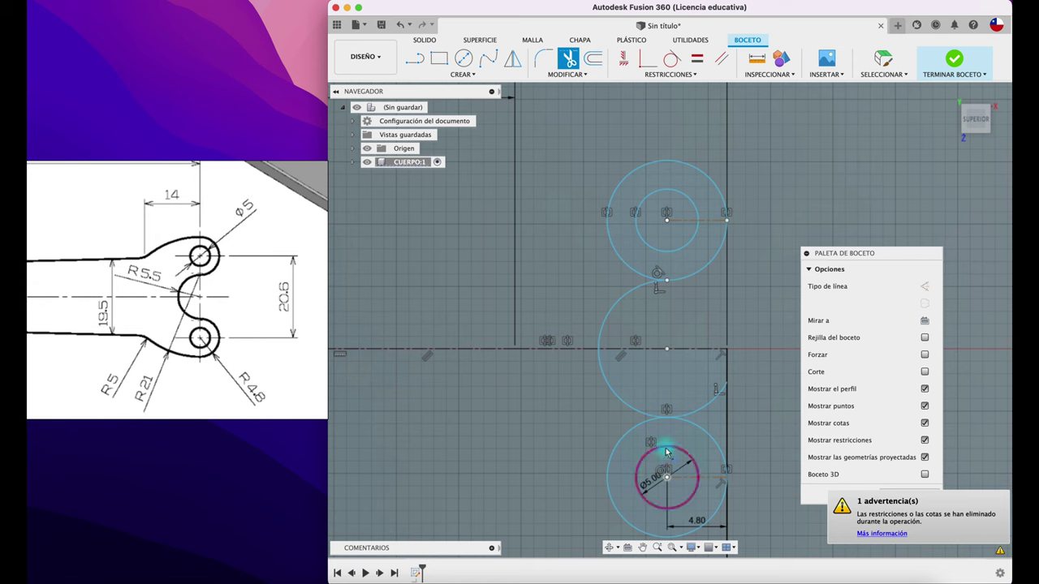
{"action": "scroll", "coordinate": [726, 360], "scroll_direction": "down", "scroll_amount": 3}
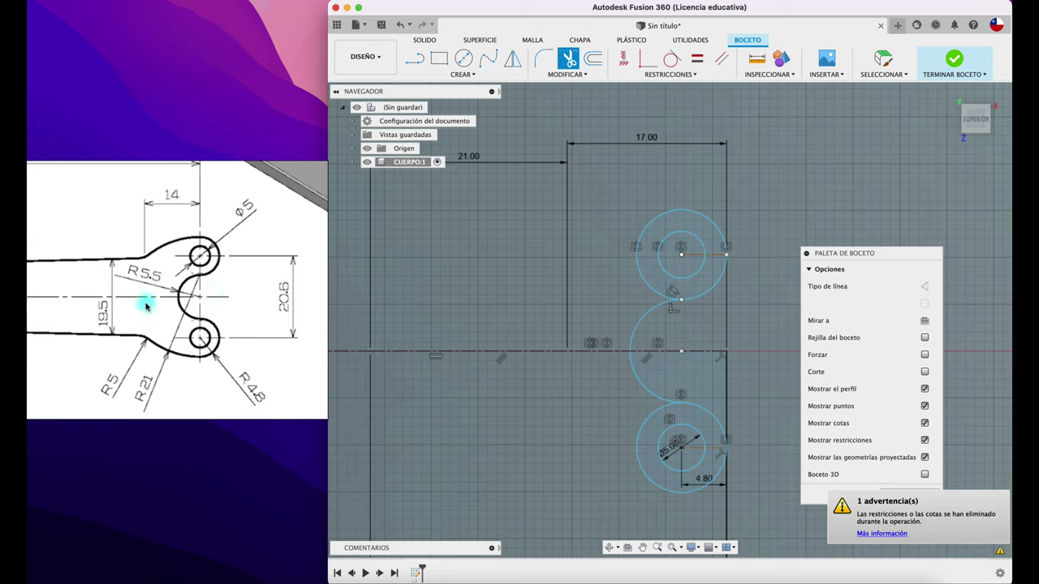
{"action": "scroll", "coordinate": [139, 297], "scroll_direction": "down", "scroll_amount": 2}
{"action": "scroll", "coordinate": [158, 294], "scroll_direction": "down", "scroll_amount": 2}
{"action": "scroll", "coordinate": [167, 281], "scroll_direction": "down", "scroll_amount": 2}
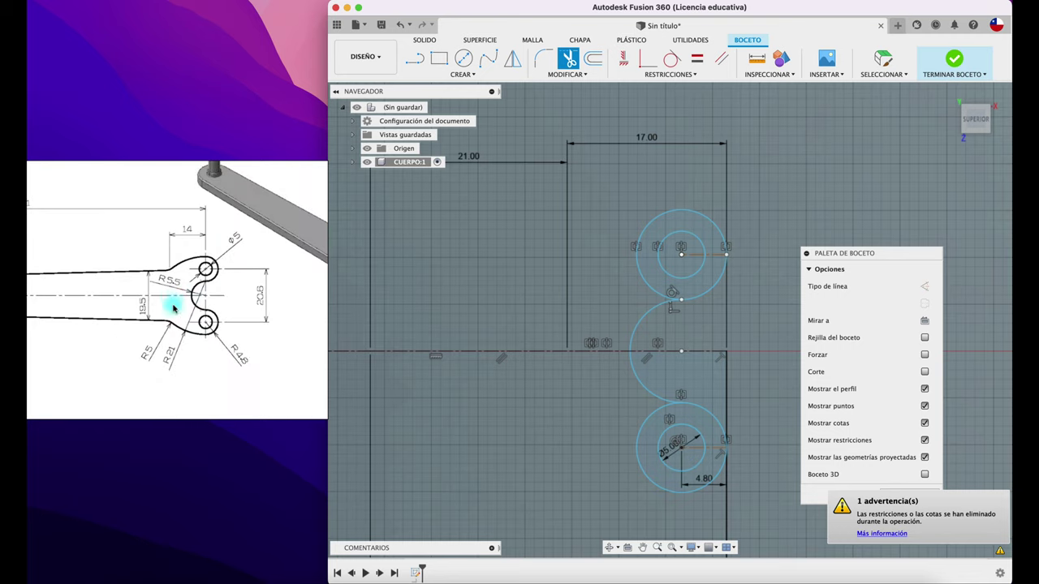
{"action": "scroll", "coordinate": [174, 324], "scroll_direction": "down", "scroll_amount": 3}
{"action": "scroll", "coordinate": [179, 316], "scroll_direction": "down", "scroll_amount": 2}
{"action": "scroll", "coordinate": [186, 381], "scroll_direction": "up", "scroll_amount": 2}
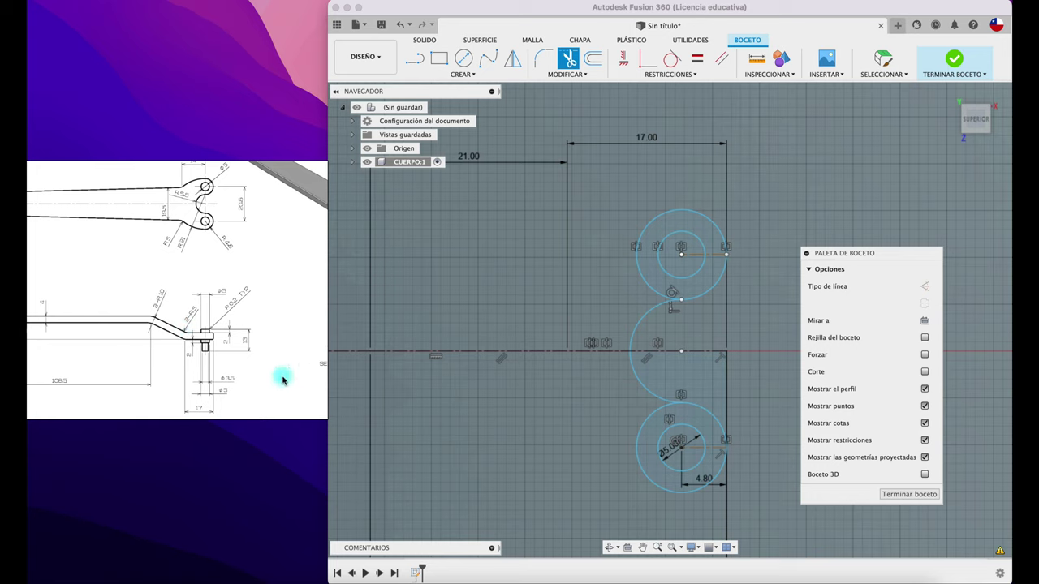
{"action": "scroll", "coordinate": [265, 382], "scroll_direction": "up", "scroll_amount": 2}
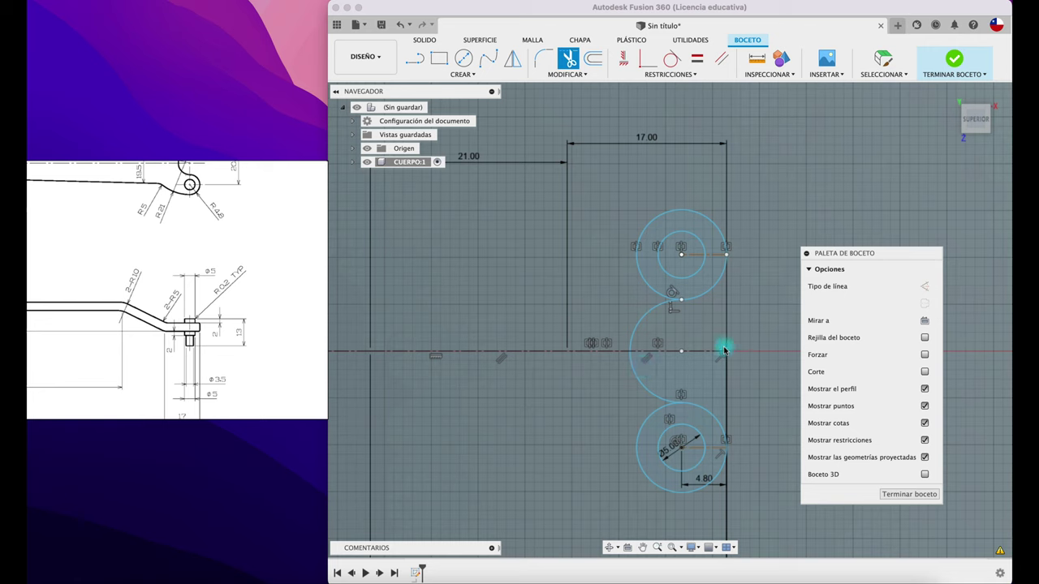
Step: Draw a 17 mm line along the axis from the right guide line
{"action": "left_click", "coordinate": [415, 65]}
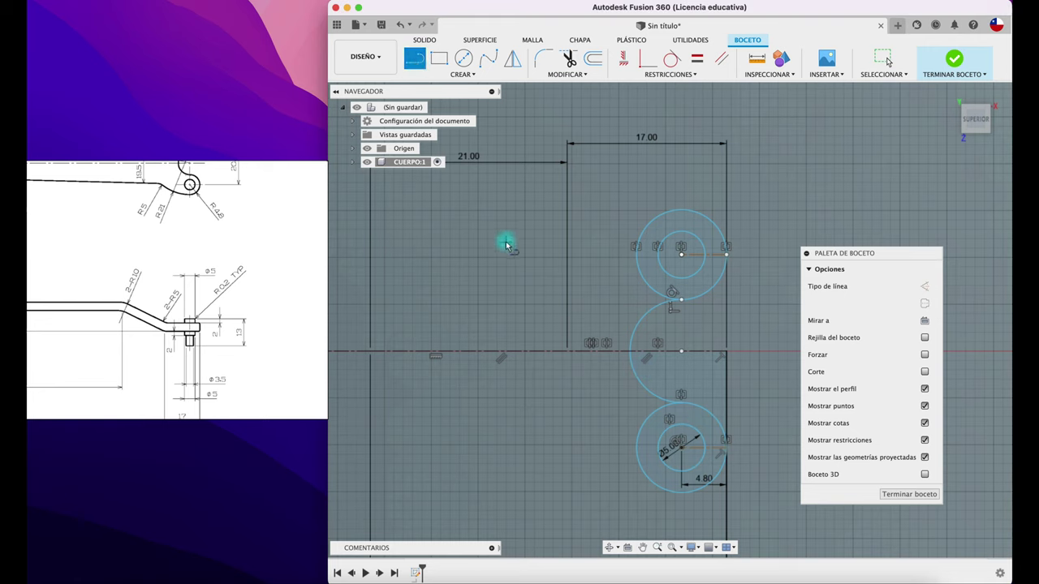
{"action": "left_click", "coordinate": [726, 353]}
{"action": "type", "text": "17"}
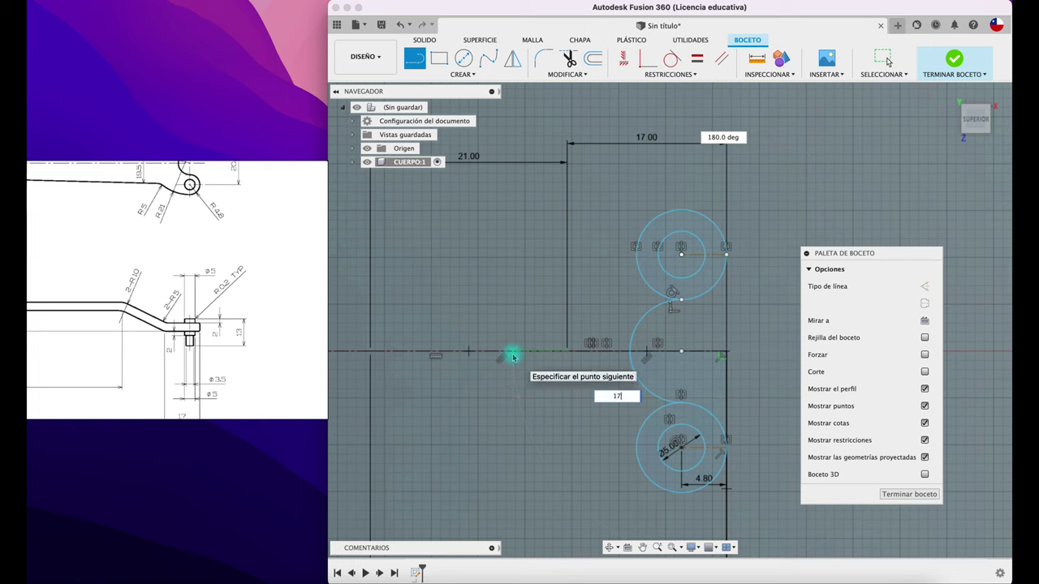
{"action": "key", "text": "Return"}
{"action": "key", "text": "Escape"}
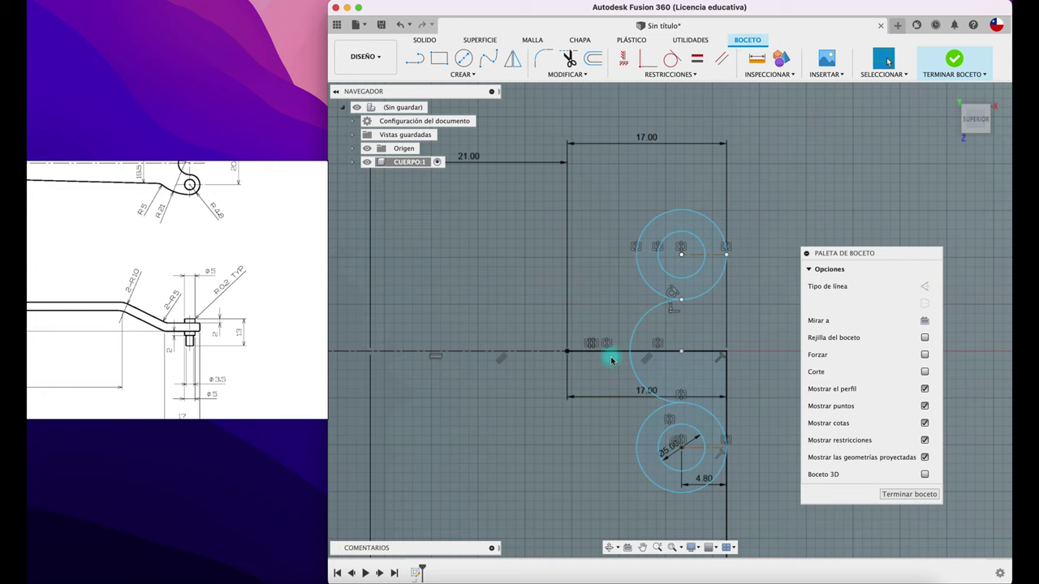
Step: Delete the upper 17.00 dimension and its guide lines
{"action": "scroll", "coordinate": [595, 371], "scroll_direction": "down", "scroll_amount": 2}
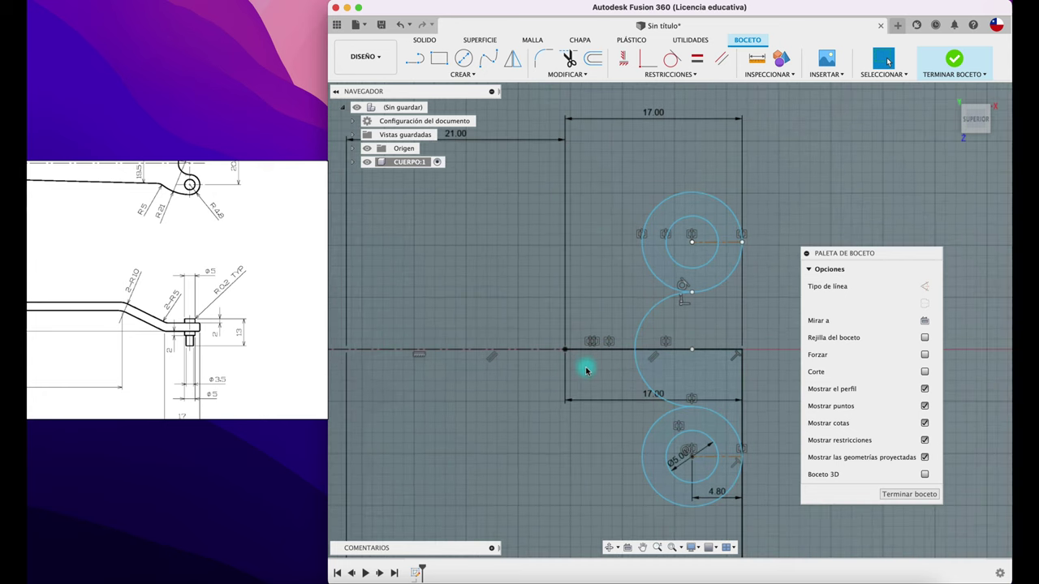
{"action": "left_click", "coordinate": [638, 172]}
{"action": "key", "text": "Delete"}
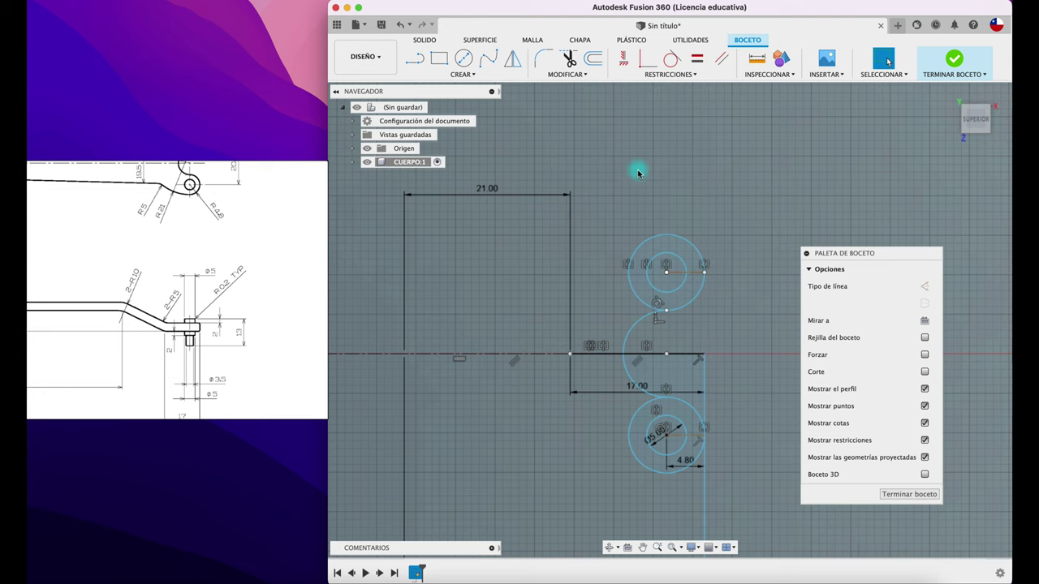
Step: Delete the leftover vertical line below the head
{"action": "middle_click_drag", "start_coordinate": [753, 395], "coordinate": [717, 304]}
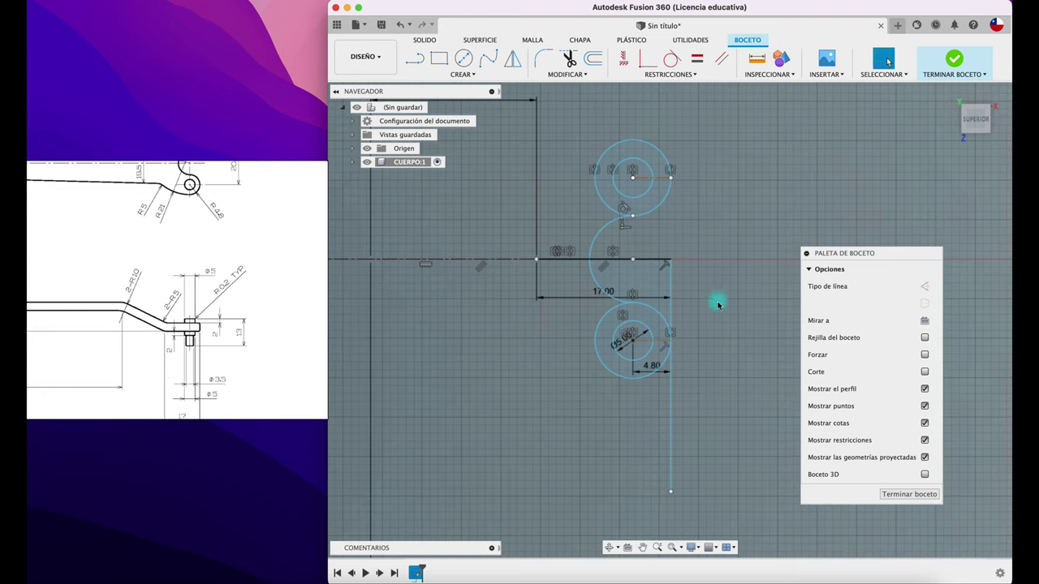
{"action": "left_click", "coordinate": [671, 399]}
{"action": "key", "text": "Delete"}
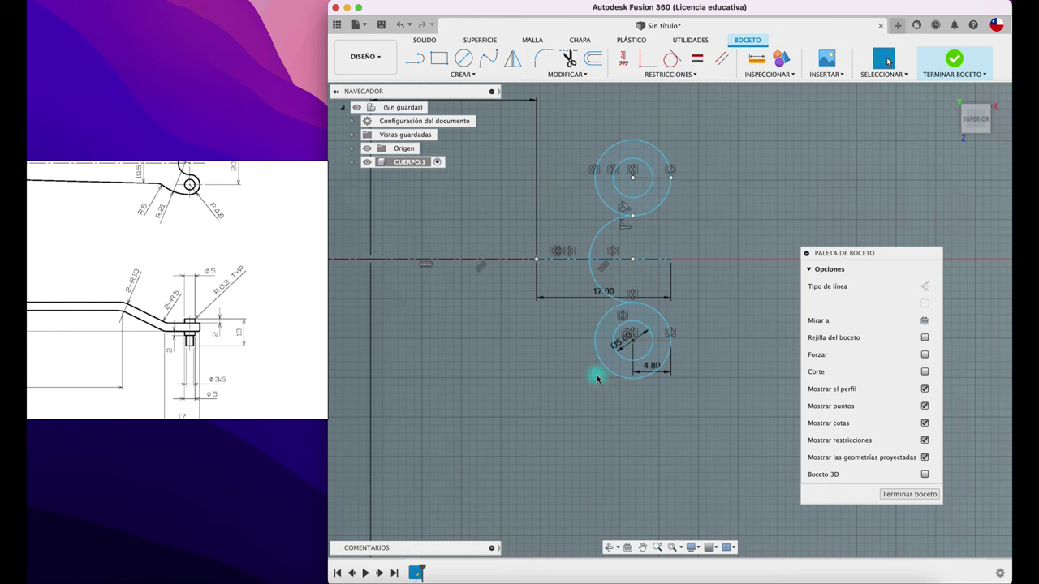
Step: Draw a 44.517 mm vertical construction line through the 17.00 line's left end
{"action": "middle_click_drag", "start_coordinate": [597, 379], "coordinate": [605, 425]}
{"action": "key", "text": "l"}
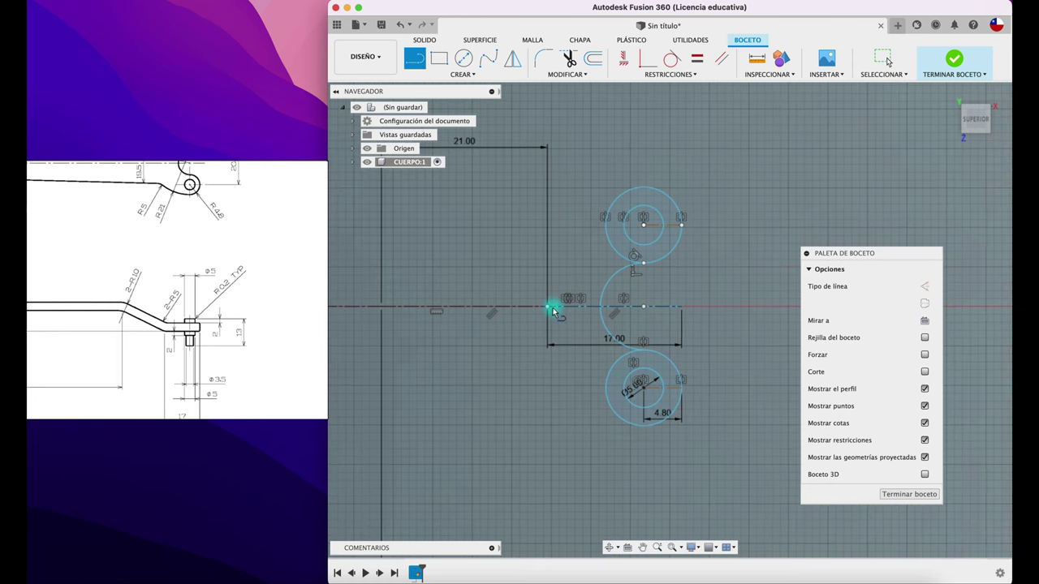
{"action": "left_click", "coordinate": [547, 465]}
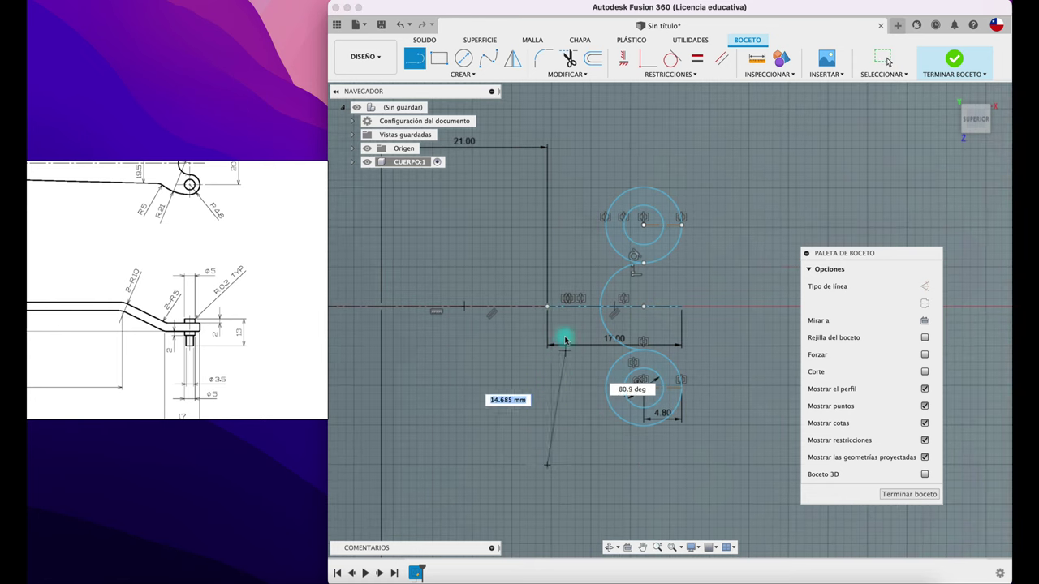
{"action": "left_click", "coordinate": [547, 114]}
{"action": "key", "text": "Escape"}
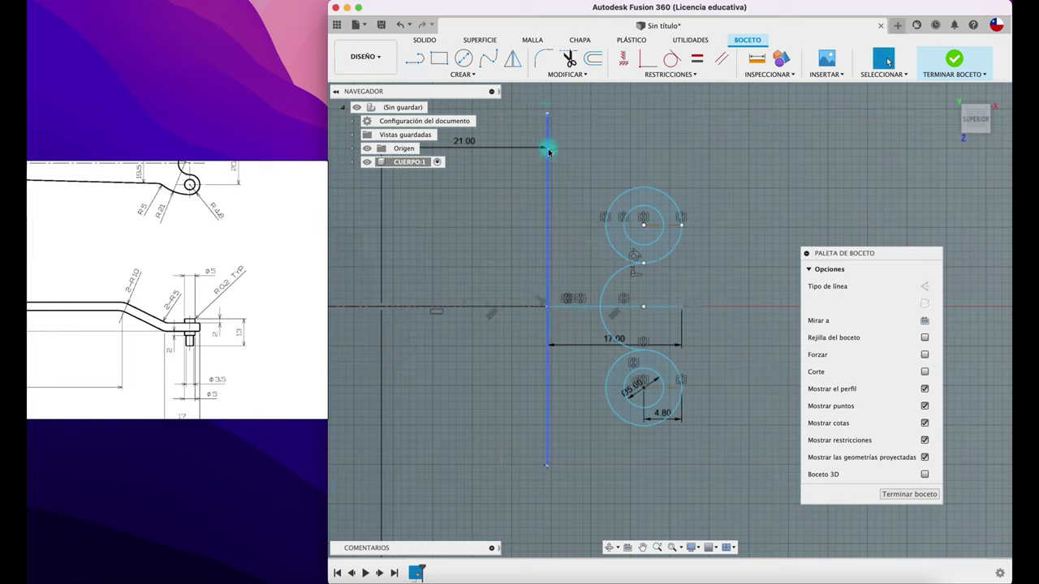
{"action": "left_click", "coordinate": [546, 142]}
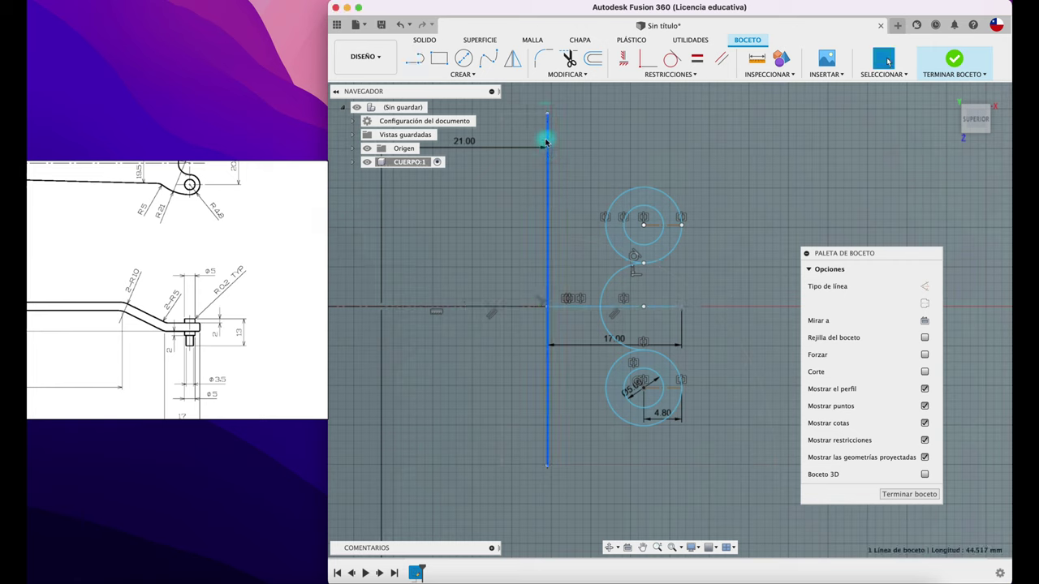
{"action": "left_click", "coordinate": [923, 287]}
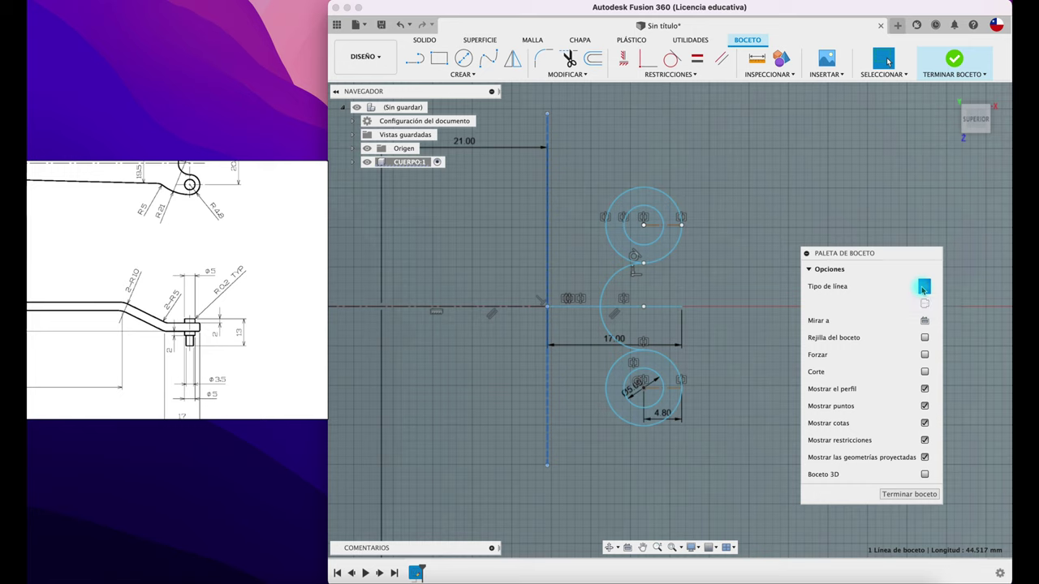
{"action": "left_click", "coordinate": [770, 211]}
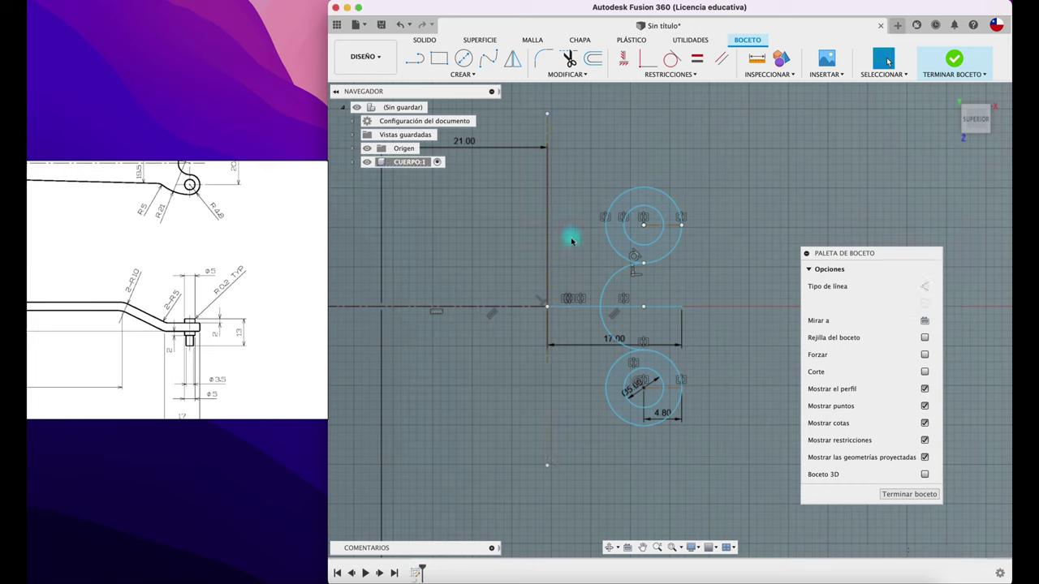
{"action": "left_click", "coordinate": [202, 307]}
{"action": "scroll", "coordinate": [202, 307], "scroll_direction": "up", "scroll_amount": 1}
{"action": "scroll", "coordinate": [202, 306], "scroll_direction": "down", "scroll_amount": 3}
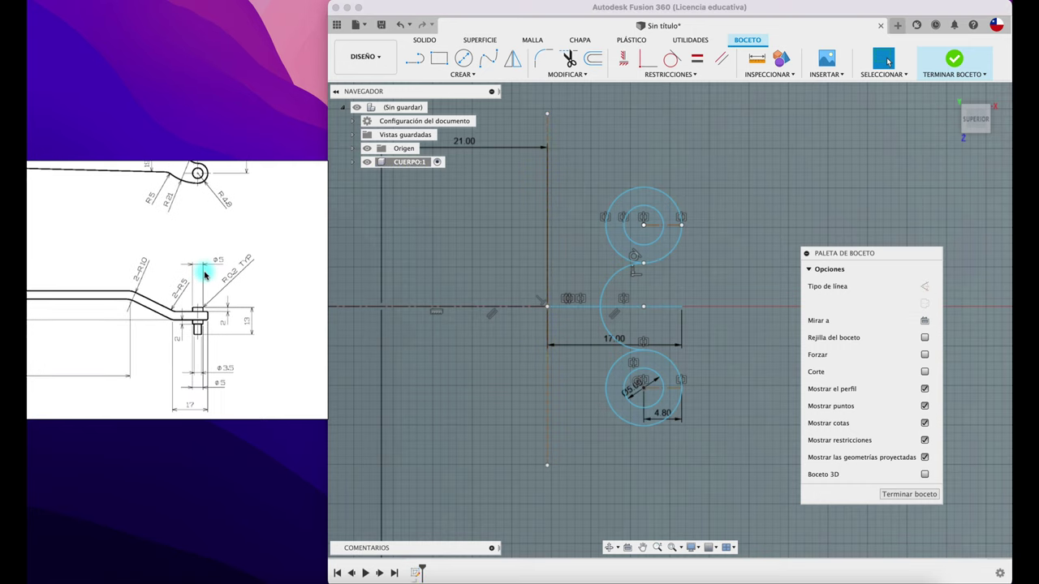
{"action": "scroll", "coordinate": [208, 267], "scroll_direction": "up", "scroll_amount": 4}
{"action": "scroll", "coordinate": [216, 331], "scroll_direction": "up", "scroll_amount": 1}
{"action": "scroll", "coordinate": [216, 290], "scroll_direction": "up", "scroll_amount": 1}
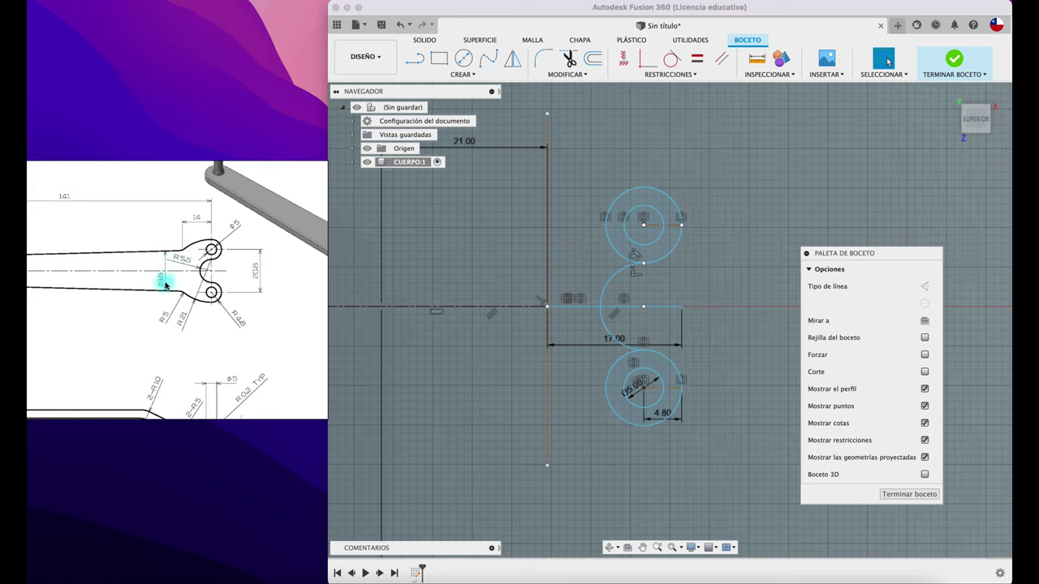
{"action": "scroll", "coordinate": [263, 285], "scroll_direction": "down", "scroll_amount": 2}
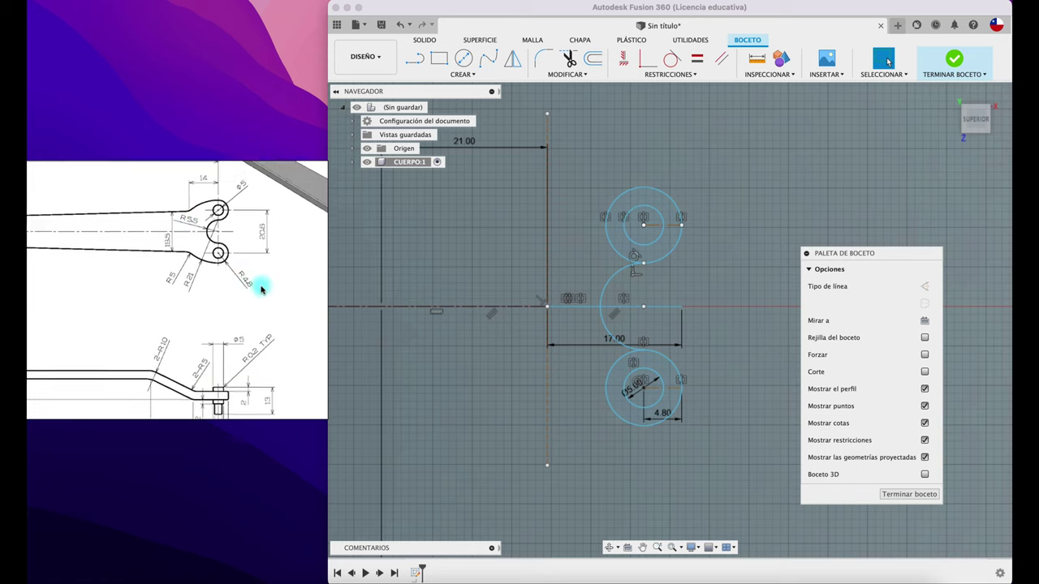
{"action": "scroll", "coordinate": [283, 186], "scroll_direction": "down", "scroll_amount": 2}
{"action": "scroll", "coordinate": [278, 262], "scroll_direction": "up", "scroll_amount": 2}
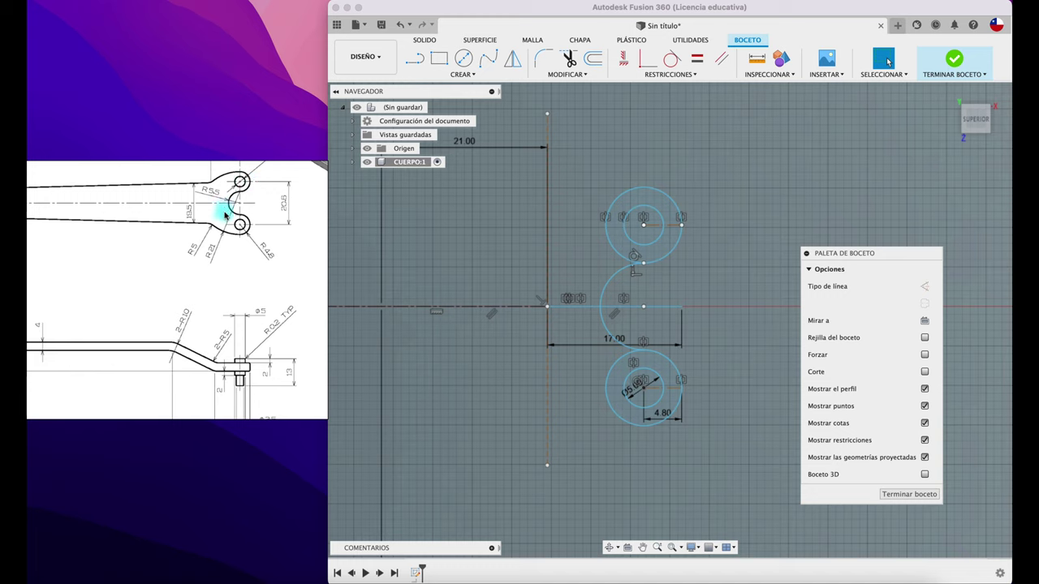
{"action": "scroll", "coordinate": [227, 268], "scroll_direction": "up", "scroll_amount": 5}
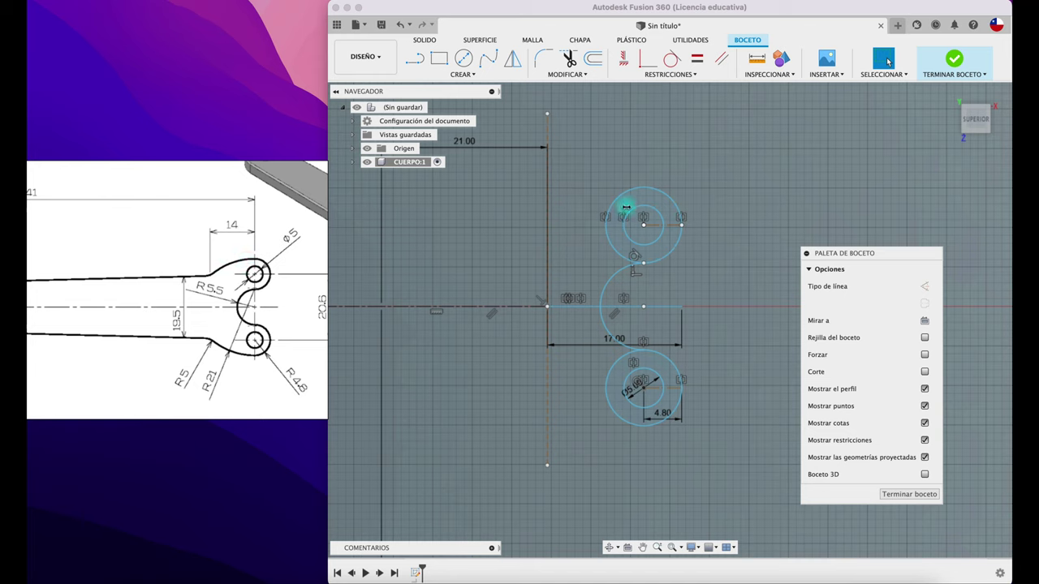
{"action": "left_click_drag", "start_coordinate": [262, 292], "coordinate": [208, 261]}
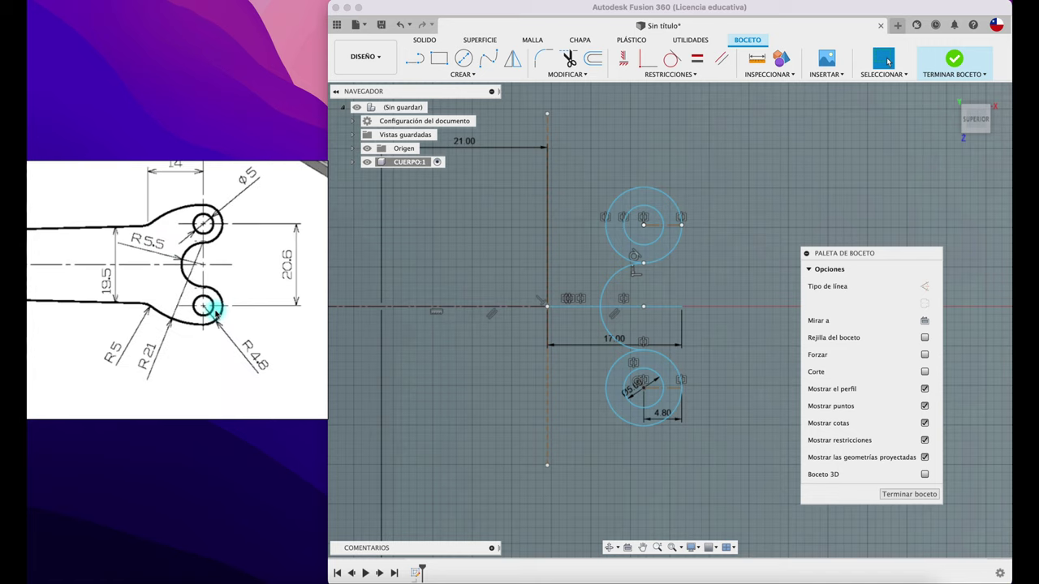
{"action": "scroll", "coordinate": [208, 303], "scroll_direction": "down", "scroll_amount": 3}
{"action": "mouse_move", "coordinate": [233, 291]}
{"action": "left_mouse_down"}
{"action": "mouse_move", "coordinate": [212, 290]}
{"action": "mouse_move", "coordinate": [251, 256]}
{"action": "left_mouse_up"}
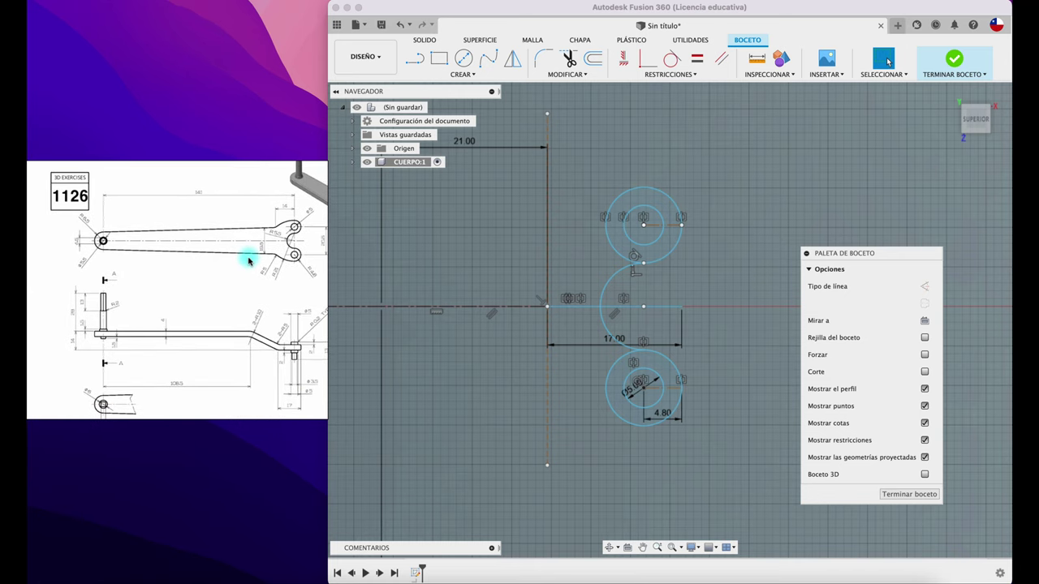
{"action": "left_click_drag", "start_coordinate": [249, 255], "coordinate": [249, 268]}
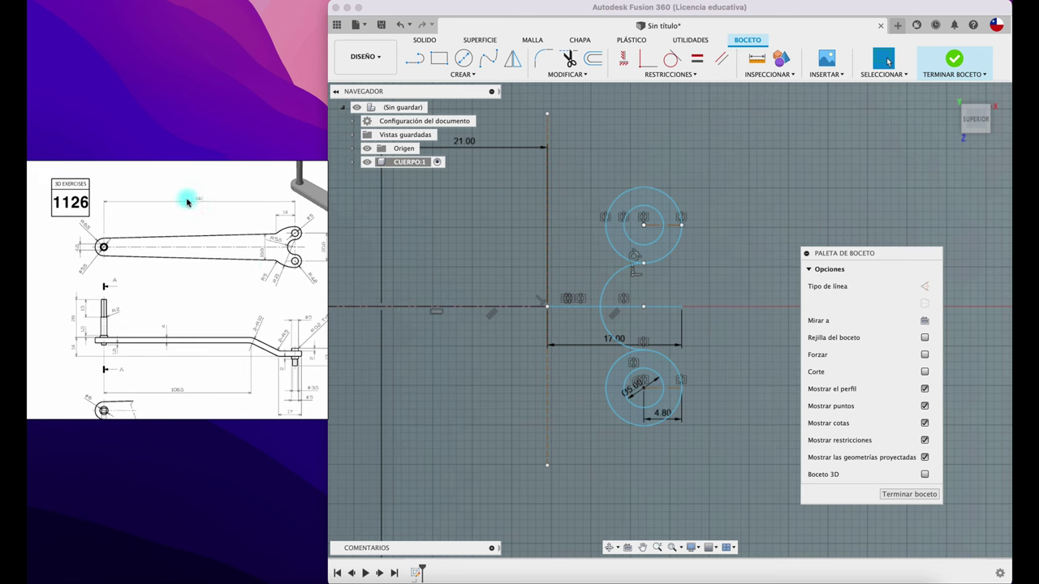
Step: Draw a 141 mm horizontal line across the top of the sketch
{"action": "scroll", "coordinate": [551, 268], "scroll_direction": "down", "scroll_amount": 3}
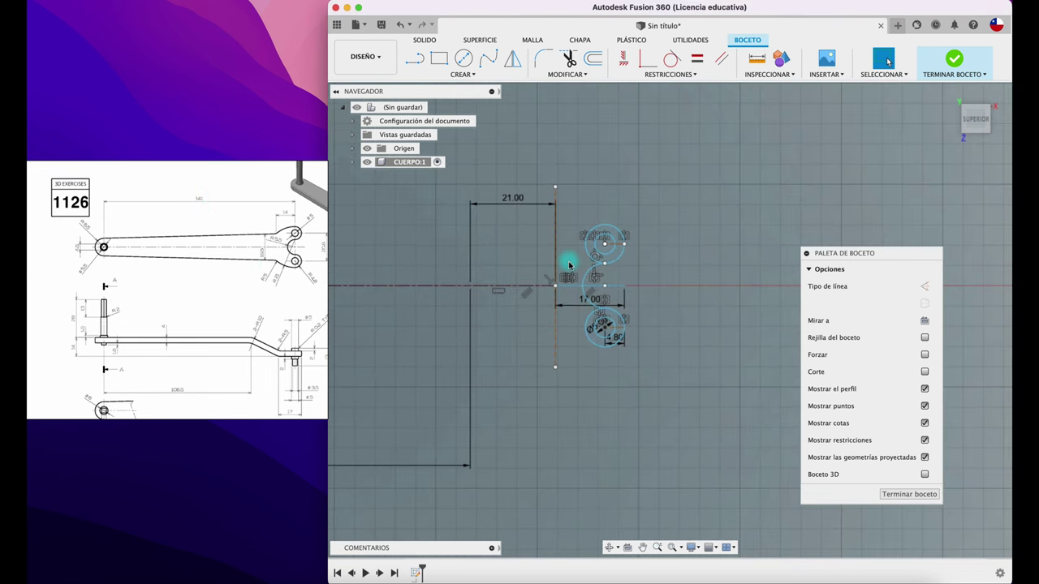
{"action": "middle_click_drag", "start_coordinate": [551, 269], "coordinate": [686, 316]}
{"action": "scroll", "coordinate": [714, 312], "scroll_direction": "down", "scroll_amount": 2}
{"action": "key", "text": "l"}
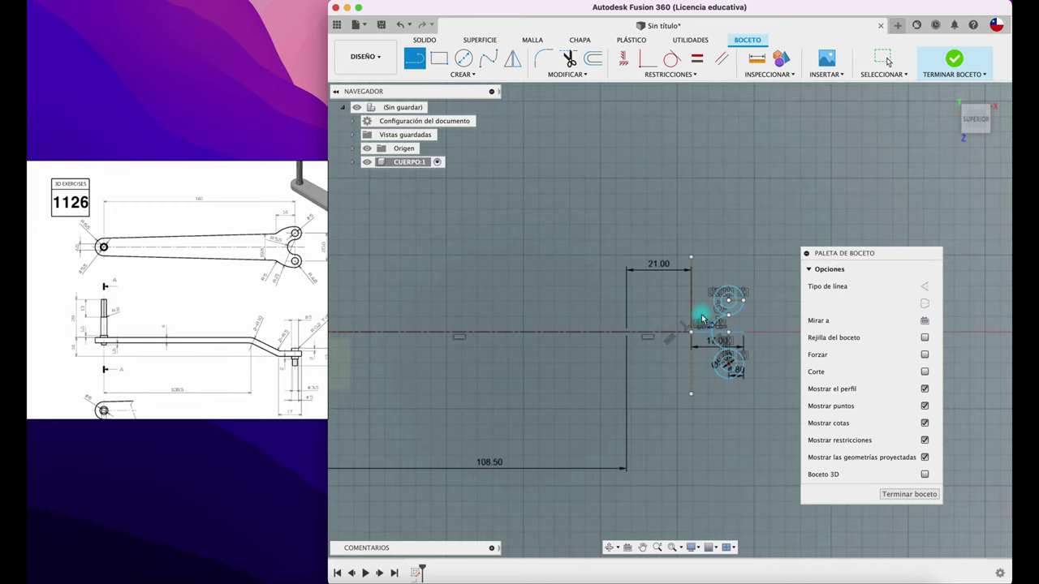
{"action": "left_click", "coordinate": [728, 301]}
{"action": "left_click", "coordinate": [728, 236]}
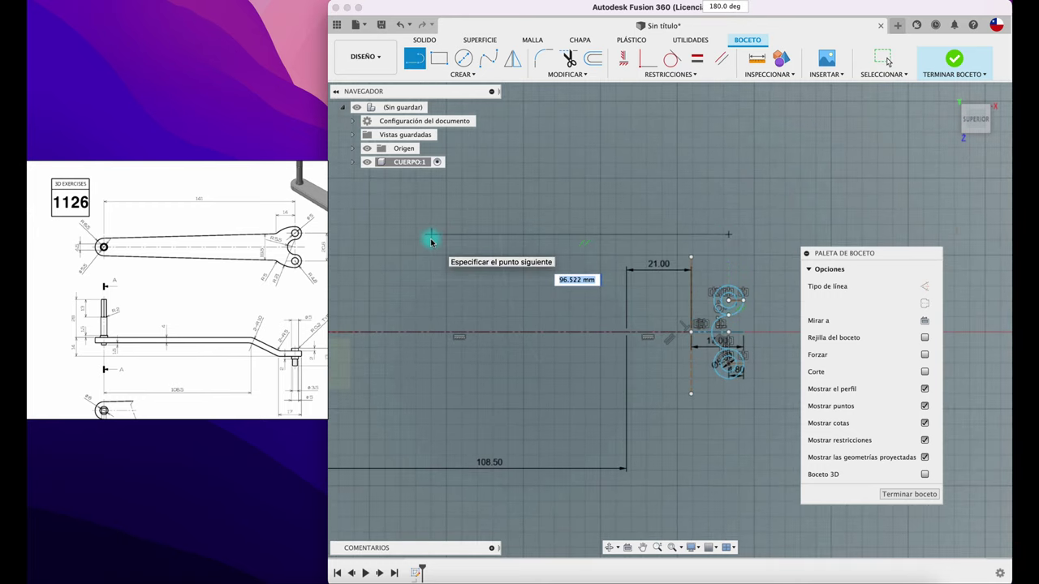
{"action": "key", "text": "Tab"}
{"action": "key", "text": "Return"}
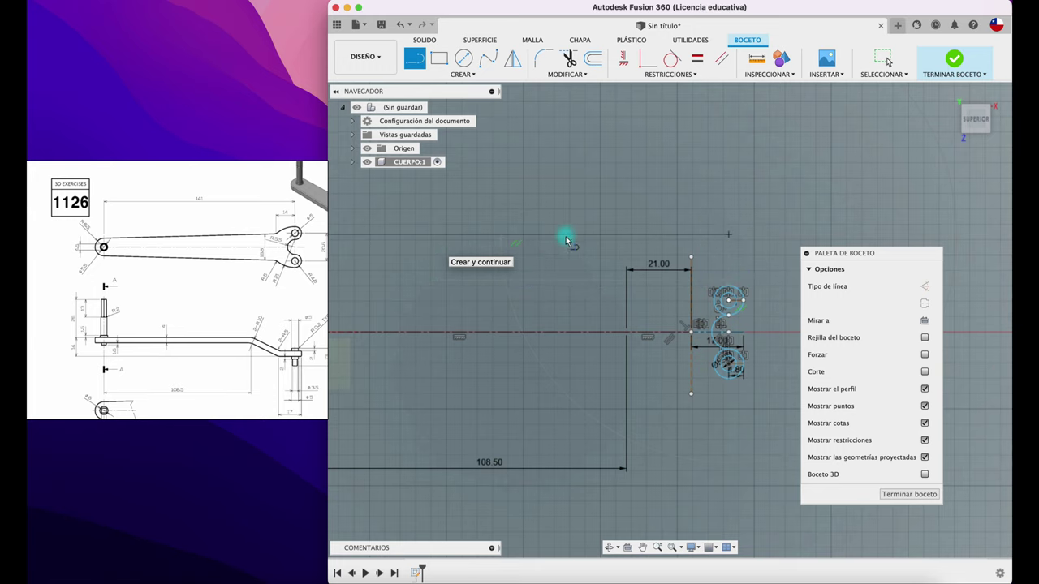
{"action": "key", "text": "Escape"}
{"action": "middle_click_drag", "start_coordinate": [567, 252], "coordinate": [684, 261]}
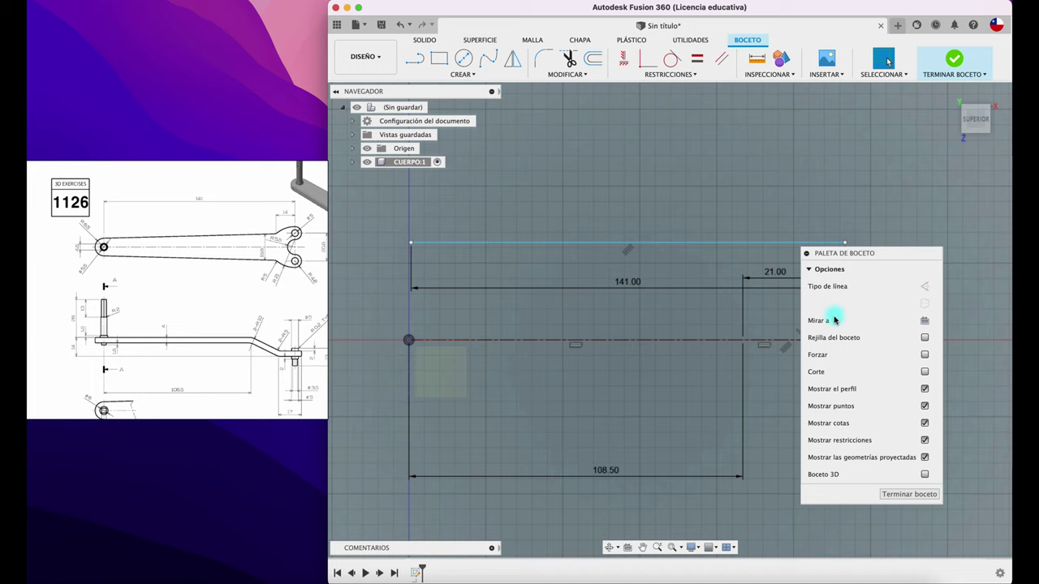
Step: Convert the 141 mm top line to dashed construction geometry
{"action": "left_click", "coordinate": [924, 286]}
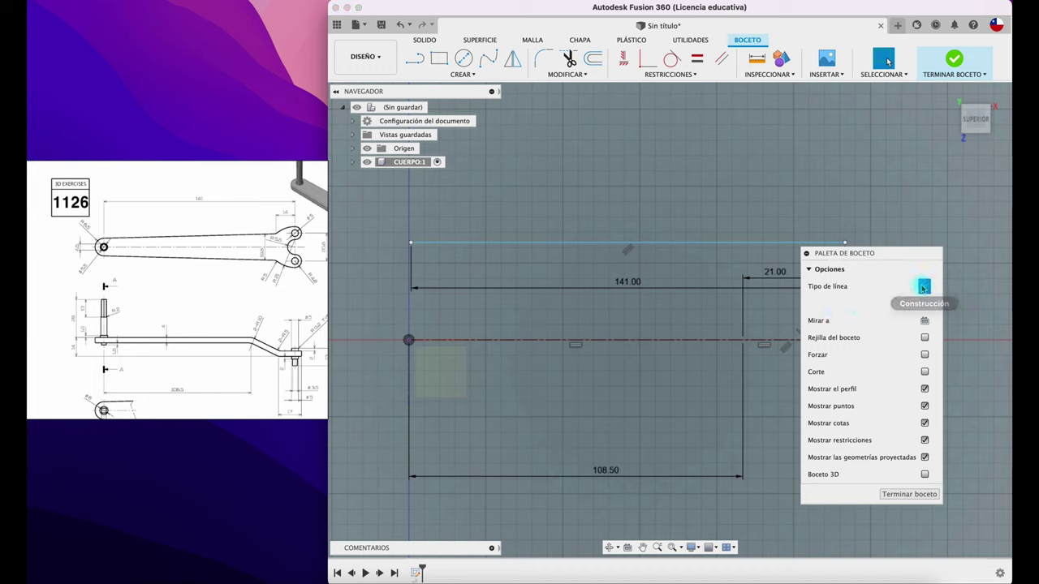
{"action": "left_click", "coordinate": [742, 244]}
{"action": "left_click", "coordinate": [923, 286]}
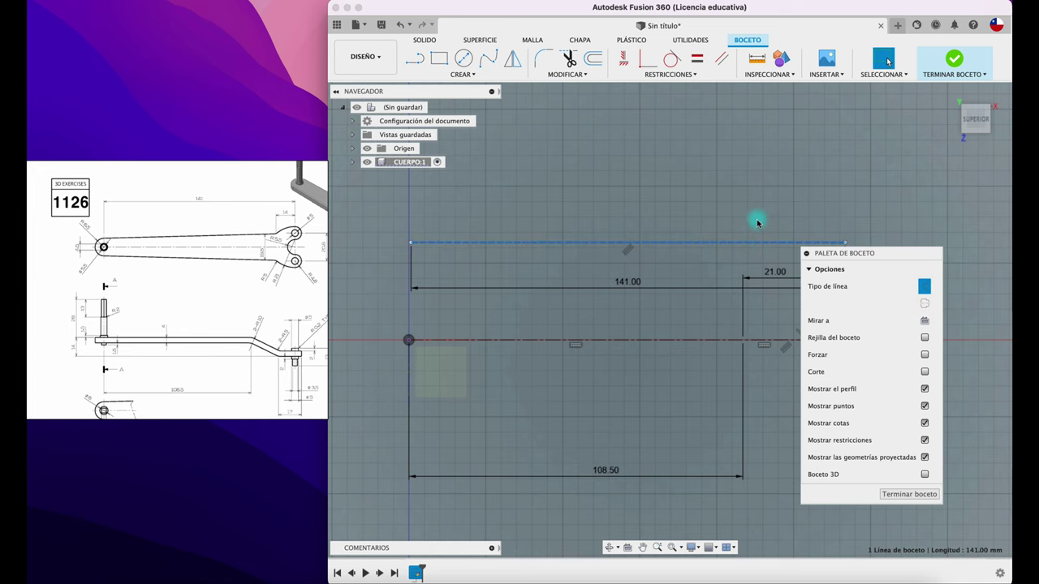
{"action": "left_click", "coordinate": [700, 209]}
Step: Draw a vertical line from the top line's left end down past the origin
{"action": "scroll", "coordinate": [700, 209], "scroll_direction": "right", "scroll_amount": 5}
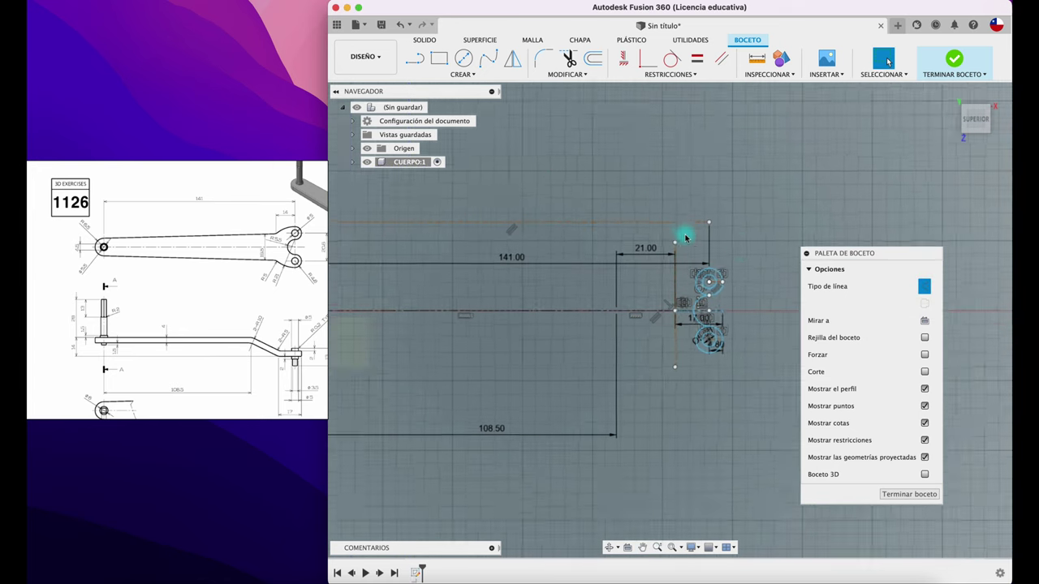
{"action": "scroll", "coordinate": [709, 218], "scroll_direction": "down", "scroll_amount": 2}
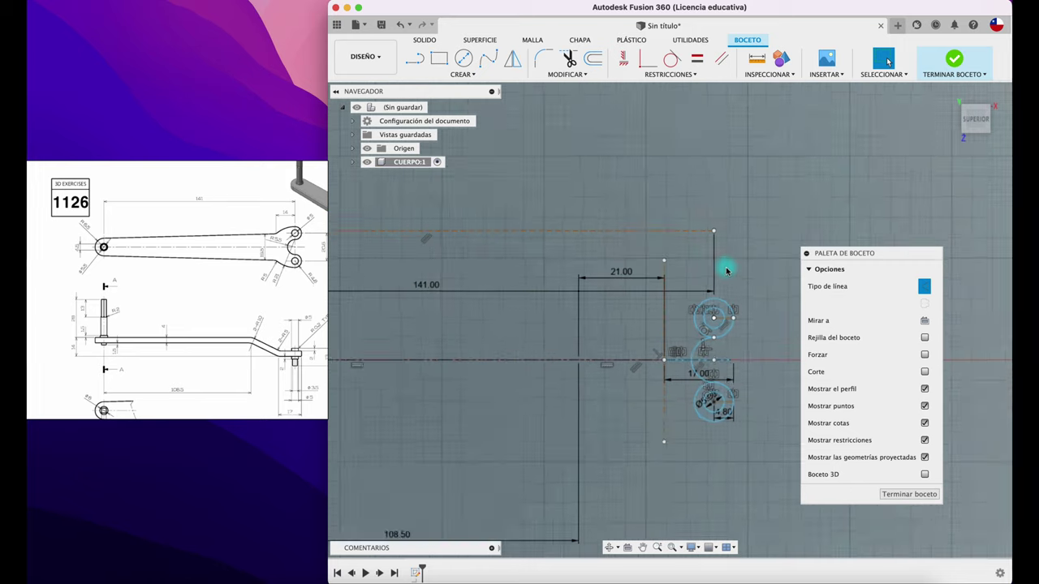
{"action": "scroll", "coordinate": [722, 268], "scroll_direction": "down", "scroll_amount": 2}
{"action": "middle_click_drag", "start_coordinate": [549, 284], "coordinate": [619, 292]}
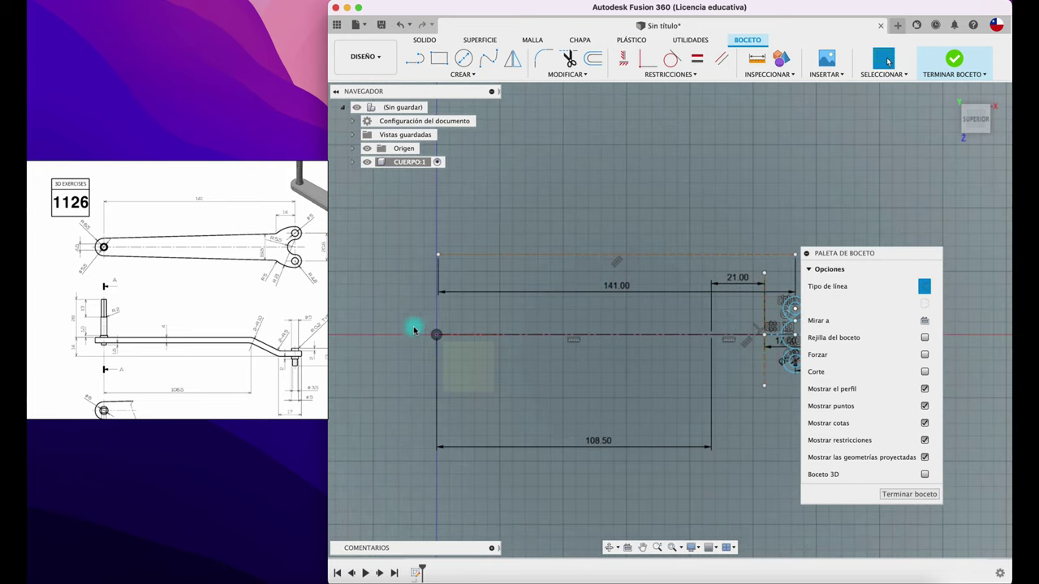
{"action": "mouse_move", "coordinate": [440, 301]}
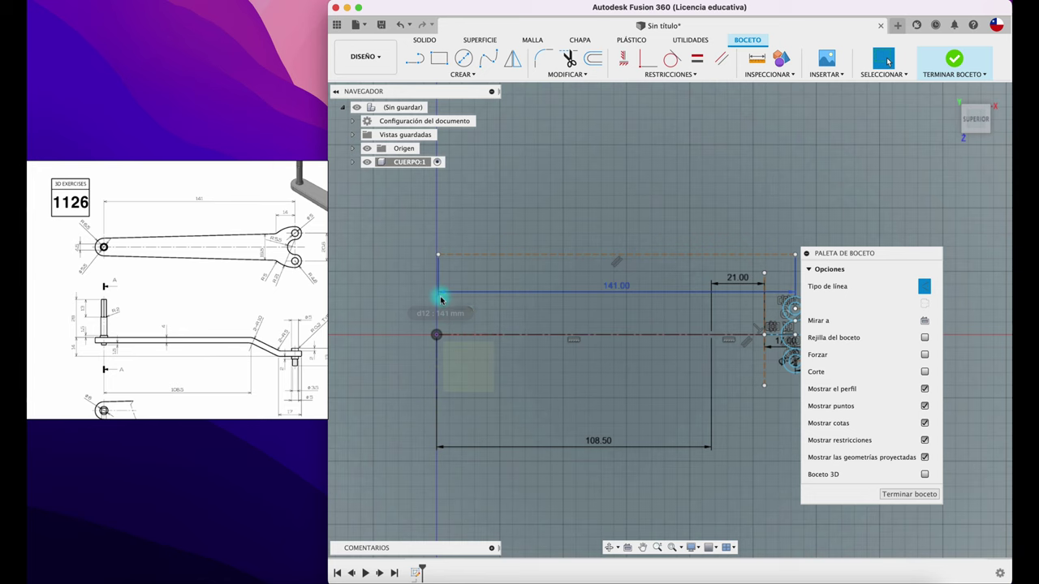
{"action": "scroll", "coordinate": [104, 347], "scroll_direction": "up", "scroll_amount": 2}
{"action": "scroll", "coordinate": [104, 347], "scroll_direction": "up", "scroll_amount": 2}
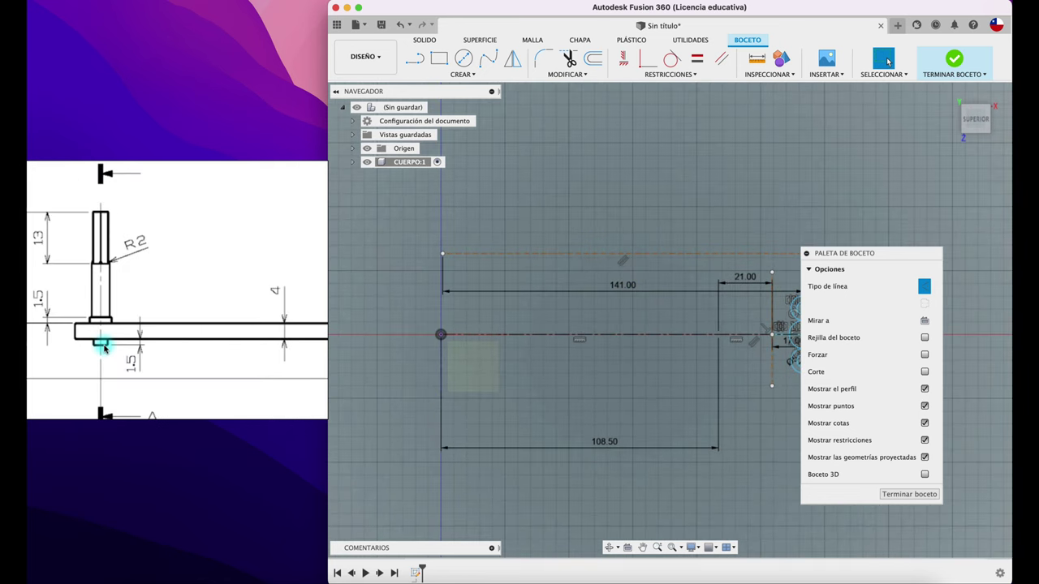
{"action": "scroll", "coordinate": [104, 347], "scroll_direction": "down", "scroll_amount": 3}
{"action": "scroll", "coordinate": [99, 193], "scroll_direction": "up", "scroll_amount": 2}
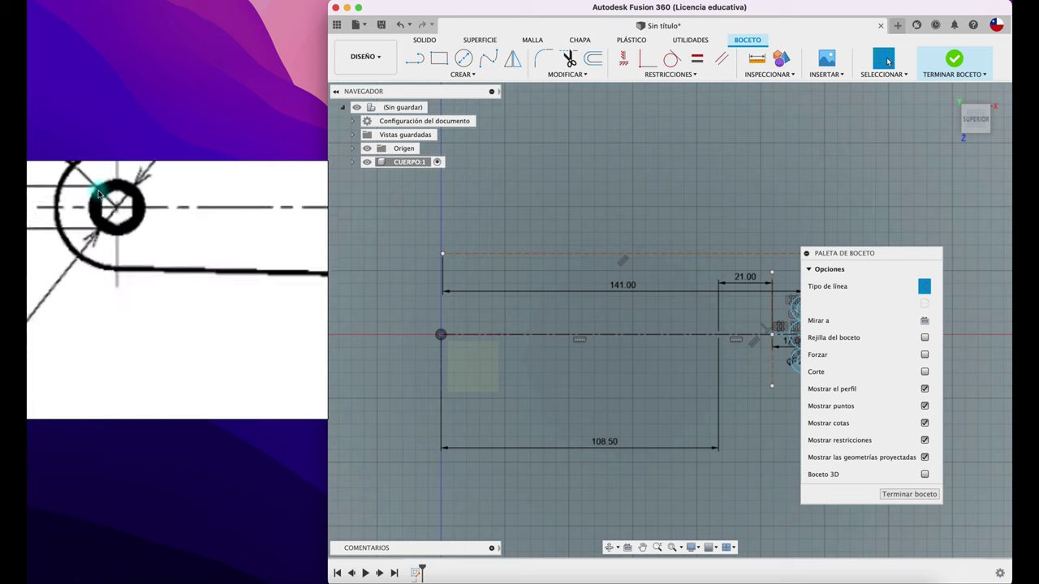
{"action": "scroll", "coordinate": [98, 193], "scroll_direction": "up", "scroll_amount": 2}
{"action": "scroll", "coordinate": [99, 193], "scroll_direction": "down", "scroll_amount": 2}
{"action": "scroll", "coordinate": [93, 290], "scroll_direction": "down", "scroll_amount": 2}
{"action": "scroll", "coordinate": [93, 291], "scroll_direction": "down", "scroll_amount": 2}
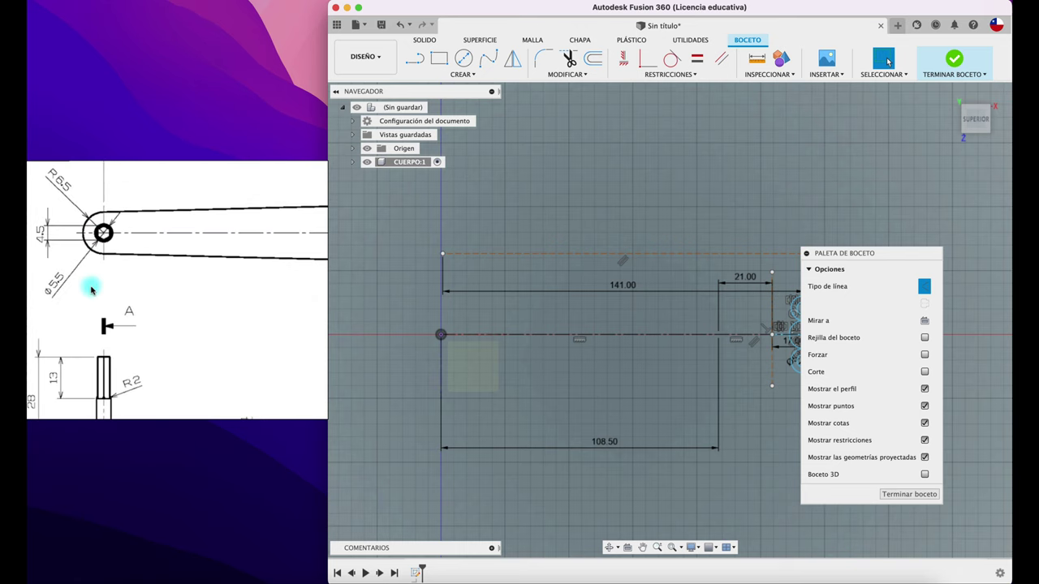
{"action": "scroll", "coordinate": [415, 290], "scroll_direction": "down", "scroll_amount": 1}
{"action": "scroll", "coordinate": [413, 289], "scroll_direction": "down", "scroll_amount": 1}
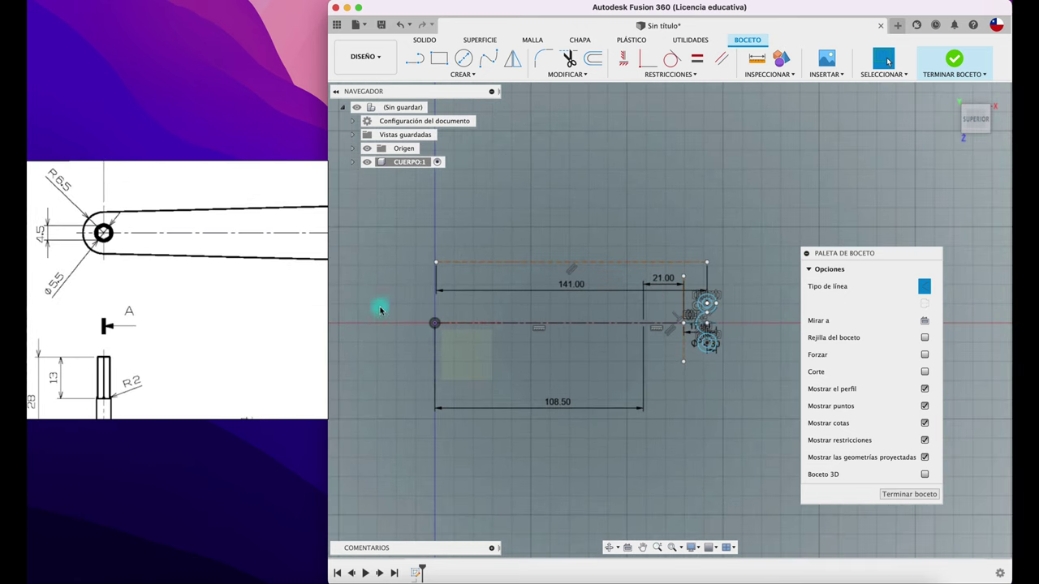
{"action": "key", "text": "l"}
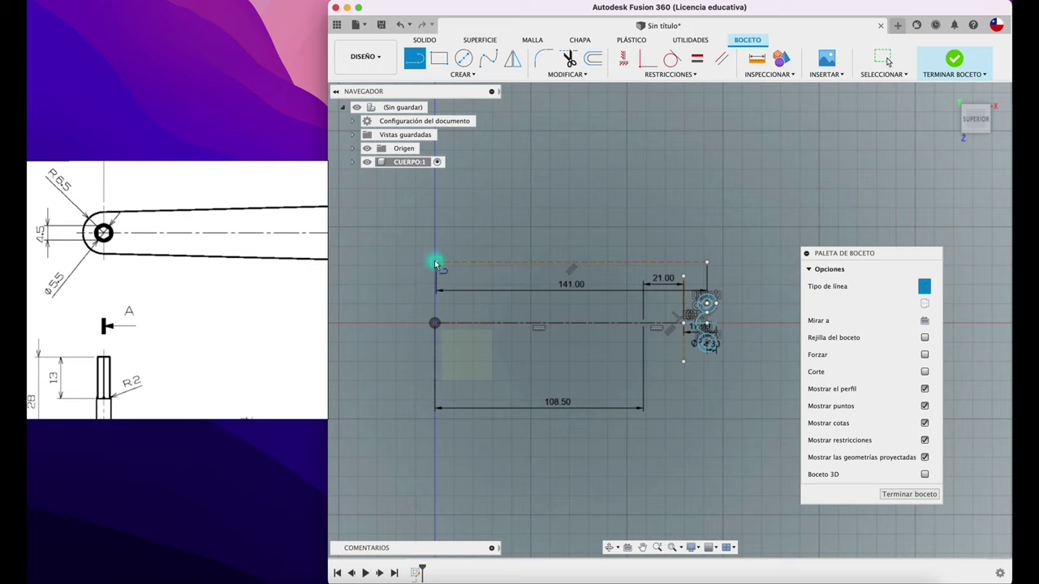
{"action": "left_click", "coordinate": [435, 272]}
{"action": "left_click", "coordinate": [436, 378]}
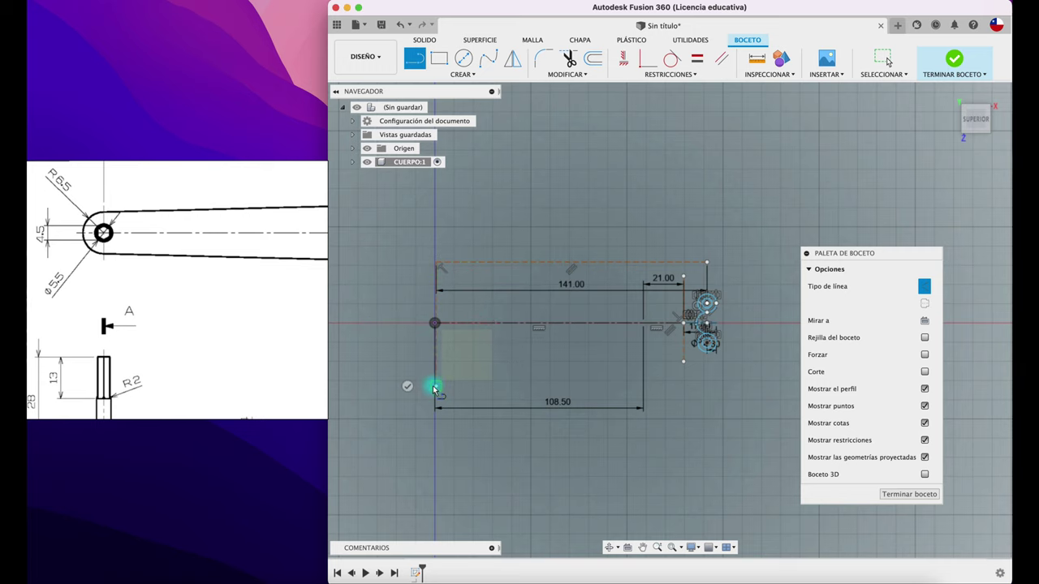
{"action": "key", "text": "Escape"}
{"action": "scroll", "coordinate": [439, 342], "scroll_direction": "down", "scroll_amount": 2}
{"action": "scroll", "coordinate": [438, 339], "scroll_direction": "up", "scroll_amount": 5}
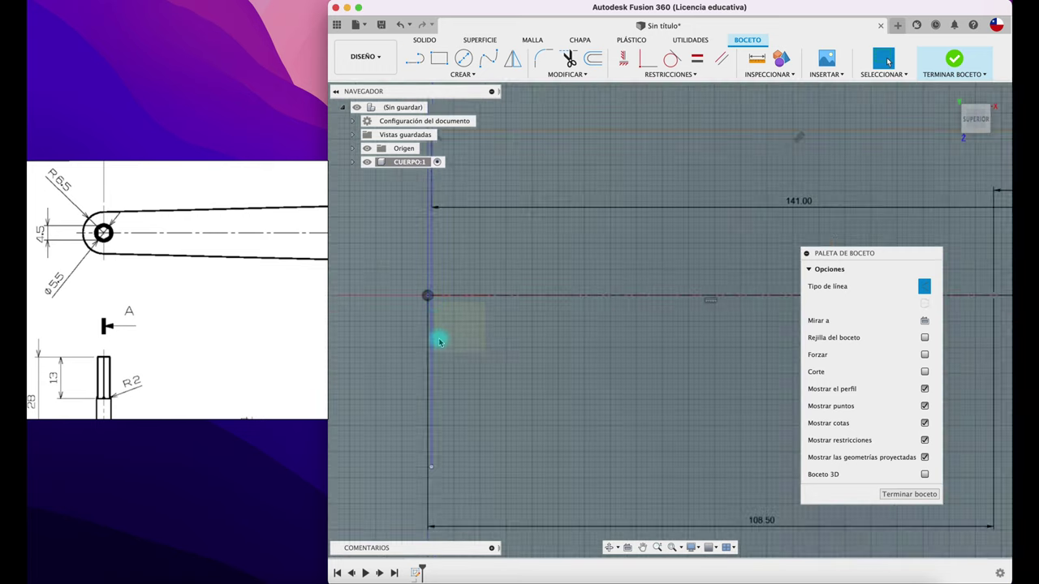
{"action": "middle_click_drag", "start_coordinate": [438, 339], "coordinate": [437, 283]}
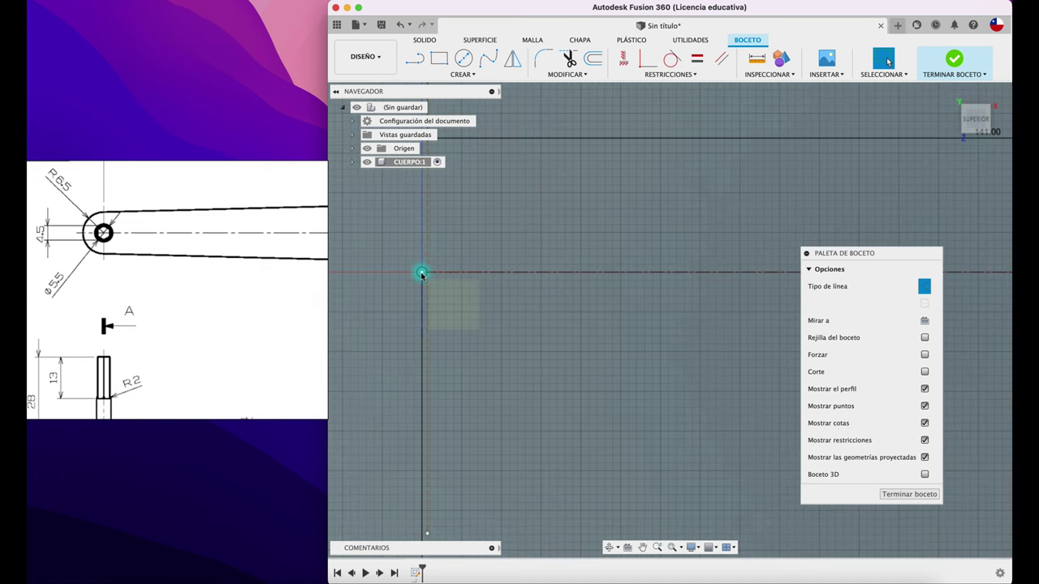
Step: Draw a Ø5.50 circle centred on the sketch origin
{"action": "key", "text": "c"}
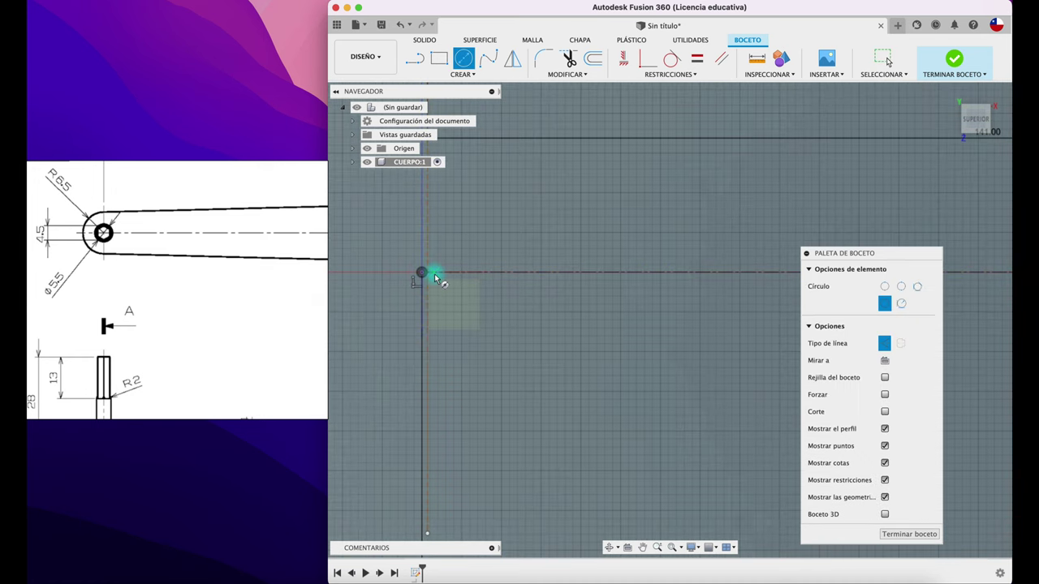
{"action": "left_click", "coordinate": [427, 274]}
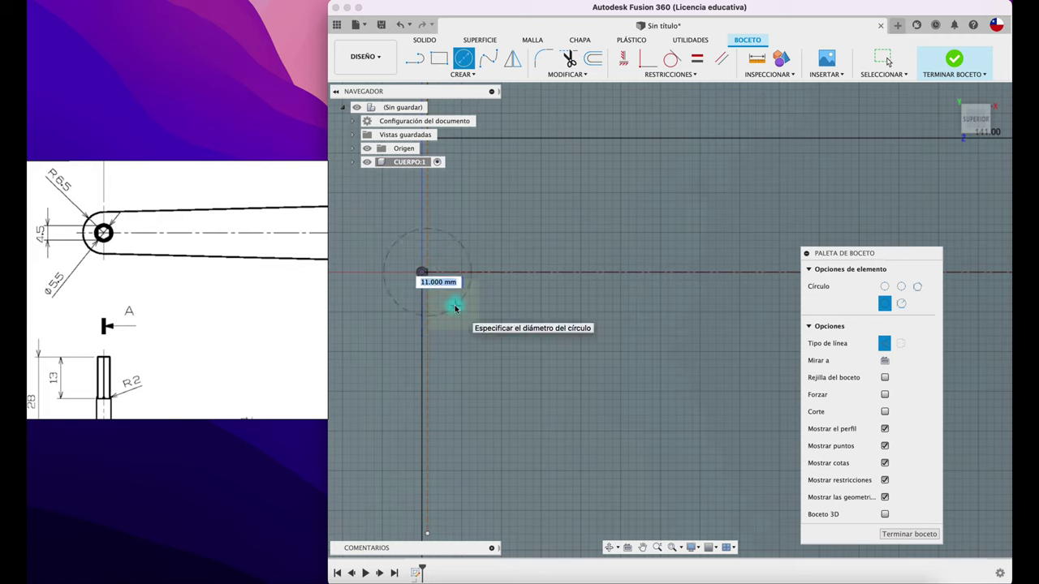
{"action": "key", "text": "Tab"}
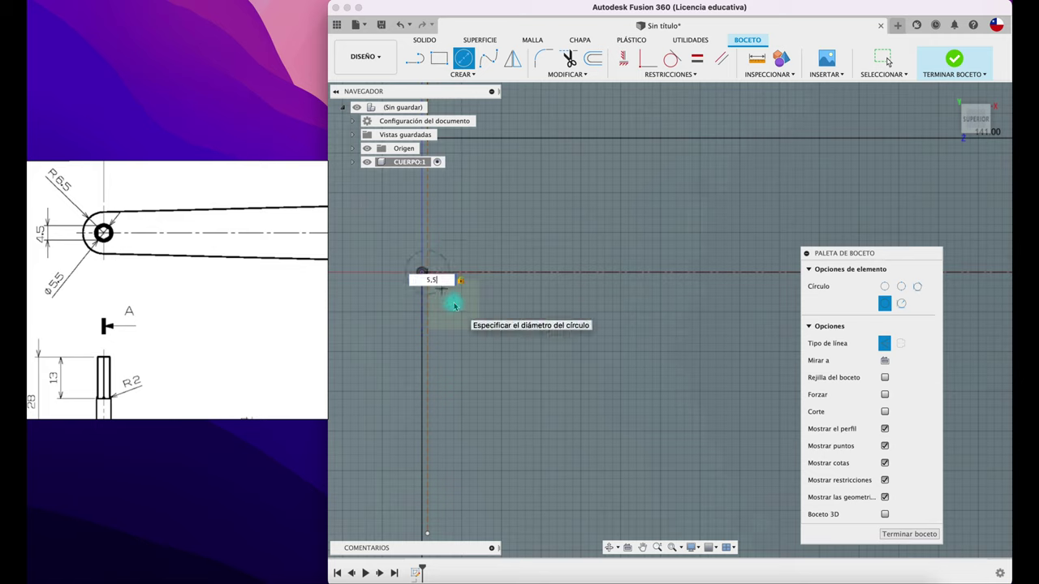
{"action": "key", "text": "Return"}
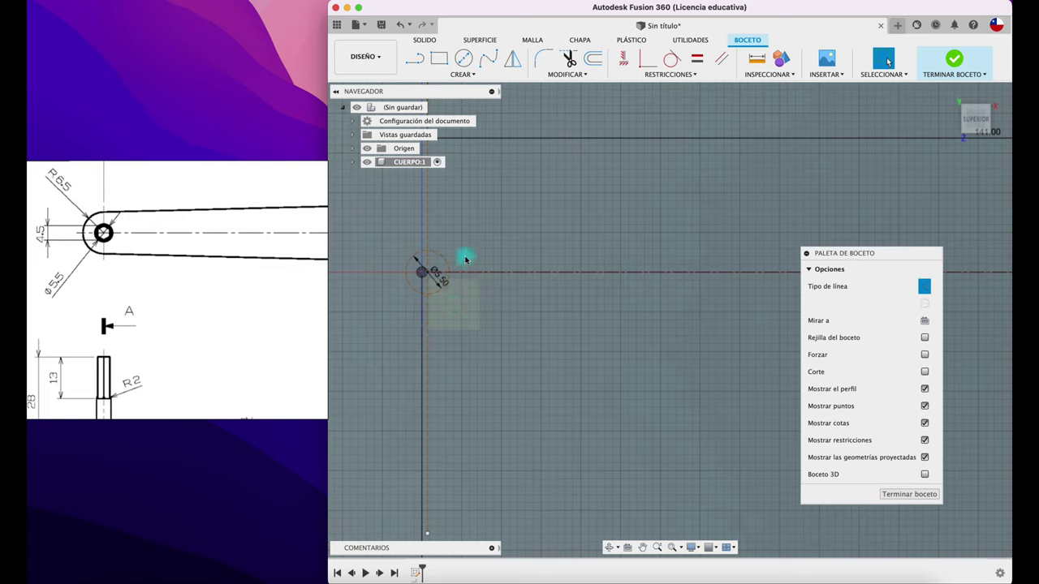
{"action": "left_click", "coordinate": [445, 261]}
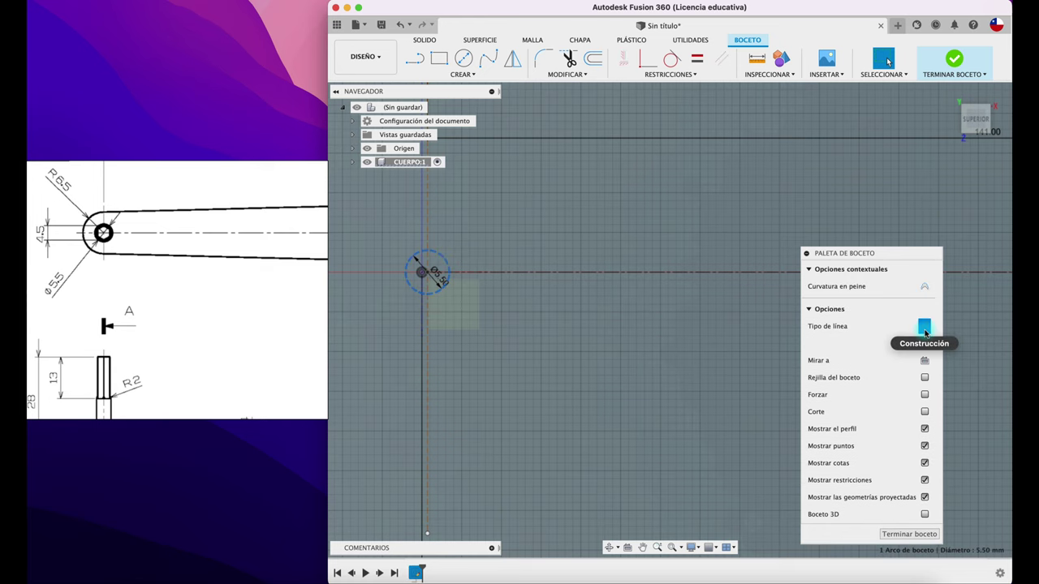
{"action": "scroll", "coordinate": [573, 305], "scroll_direction": "down", "scroll_amount": 1}
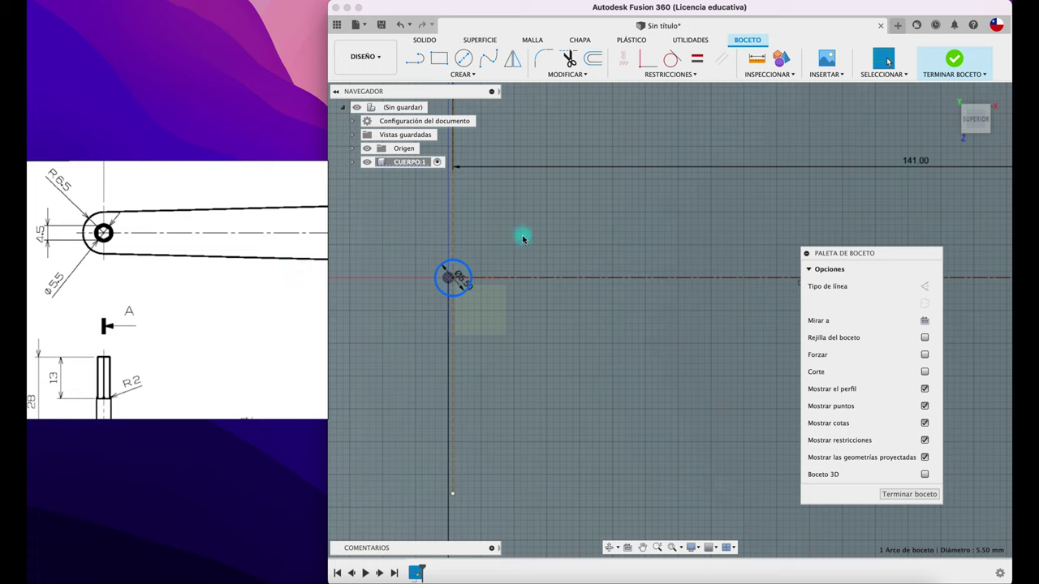
Step: Add a concentric Ø13.00 circle (6.5*2) at the origin
{"action": "left_click", "coordinate": [463, 59]}
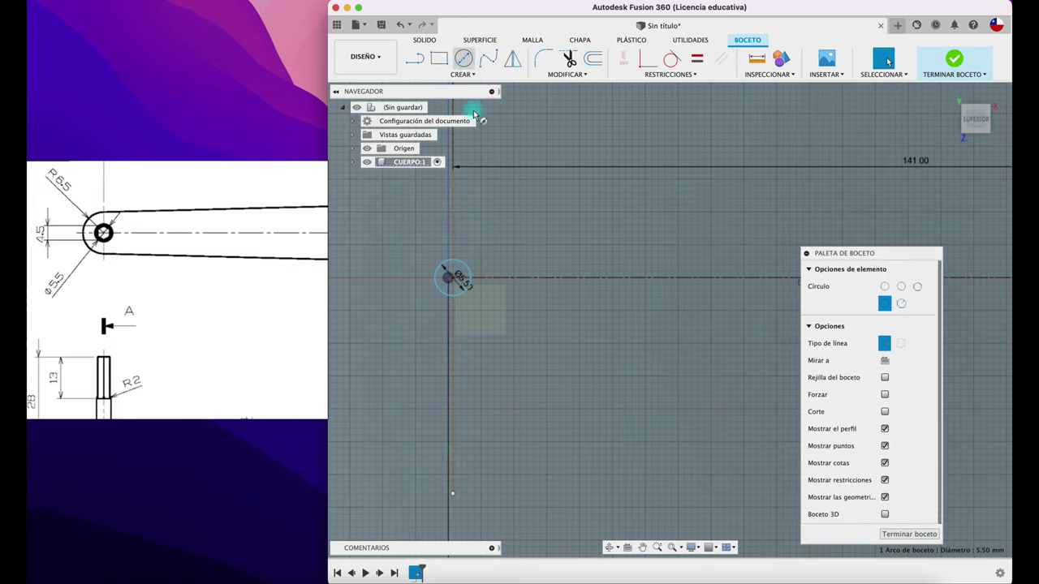
{"action": "left_click", "coordinate": [452, 279]}
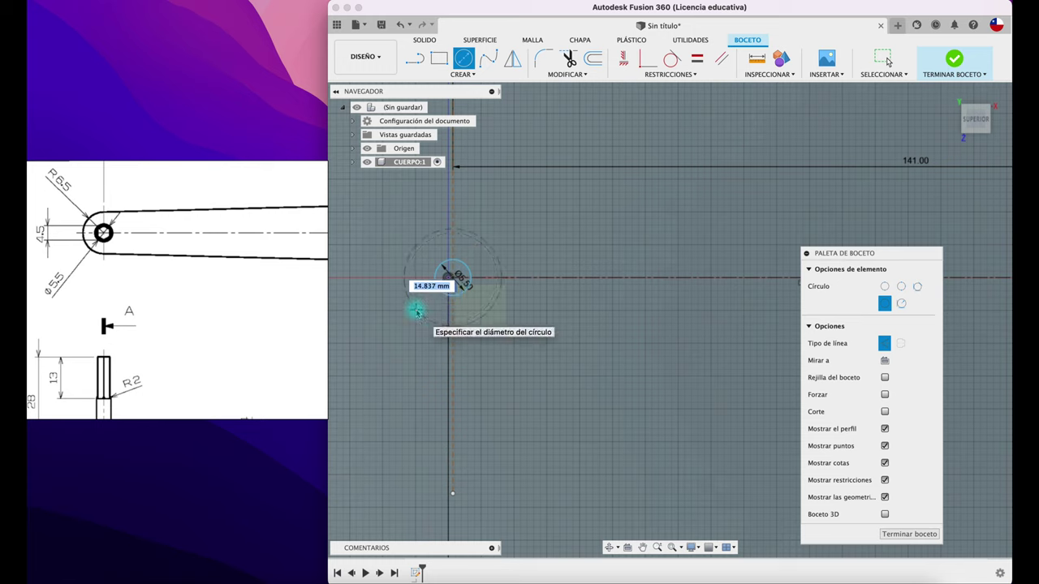
{"action": "key", "text": "Tab"}
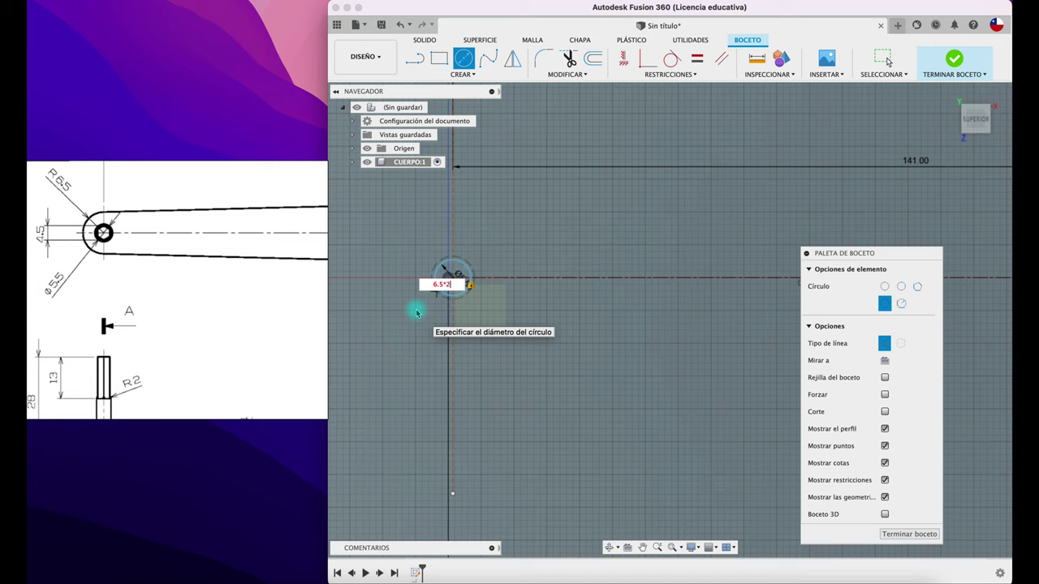
{"action": "key", "text": "Return"}
{"action": "key", "text": "Escape"}
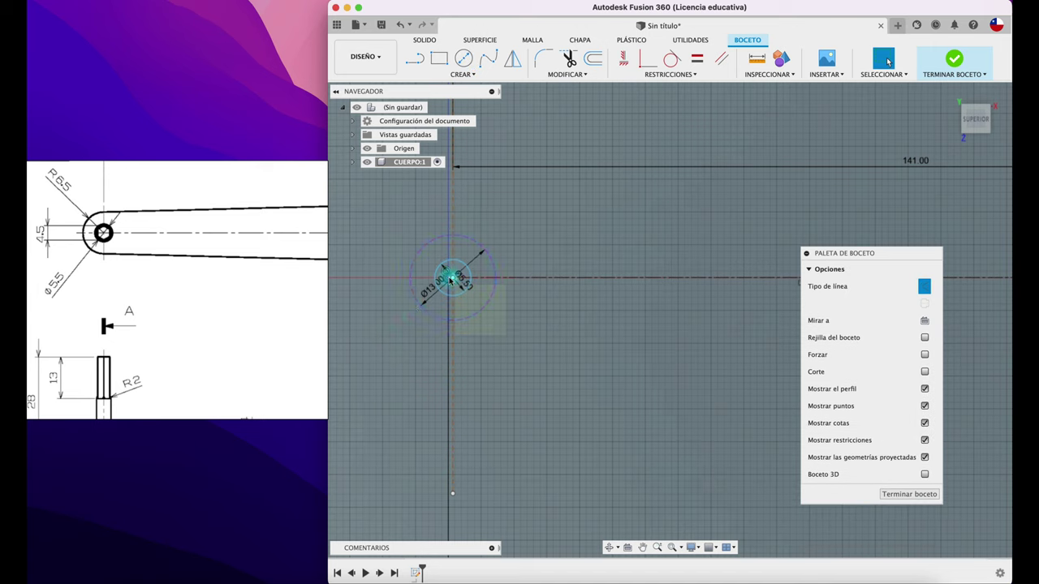
{"action": "left_click", "coordinate": [489, 250]}
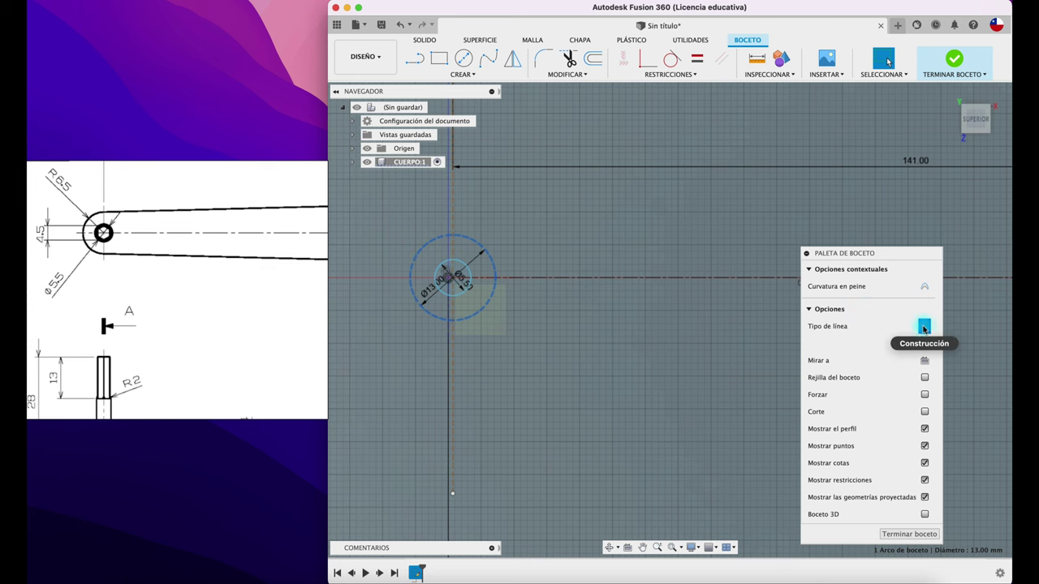
{"action": "key", "text": "Escape"}
{"action": "scroll", "coordinate": [539, 304], "scroll_direction": "down", "scroll_amount": 2}
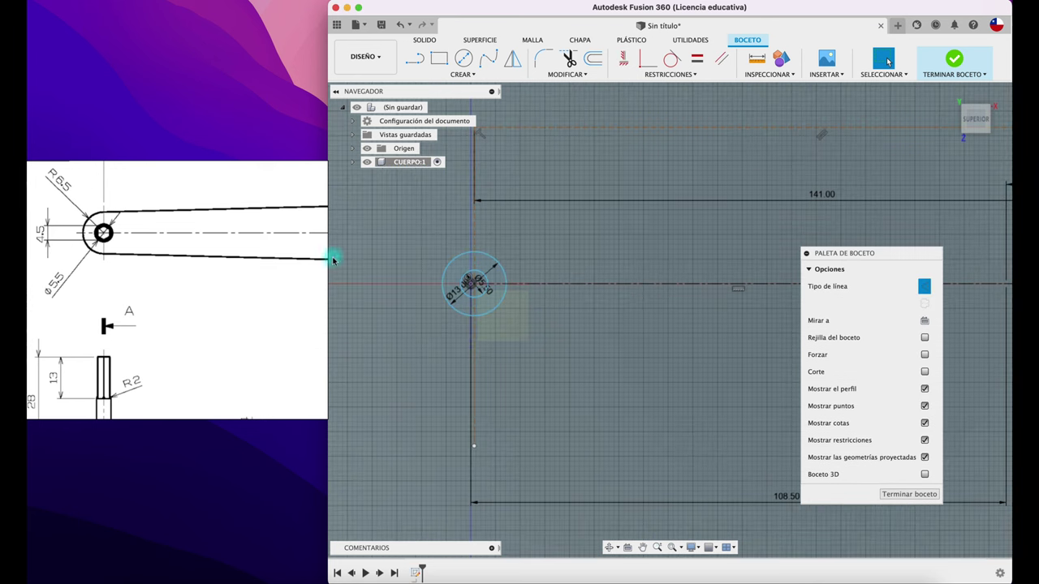
{"action": "scroll", "coordinate": [260, 256], "scroll_direction": "down", "scroll_amount": 2}
{"action": "scroll", "coordinate": [259, 256], "scroll_direction": "down", "scroll_amount": 2}
{"action": "scroll", "coordinate": [243, 258], "scroll_direction": "down", "scroll_amount": 2}
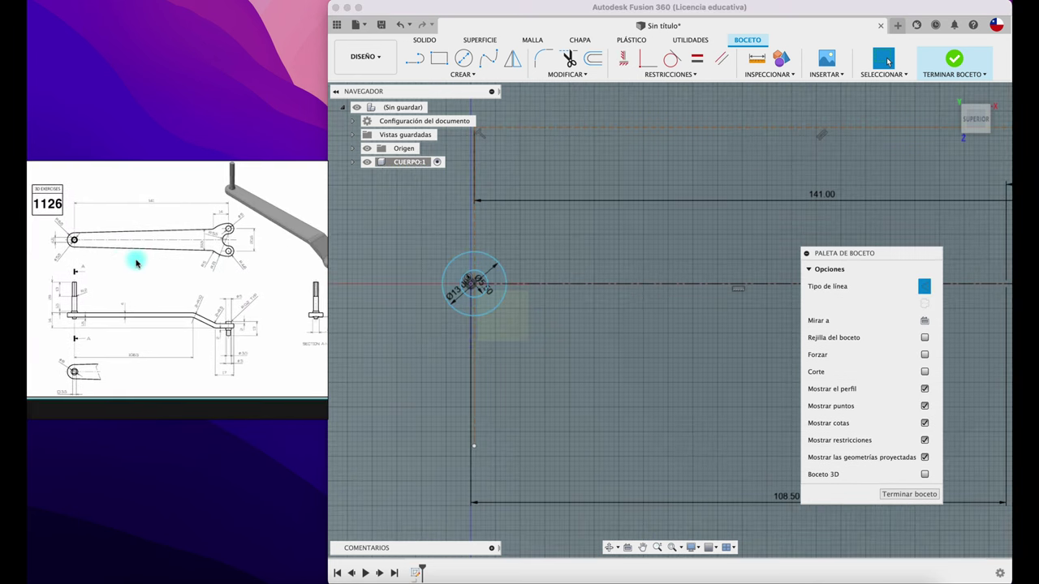
{"action": "scroll", "coordinate": [173, 233], "scroll_direction": "up", "scroll_amount": 2}
{"action": "scroll", "coordinate": [176, 236], "scroll_direction": "up", "scroll_amount": 2}
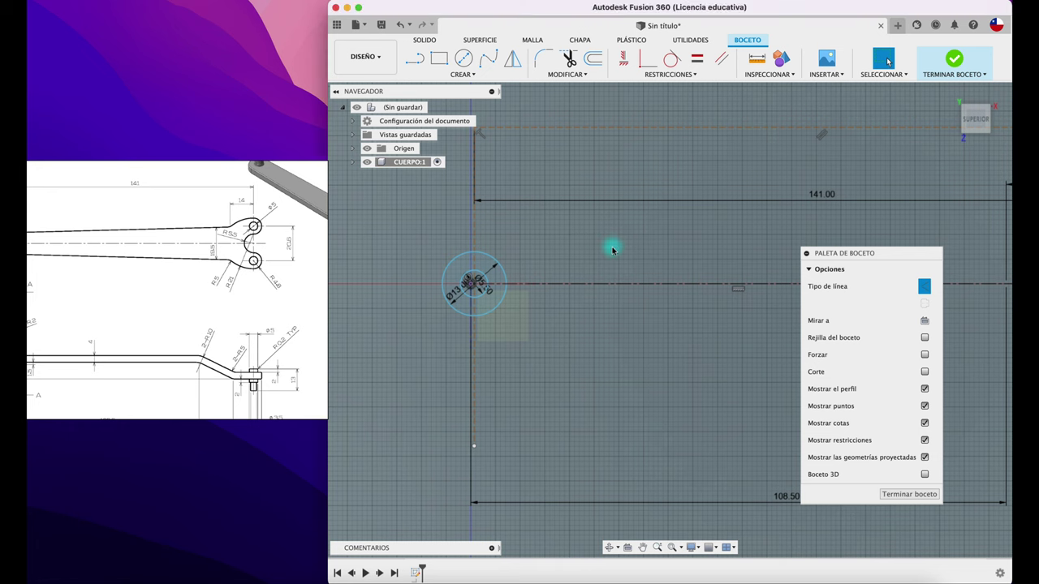
{"action": "scroll", "coordinate": [609, 244], "scroll_direction": "up", "scroll_amount": 2}
{"action": "scroll", "coordinate": [606, 243], "scroll_direction": "down", "scroll_amount": 1}
{"action": "mouse_move", "coordinate": [861, 254]}
{"action": "left_mouse_down"}
{"action": "mouse_move", "coordinate": [876, 318]}
{"action": "mouse_move", "coordinate": [903, 333]}
{"action": "left_mouse_up"}
{"action": "scroll", "coordinate": [746, 278], "scroll_direction": "down", "scroll_amount": 2}
{"action": "scroll", "coordinate": [795, 275], "scroll_direction": "down", "scroll_amount": 1}
{"action": "mouse_move", "coordinate": [795, 276]}
{"action": "middle_mouse_down"}
{"action": "mouse_move", "coordinate": [634, 256]}
{"action": "mouse_move", "coordinate": [691, 262]}
{"action": "middle_mouse_up"}
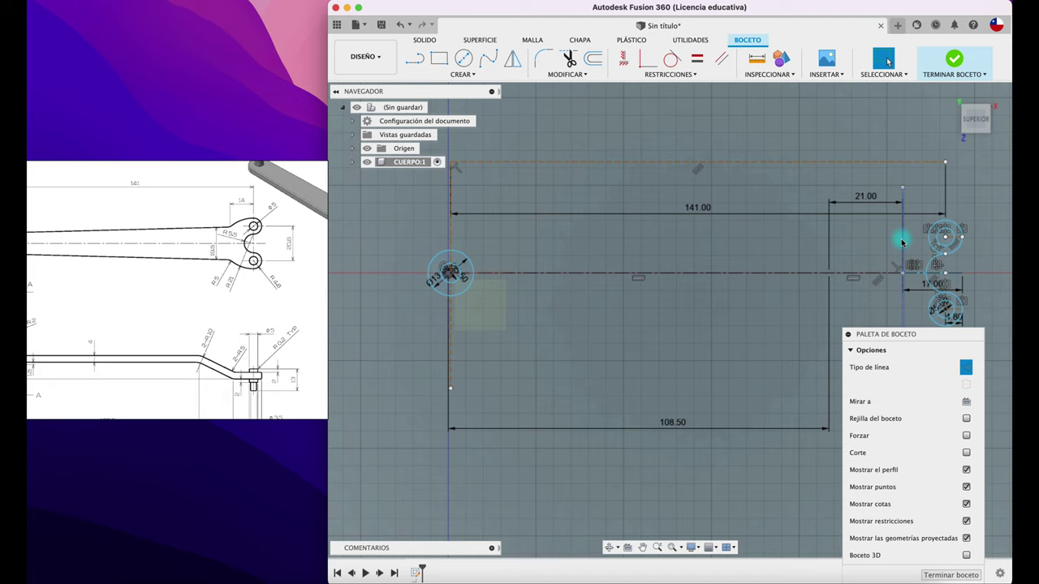
{"action": "left_click", "coordinate": [260, 271]}
{"action": "scroll", "coordinate": [260, 271], "scroll_direction": "down", "scroll_amount": 2}
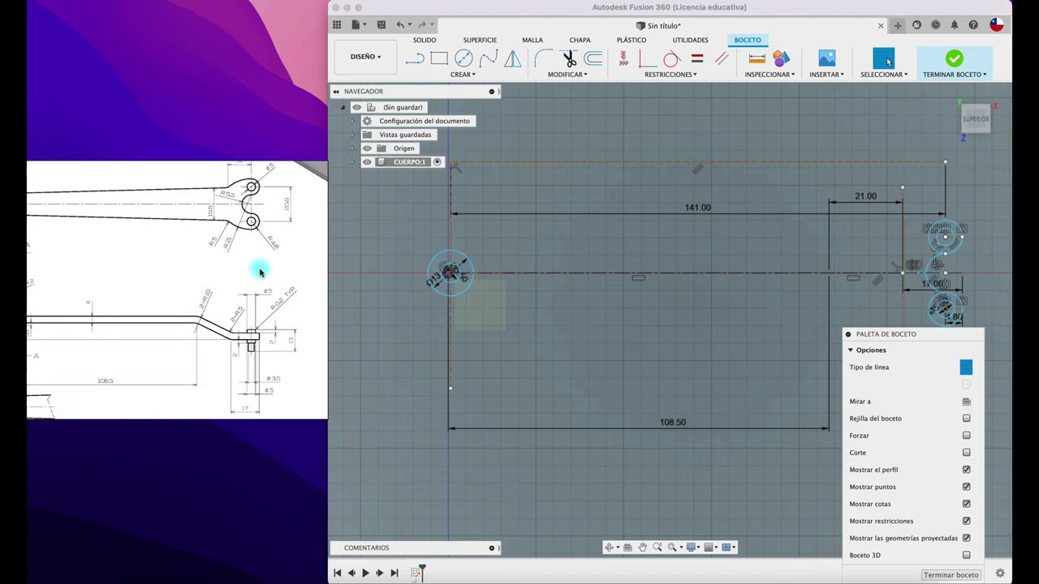
{"action": "scroll", "coordinate": [260, 269], "scroll_direction": "down", "scroll_amount": 1}
{"action": "scroll", "coordinate": [258, 273], "scroll_direction": "up", "scroll_amount": 1}
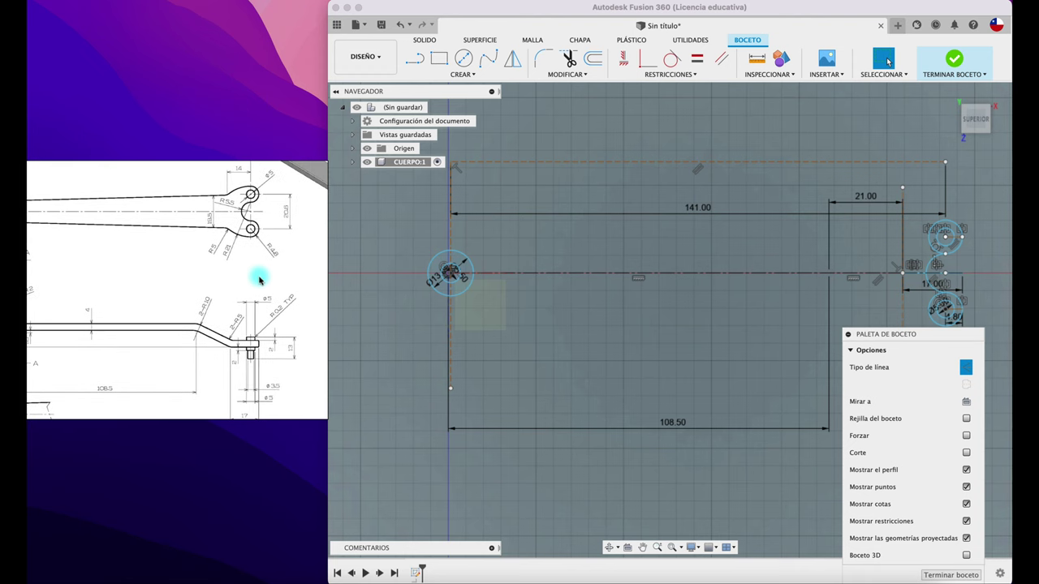
{"action": "mouse_move", "coordinate": [639, 279]}
{"action": "middle_mouse_down"}
{"action": "mouse_move", "coordinate": [581, 262]}
{"action": "mouse_move", "coordinate": [616, 278]}
{"action": "middle_mouse_up"}
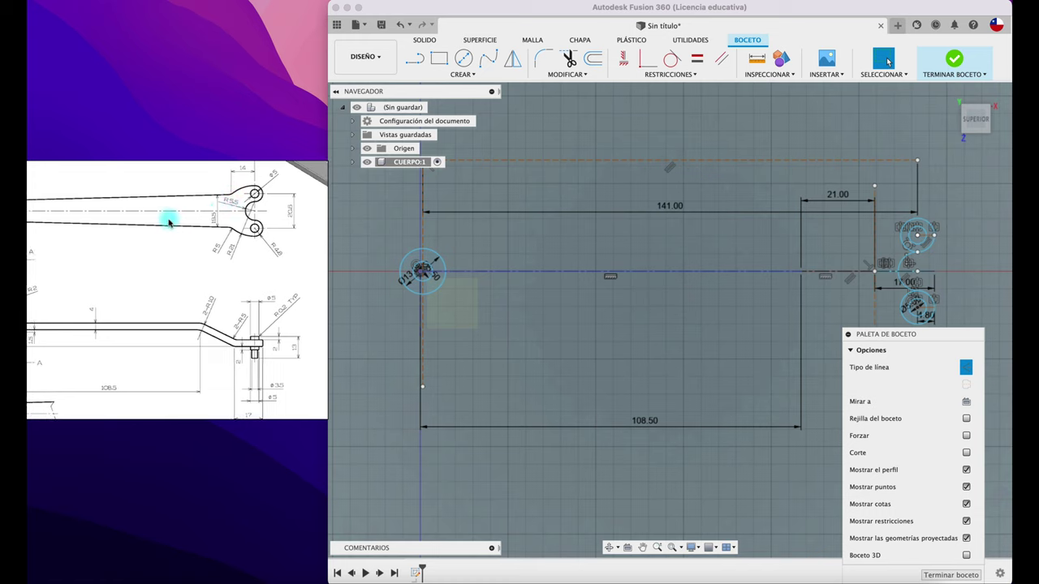
{"action": "scroll", "coordinate": [187, 217], "scroll_direction": "down", "scroll_amount": 2, "text": "ctrl"}
{"action": "scroll", "coordinate": [156, 228], "scroll_direction": "down", "scroll_amount": 2, "text": "ctrl"}
{"action": "scroll", "coordinate": [156, 228], "scroll_direction": "up", "scroll_amount": 1, "text": "ctrl"}
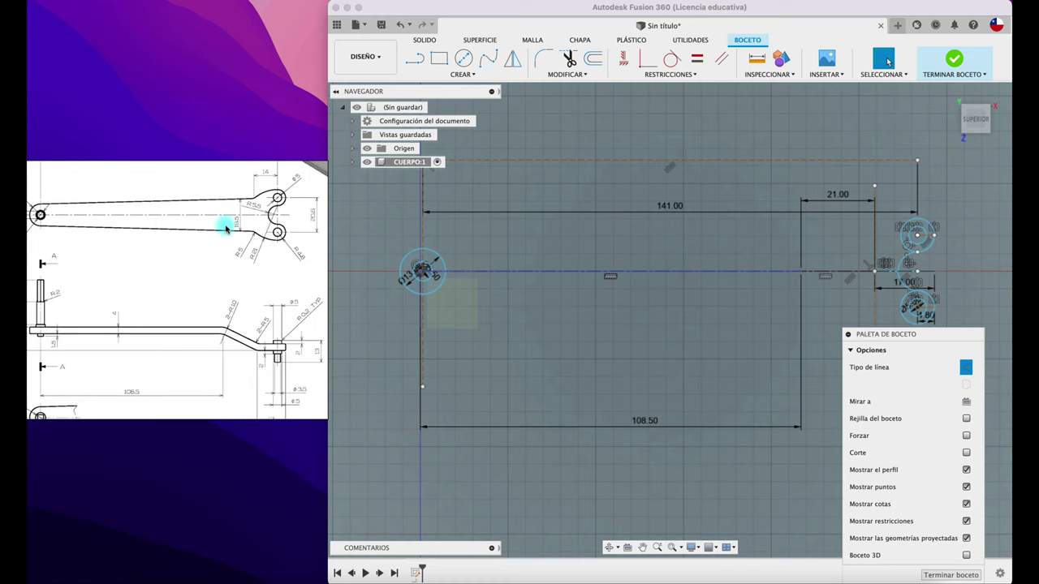
{"action": "scroll", "coordinate": [193, 229], "scroll_direction": "up", "scroll_amount": 1, "text": "ctrl"}
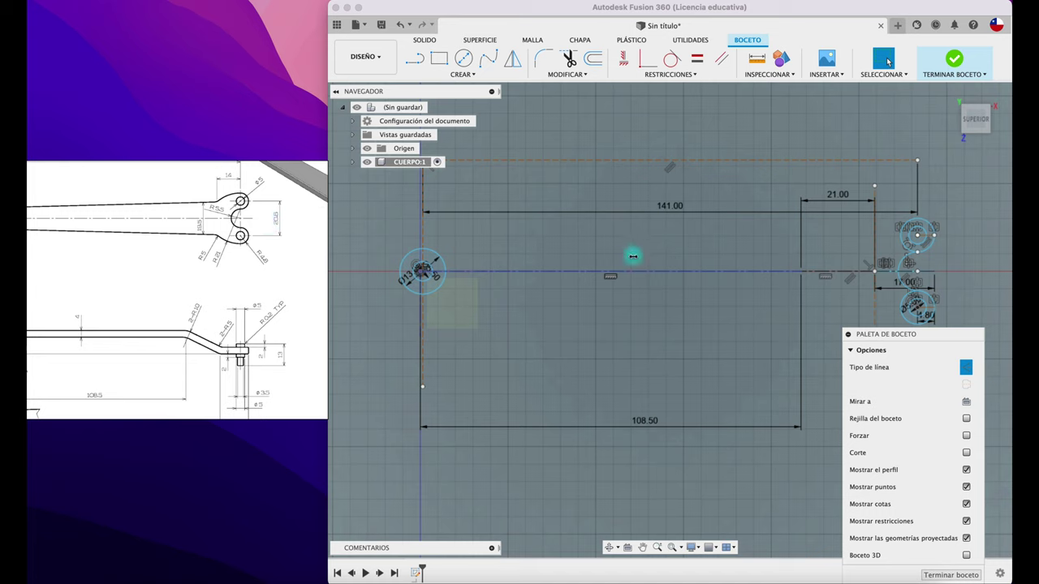
Step: Draw a construction line running left from the upper head circle's centre
{"action": "left_click", "coordinate": [414, 58]}
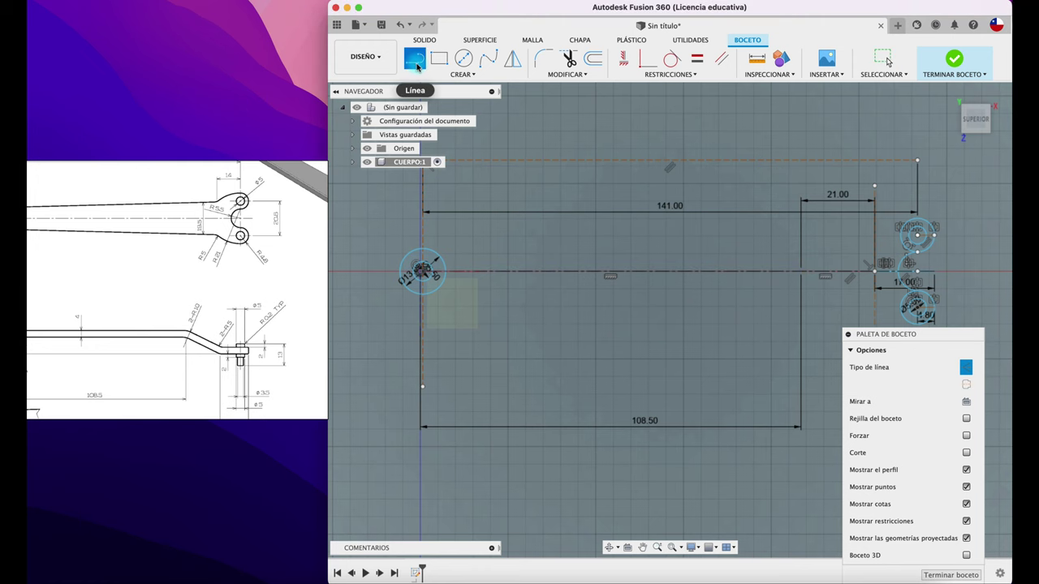
{"action": "left_click", "coordinate": [918, 236]}
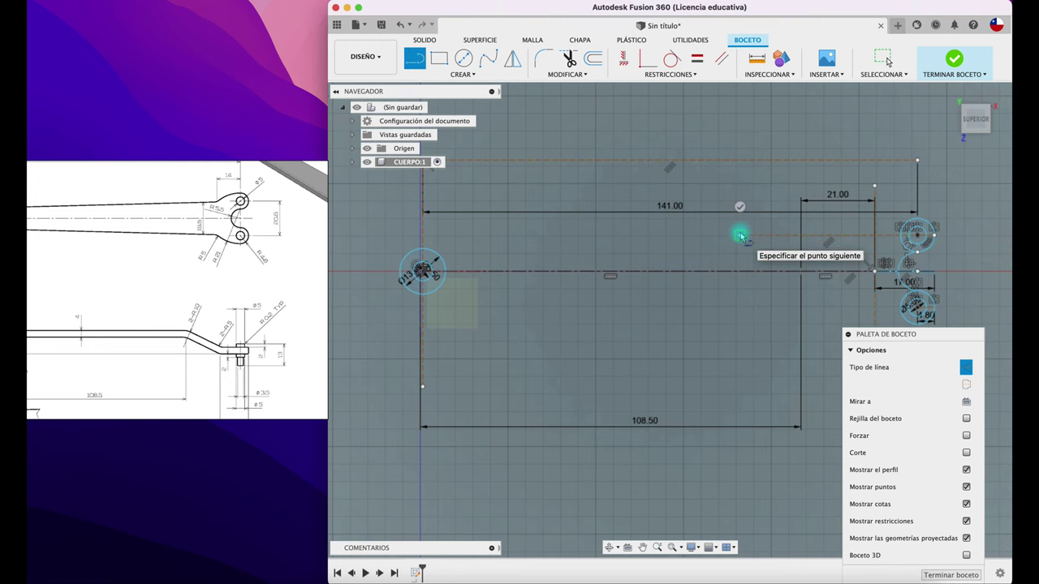
{"action": "left_click", "coordinate": [740, 236]}
{"action": "key", "text": "Escape"}
{"action": "scroll", "coordinate": [751, 268], "scroll_direction": "down", "scroll_amount": 1}
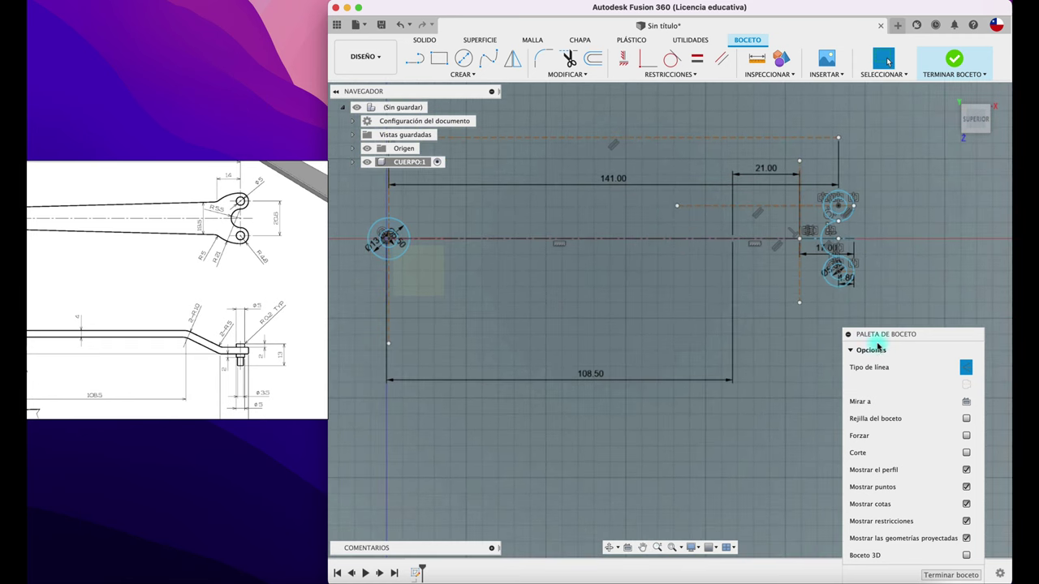
Step: Draw a slanted arm edge, about 128.86 mm at 1.7°, from the left circle's top to the head
{"action": "left_click", "coordinate": [413, 58]}
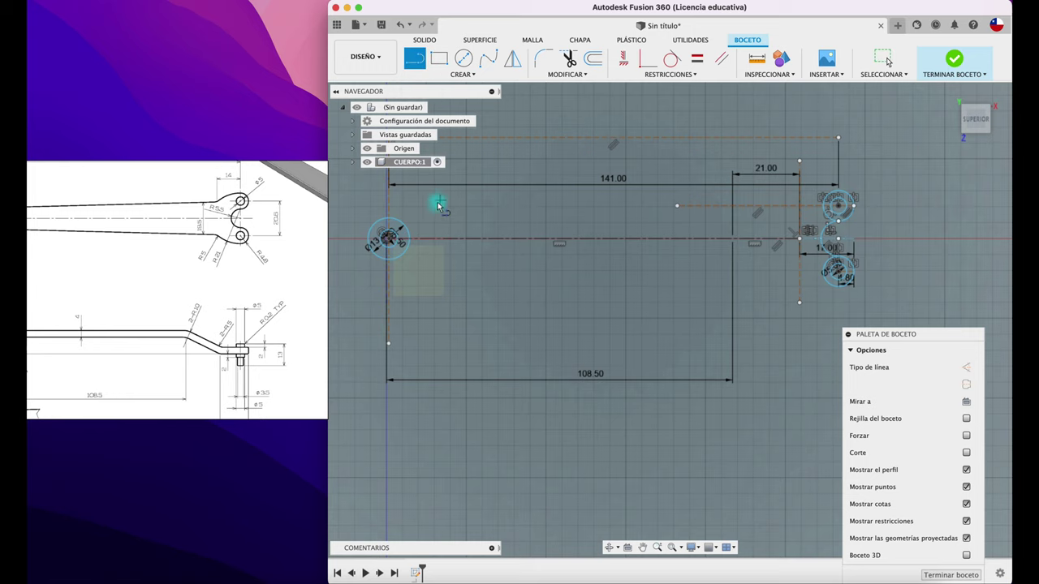
{"action": "left_click", "coordinate": [390, 220]}
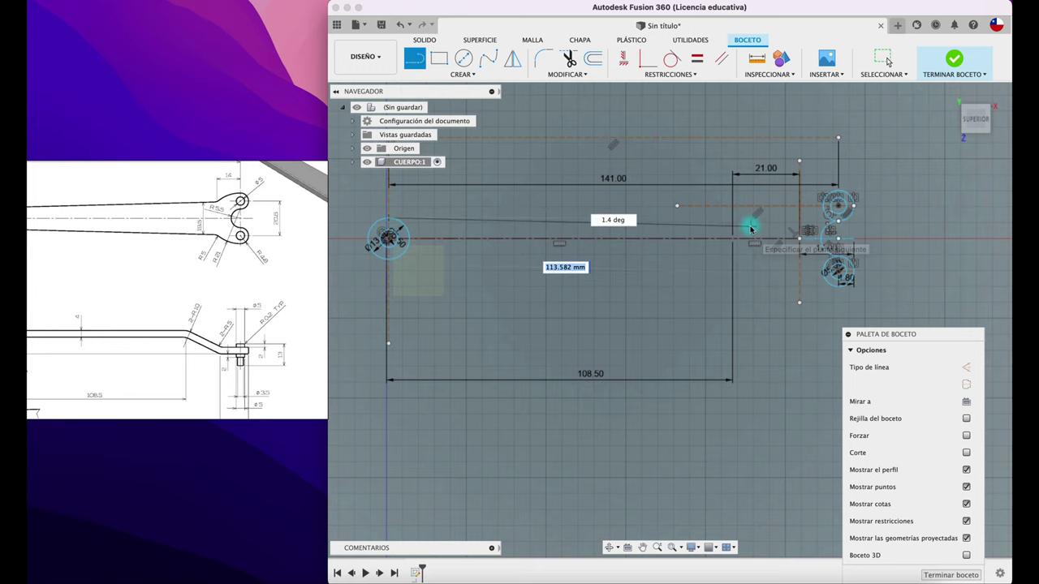
{"action": "scroll", "coordinate": [872, 217], "scroll_direction": "up", "scroll_amount": 1}
{"action": "scroll", "coordinate": [873, 219], "scroll_direction": "up", "scroll_amount": 1}
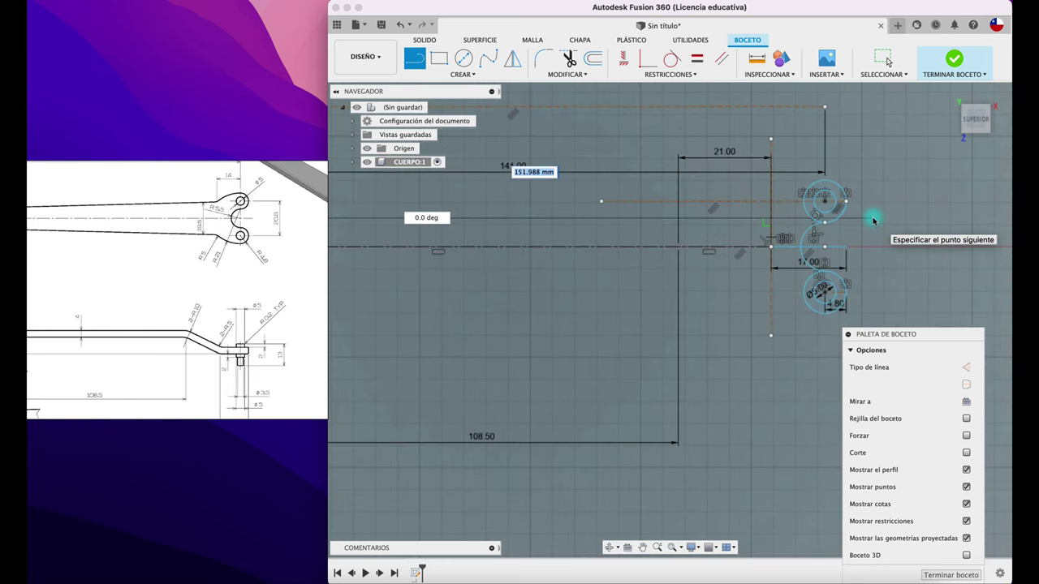
{"action": "scroll", "coordinate": [759, 228], "scroll_direction": "up", "scroll_amount": 1}
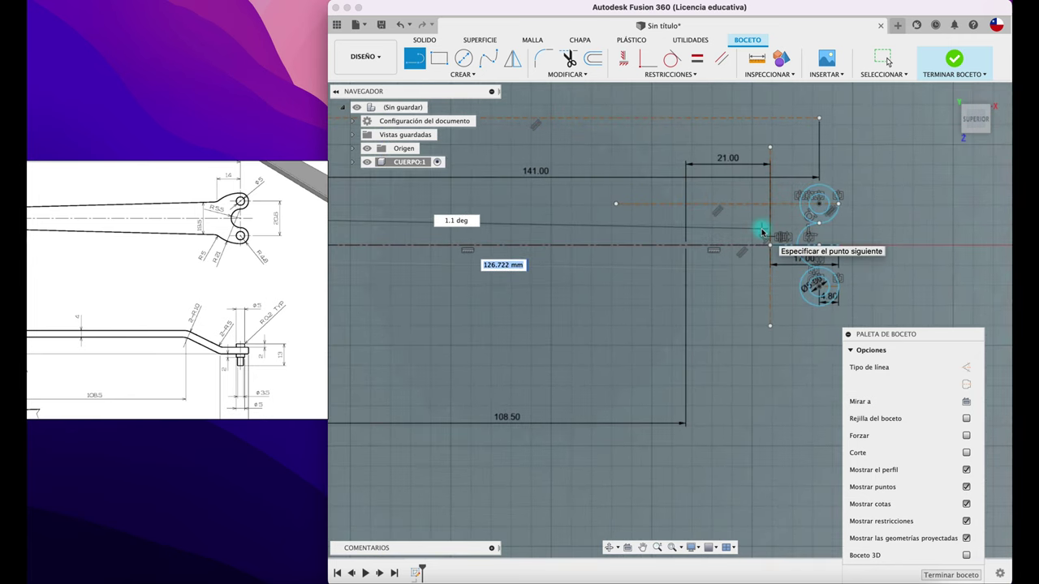
{"action": "scroll", "coordinate": [760, 227], "scroll_direction": "down", "scroll_amount": 1}
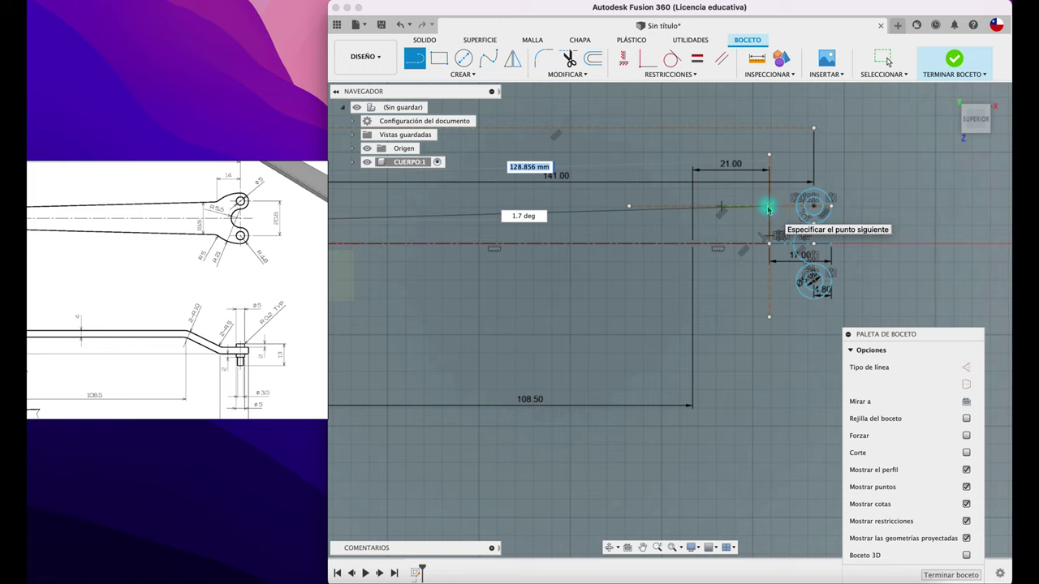
{"action": "left_click", "coordinate": [767, 209]}
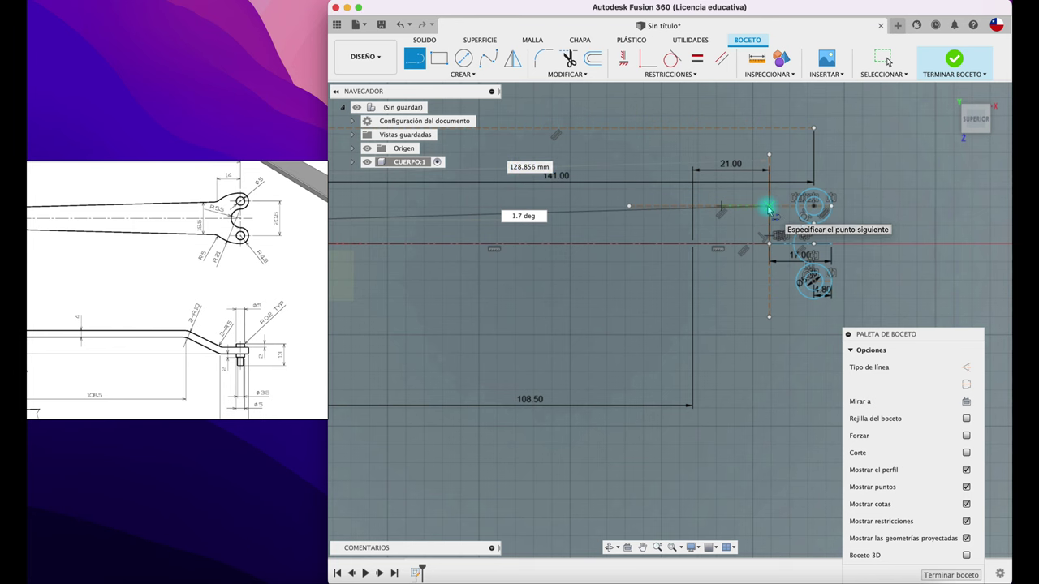
{"action": "key", "text": "Escape"}
{"action": "key", "text": "Escape"}
{"action": "scroll", "coordinate": [815, 192], "scroll_direction": "up", "scroll_amount": 2}
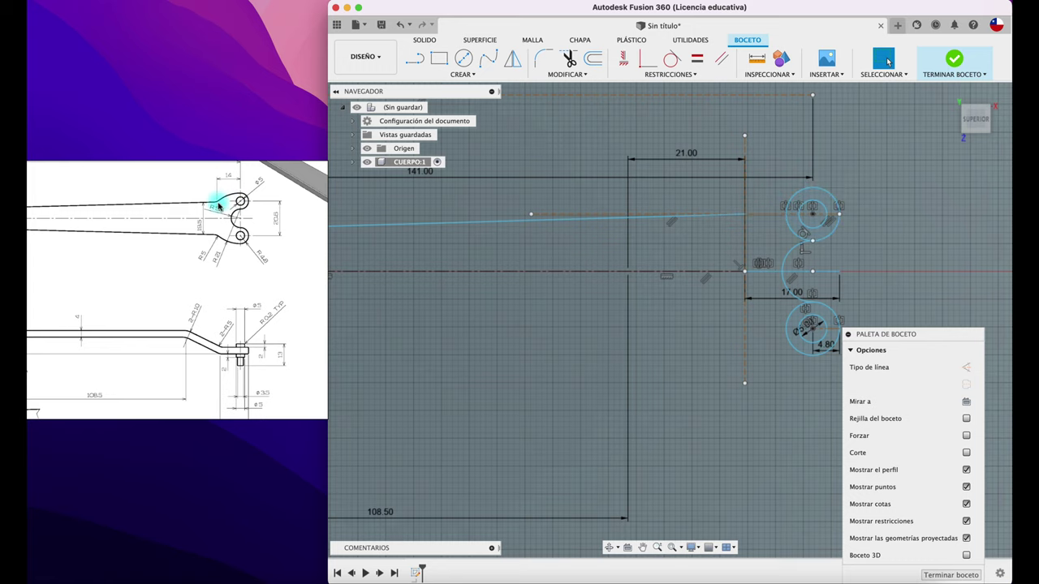
{"action": "scroll", "coordinate": [617, 278], "scroll_direction": "down", "scroll_amount": 3}
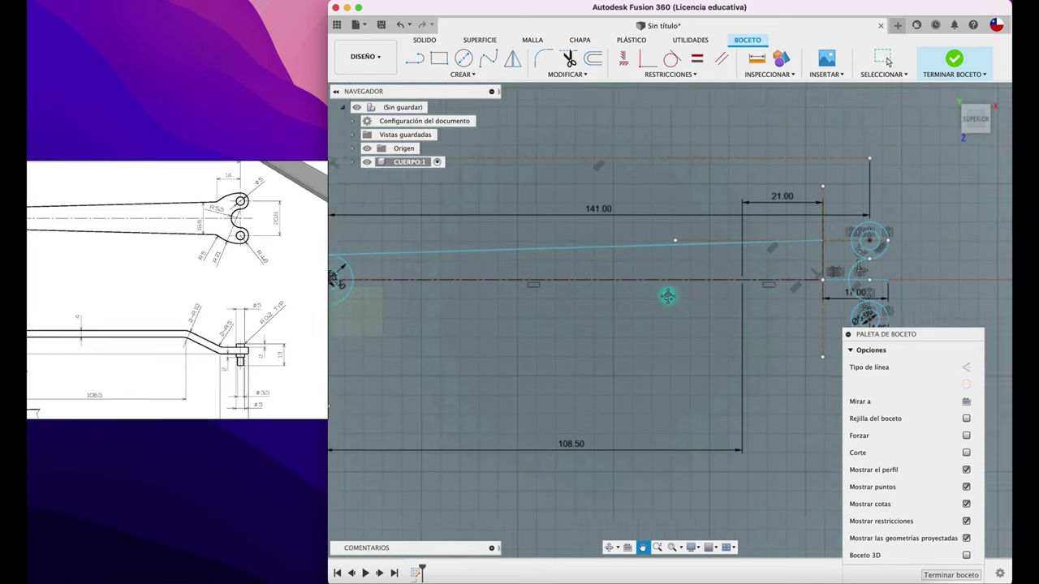
{"action": "scroll", "coordinate": [668, 295], "scroll_direction": "down", "scroll_amount": 2}
{"action": "scroll", "coordinate": [592, 285], "scroll_direction": "up", "scroll_amount": 2}
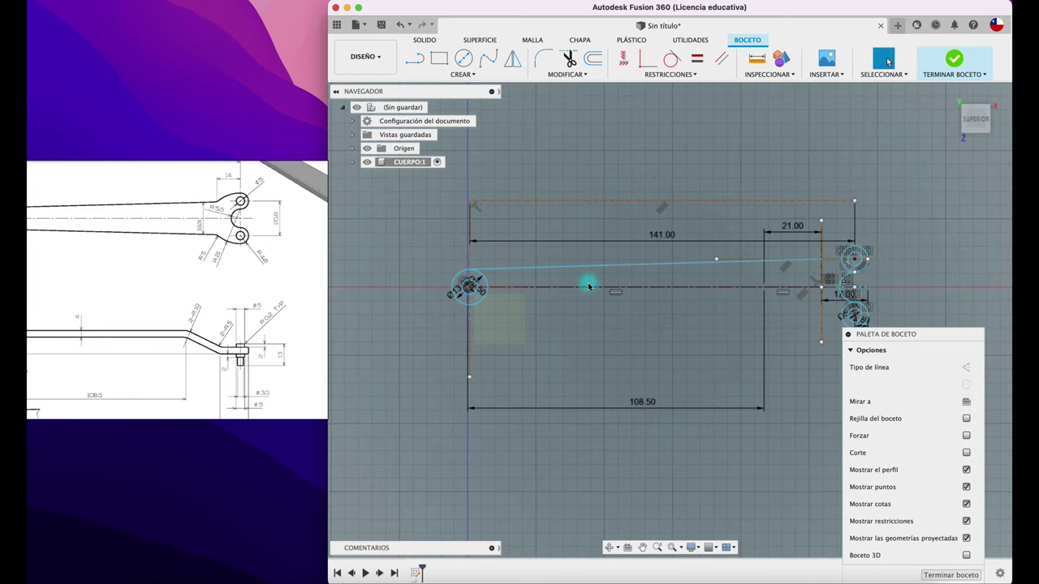
{"action": "left_click", "coordinate": [578, 270]}
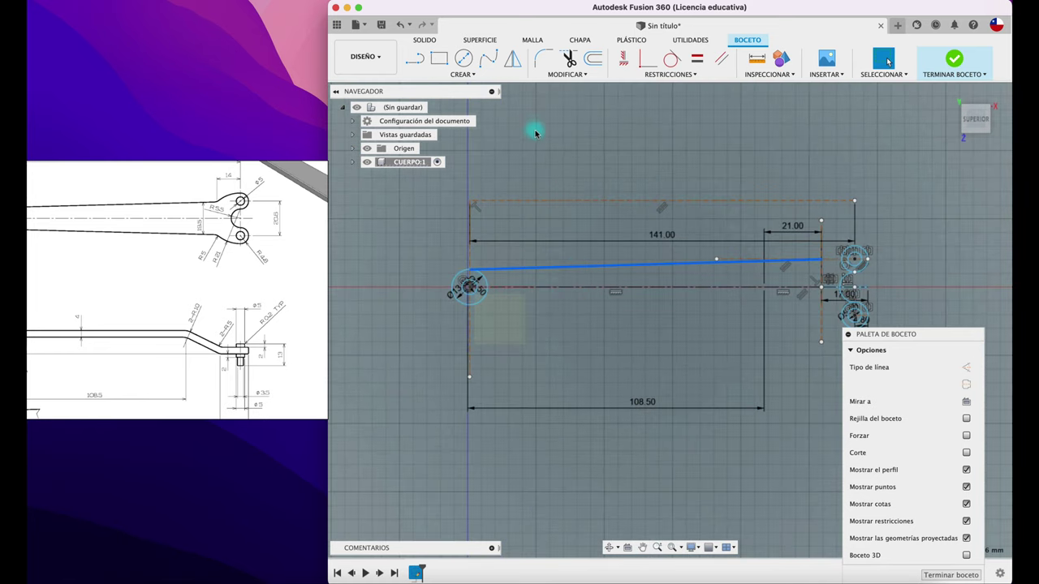
Step: Mirror the slanted arm edge about the horizontal centre line
{"action": "left_click", "coordinate": [512, 58]}
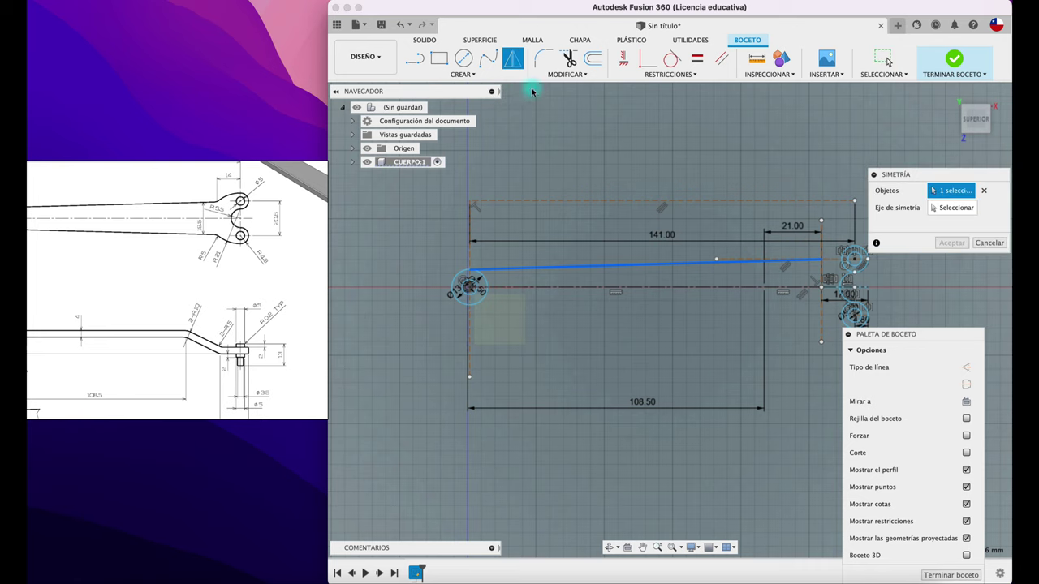
{"action": "left_click", "coordinate": [729, 289]}
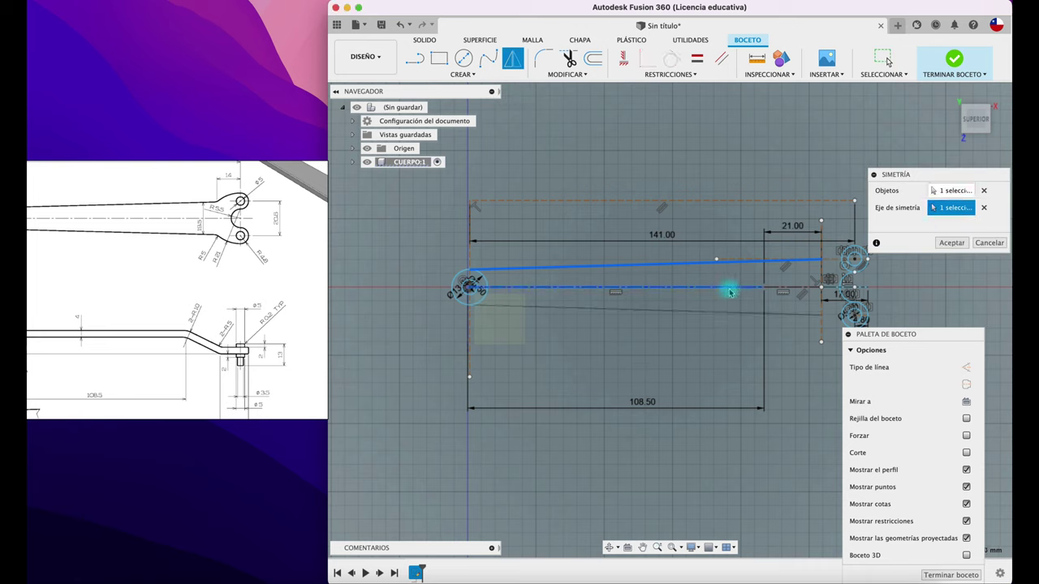
{"action": "left_click", "coordinate": [952, 243]}
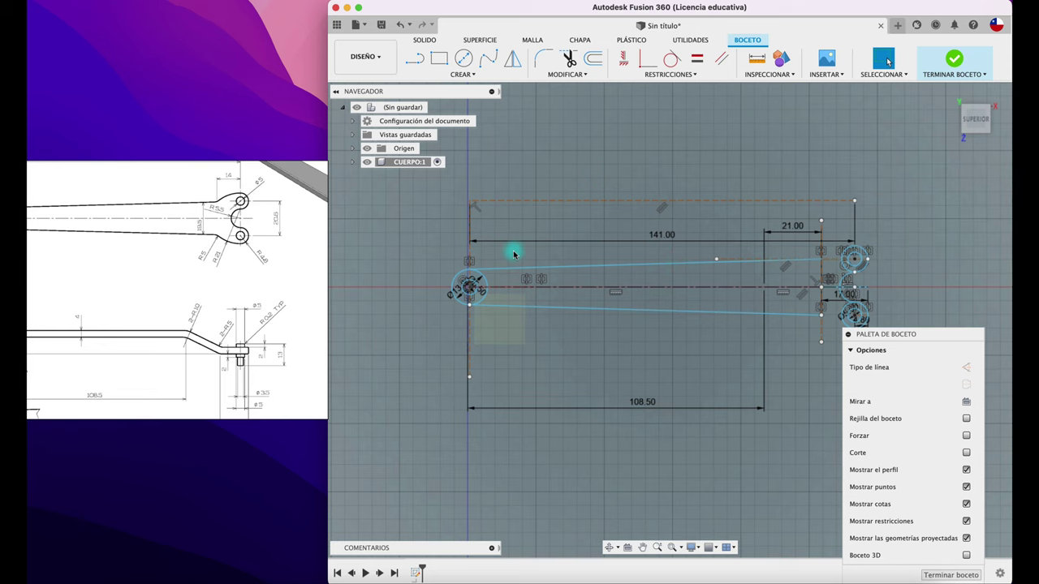
{"action": "scroll", "coordinate": [466, 264], "scroll_direction": "up", "scroll_amount": 3}
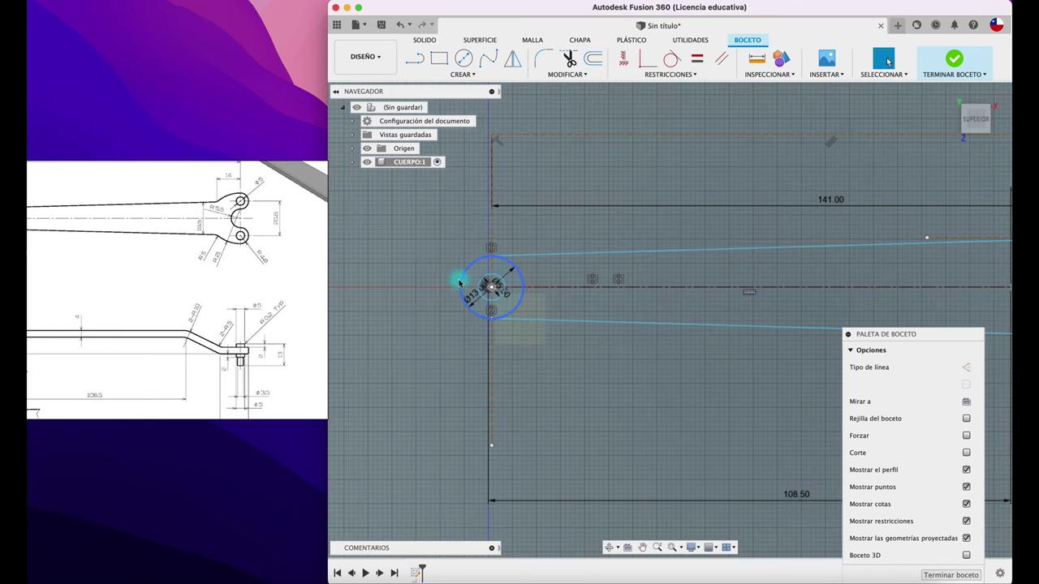
Step: Make the lower arm edge tangent to the left Ø13.00 circle
{"action": "left_click", "coordinate": [550, 242]}
{"action": "left_click", "coordinate": [670, 60]}
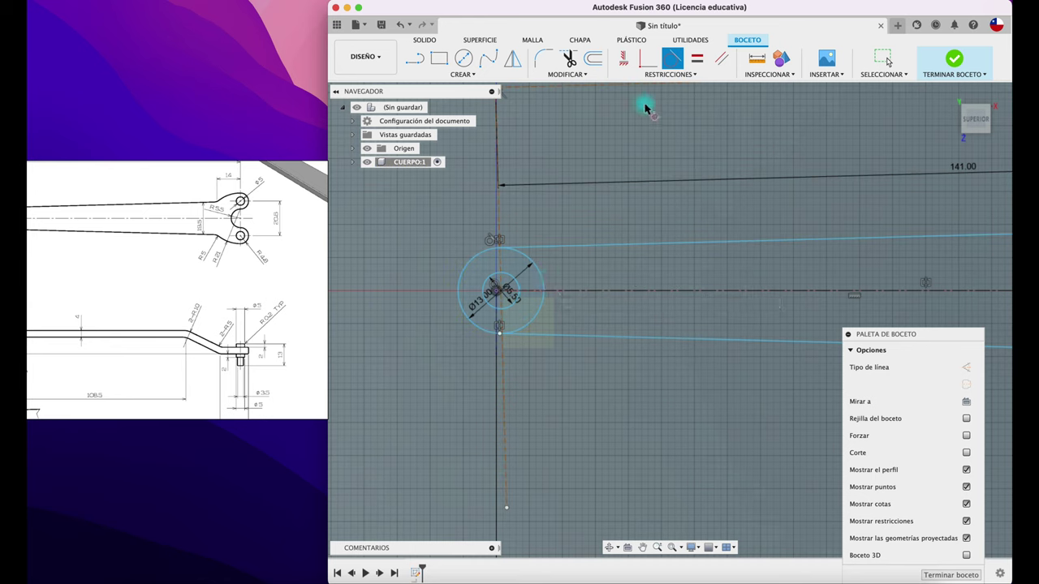
{"action": "left_click", "coordinate": [619, 341]}
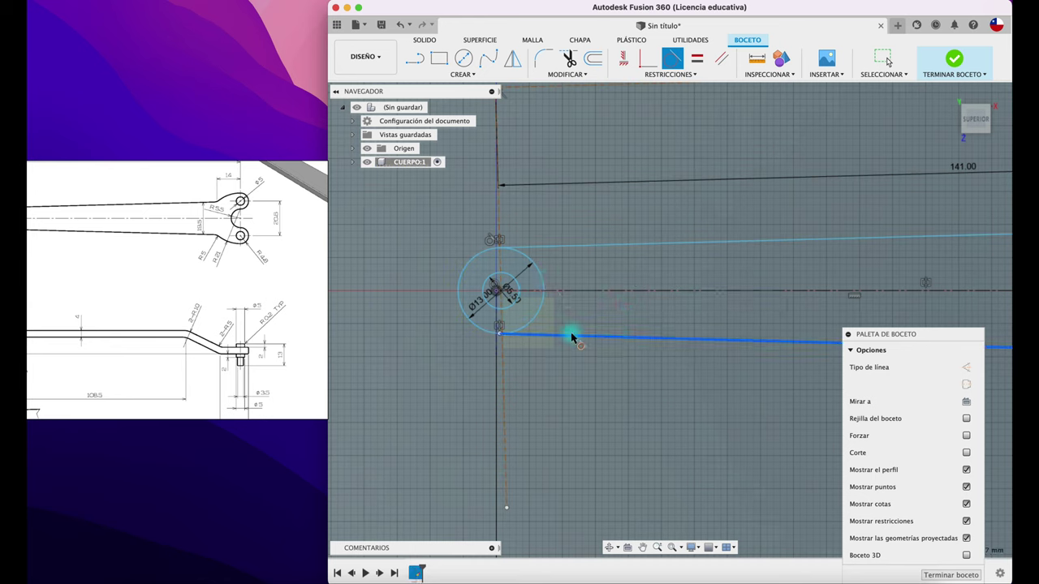
{"action": "left_click", "coordinate": [514, 326]}
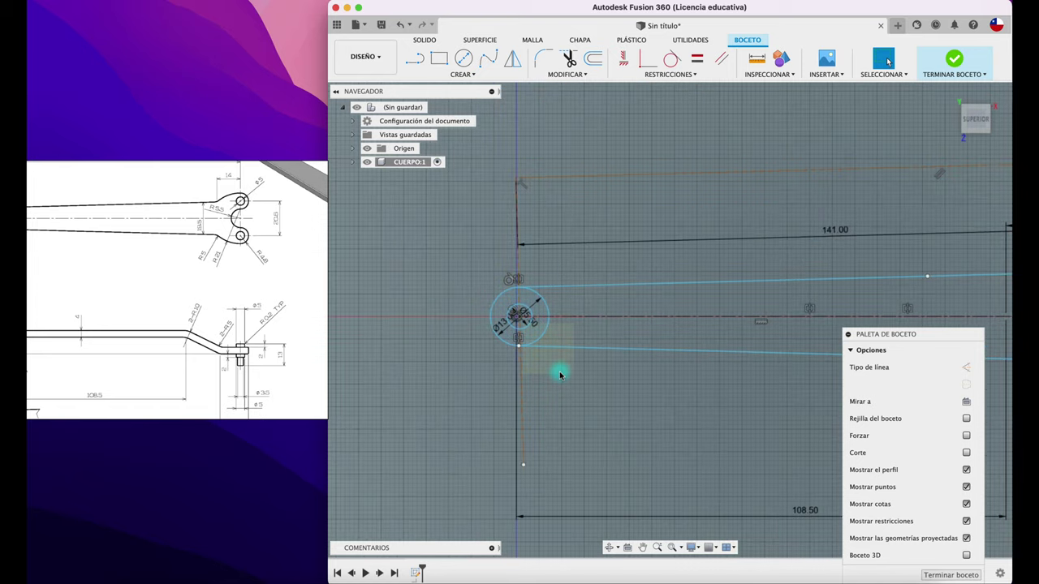
{"action": "scroll", "coordinate": [558, 374], "scroll_direction": "down", "scroll_amount": 4}
{"action": "middle_click_drag", "start_coordinate": [558, 374], "coordinate": [563, 327]}
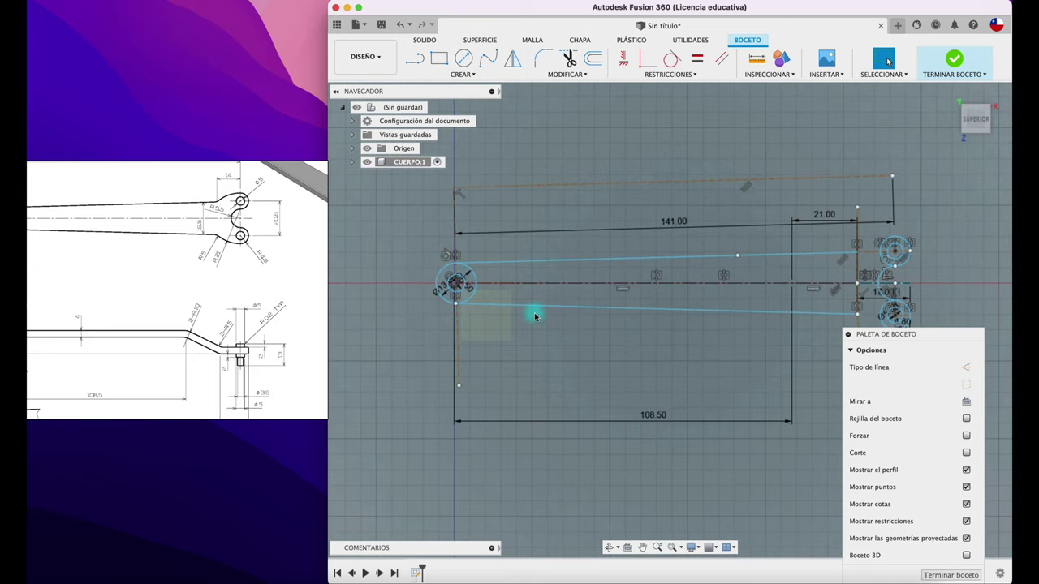
{"action": "key", "text": "t"}
{"action": "scroll", "coordinate": [479, 288], "scroll_direction": "down", "scroll_amount": 3}
{"action": "scroll", "coordinate": [478, 288], "scroll_direction": "up", "scroll_amount": 3}
Step: Trim away the left circle's arc lying inside the arm
{"action": "scroll", "coordinate": [479, 288], "scroll_direction": "up", "scroll_amount": 2}
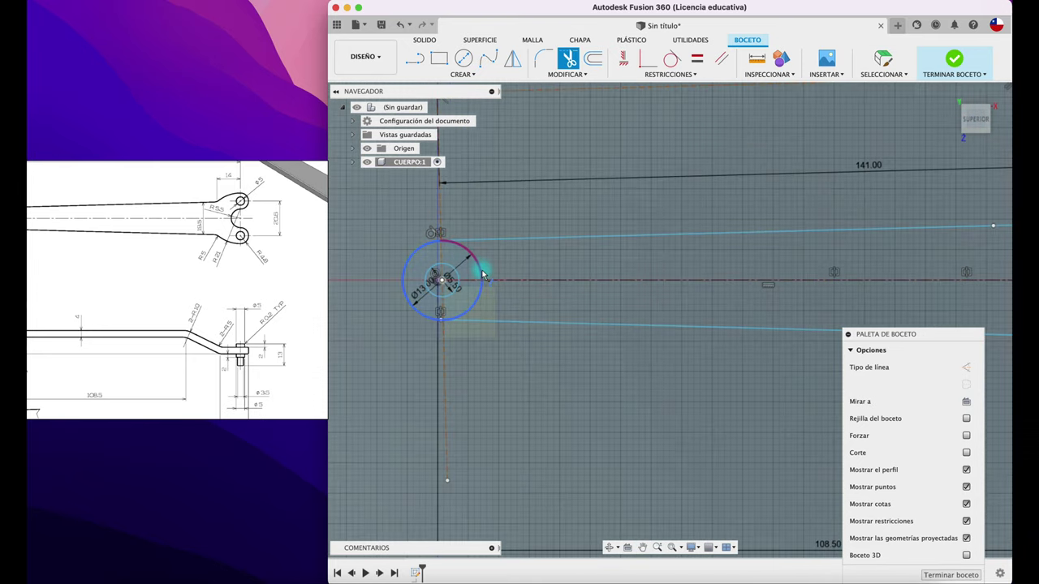
{"action": "left_click", "coordinate": [480, 273]}
{"action": "scroll", "coordinate": [522, 290], "scroll_direction": "down", "scroll_amount": 3}
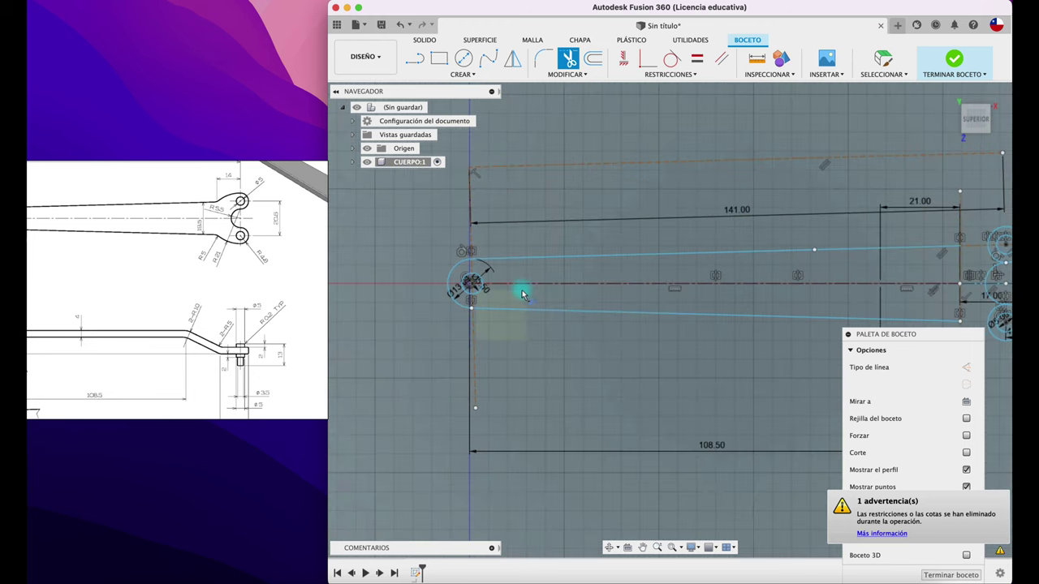
{"action": "scroll", "coordinate": [689, 332], "scroll_direction": "down", "scroll_amount": 2}
Step: Zoom in on the right-end pin circles and open the sketch Create menu
{"action": "middle_click_drag", "start_coordinate": [689, 332], "coordinate": [495, 318]}
{"action": "scroll", "coordinate": [495, 318], "scroll_direction": "down", "scroll_amount": 1}
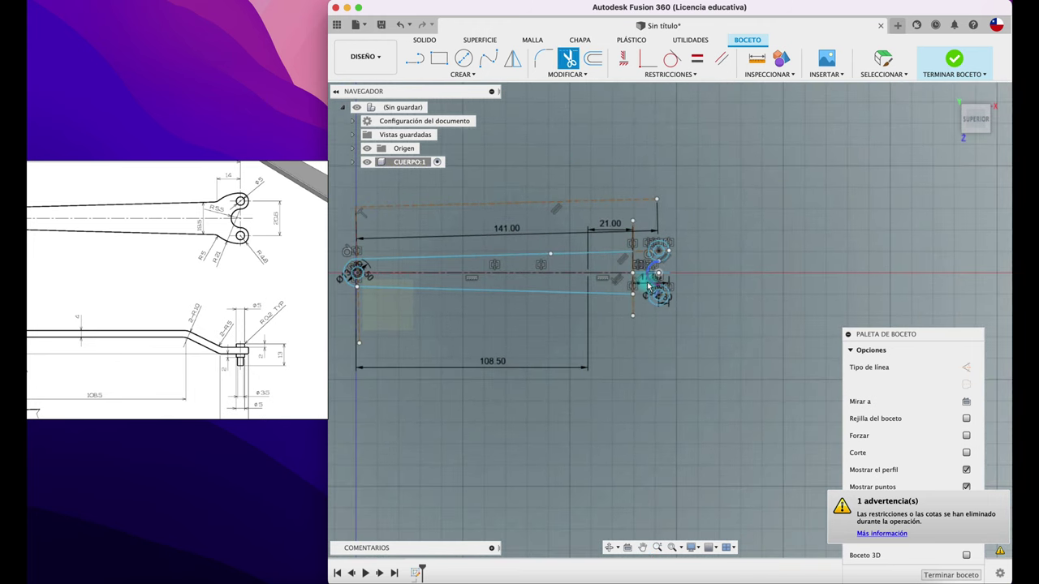
{"action": "scroll", "coordinate": [653, 280], "scroll_direction": "up", "scroll_amount": 2}
{"action": "scroll", "coordinate": [661, 243], "scroll_direction": "up", "scroll_amount": 2}
{"action": "scroll", "coordinate": [645, 247], "scroll_direction": "up", "scroll_amount": 2}
{"action": "middle_click_drag", "start_coordinate": [642, 248], "coordinate": [667, 285]}
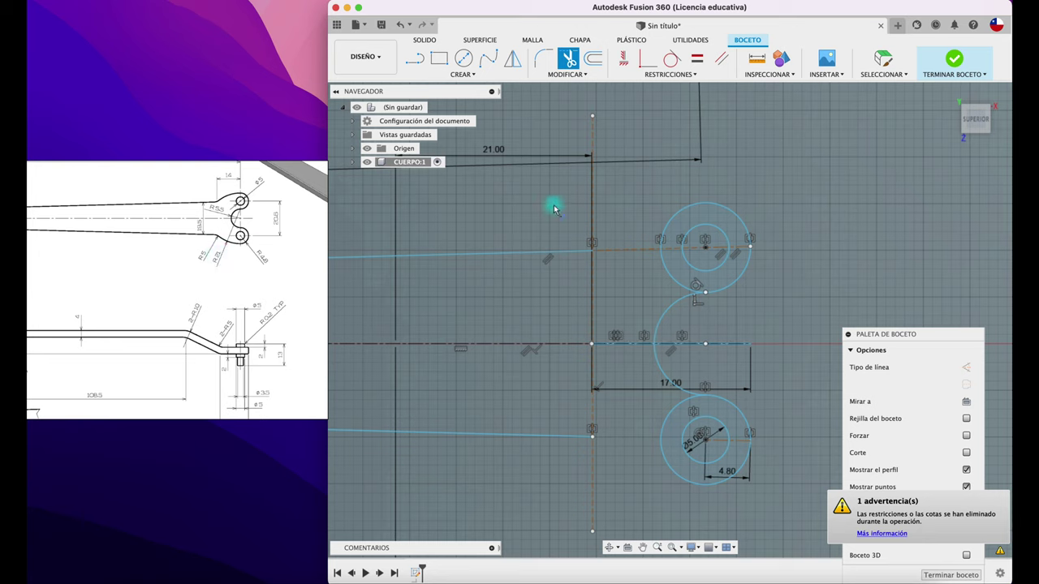
{"action": "left_click", "coordinate": [464, 75]}
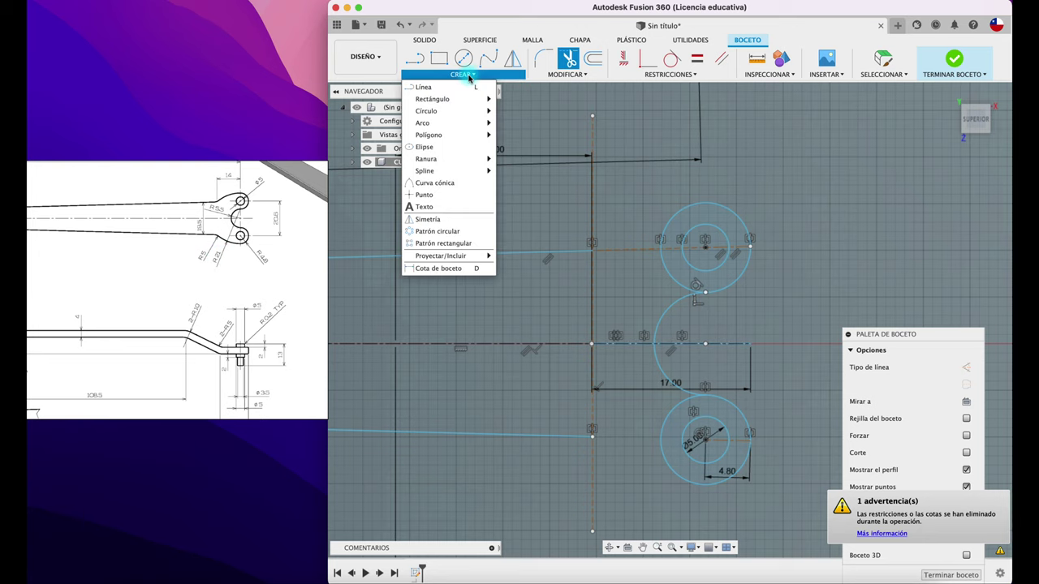
{"action": "mouse_move", "coordinate": [447, 123]}
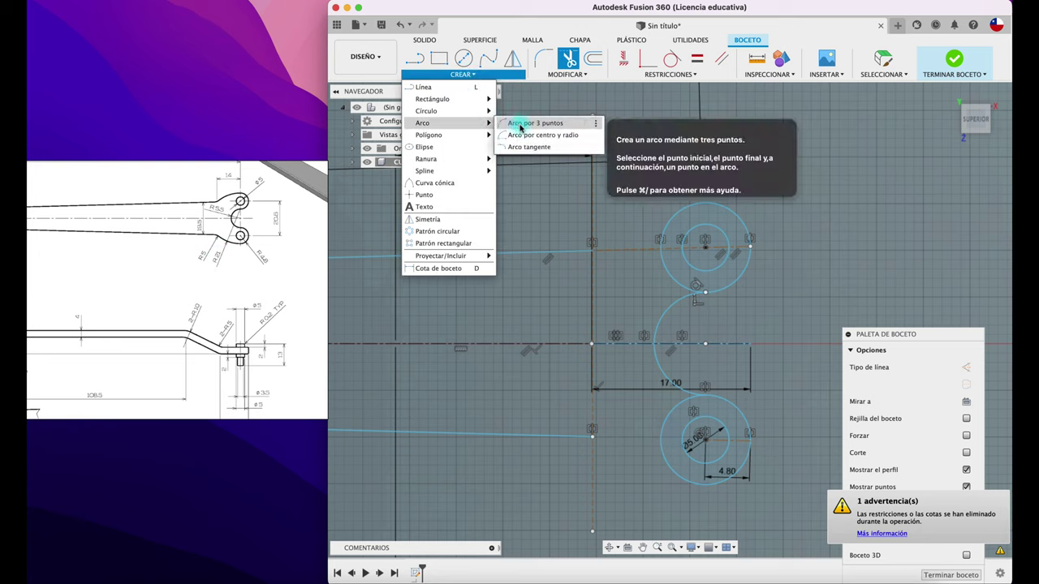
Step: Draw a three-point arc from the upper side line's end to the upper pin circle's top
{"action": "left_click", "coordinate": [520, 126]}
{"action": "scroll", "coordinate": [595, 254], "scroll_direction": "up", "scroll_amount": 1}
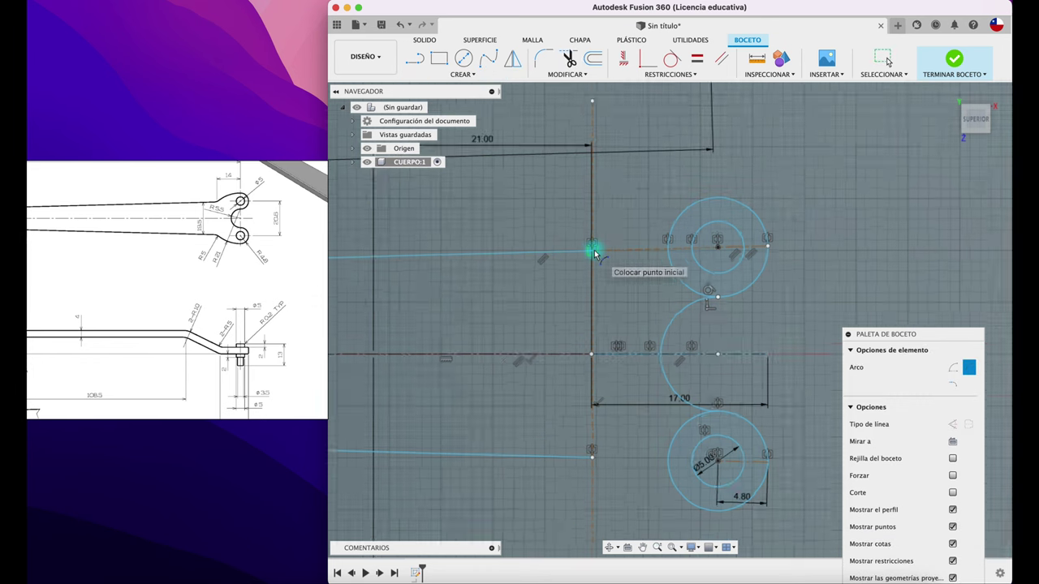
{"action": "scroll", "coordinate": [595, 254], "scroll_direction": "up", "scroll_amount": 3}
{"action": "left_click", "coordinate": [591, 248]}
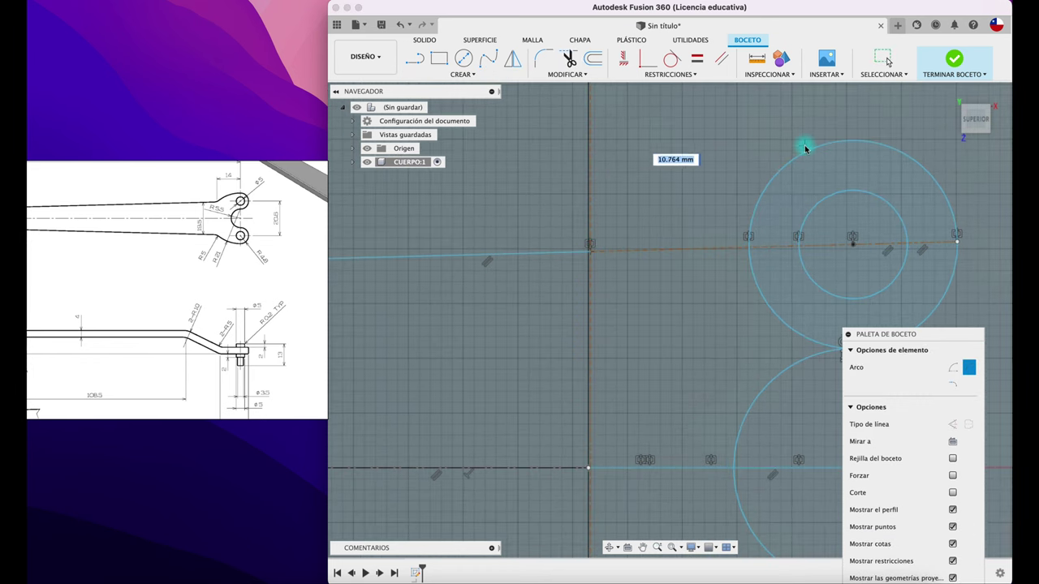
{"action": "left_click", "coordinate": [839, 142]}
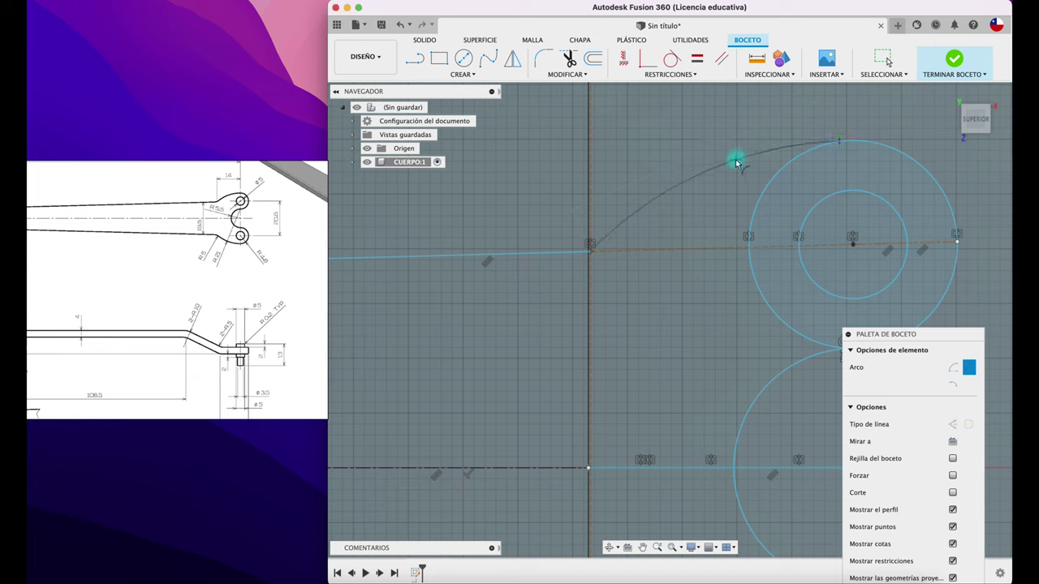
{"action": "left_click", "coordinate": [725, 166]}
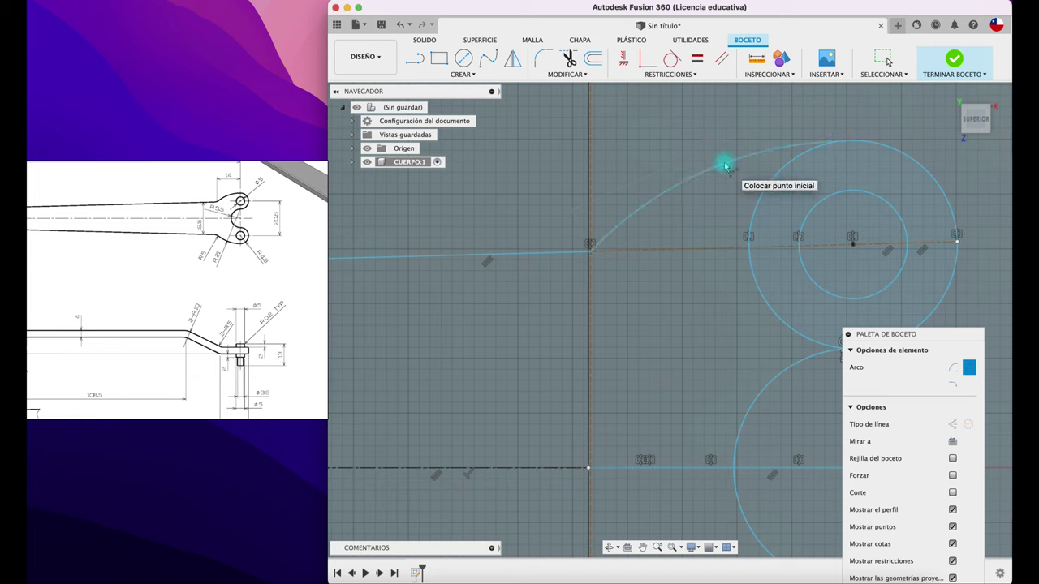
Step: Add a radius dimension to the new arc, reading R16.36
{"action": "key", "text": "d"}
{"action": "left_click", "coordinate": [697, 180]}
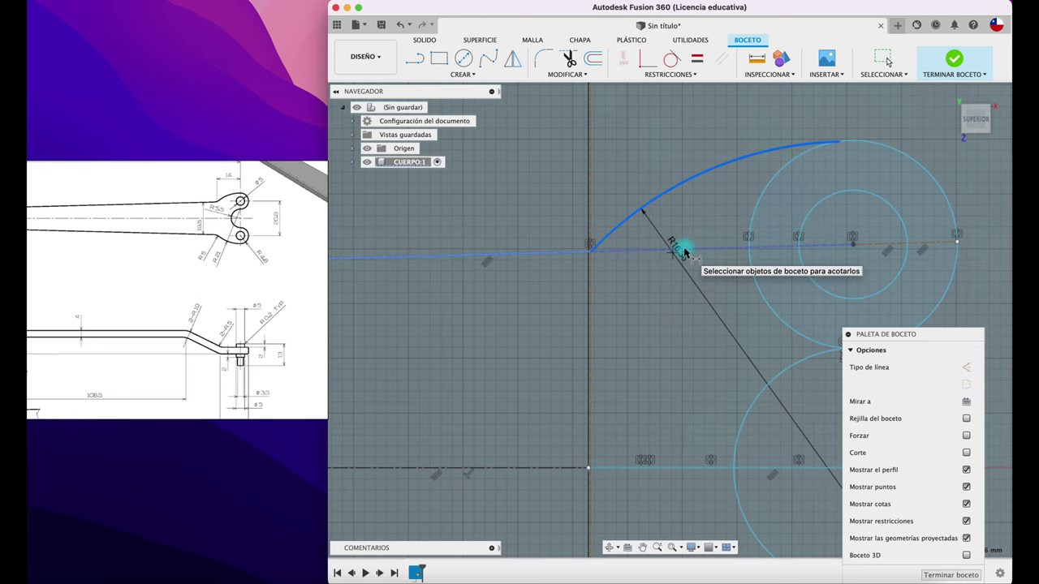
{"action": "left_click", "coordinate": [680, 252]}
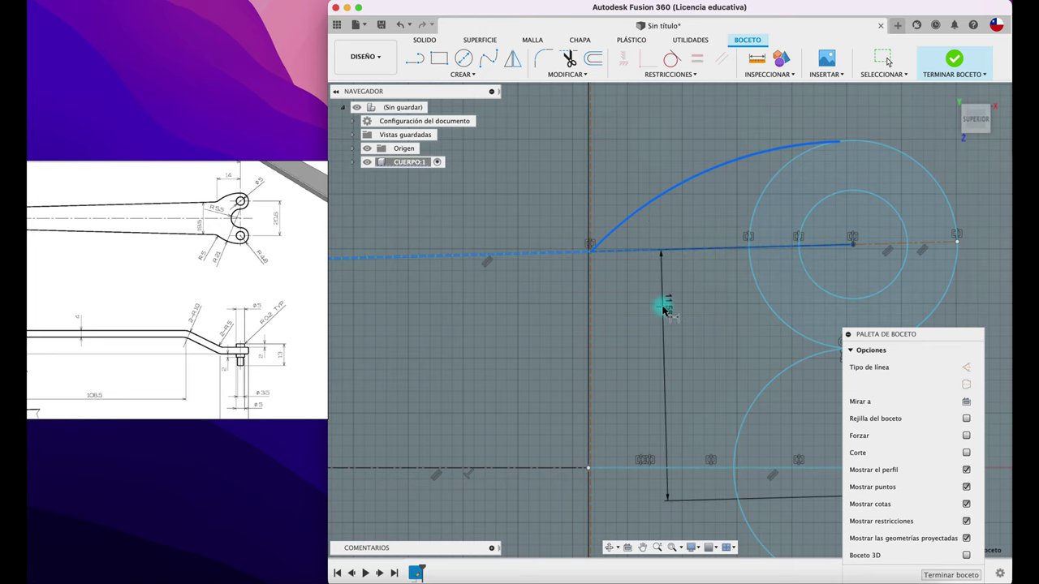
{"action": "key", "text": "Escape"}
{"action": "scroll", "coordinate": [634, 268], "scroll_direction": "down", "scroll_amount": 3}
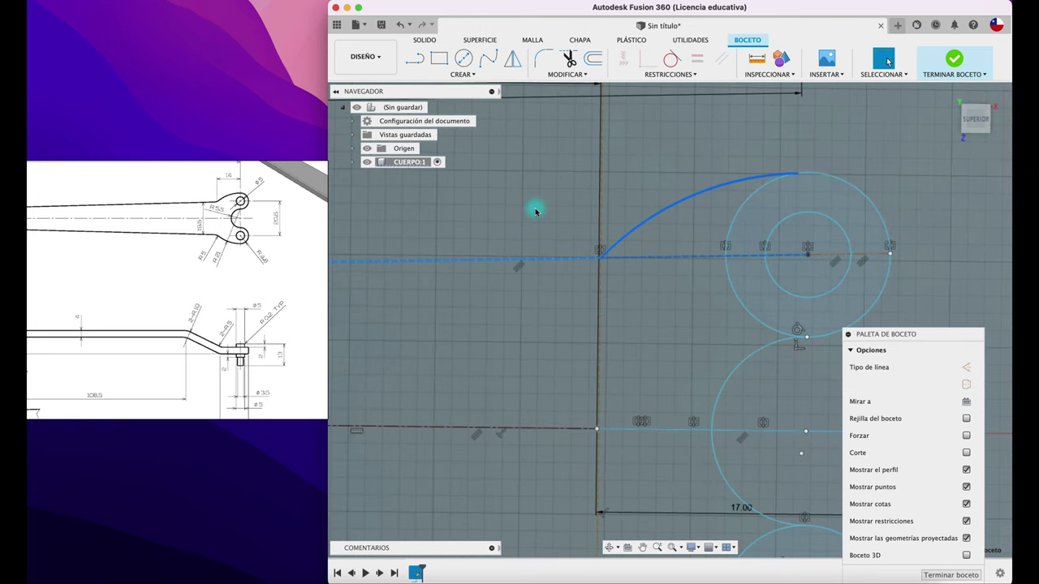
{"action": "left_click", "coordinate": [536, 211]}
{"action": "scroll", "coordinate": [536, 211], "scroll_direction": "down", "scroll_amount": 3}
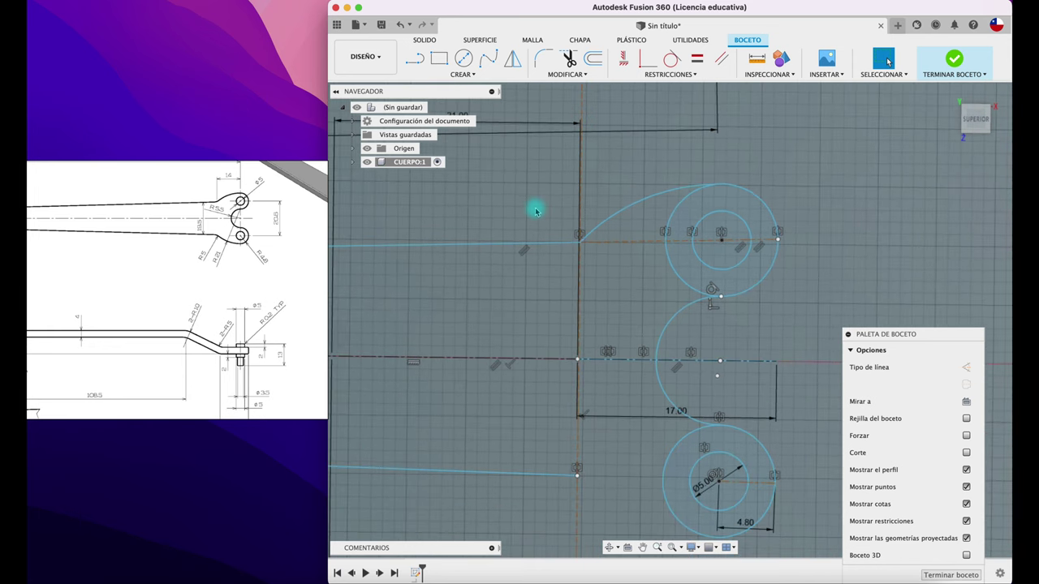
{"action": "key", "text": "d"}
{"action": "left_click", "coordinate": [632, 198]}
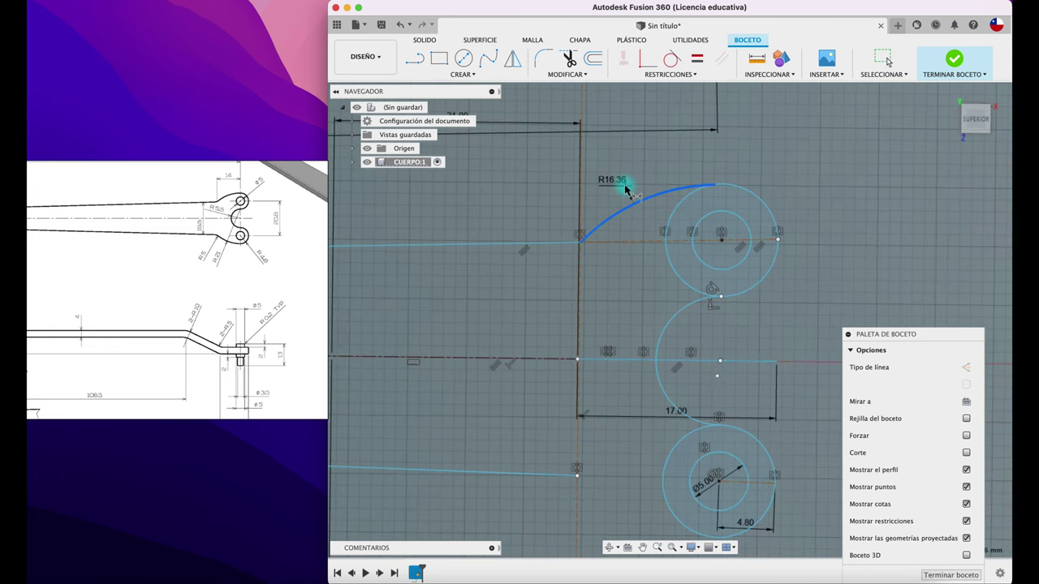
{"action": "left_click", "coordinate": [625, 177]}
{"action": "type", "text": "21"}
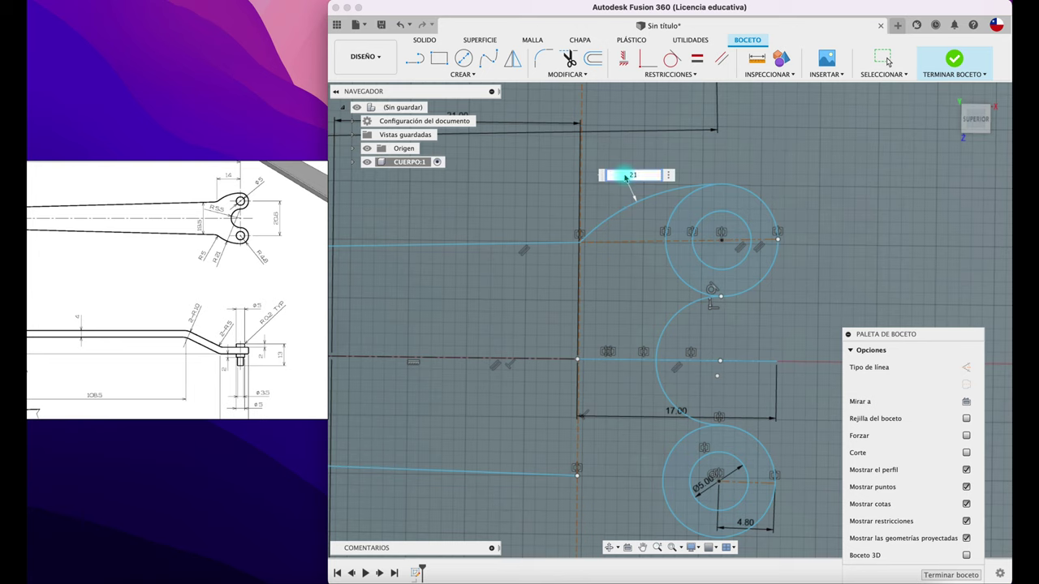
{"action": "key", "text": "Return"}
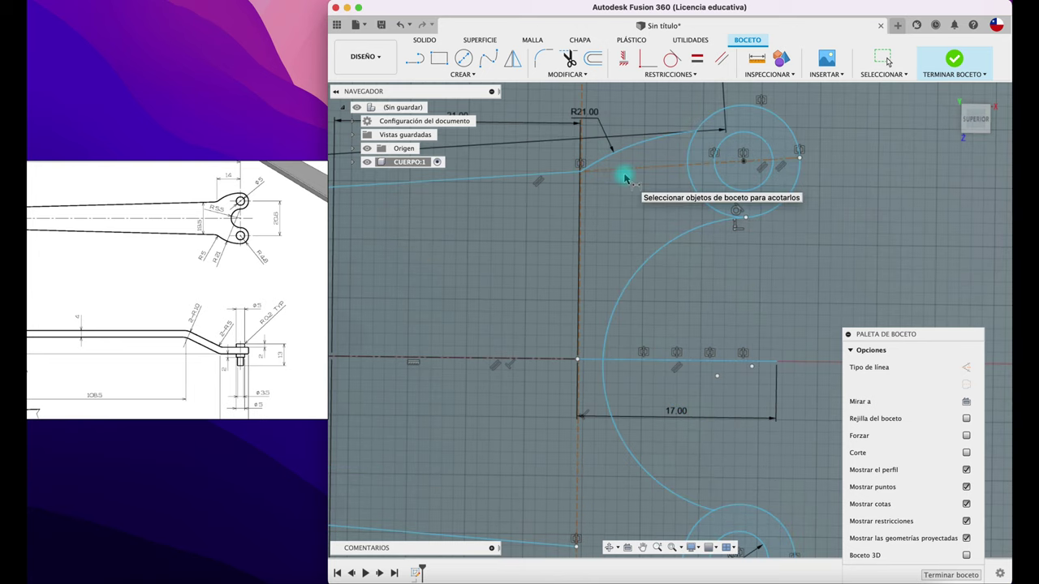
{"action": "key", "text": "Escape"}
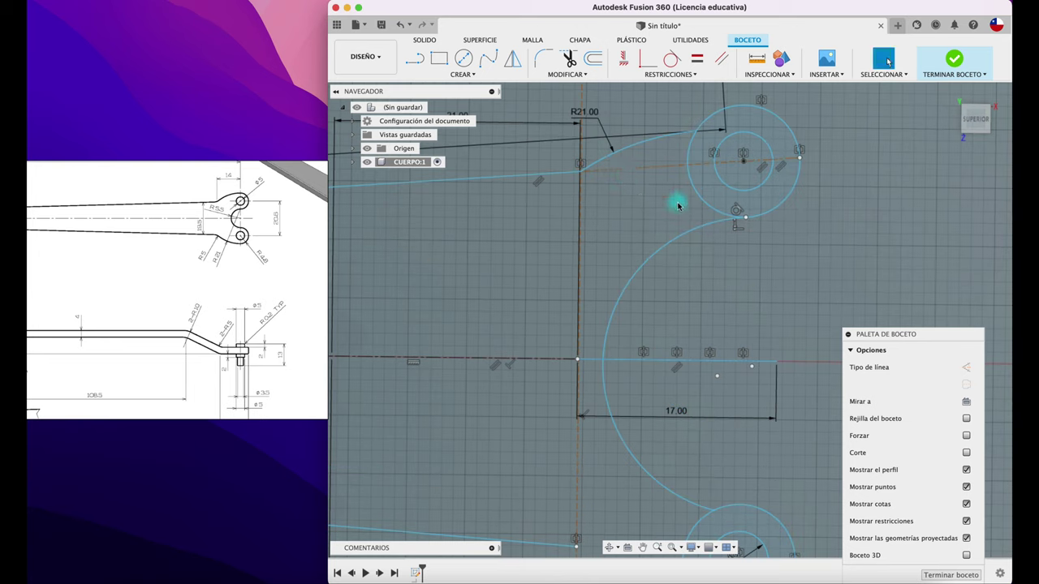
{"action": "scroll", "coordinate": [744, 266], "scroll_direction": "down", "scroll_amount": 3}
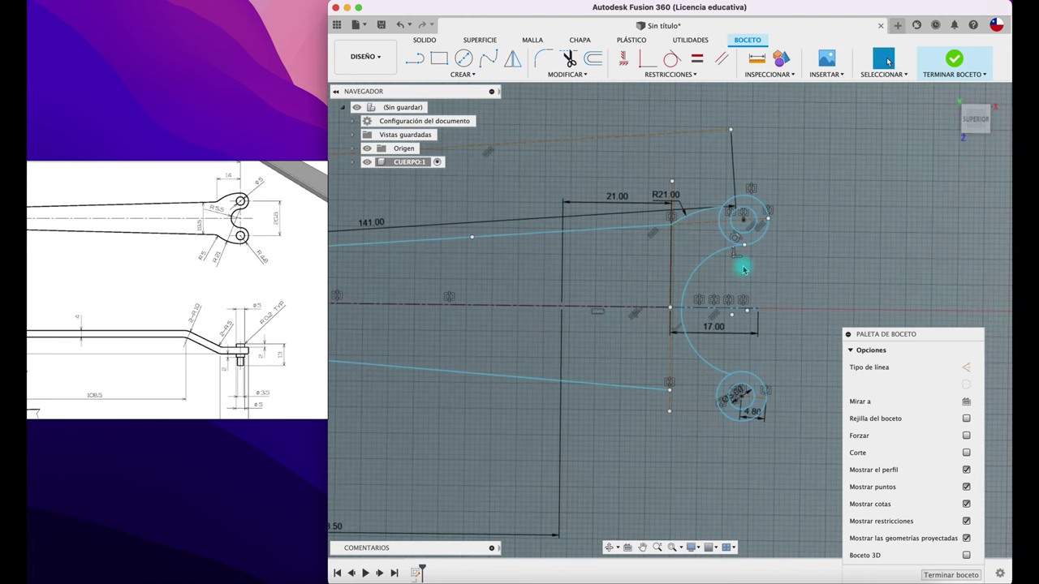
{"action": "scroll", "coordinate": [743, 268], "scroll_direction": "down", "scroll_amount": 2}
{"action": "scroll", "coordinate": [743, 270], "scroll_direction": "up", "scroll_amount": 1}
{"action": "scroll", "coordinate": [743, 270], "scroll_direction": "up", "scroll_amount": 2}
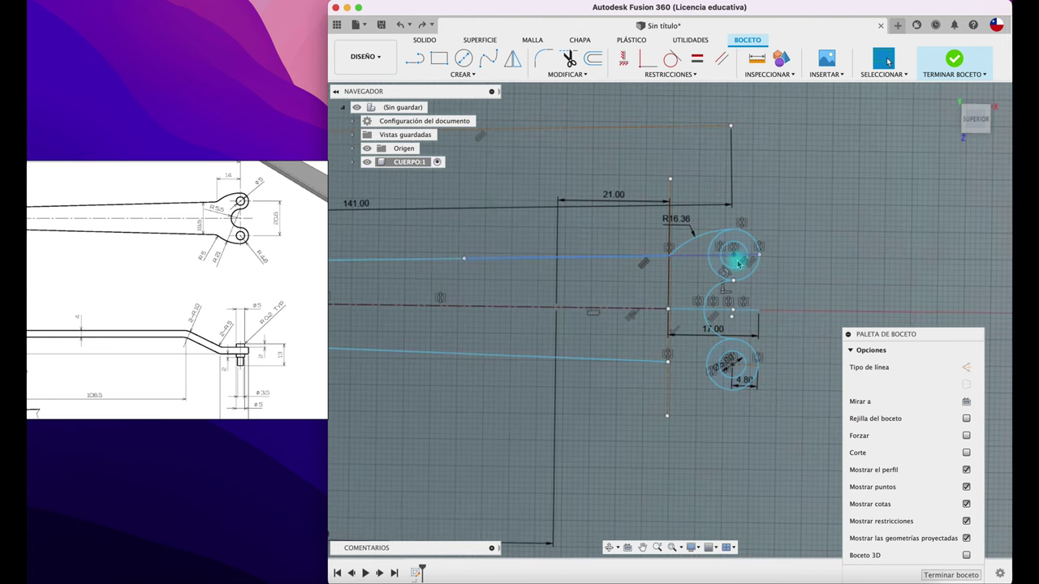
{"action": "scroll", "coordinate": [742, 269], "scroll_direction": "up", "scroll_amount": 1}
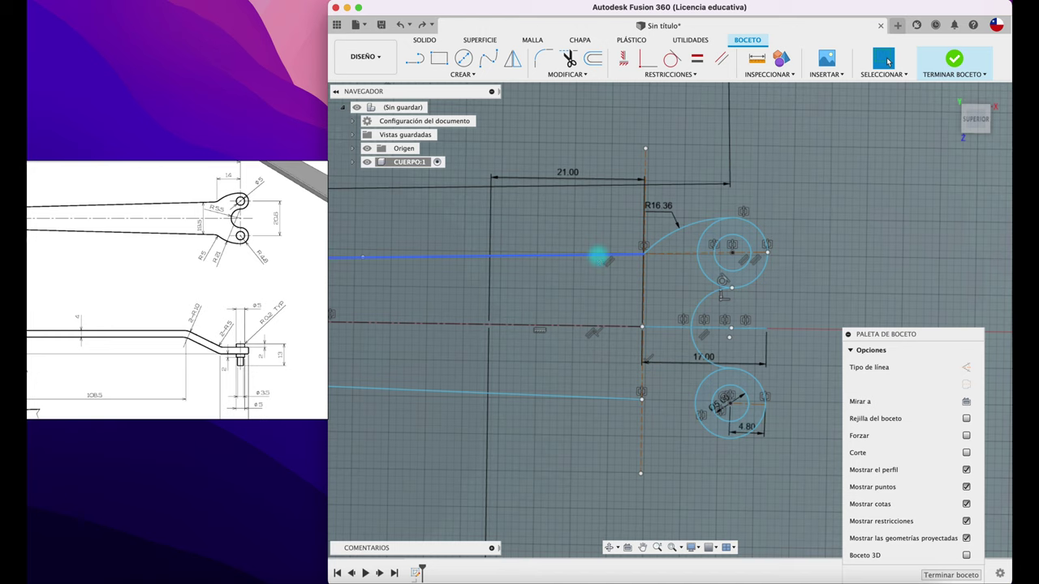
Step: Apply Fix constraints to the upper side line and the upper outer circle
{"action": "left_click", "coordinate": [597, 257]}
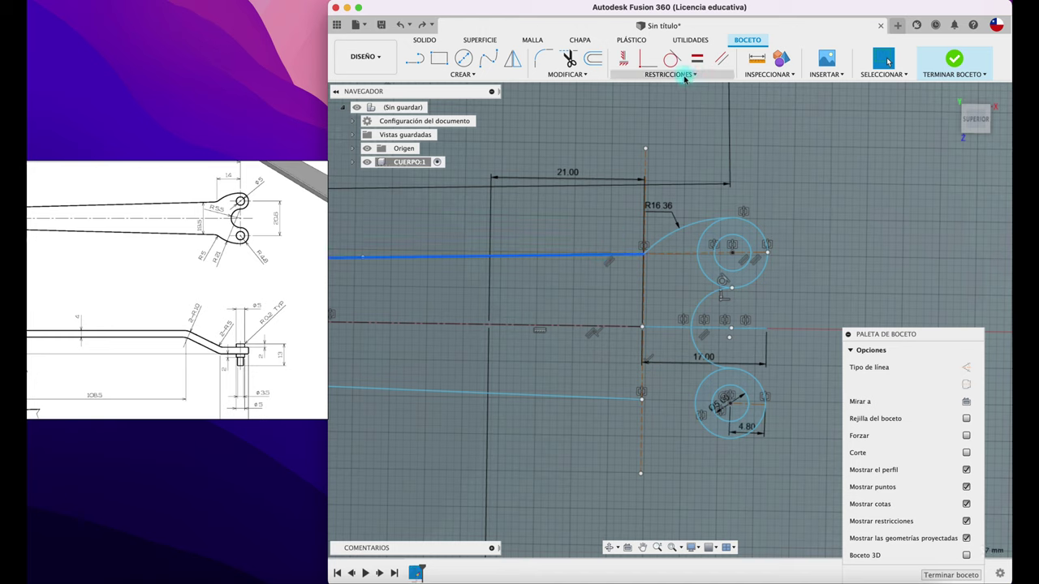
{"action": "left_click", "coordinate": [684, 74]}
{"action": "left_click", "coordinate": [654, 160]}
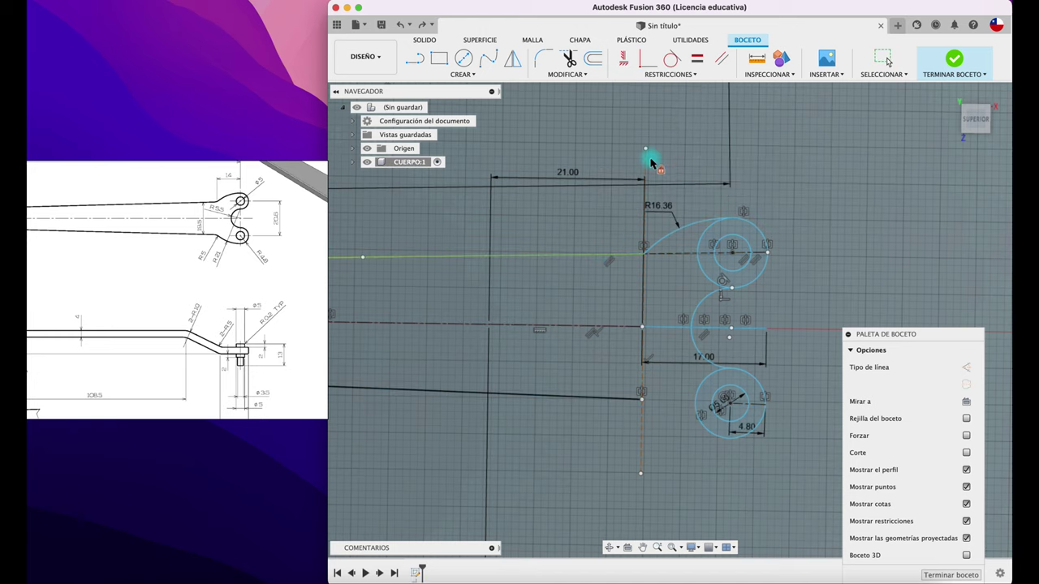
{"action": "left_click", "coordinate": [745, 223]}
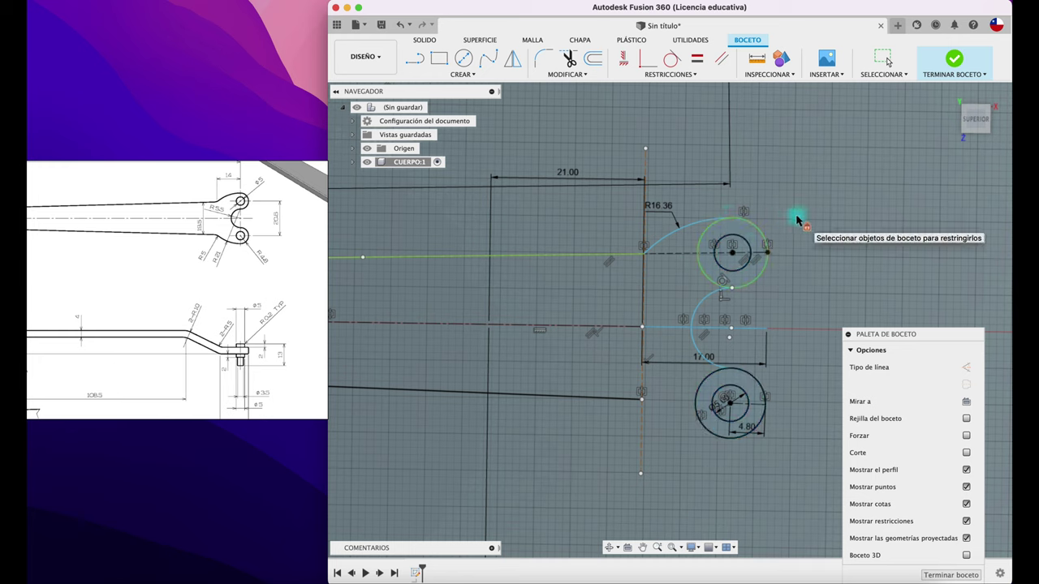
{"action": "key", "text": "Escape"}
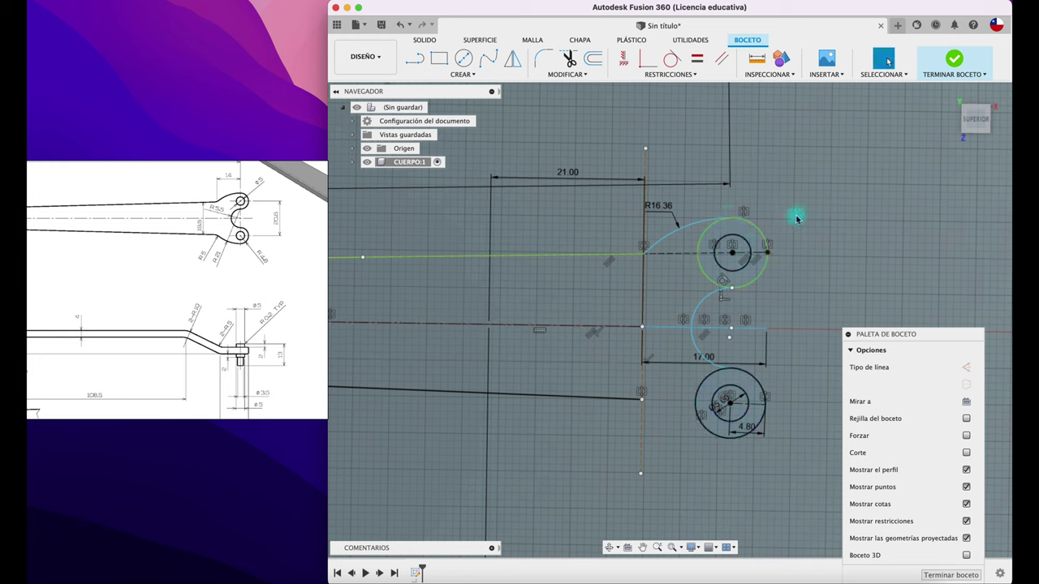
Step: Change the connecting arc's radius dimension from R16.36 to 21
{"action": "double_click", "coordinate": [658, 211]}
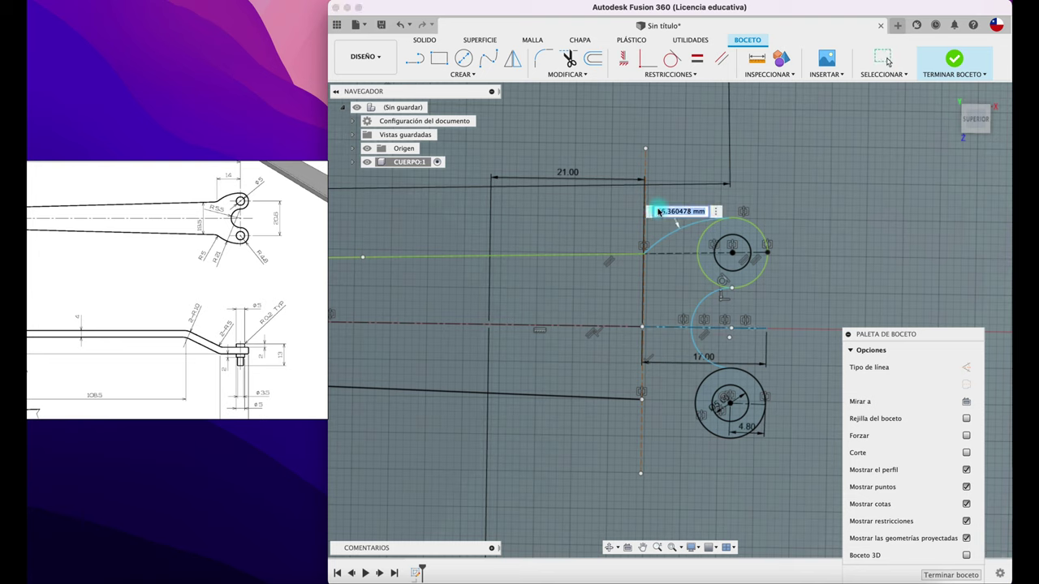
{"action": "type", "text": "21"}
{"action": "key", "text": "Return"}
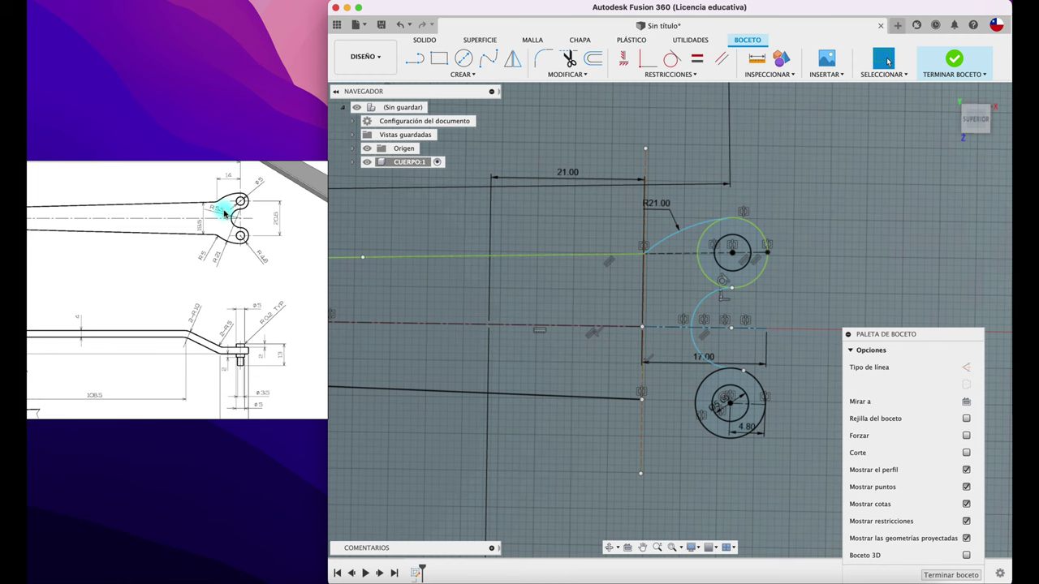
{"action": "scroll", "coordinate": [586, 222], "scroll_direction": "up", "scroll_amount": 5}
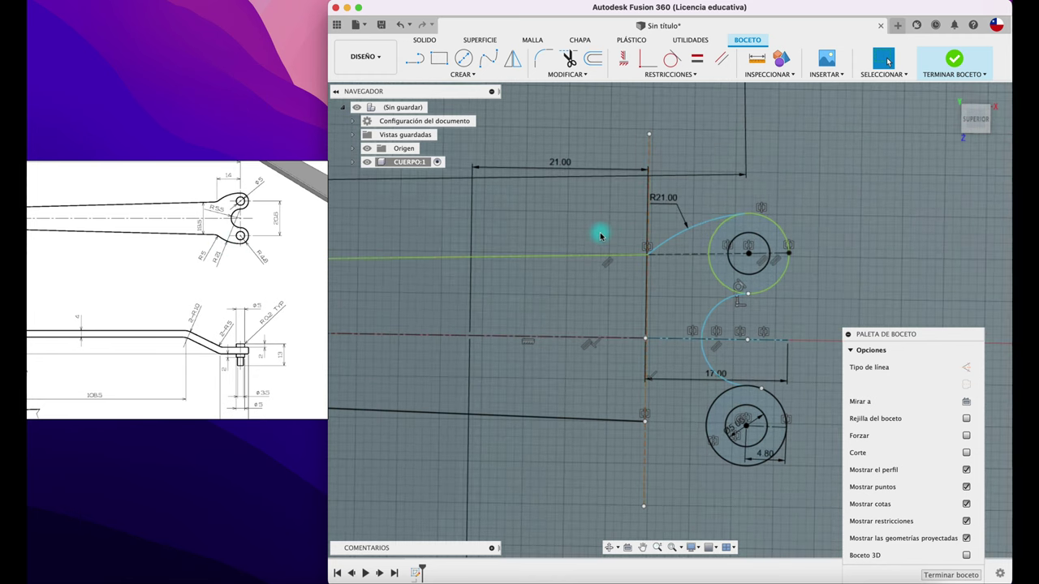
Step: Fillet the corner between the upper side line and the R21 arc with 5 mm
{"action": "key", "text": "f"}
{"action": "left_click", "coordinate": [641, 262]}
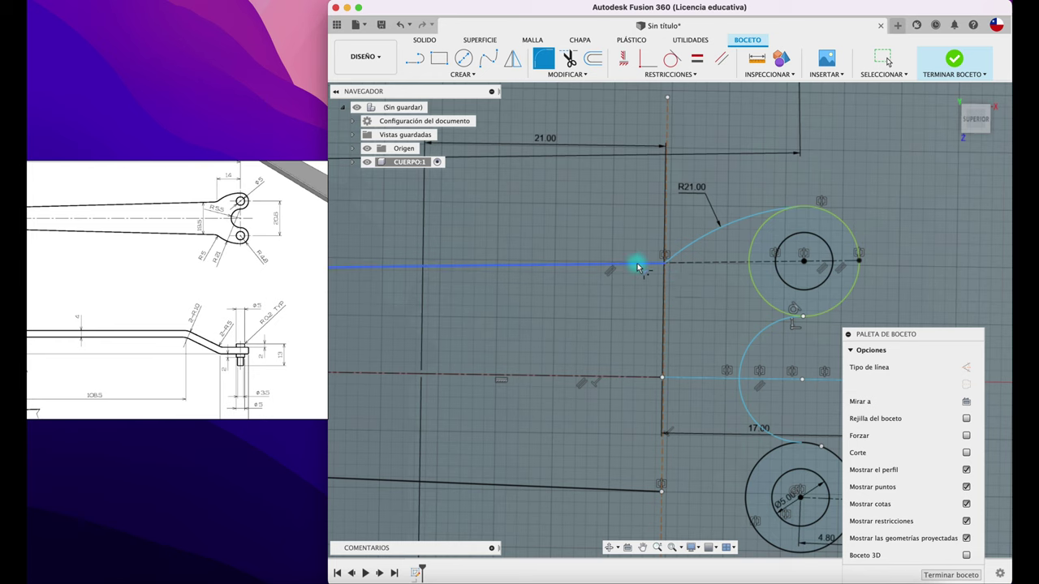
{"action": "left_click", "coordinate": [680, 258]}
{"action": "key", "text": "Return"}
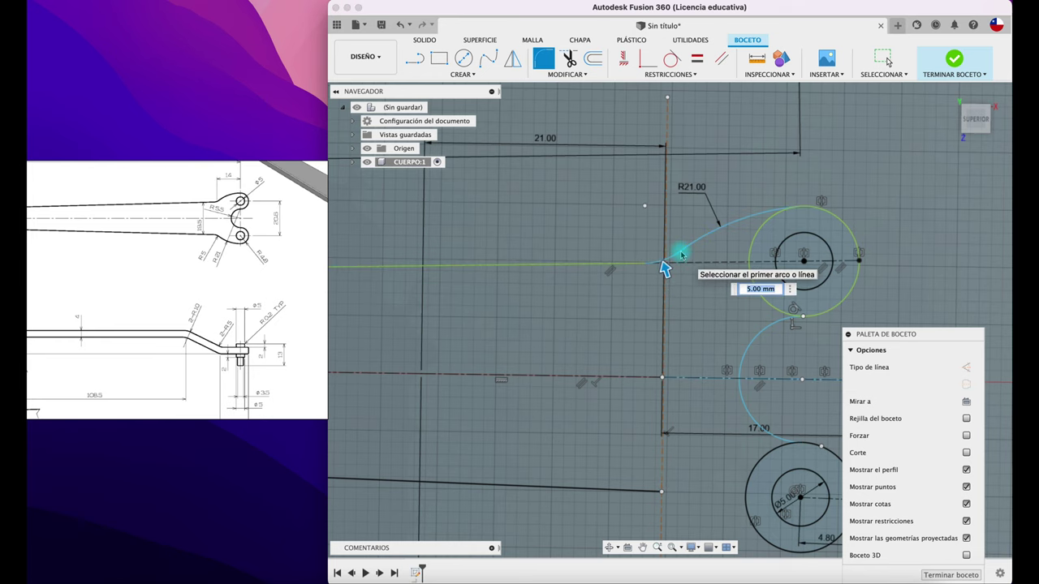
{"action": "key", "text": "Escape"}
{"action": "scroll", "coordinate": [543, 328], "scroll_direction": "down", "scroll_amount": 3}
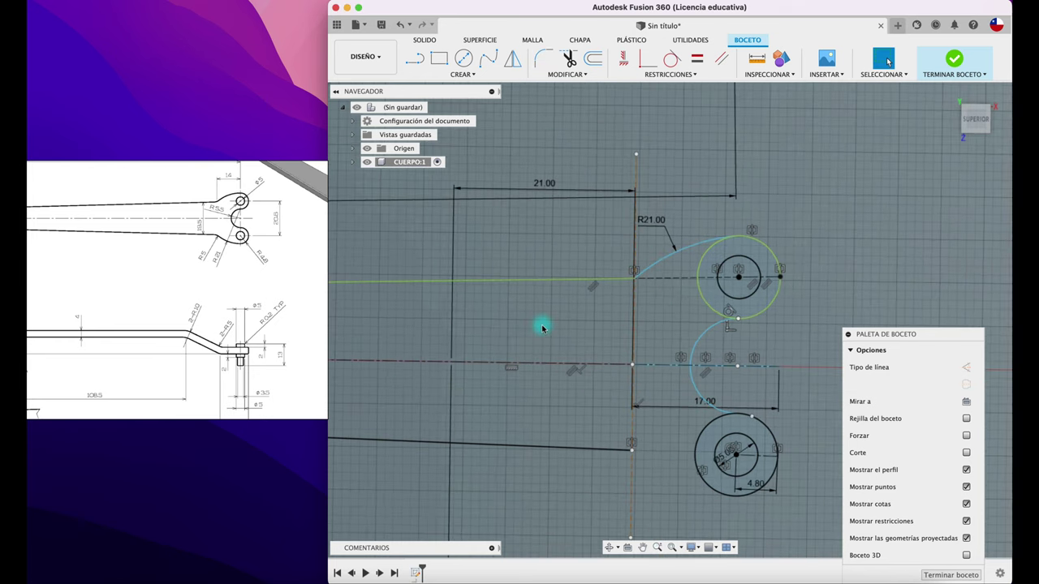
{"action": "scroll", "coordinate": [542, 327], "scroll_direction": "up", "scroll_amount": 3}
Step: Reapply the 5 mm fillet between the R21 arc and the straight line it meets
{"action": "left_click", "coordinate": [540, 59]}
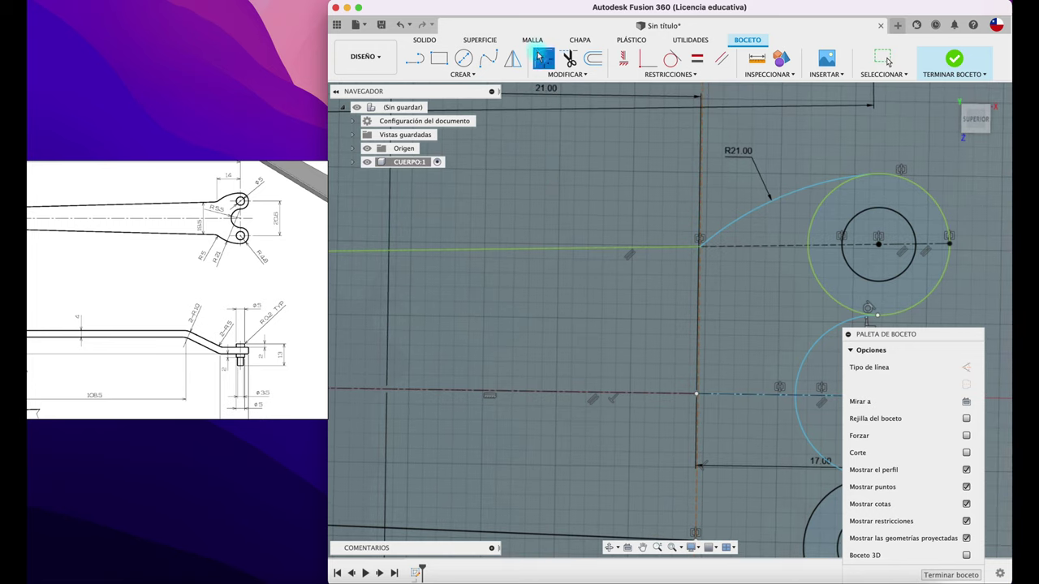
{"action": "left_click", "coordinate": [719, 232]}
{"action": "left_click", "coordinate": [677, 250]}
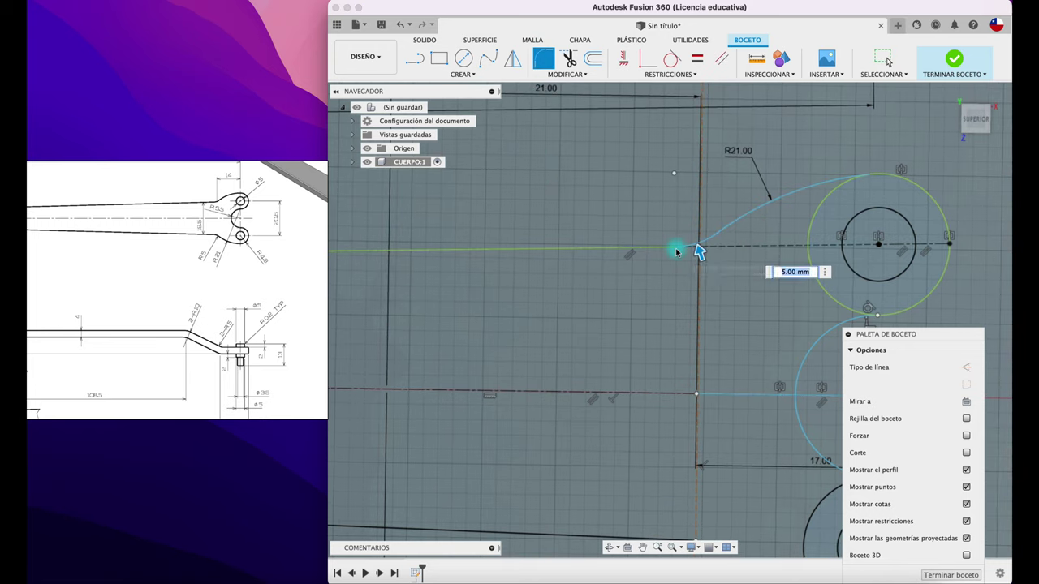
{"action": "key", "text": "Return"}
{"action": "key", "text": "Escape"}
{"action": "scroll", "coordinate": [638, 284], "scroll_direction": "up", "scroll_amount": 1}
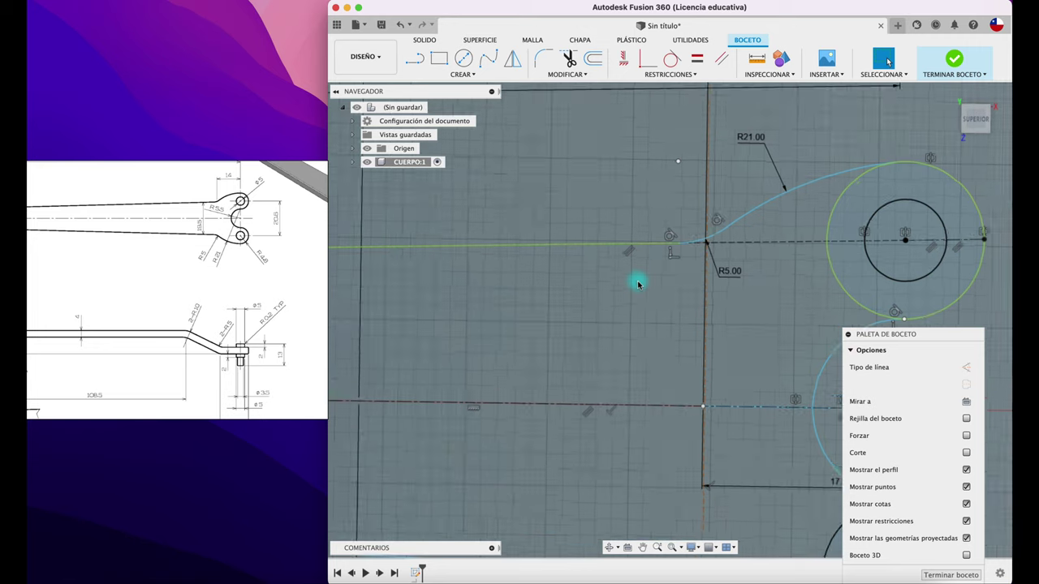
{"action": "scroll", "coordinate": [638, 284], "scroll_direction": "down", "scroll_amount": 1}
{"action": "scroll", "coordinate": [637, 284], "scroll_direction": "down", "scroll_amount": 3}
{"action": "scroll", "coordinate": [638, 284], "scroll_direction": "down", "scroll_amount": 2}
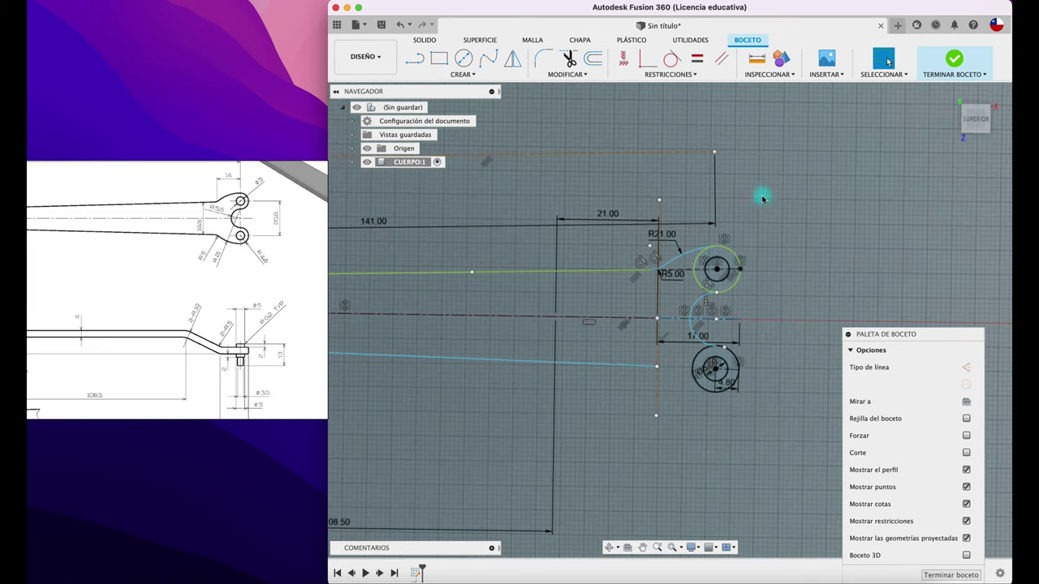
Step: Mirror the R21 arc and R5 fillet across the horizontal centre line to the lower side
{"action": "left_click", "coordinate": [512, 59]}
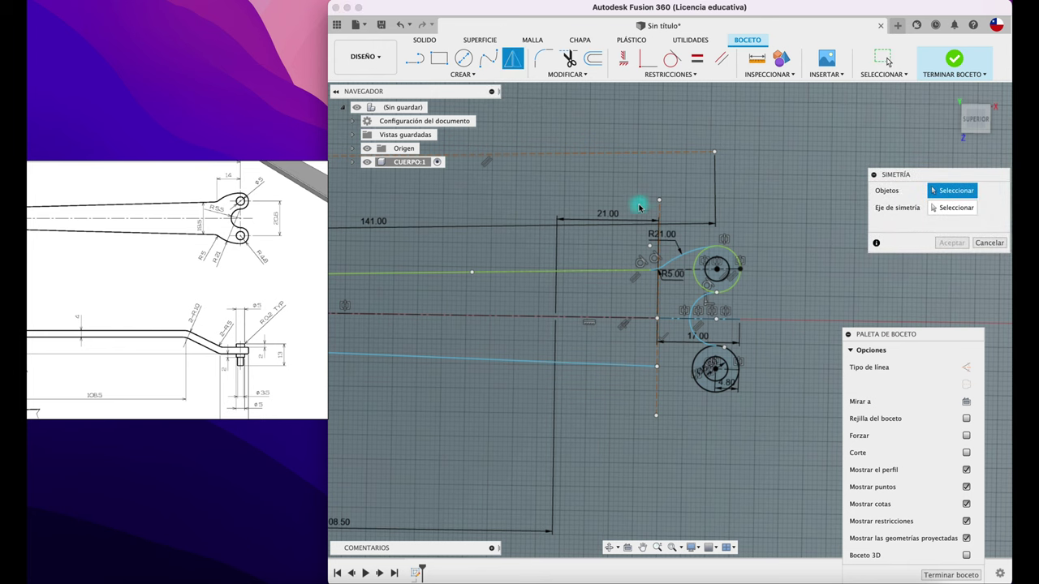
{"action": "left_click", "coordinate": [675, 261]}
{"action": "scroll", "coordinate": [676, 275], "scroll_direction": "up", "scroll_amount": 2}
{"action": "scroll", "coordinate": [676, 276], "scroll_direction": "up", "scroll_amount": 2}
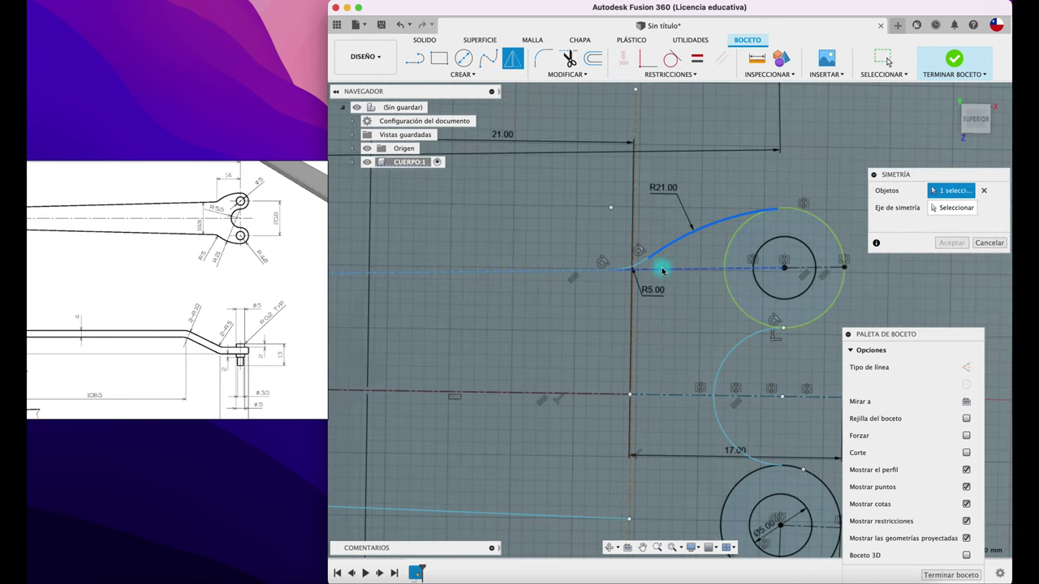
{"action": "left_click", "coordinate": [636, 266]}
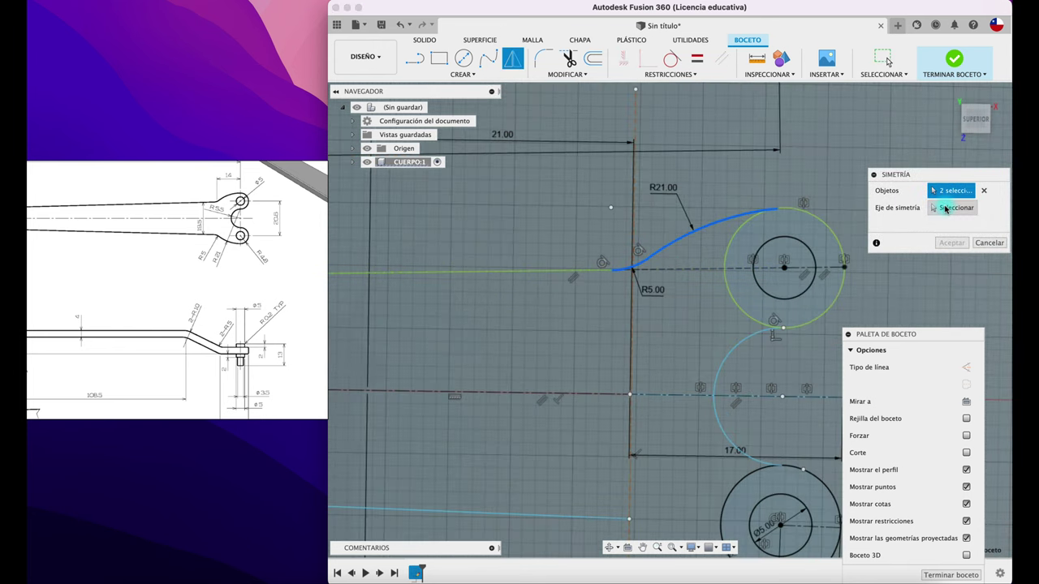
{"action": "left_click", "coordinate": [945, 208]}
{"action": "left_click", "coordinate": [683, 399]}
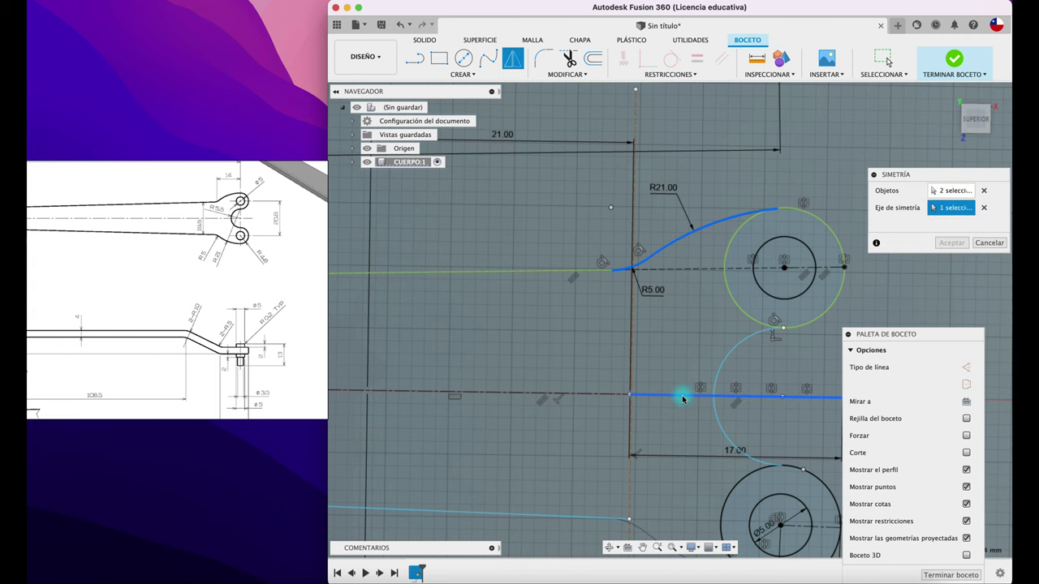
{"action": "scroll", "coordinate": [784, 333], "scroll_direction": "down", "scroll_amount": 1}
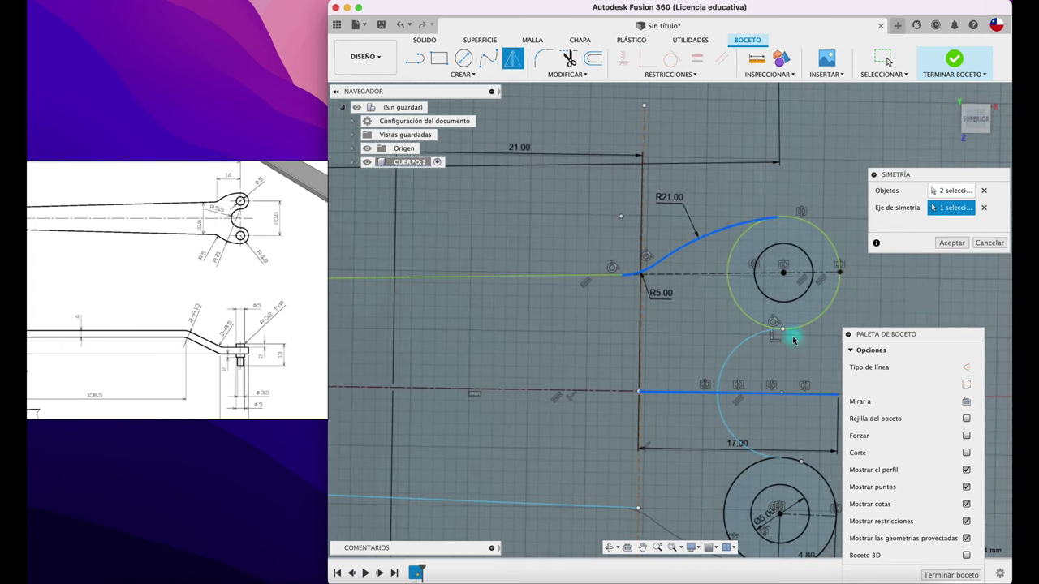
{"action": "left_click", "coordinate": [951, 243]}
{"action": "scroll", "coordinate": [672, 405], "scroll_direction": "down", "scroll_amount": 2}
{"action": "scroll", "coordinate": [678, 411], "scroll_direction": "down", "scroll_amount": 2}
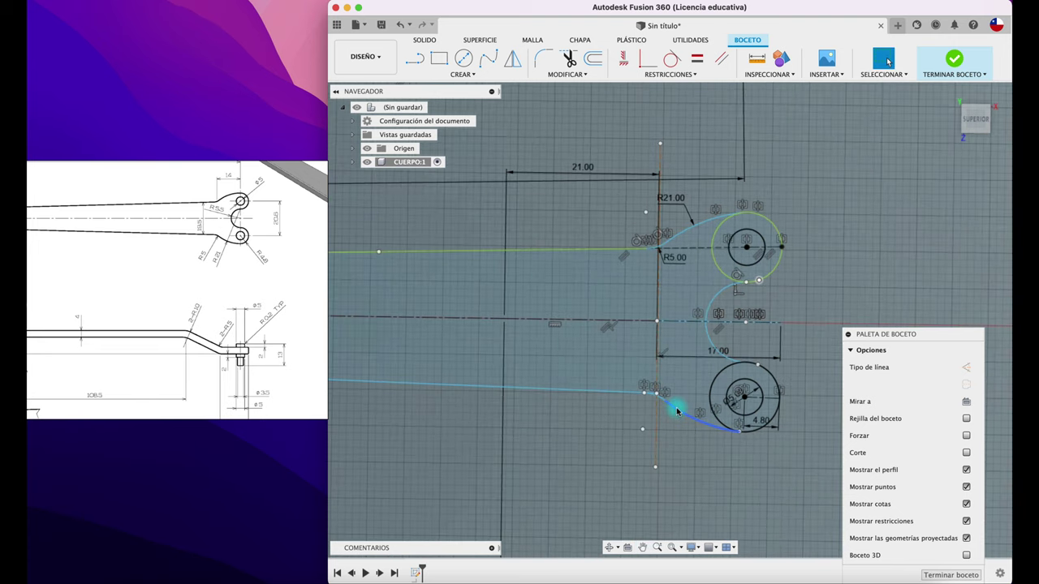
{"action": "scroll", "coordinate": [673, 405], "scroll_direction": "up", "scroll_amount": 2}
Step: Trim away the unwanted left arcs of the upper and lower large head circles
{"action": "scroll", "coordinate": [641, 399], "scroll_direction": "up", "scroll_amount": 2}
{"action": "scroll", "coordinate": [625, 401], "scroll_direction": "up", "scroll_amount": 2}
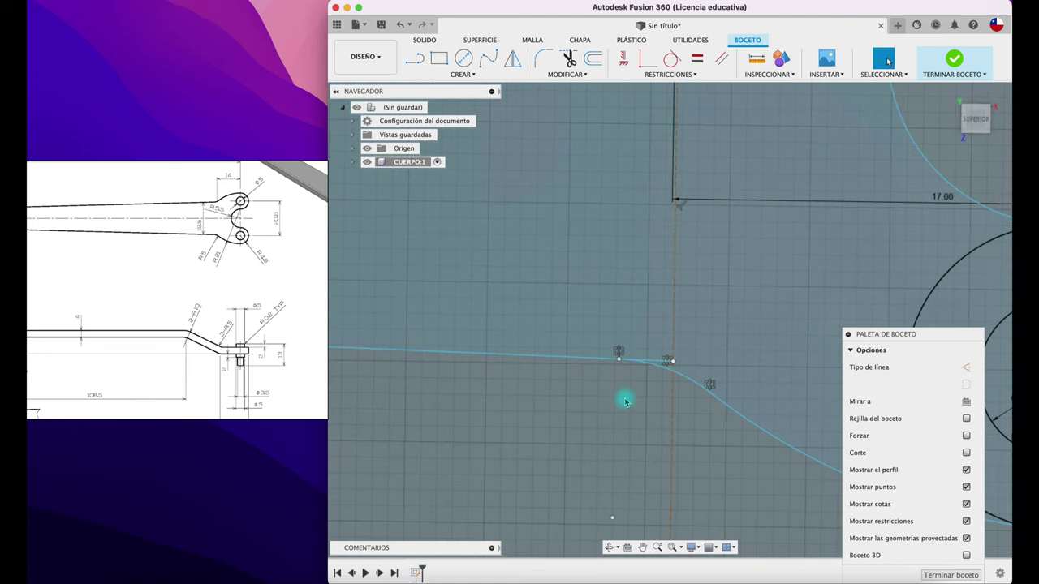
{"action": "key", "text": "t"}
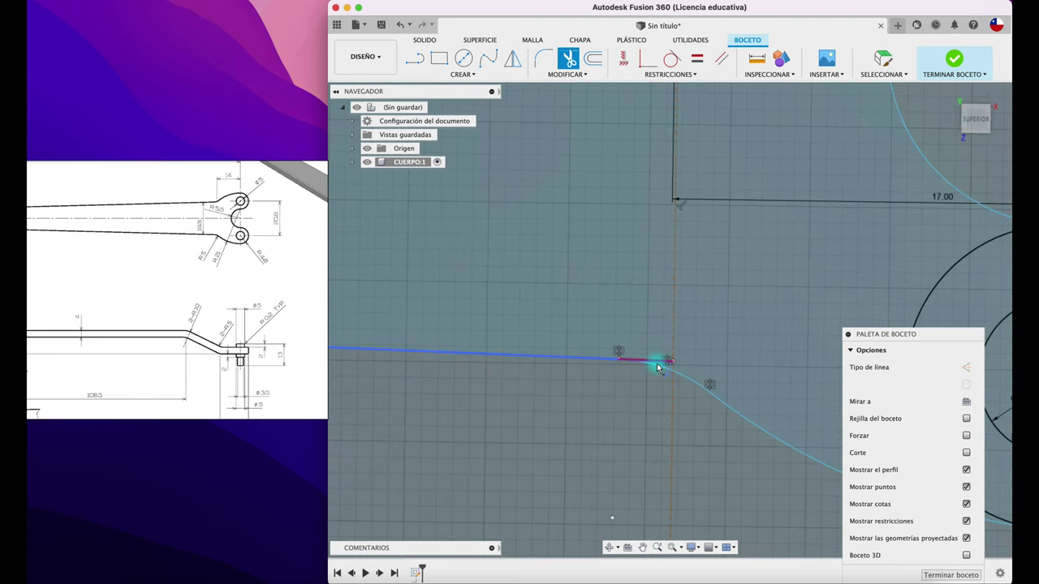
{"action": "scroll", "coordinate": [643, 406], "scroll_direction": "down", "scroll_amount": 1}
{"action": "scroll", "coordinate": [643, 406], "scroll_direction": "down", "scroll_amount": 2}
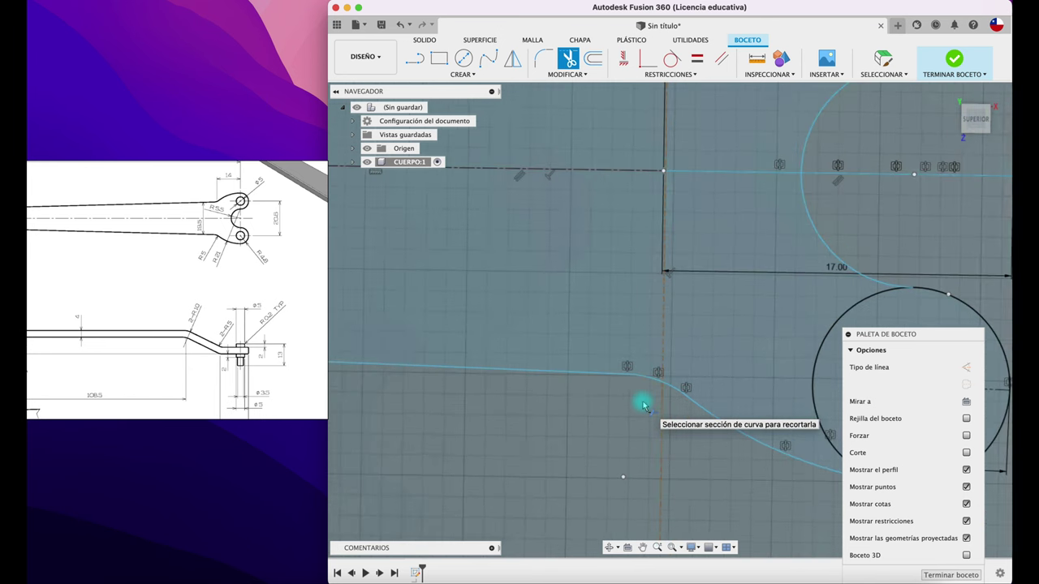
{"action": "scroll", "coordinate": [643, 406], "scroll_direction": "down", "scroll_amount": 2}
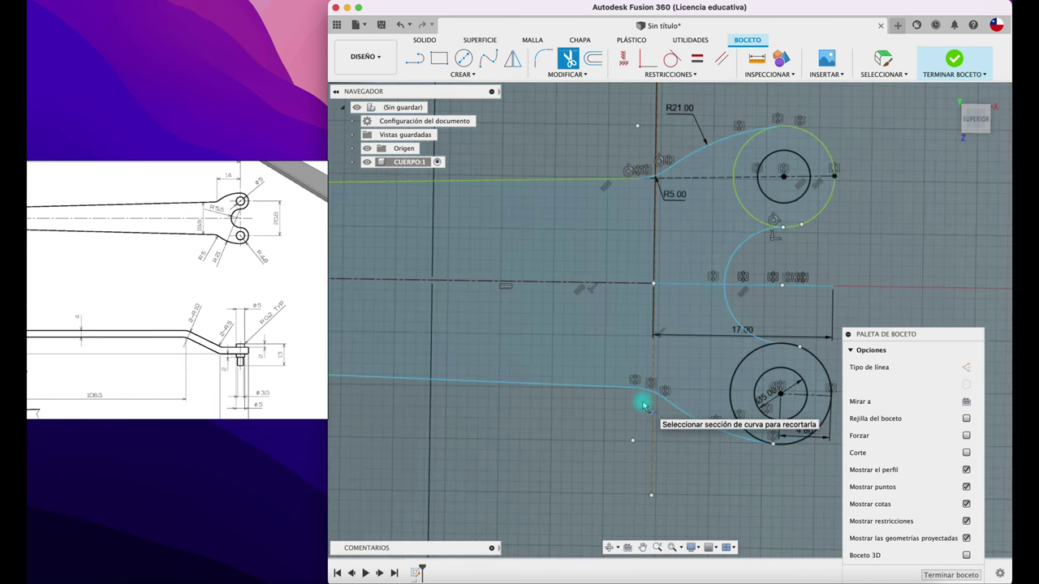
{"action": "left_click", "coordinate": [742, 207]}
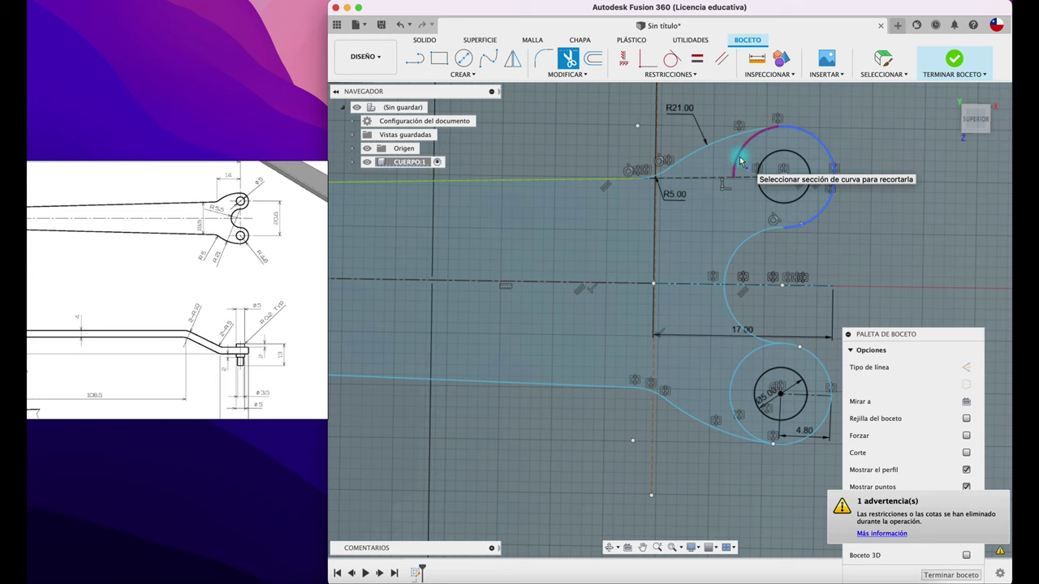
{"action": "left_click", "coordinate": [739, 368]}
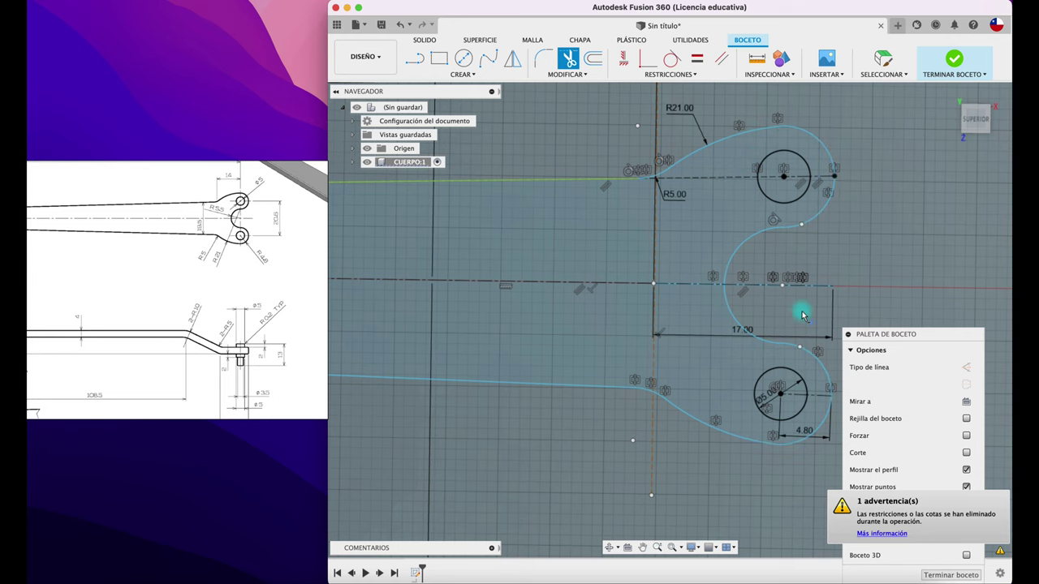
{"action": "scroll", "coordinate": [791, 306], "scroll_direction": "down", "scroll_amount": 2}
{"action": "scroll", "coordinate": [773, 320], "scroll_direction": "down", "scroll_amount": 2}
{"action": "scroll", "coordinate": [774, 300], "scroll_direction": "down", "scroll_amount": 1}
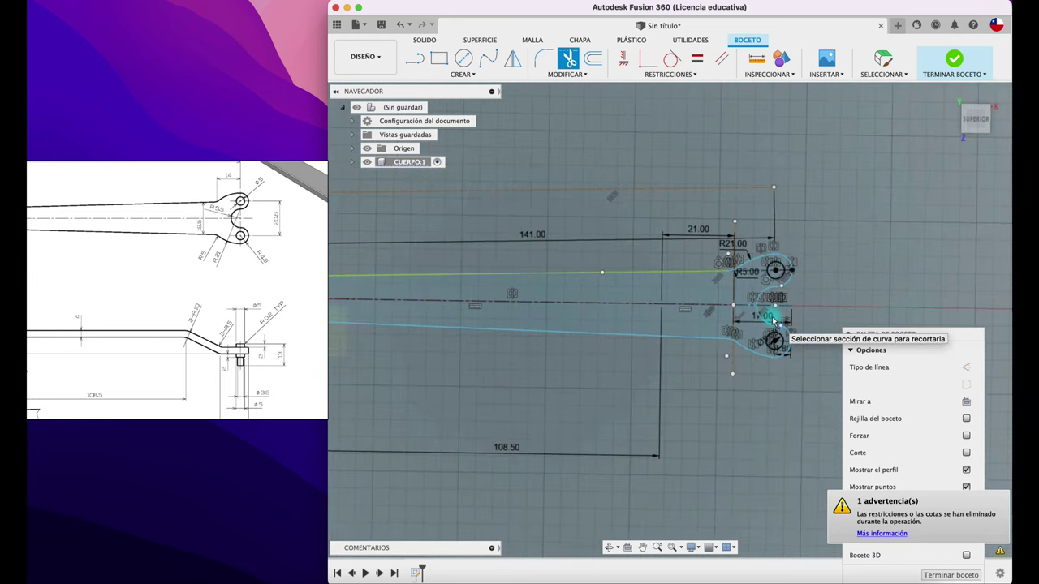
{"action": "scroll", "coordinate": [609, 316], "scroll_direction": "down", "scroll_amount": 1}
{"action": "scroll", "coordinate": [598, 318], "scroll_direction": "down", "scroll_amount": 2}
{"action": "scroll", "coordinate": [649, 316], "scroll_direction": "down", "scroll_amount": 1}
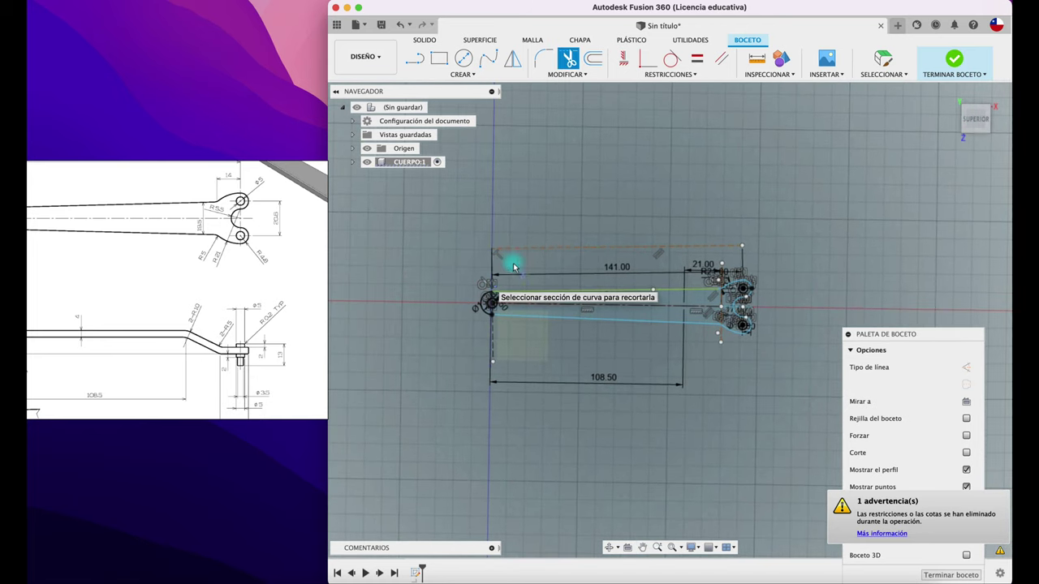
{"action": "scroll", "coordinate": [490, 300], "scroll_direction": "up", "scroll_amount": 1}
{"action": "scroll", "coordinate": [494, 306], "scroll_direction": "up", "scroll_amount": 1}
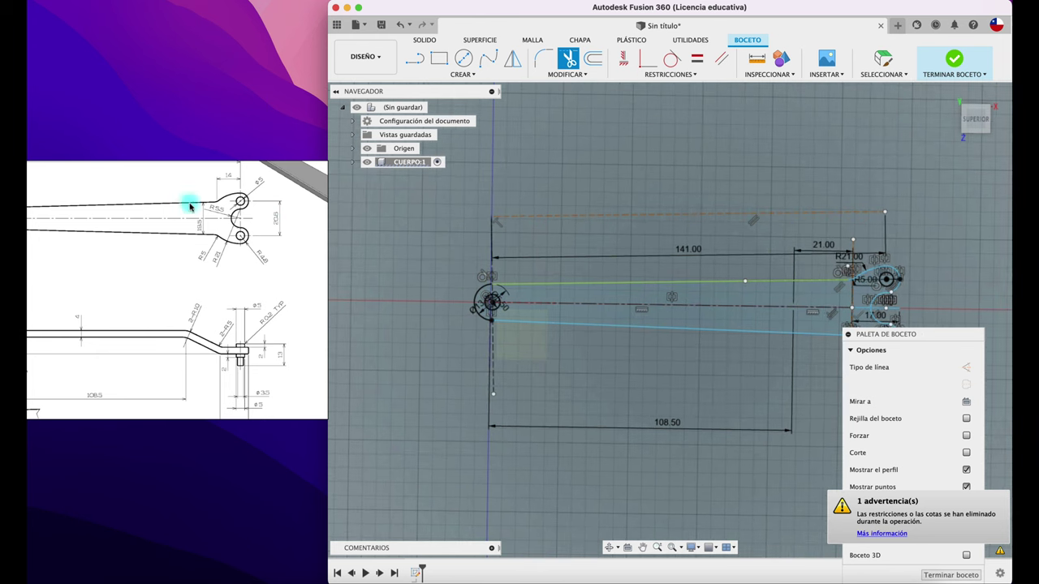
Step: Compare the head detail with the reference drawing and pan to show the whole outline
{"action": "left_click", "coordinate": [206, 227]}
{"action": "scroll", "coordinate": [209, 230], "scroll_direction": "up", "scroll_amount": 2}
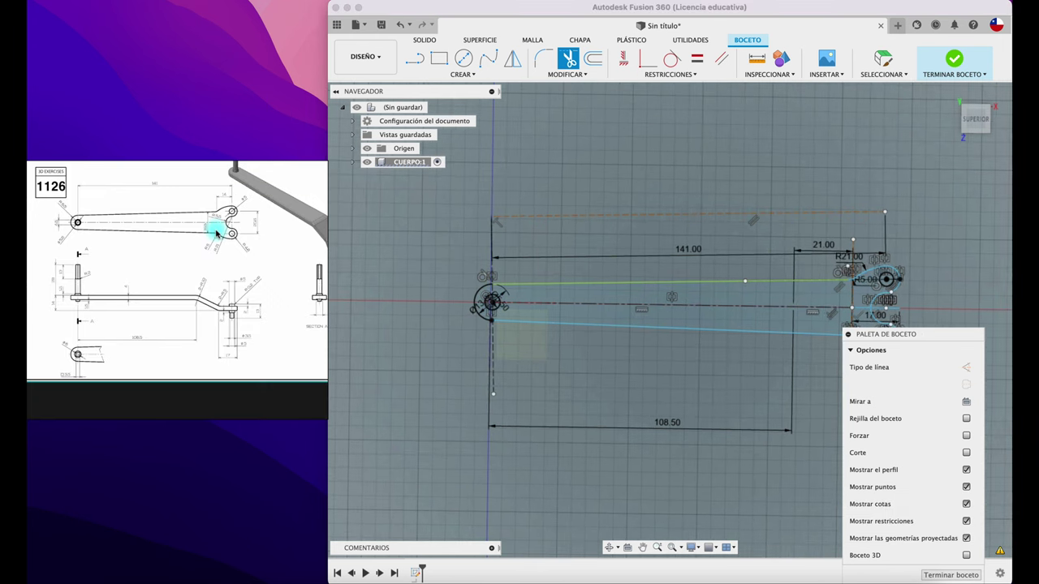
{"action": "scroll", "coordinate": [216, 234], "scroll_direction": "up", "scroll_amount": 1}
{"action": "scroll", "coordinate": [218, 232], "scroll_direction": "down", "scroll_amount": 1}
{"action": "scroll", "coordinate": [219, 227], "scroll_direction": "down", "scroll_amount": 2}
{"action": "middle_click_drag", "start_coordinate": [645, 197], "coordinate": [579, 178]}
{"action": "scroll", "coordinate": [633, 171], "scroll_direction": "down", "scroll_amount": 1}
{"action": "key", "text": "t"}
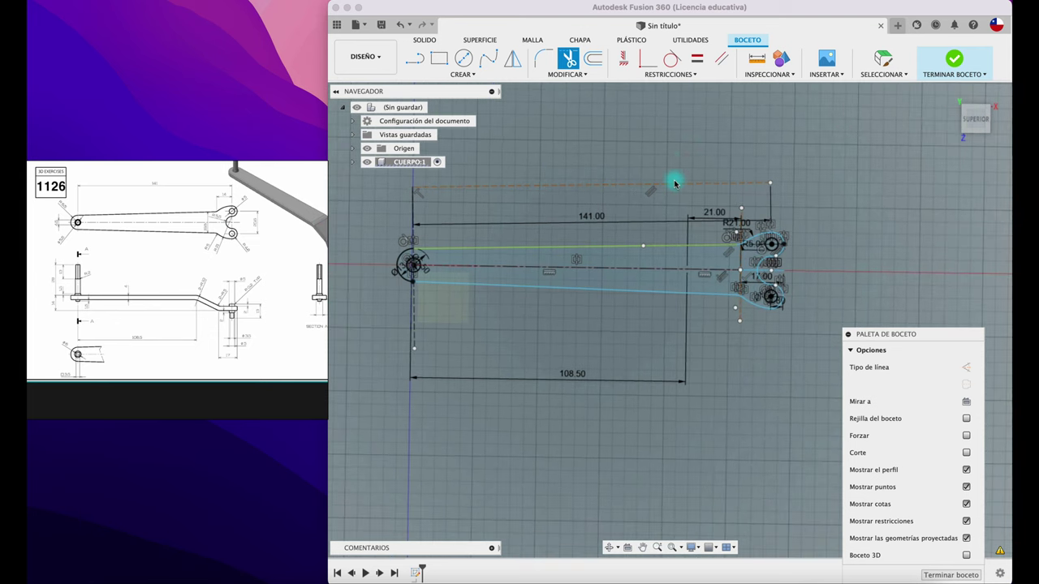
Step: Finish the wrench outline sketch with Terminar boceto
{"action": "left_click", "coordinate": [955, 62]}
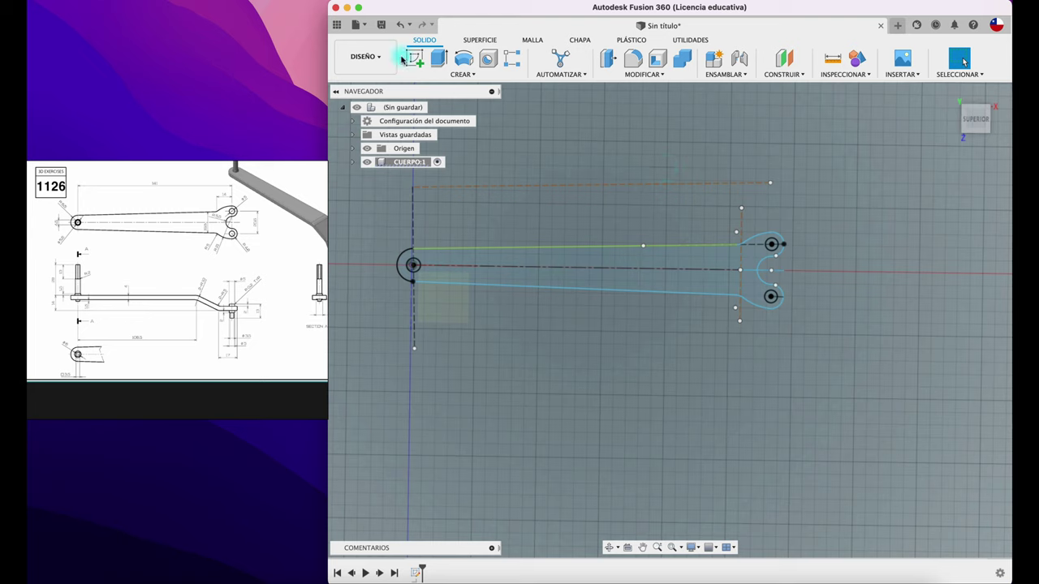
{"action": "left_click", "coordinate": [599, 187]}
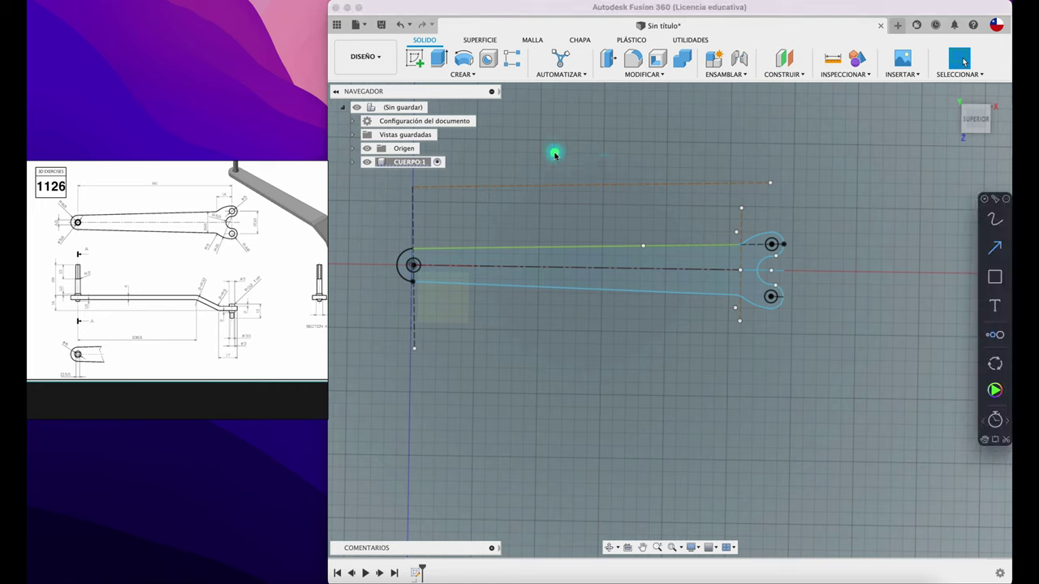
{"action": "left_click_drag", "start_coordinate": [556, 154], "coordinate": [534, 52]}
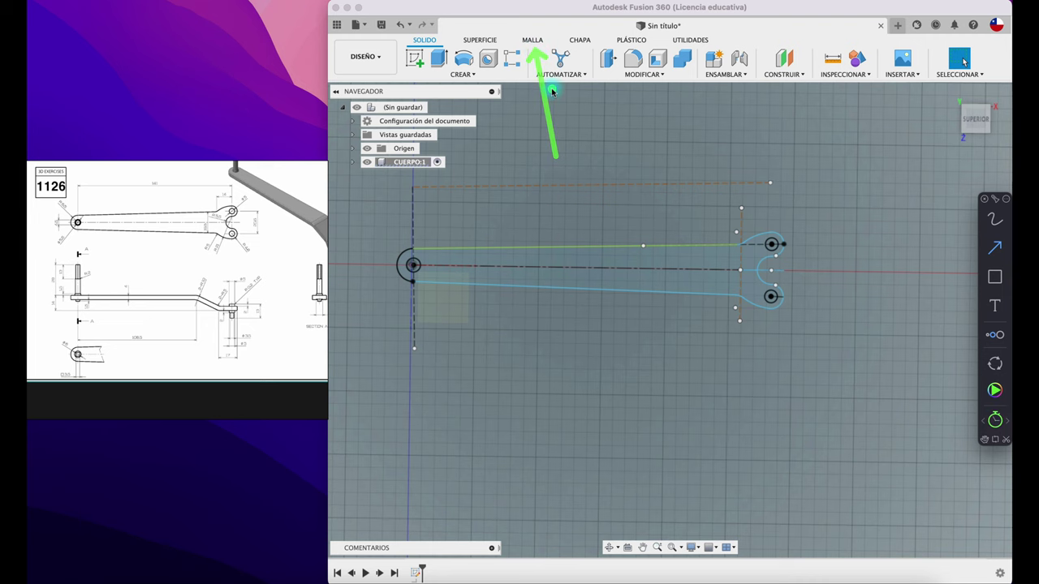
{"action": "key", "text": "Escape"}
Step: Show the CHAPA sheet metal tools and orbit the outline to a 3D angle
{"action": "scroll", "coordinate": [629, 187], "scroll_direction": "down", "scroll_amount": 2}
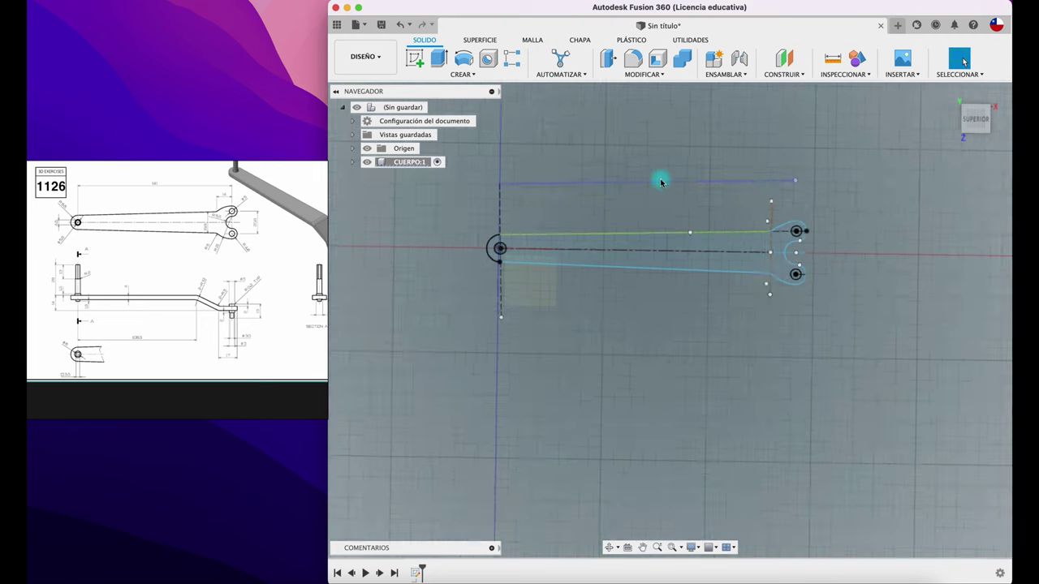
{"action": "scroll", "coordinate": [661, 177], "scroll_direction": "down", "scroll_amount": 5}
{"action": "scroll", "coordinate": [665, 172], "scroll_direction": "up", "scroll_amount": 2}
{"action": "scroll", "coordinate": [665, 171], "scroll_direction": "up", "scroll_amount": 3}
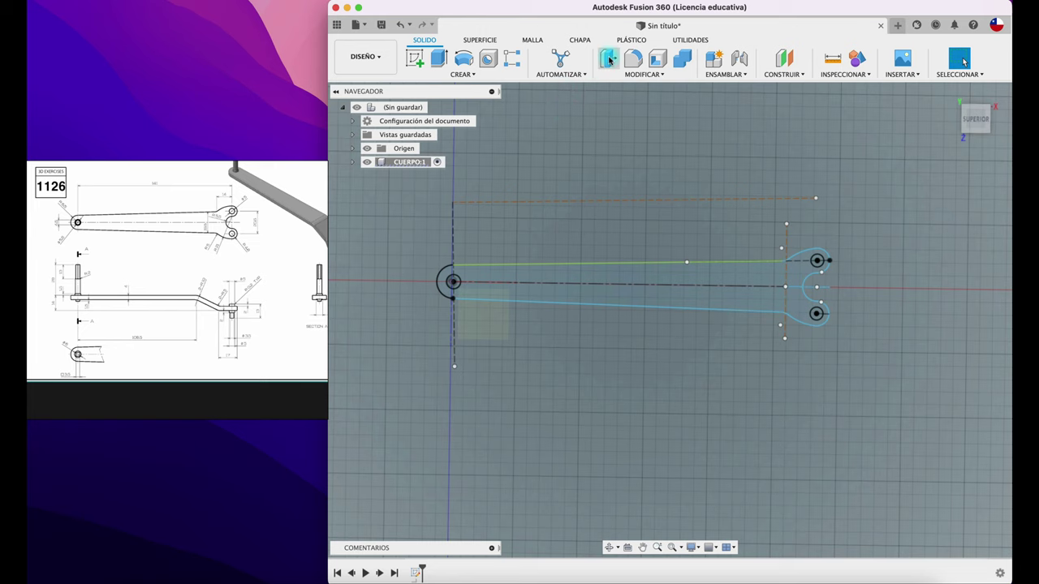
{"action": "left_click", "coordinate": [586, 42]}
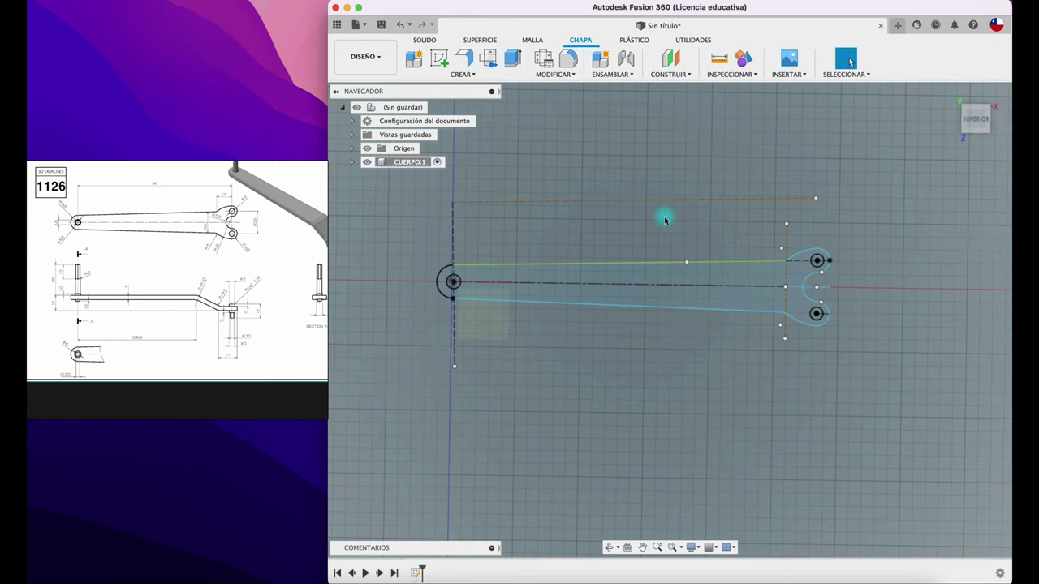
{"action": "mouse_move", "coordinate": [664, 217]}
{"action": "middle_mouse_down", "text": "shift"}
{"action": "mouse_move", "coordinate": [559, 128]}
{"action": "mouse_move", "coordinate": [730, 167]}
{"action": "mouse_move", "coordinate": [640, 140]}
{"action": "middle_mouse_up", "text": "shift"}
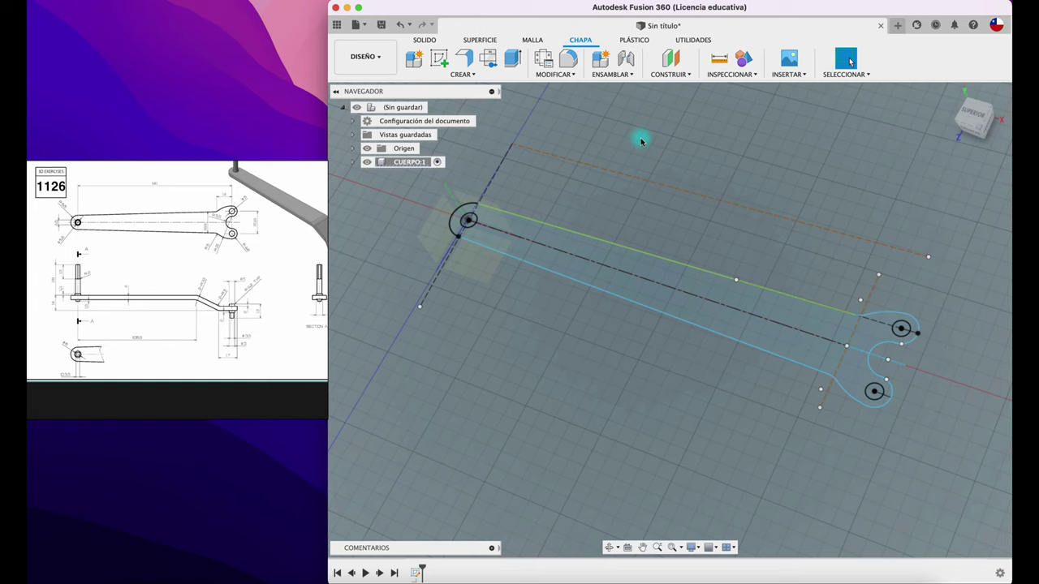
Step: Create the steel rule Acero (mm)(1) from Acero (mm) with a 4 mm thickness and save it
{"action": "left_click", "coordinate": [546, 62]}
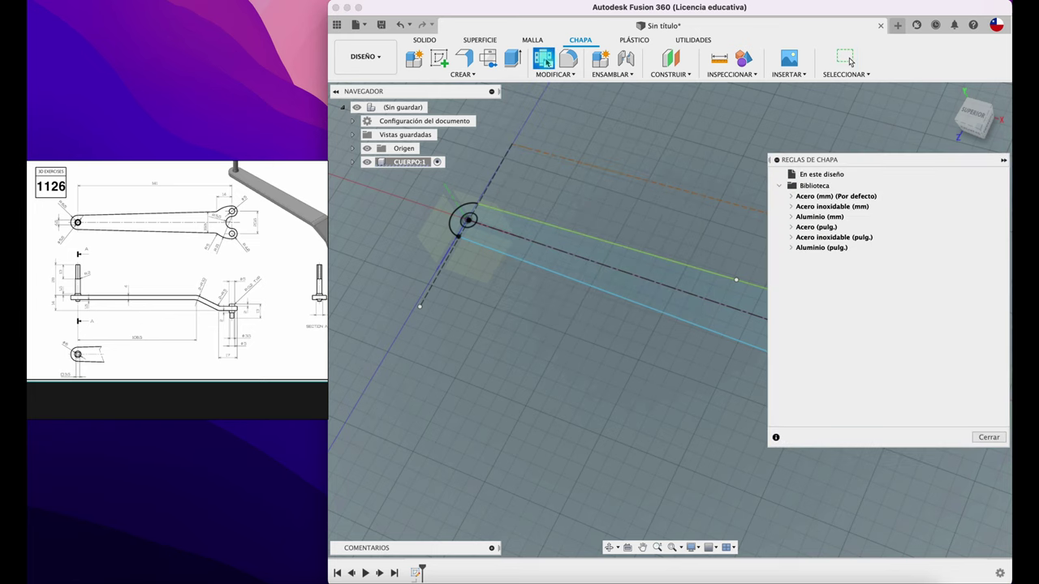
{"action": "left_click_drag", "start_coordinate": [912, 165], "coordinate": [874, 129]}
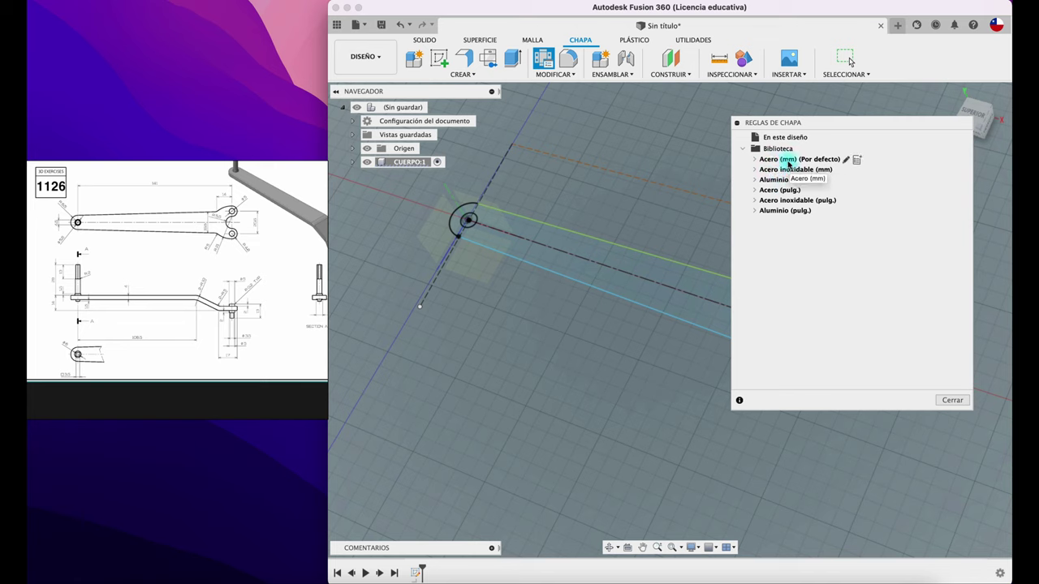
{"action": "mouse_move", "coordinate": [799, 159]}
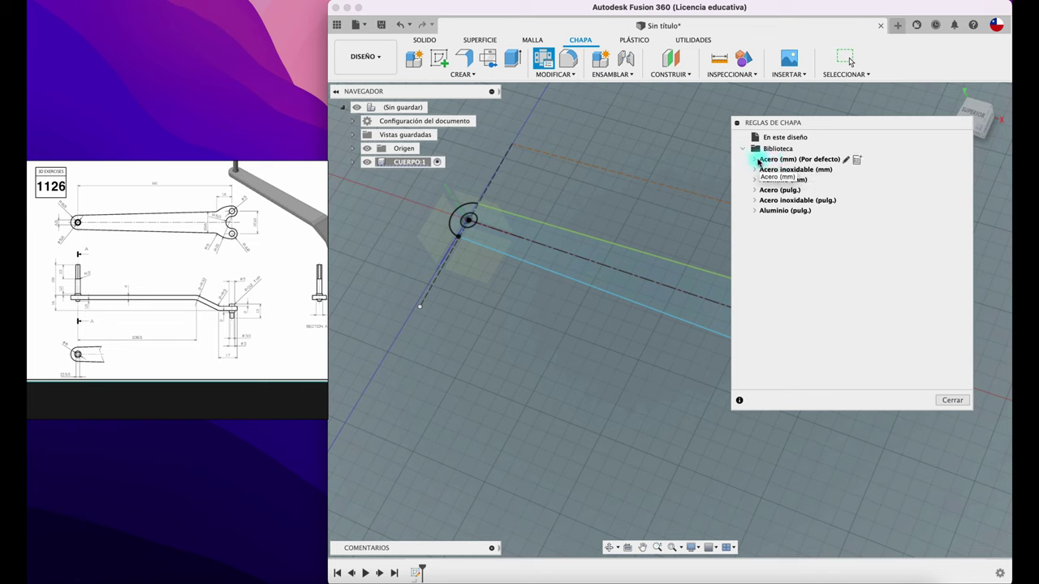
{"action": "left_click", "coordinate": [755, 159]}
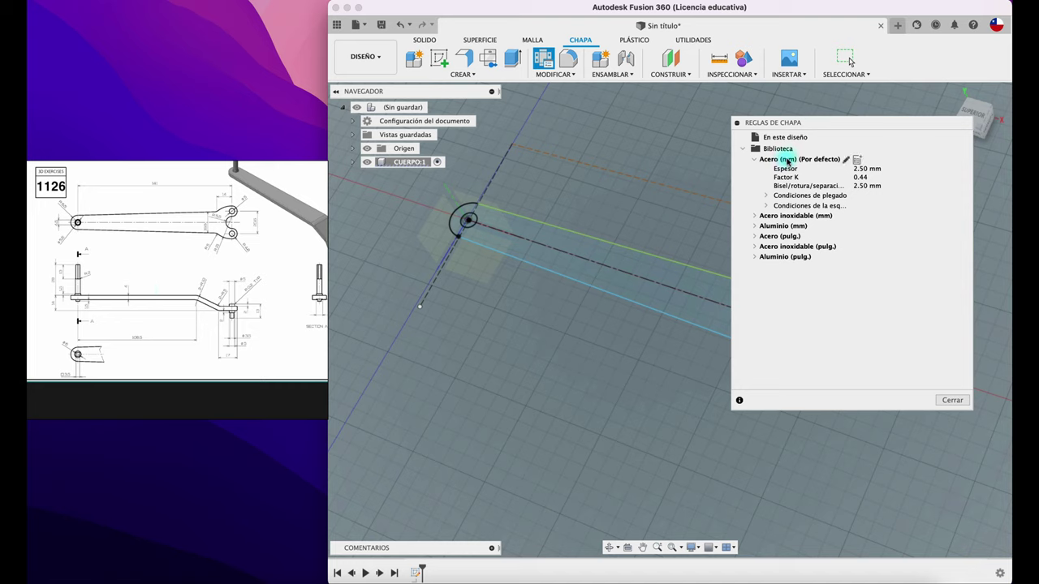
{"action": "left_click", "coordinate": [856, 160]}
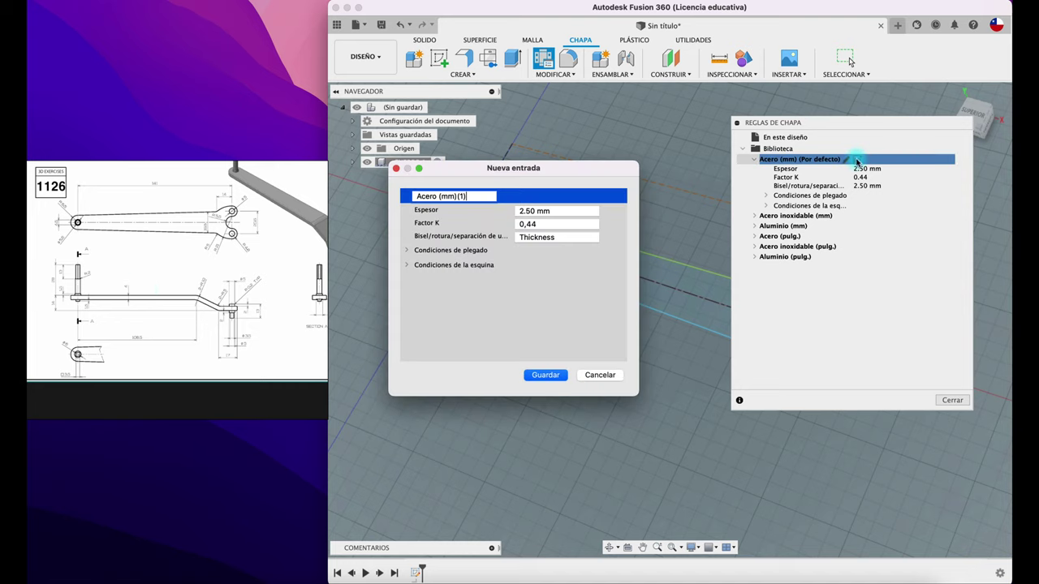
{"action": "left_click", "coordinate": [551, 211]}
{"action": "type", "text": "4"}
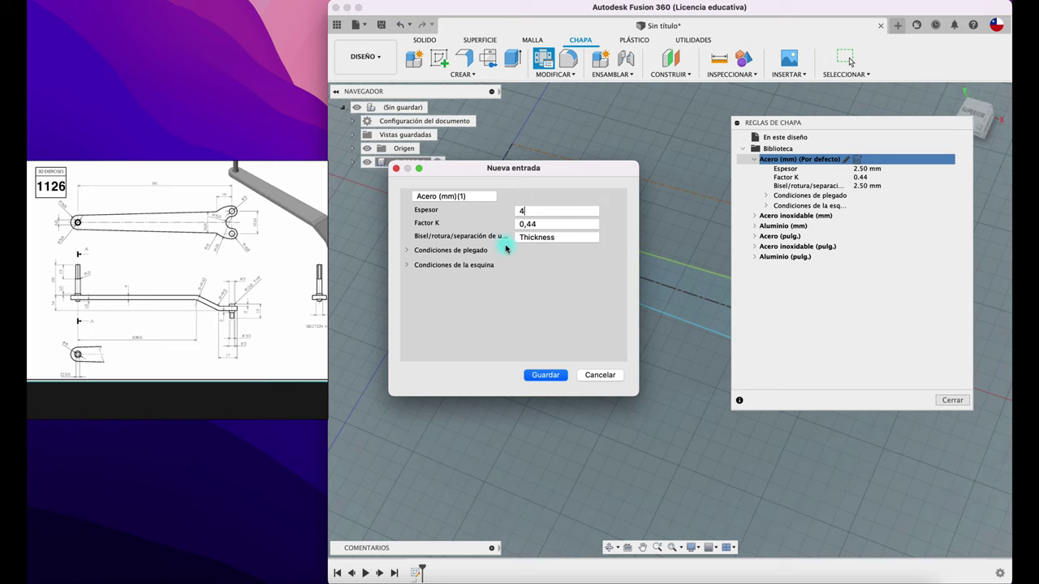
{"action": "left_click", "coordinate": [543, 376]}
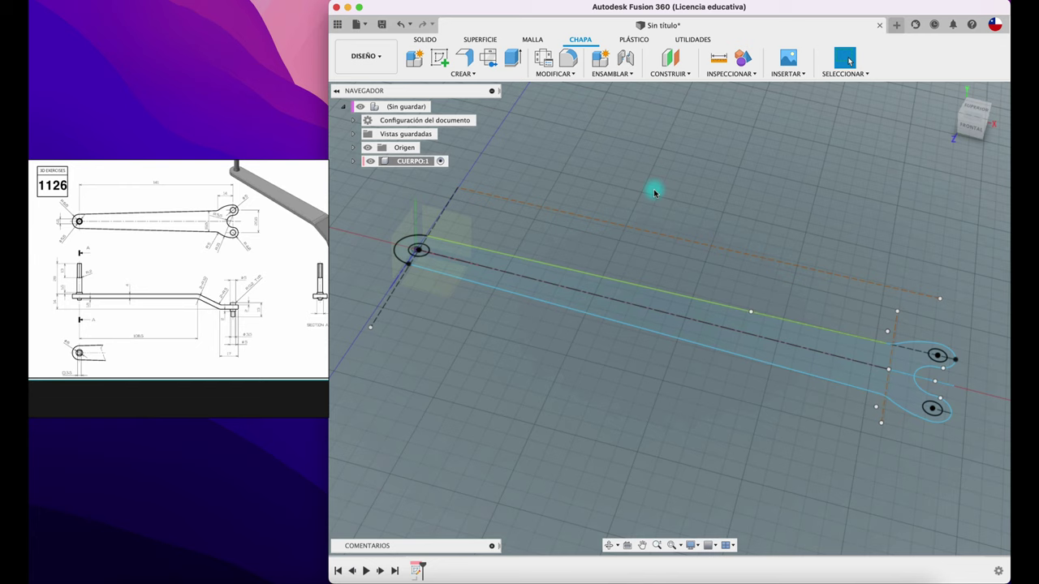
Step: Build a flange from the spanner outline sketch profile to form the flat sheet-metal plate
{"action": "left_click", "coordinate": [474, 60]}
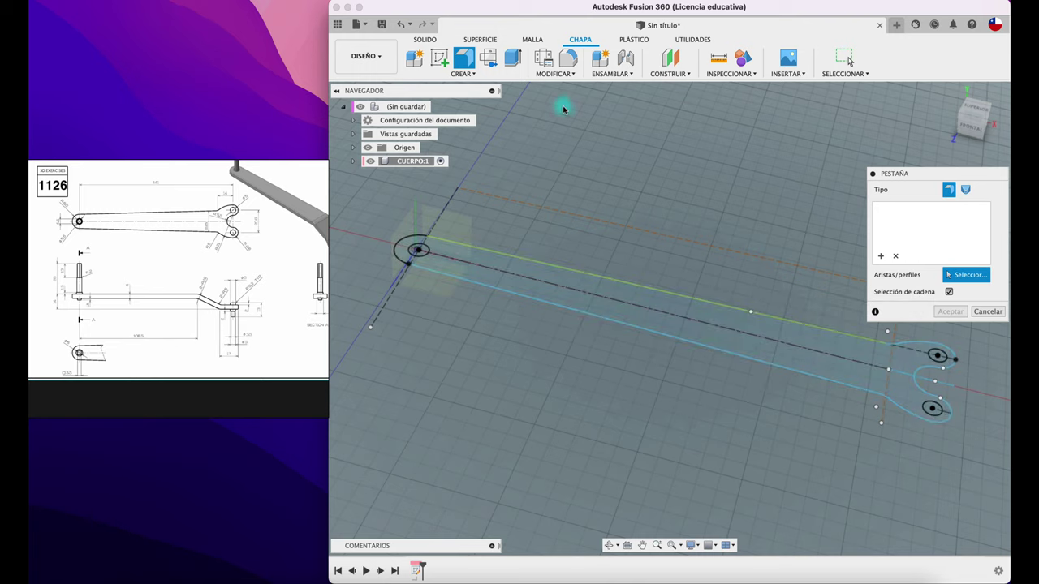
{"action": "left_click", "coordinate": [628, 300]}
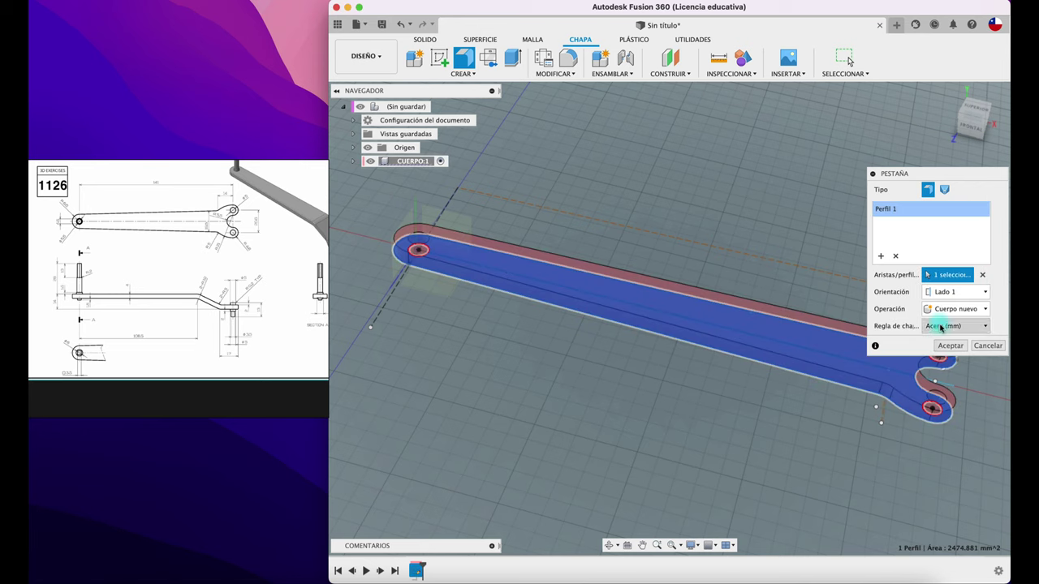
{"action": "left_click", "coordinate": [950, 346]}
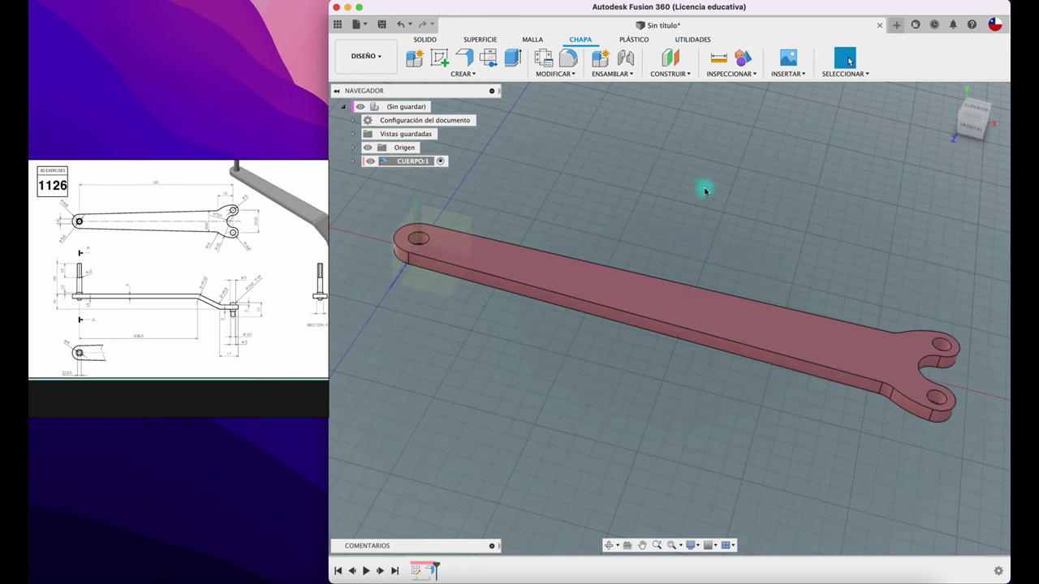
{"action": "left_click", "coordinate": [718, 58]}
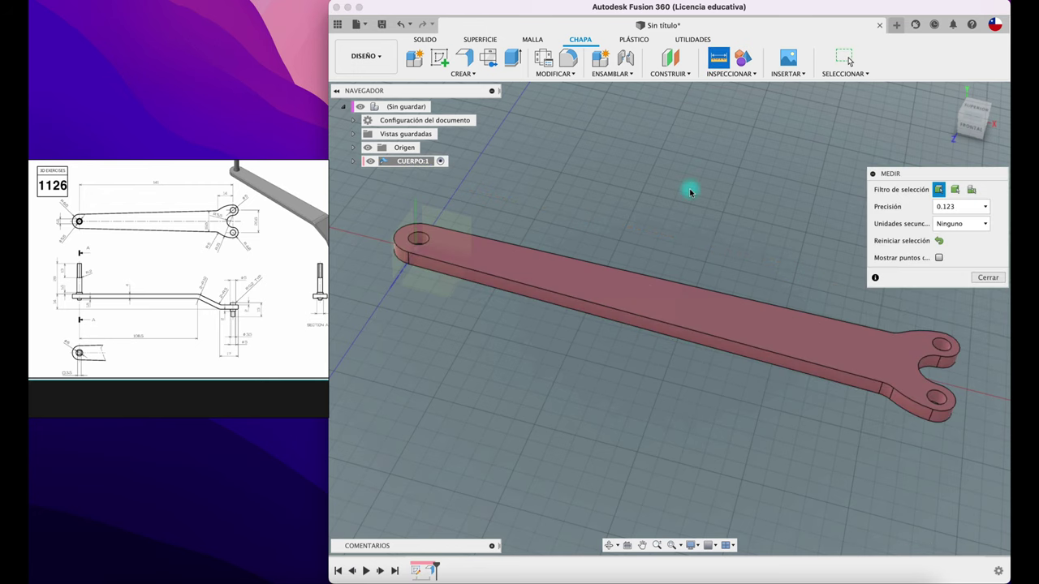
{"action": "left_click", "coordinate": [698, 338]}
{"action": "left_click", "coordinate": [692, 350]}
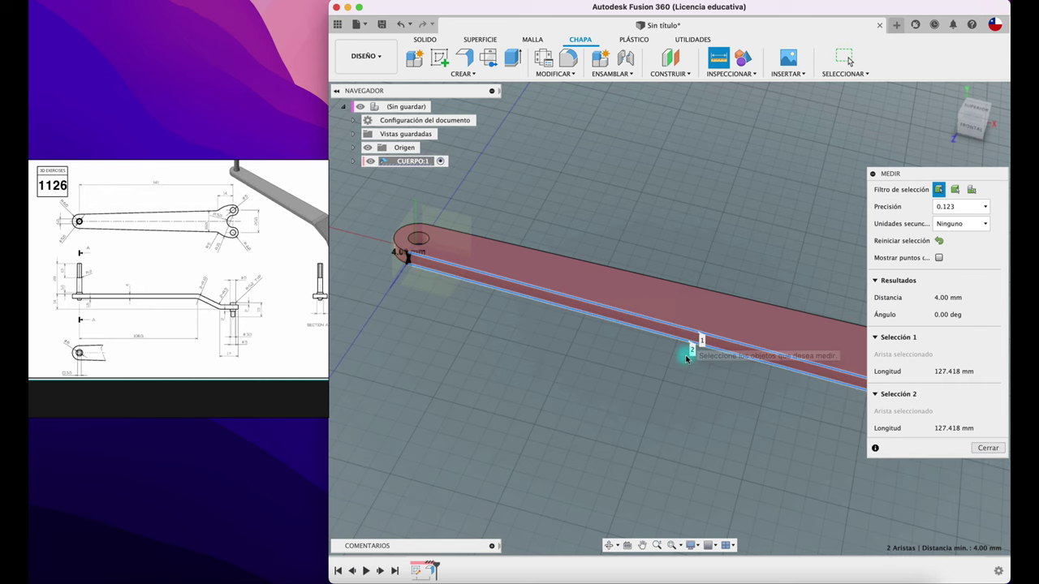
{"action": "left_click", "coordinate": [989, 449]}
{"action": "scroll", "coordinate": [616, 201], "scroll_direction": "down", "scroll_amount": 2}
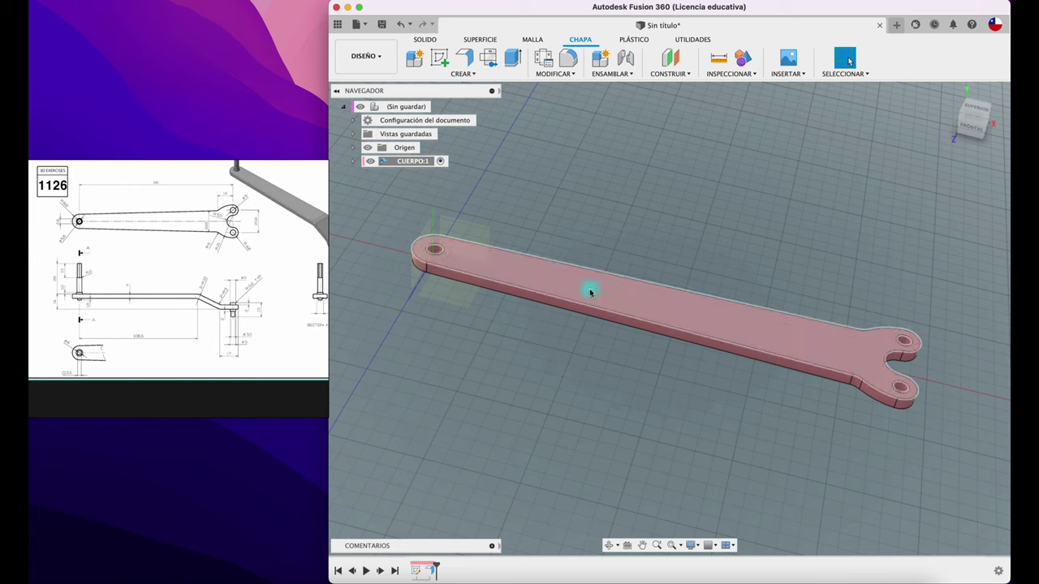
{"action": "scroll", "coordinate": [143, 333], "scroll_direction": "up", "scroll_amount": 3}
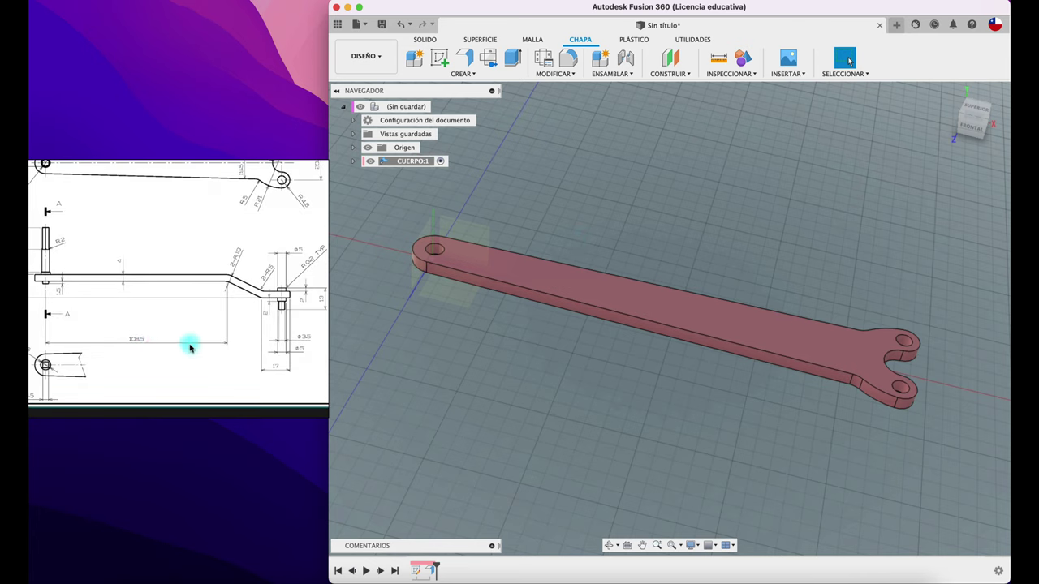
Step: Start a sketch on the plate's top face and draw a 108.5 mm line from the round-end hole centre
{"action": "left_click", "coordinate": [439, 58]}
{"action": "left_click", "coordinate": [574, 283]}
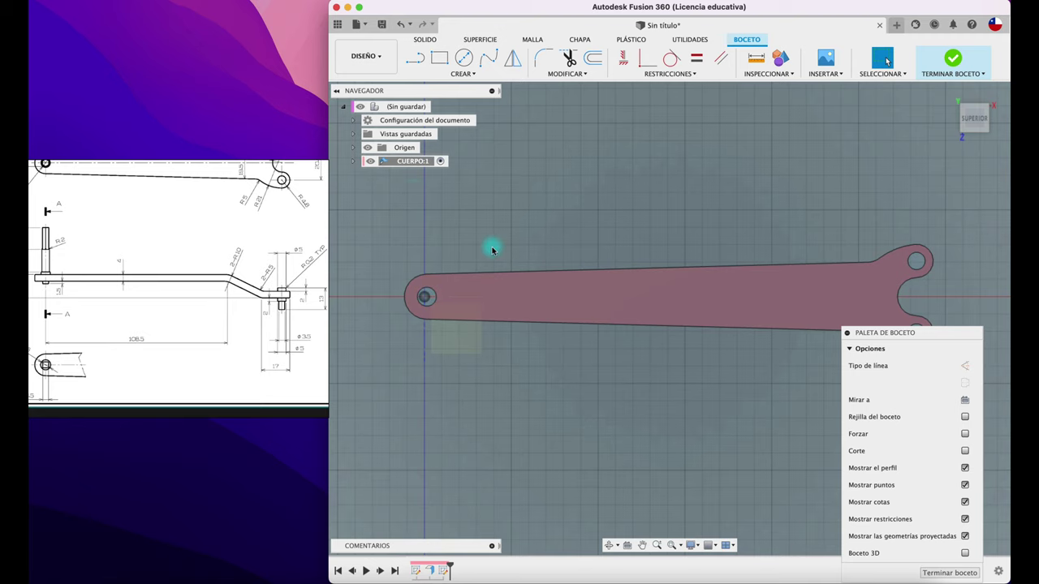
{"action": "left_click", "coordinate": [385, 163]}
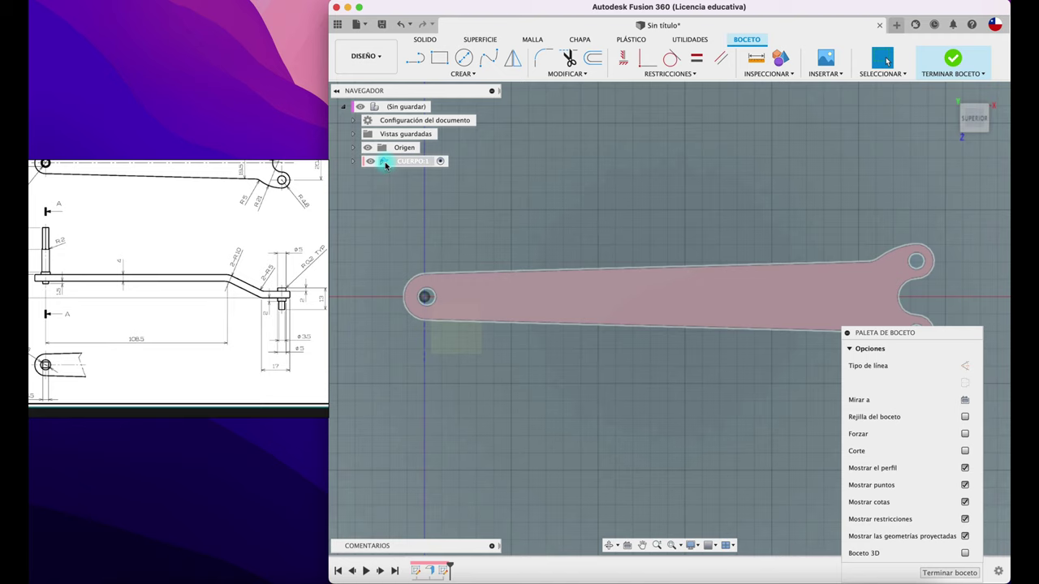
{"action": "scroll", "coordinate": [499, 203], "scroll_direction": "down", "scroll_amount": 2}
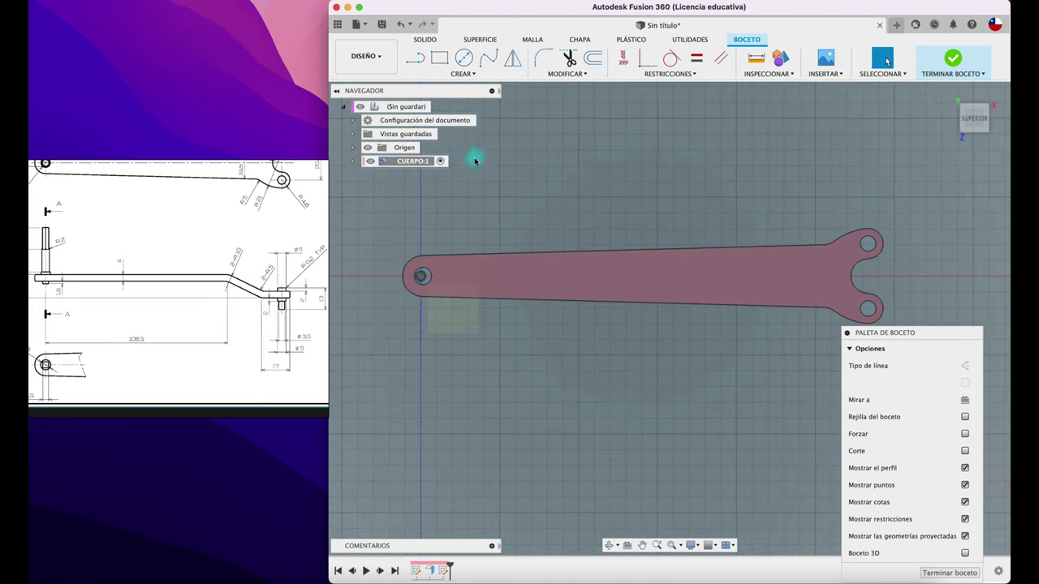
{"action": "left_click", "coordinate": [416, 61]}
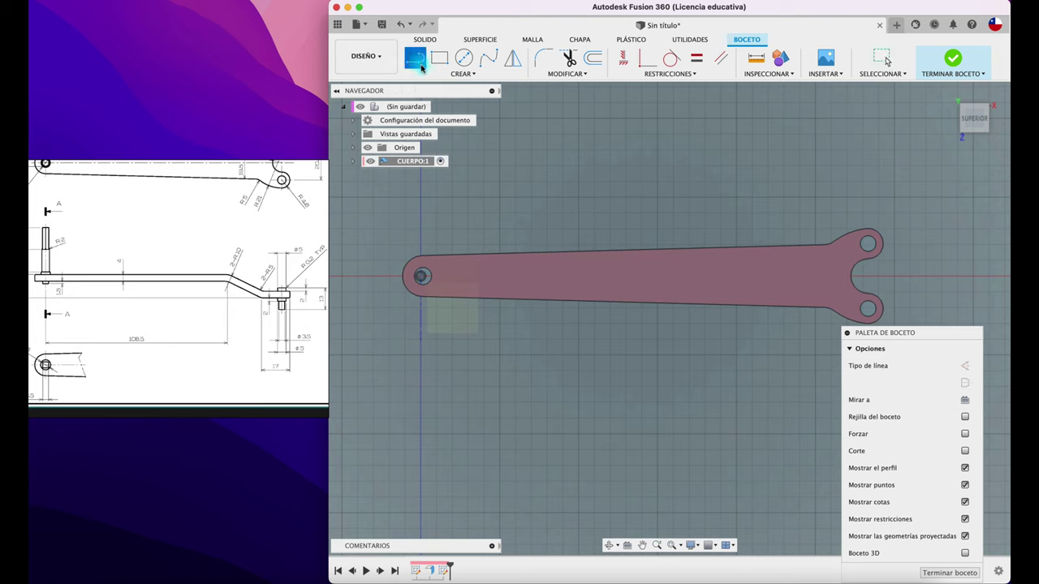
{"action": "left_click", "coordinate": [423, 276]}
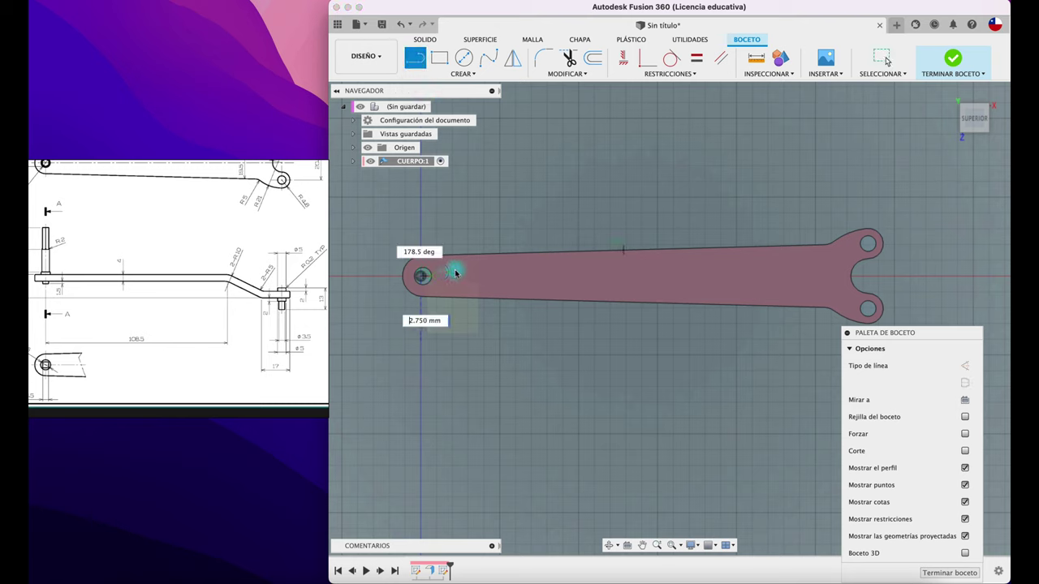
{"action": "left_click", "coordinate": [691, 277]}
{"action": "key", "text": "Escape"}
{"action": "key", "text": "d"}
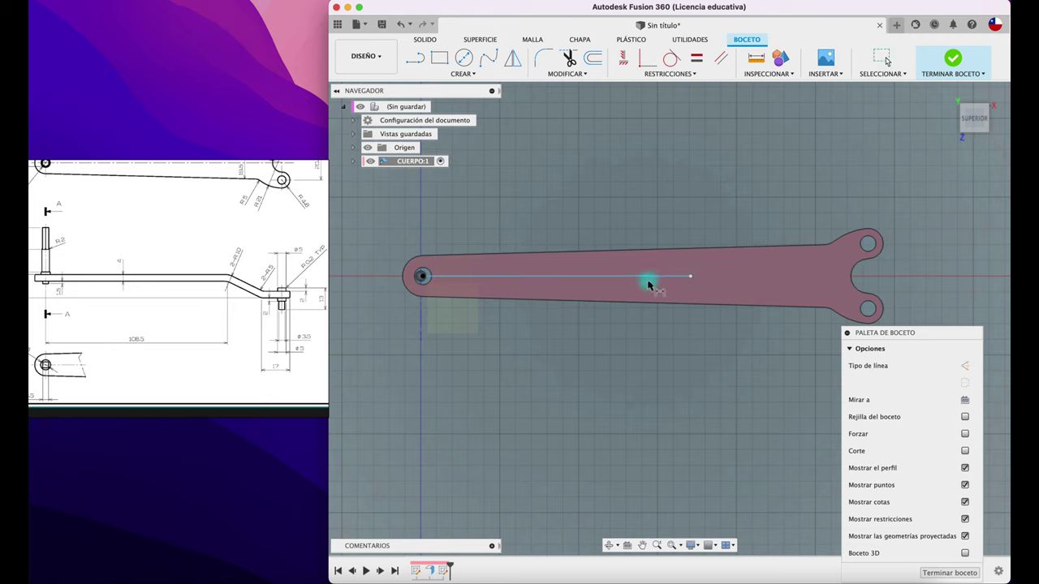
{"action": "left_click", "coordinate": [646, 277]}
{"action": "left_click", "coordinate": [580, 357]}
{"action": "type", "text": "108,5"}
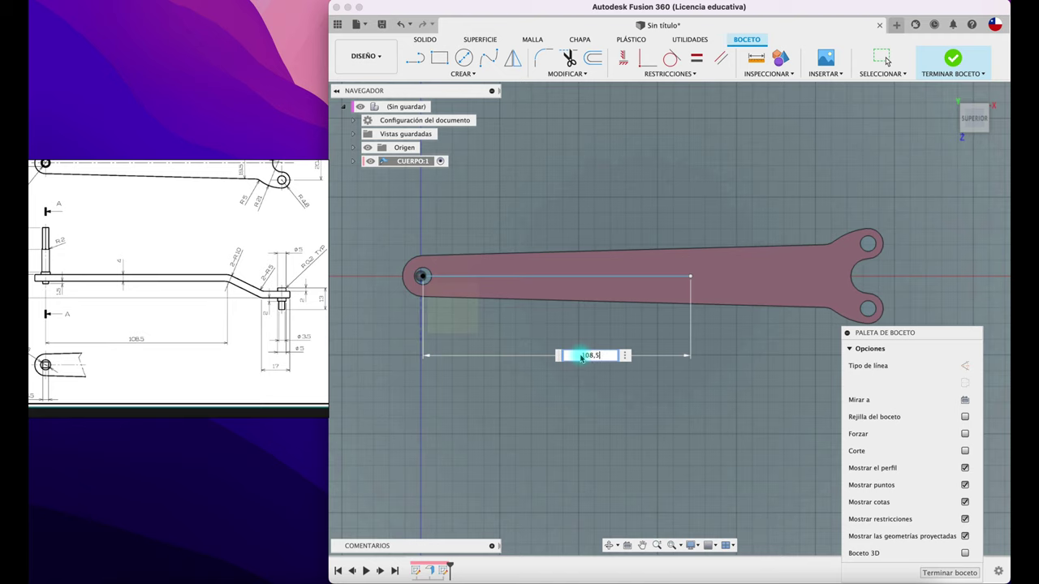
{"action": "key", "text": "Return"}
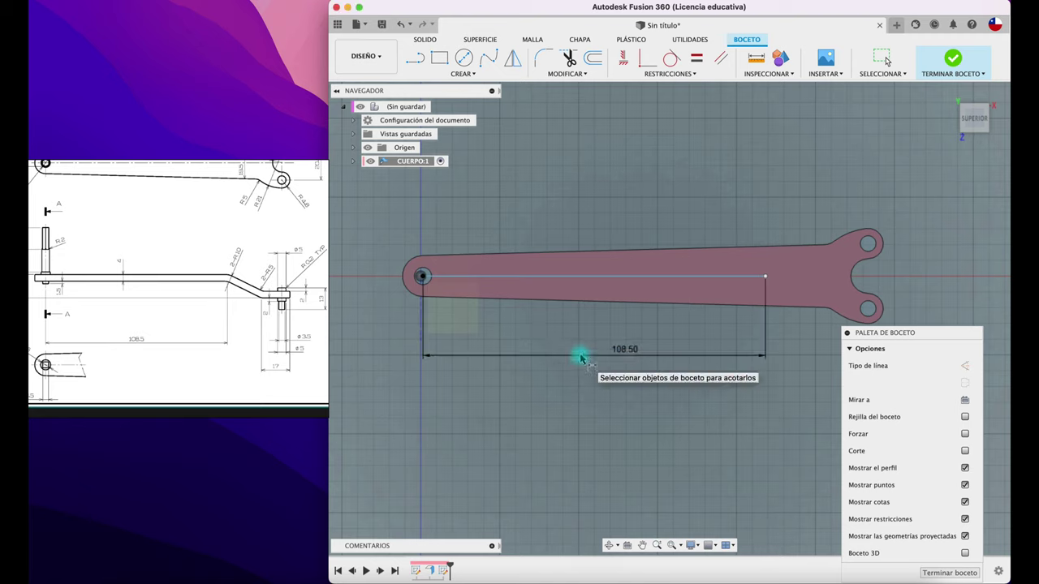
{"action": "key", "text": "Escape"}
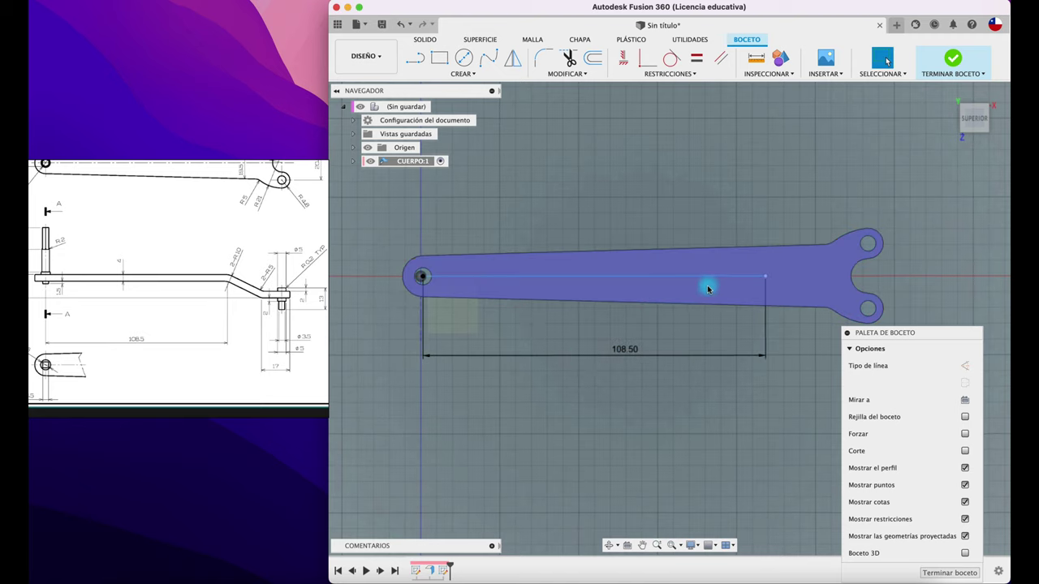
Step: Draw a perpendicular line across the plate at that line's end, then delete the reference line
{"action": "key", "text": "l"}
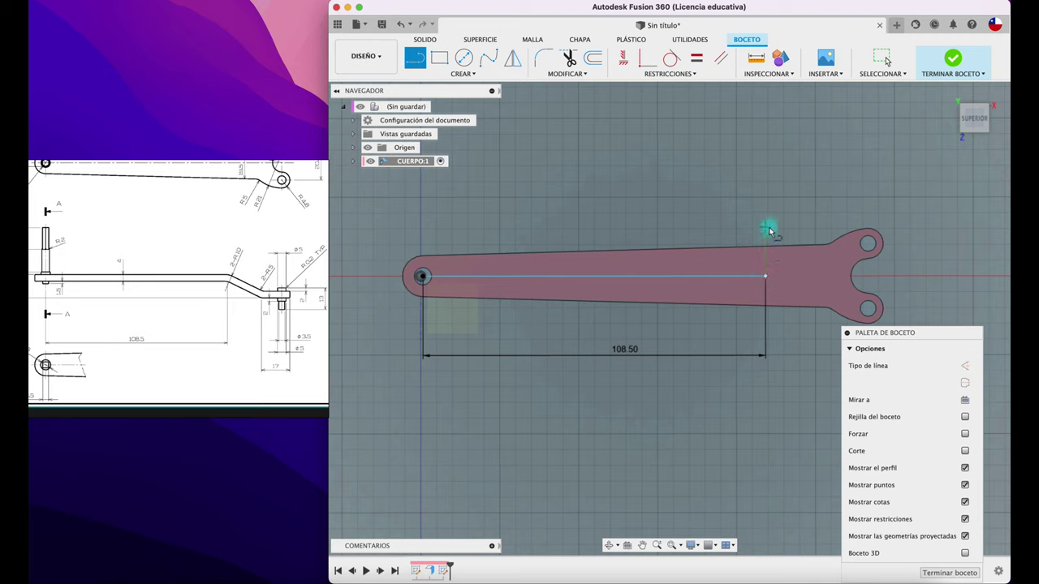
{"action": "left_click", "coordinate": [766, 229]}
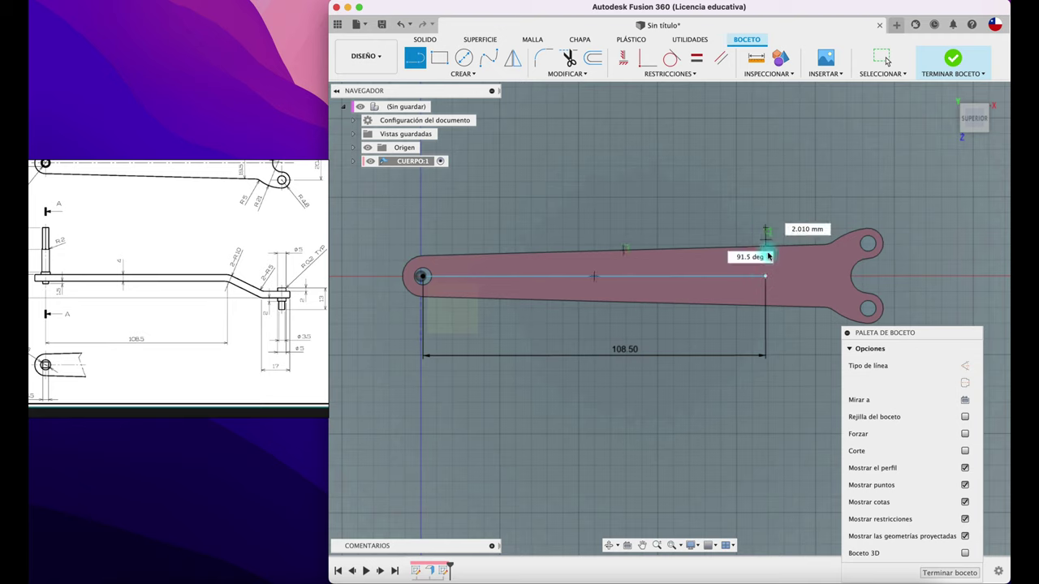
{"action": "left_click", "coordinate": [766, 382]}
{"action": "key", "text": "Escape"}
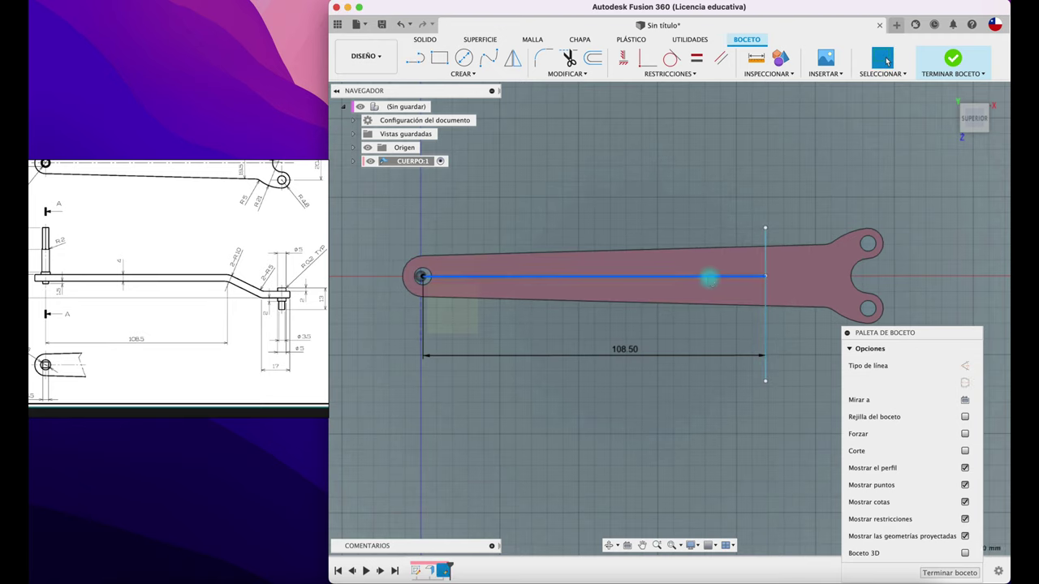
{"action": "key", "text": "Delete"}
{"action": "scroll", "coordinate": [718, 178], "scroll_direction": "down", "scroll_amount": 1}
{"action": "middle_click_drag", "start_coordinate": [718, 178], "coordinate": [644, 183], "text": "shift"}
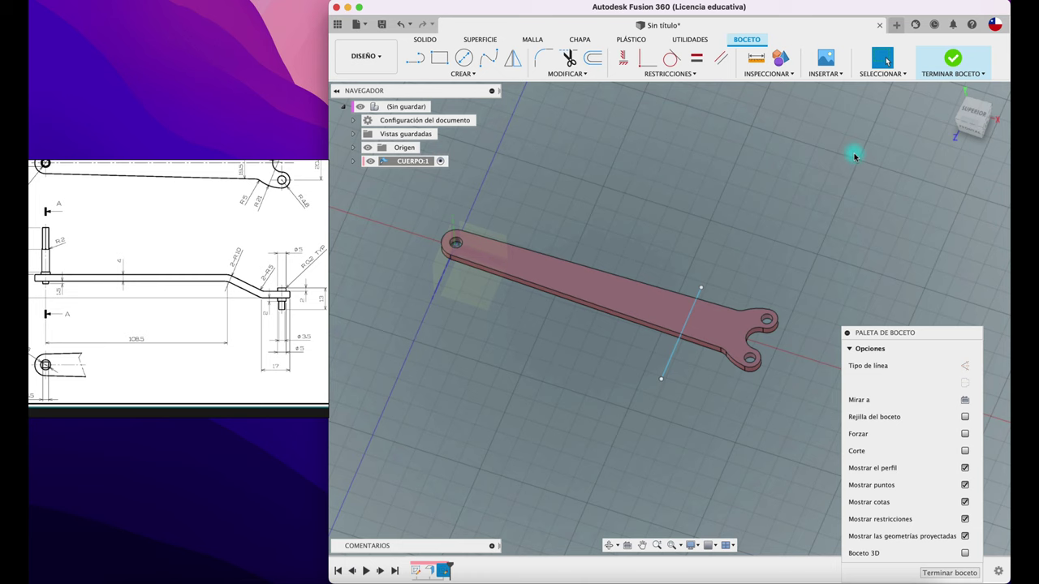
{"action": "middle_click_drag", "start_coordinate": [852, 165], "coordinate": [854, 156], "text": "shift"}
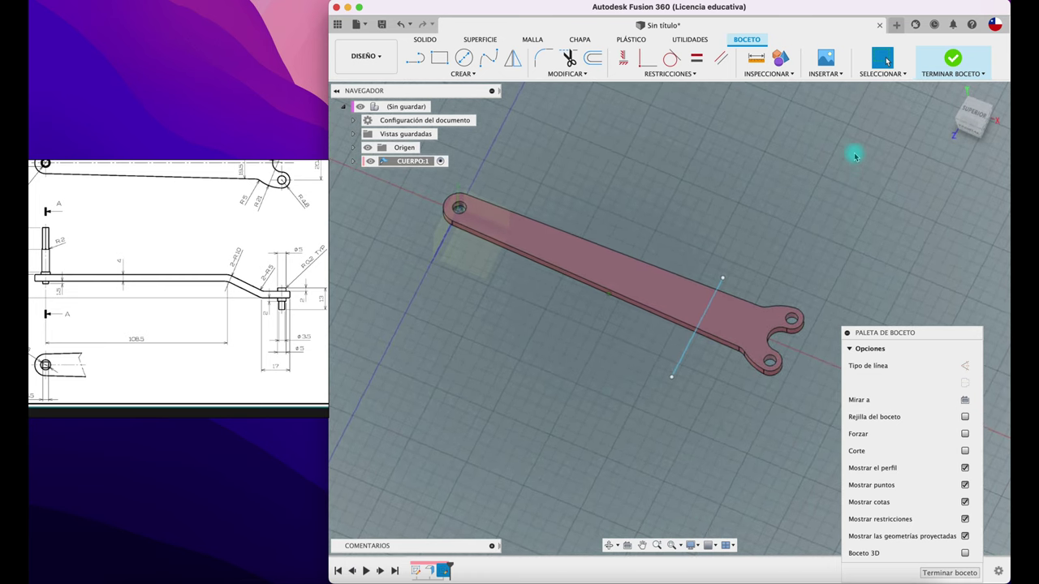
Step: Finish the bend-line sketch and open the sheet-metal CREAR feature list
{"action": "left_click", "coordinate": [949, 58]}
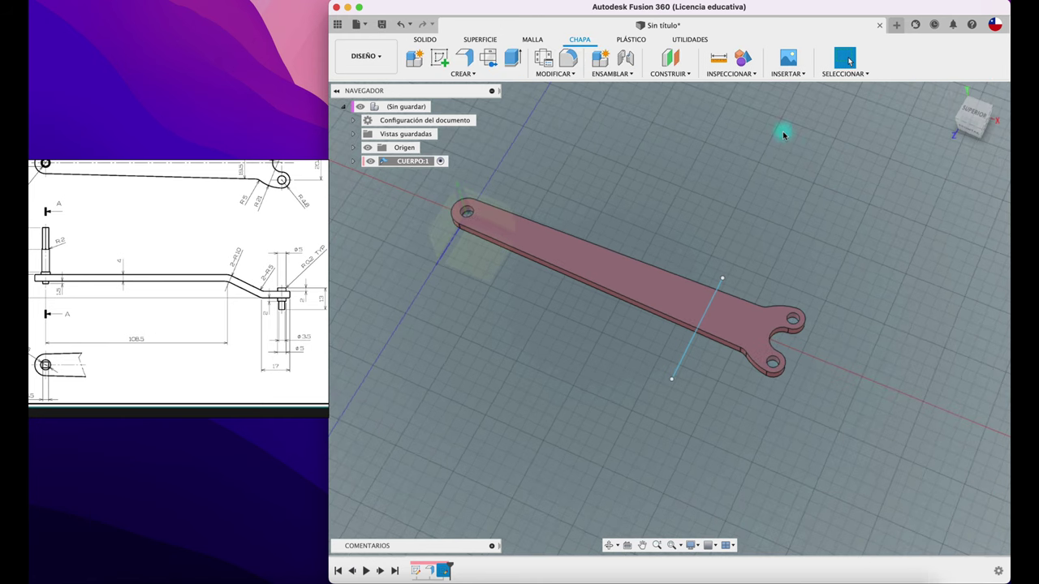
{"action": "left_click", "coordinate": [643, 147]}
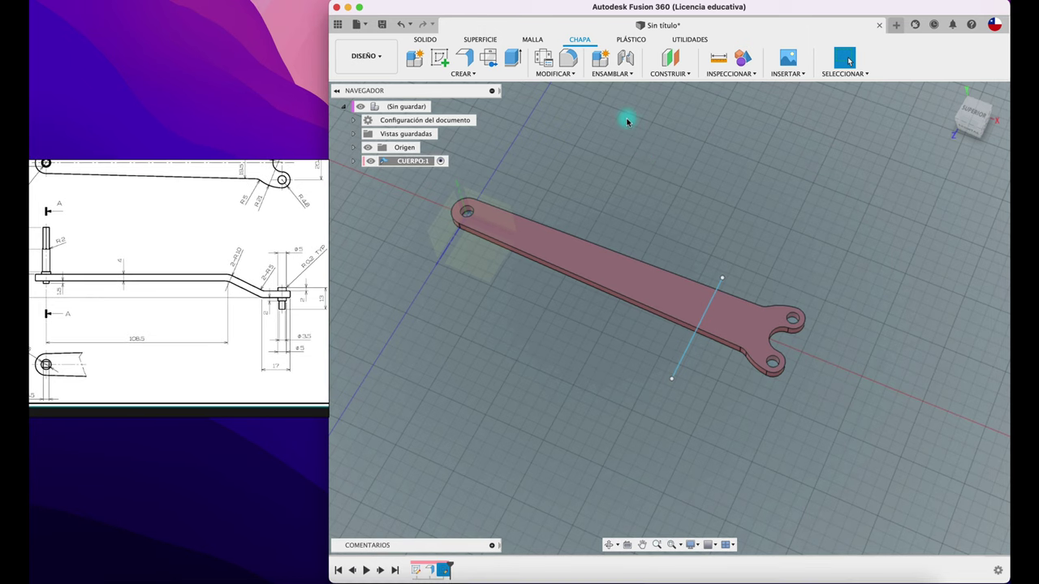
{"action": "left_click", "coordinate": [470, 74]}
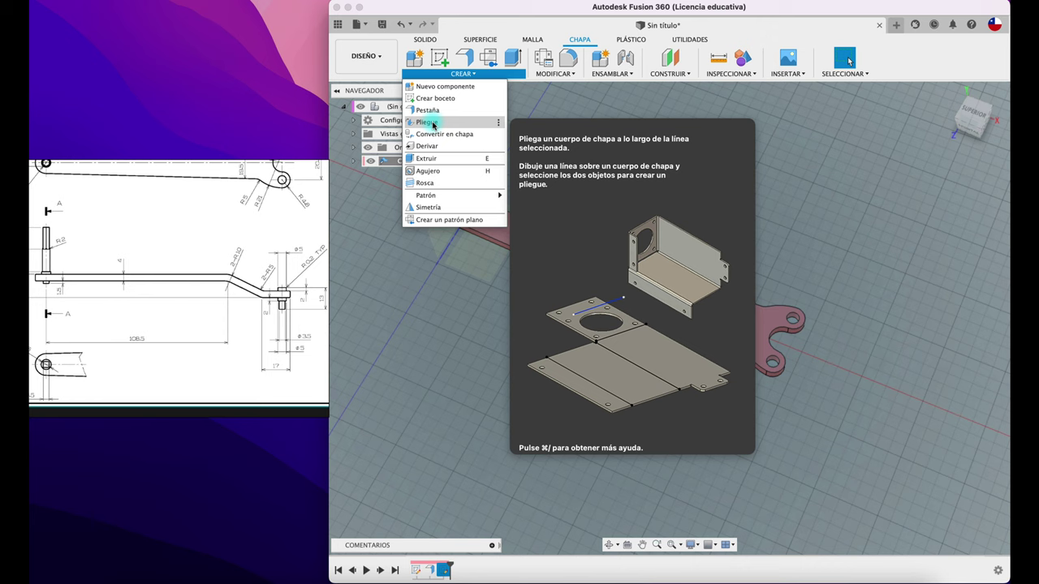
Step: Set up a bend on the sketched line with the top face stationary and position Centro
{"action": "left_click", "coordinate": [433, 123]}
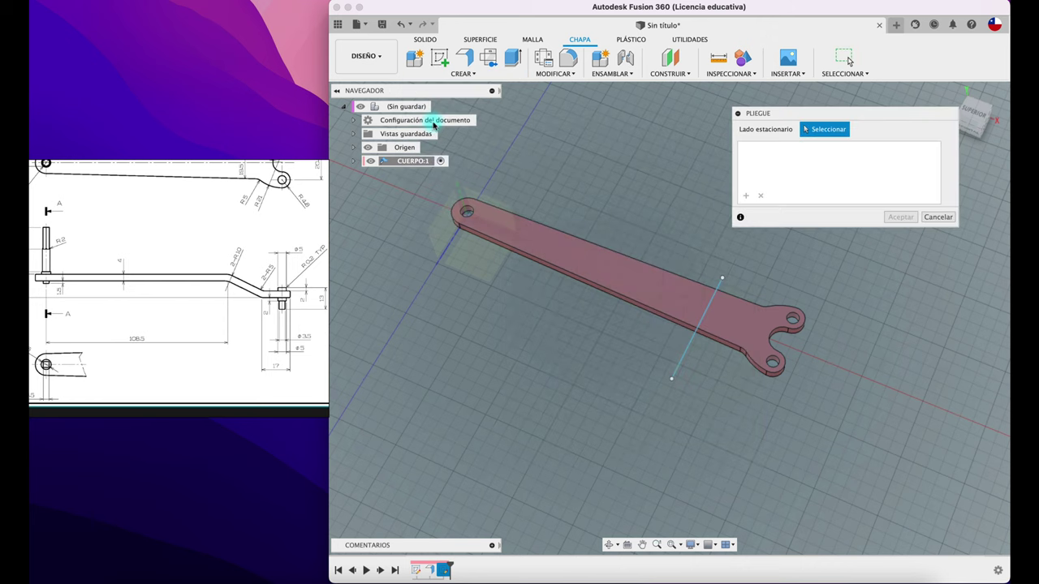
{"action": "left_click", "coordinate": [595, 264]}
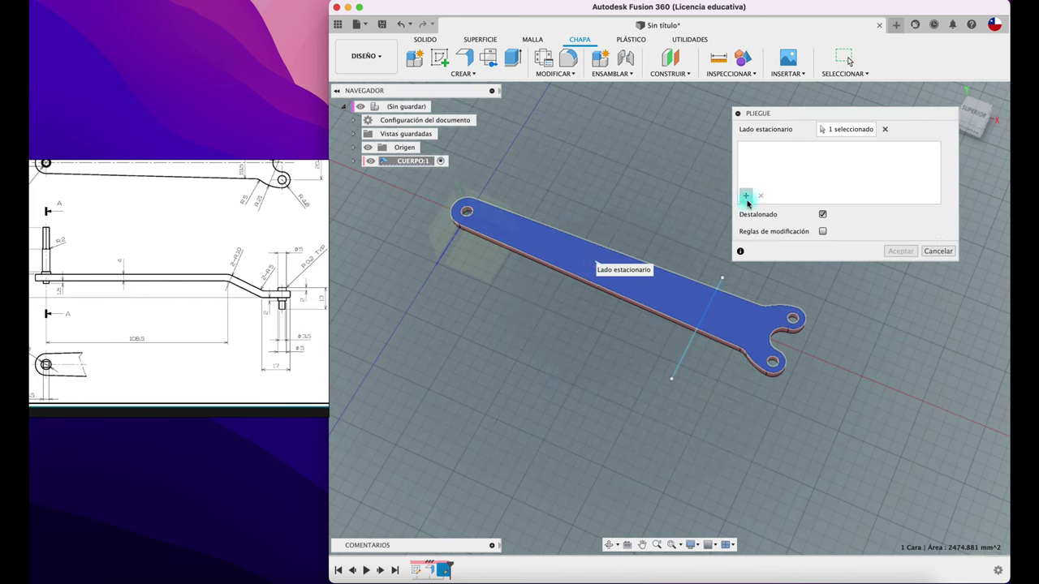
{"action": "left_click", "coordinate": [720, 288]}
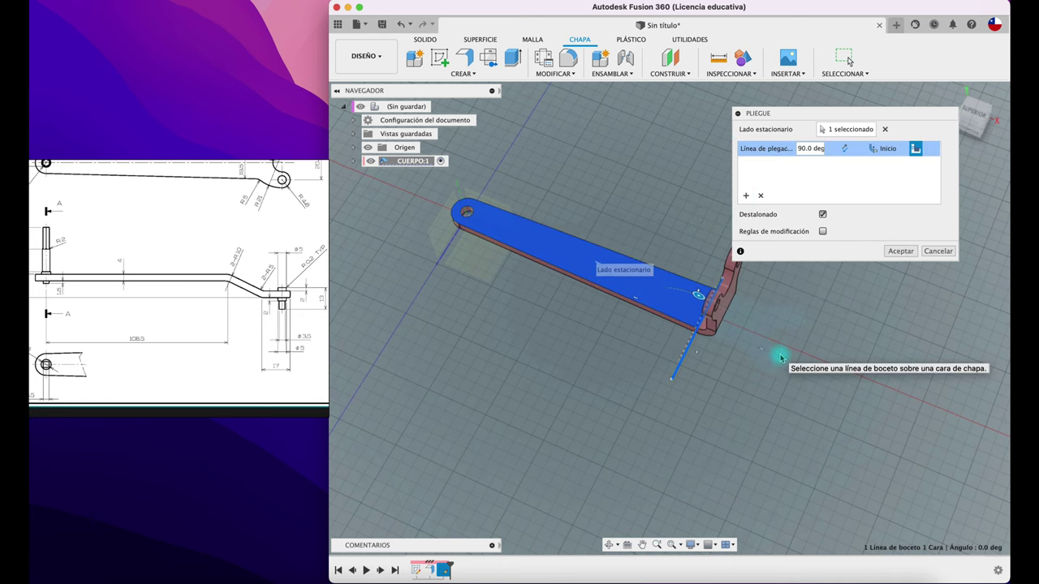
{"action": "scroll", "coordinate": [781, 358], "scroll_direction": "up", "scroll_amount": 5, "text": "shift"}
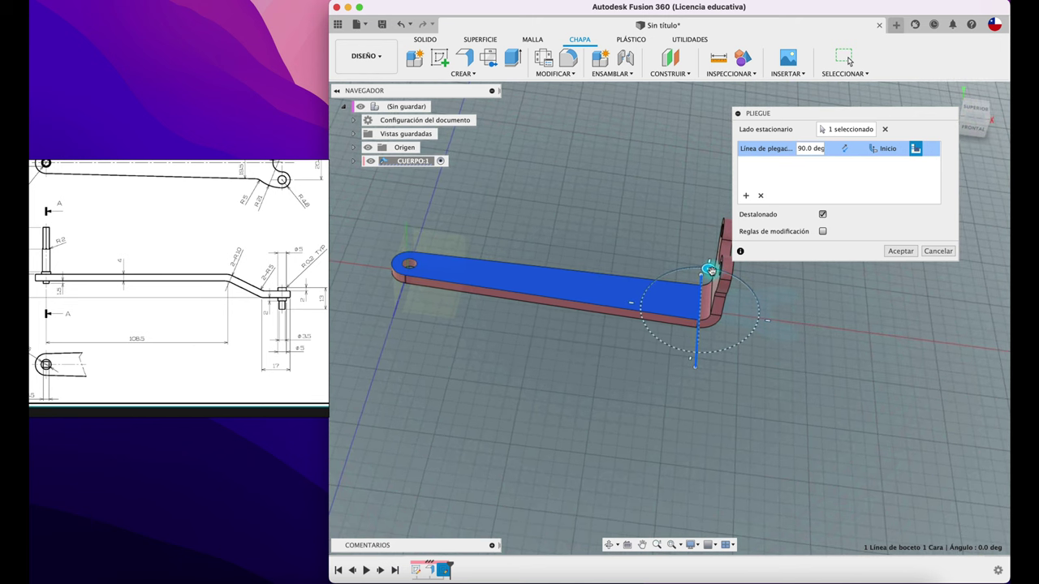
{"action": "mouse_move", "coordinate": [710, 270]}
{"action": "left_mouse_down"}
{"action": "mouse_move", "coordinate": [723, 379]}
{"action": "mouse_move", "coordinate": [688, 396]}
{"action": "left_mouse_up"}
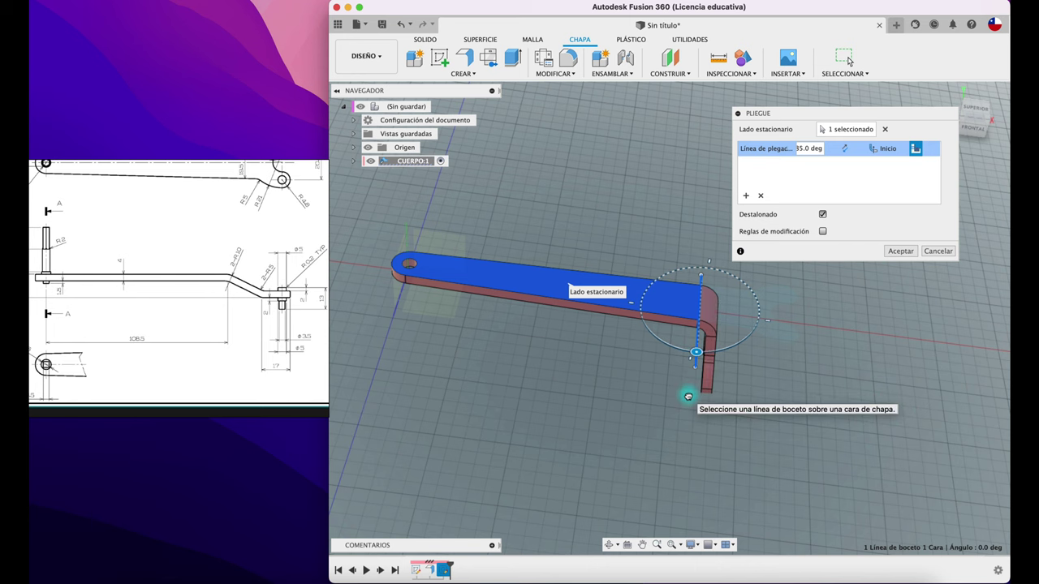
{"action": "middle_click_drag", "start_coordinate": [688, 396], "coordinate": [765, 366], "text": "shift"}
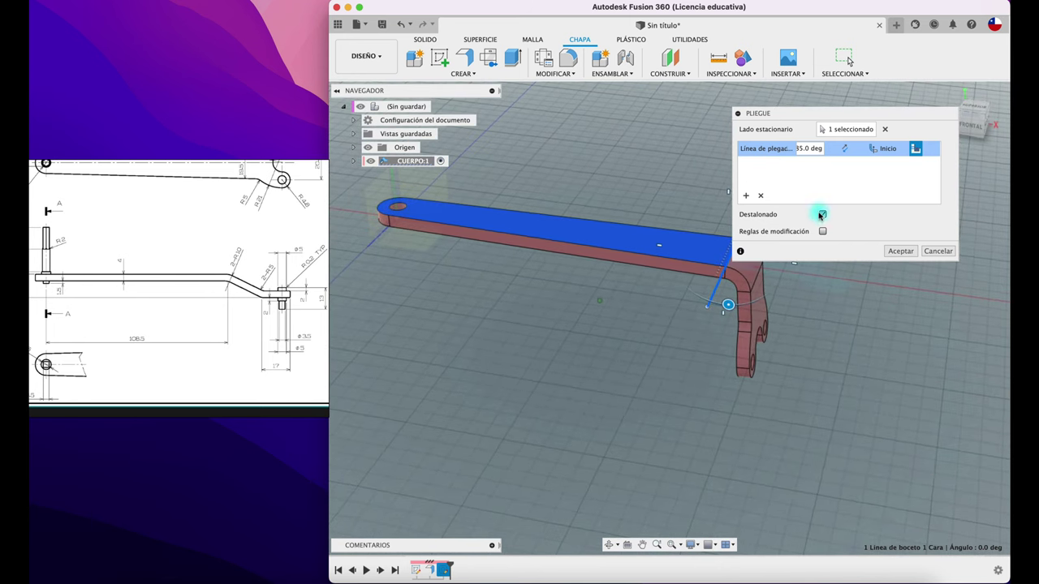
{"action": "left_click", "coordinate": [814, 149]}
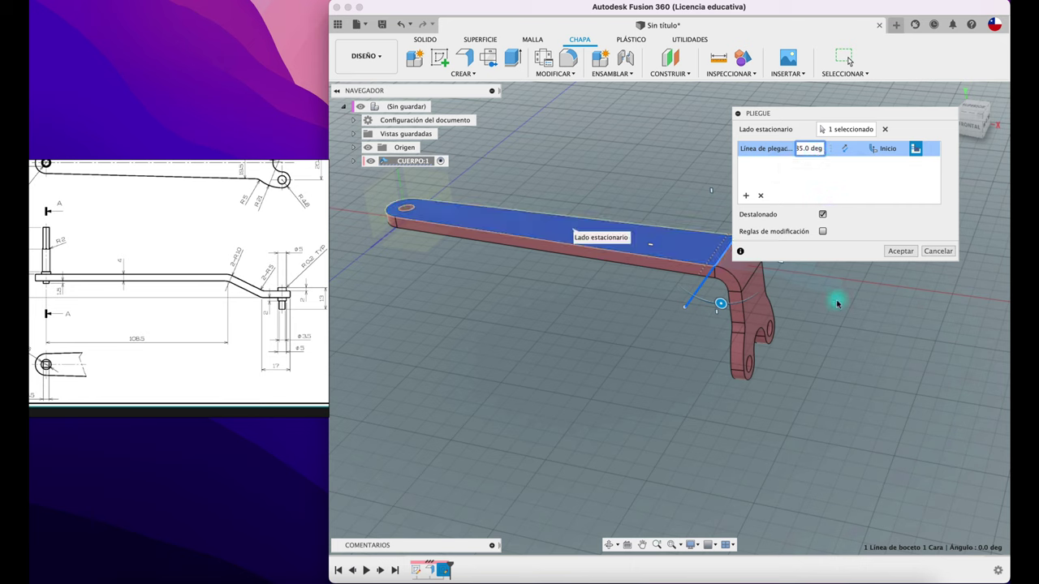
{"action": "left_click", "coordinate": [893, 149]}
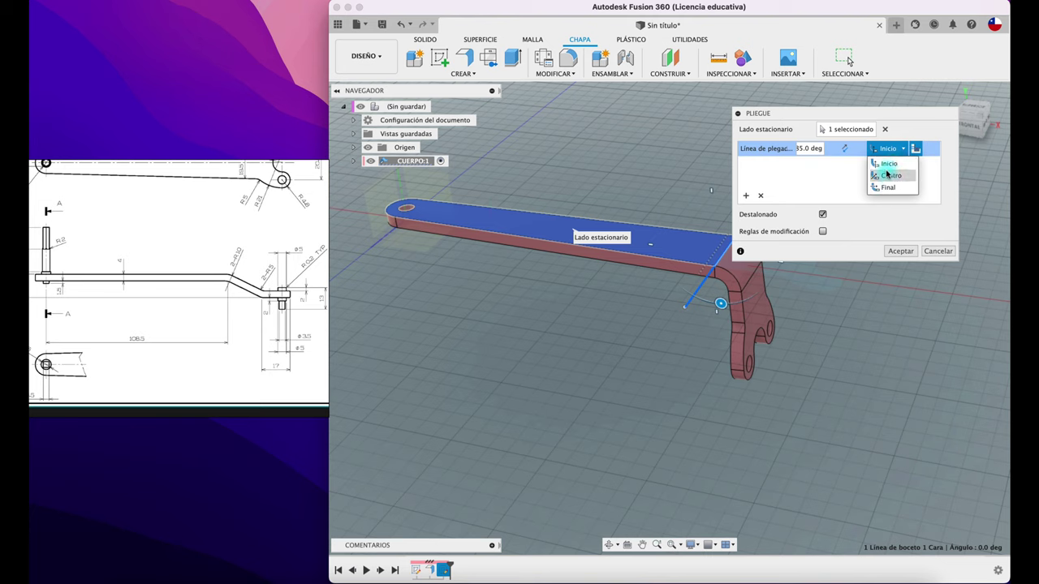
{"action": "left_click", "coordinate": [883, 177]}
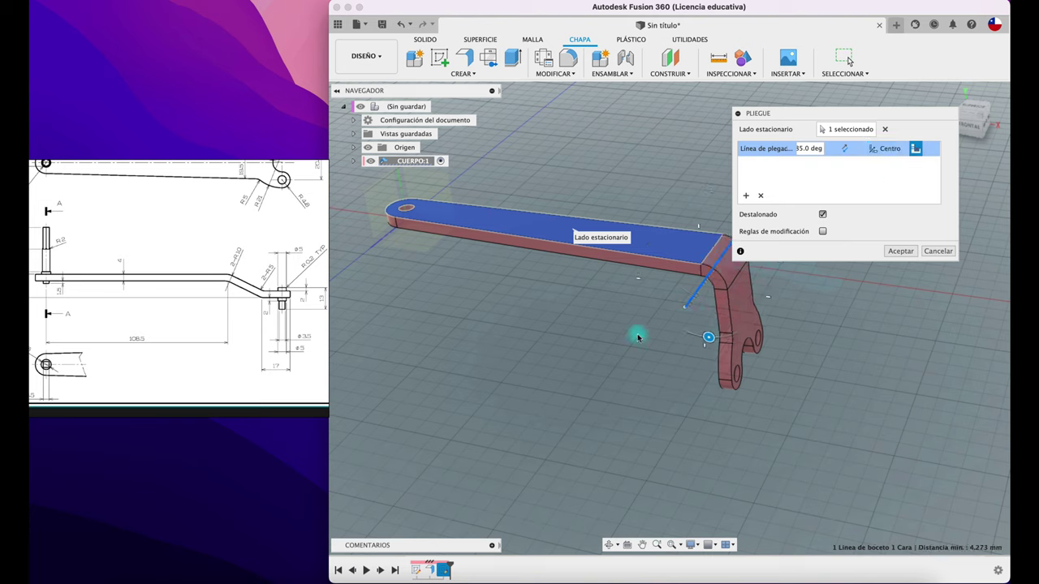
Step: Adjust the bend angle to 27° so the fork end folds down, and apply the bend
{"action": "mouse_move", "coordinate": [638, 336]}
{"action": "middle_mouse_down", "text": "shift"}
{"action": "mouse_move", "coordinate": [617, 350]}
{"action": "mouse_move", "coordinate": [684, 349]}
{"action": "middle_mouse_up", "text": "shift"}
{"action": "left_click_drag", "start_coordinate": [715, 341], "coordinate": [754, 327]}
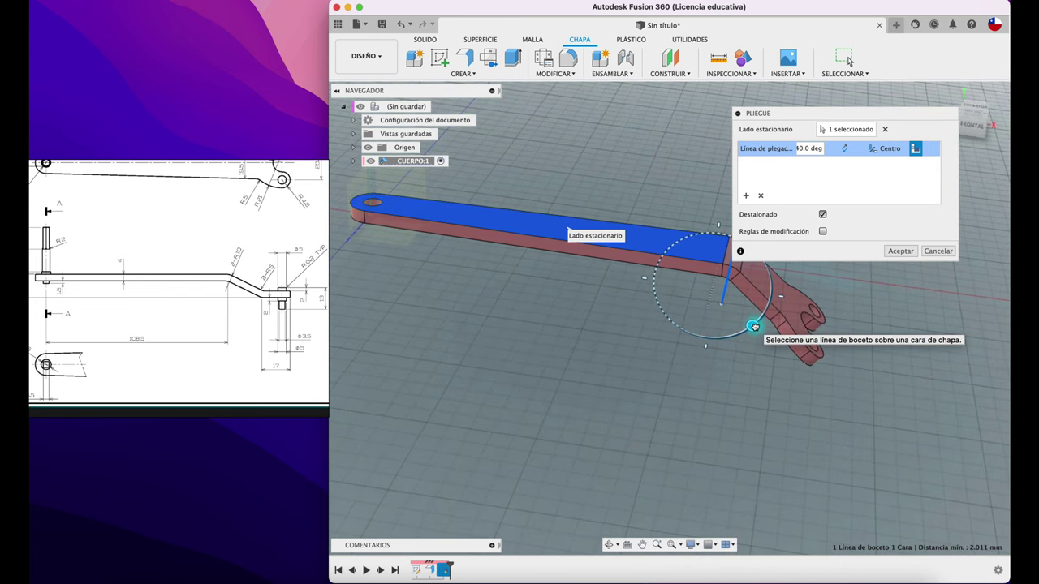
{"action": "mouse_move", "coordinate": [754, 327]}
{"action": "left_mouse_down"}
{"action": "mouse_move", "coordinate": [770, 283]}
{"action": "mouse_move", "coordinate": [770, 295]}
{"action": "left_mouse_up"}
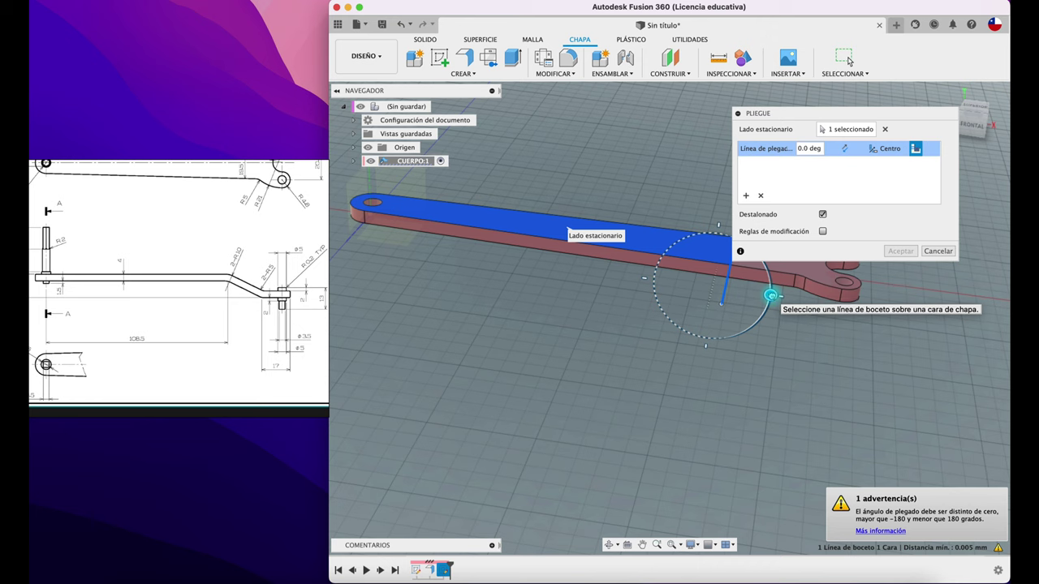
{"action": "left_click_drag", "start_coordinate": [771, 296], "coordinate": [763, 318]}
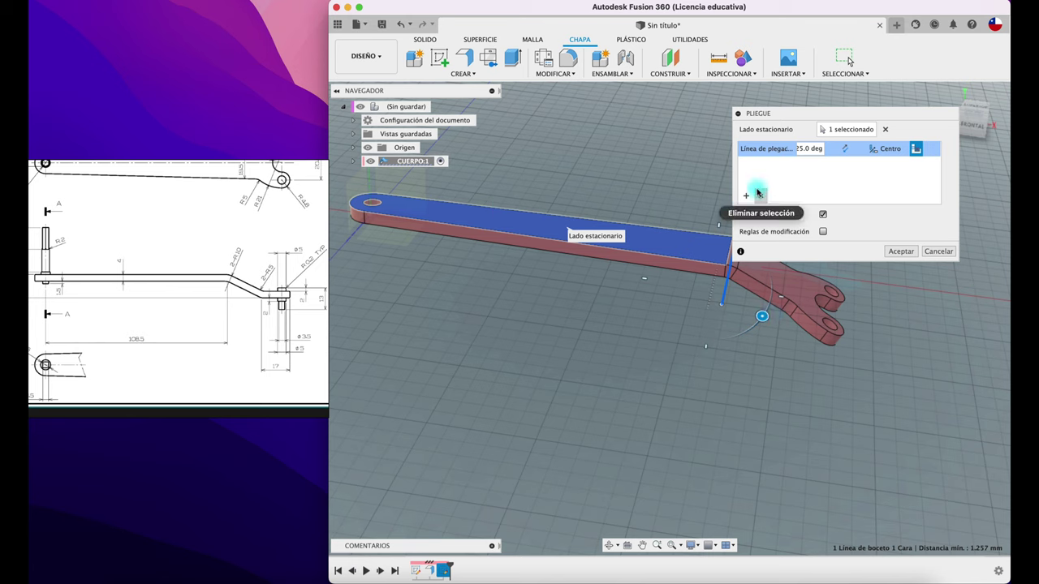
{"action": "left_click", "coordinate": [804, 149]}
{"action": "type", "text": "-27"}
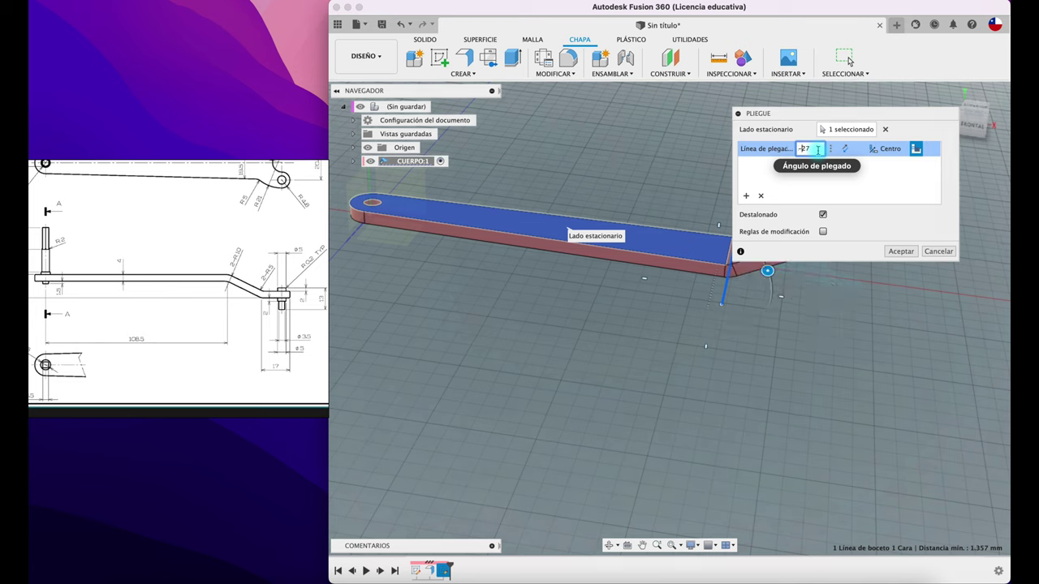
{"action": "left_click", "coordinate": [902, 252]}
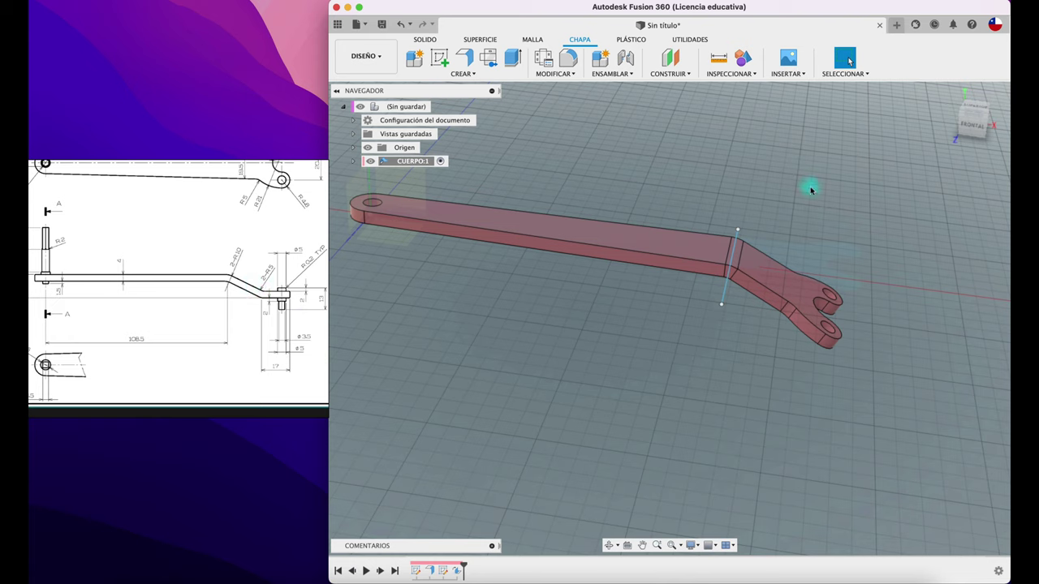
Step: Unfold the bend with Desplegar, keeping the top face stationary
{"action": "left_click", "coordinate": [556, 73]}
{"action": "left_click", "coordinate": [556, 86]}
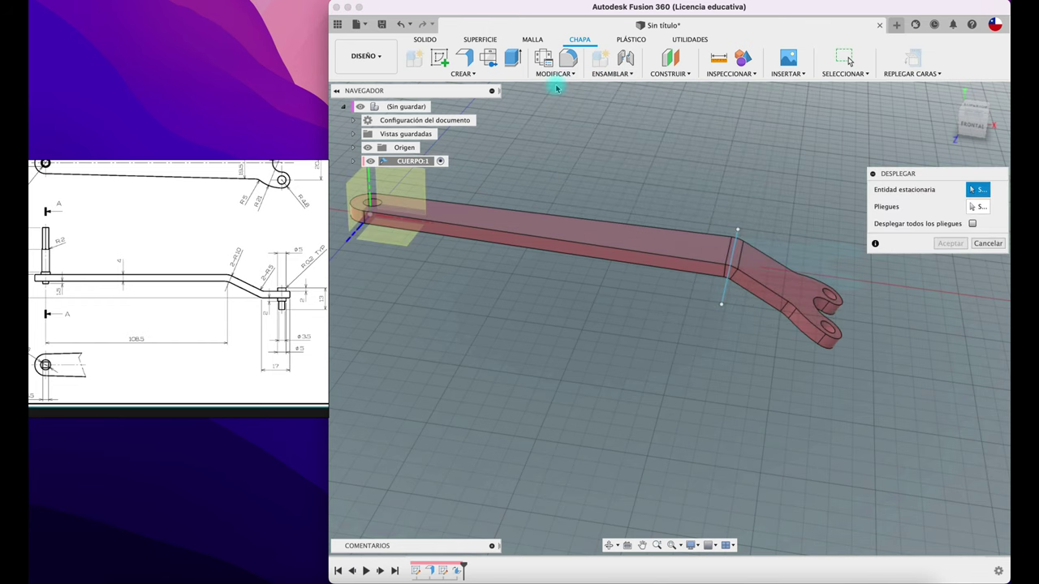
{"action": "left_click", "coordinate": [632, 239]}
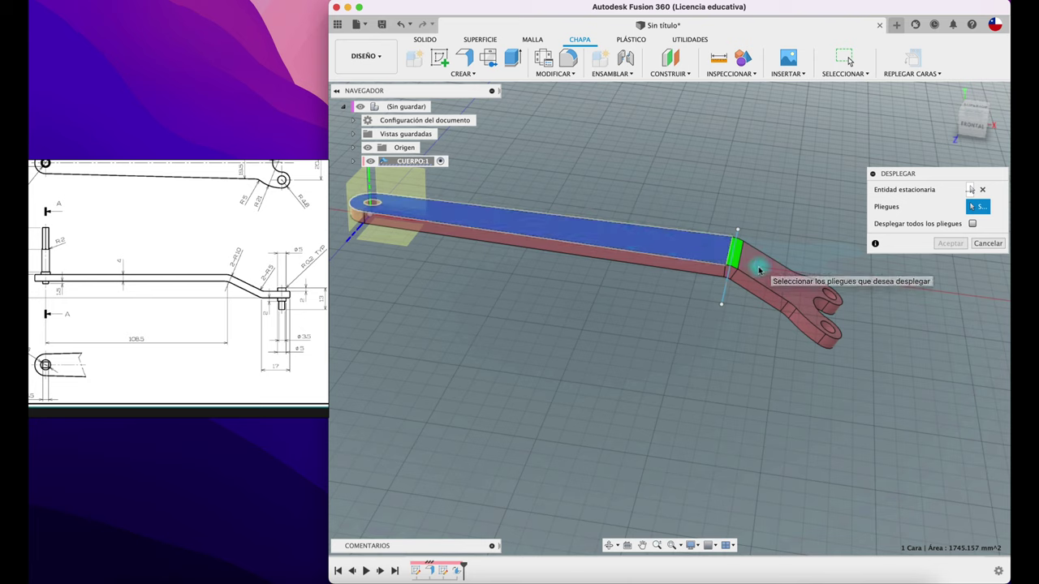
{"action": "left_click", "coordinate": [738, 256]}
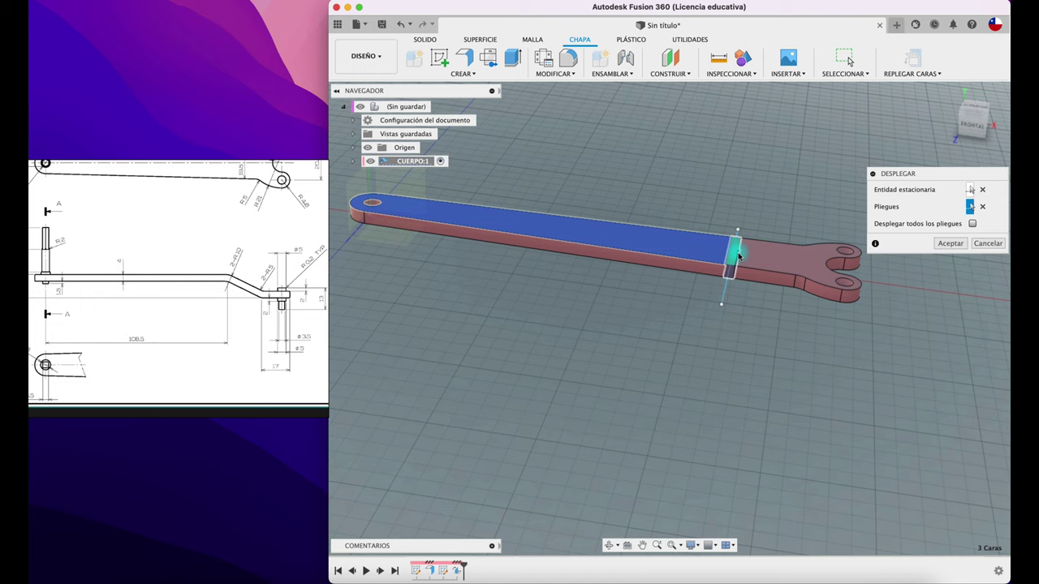
{"action": "left_click", "coordinate": [938, 242]}
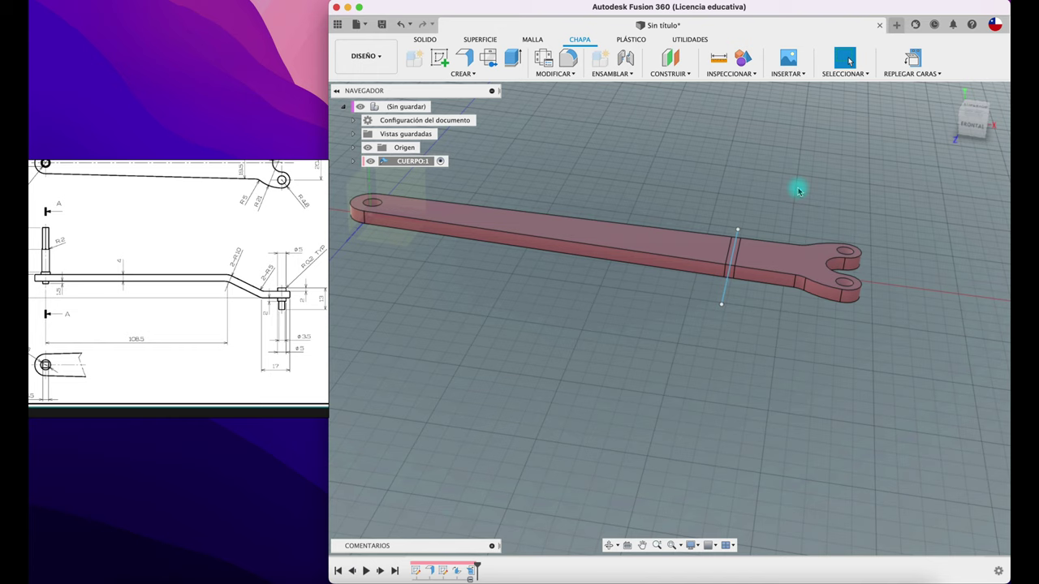
Step: Refold the faces so the fork end is bent back as before
{"action": "left_click", "coordinate": [911, 61]}
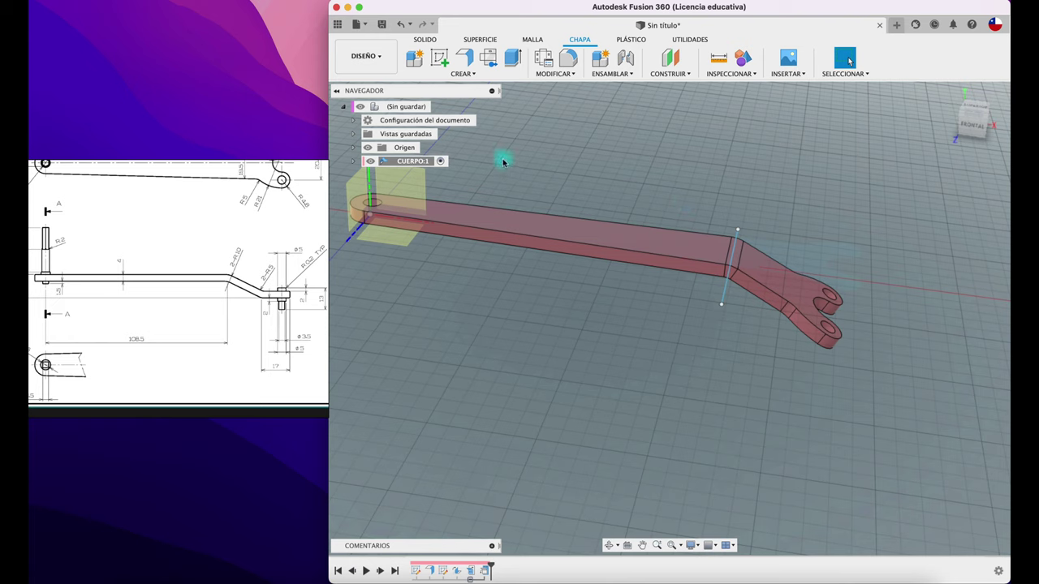
{"action": "left_click", "coordinate": [769, 270]}
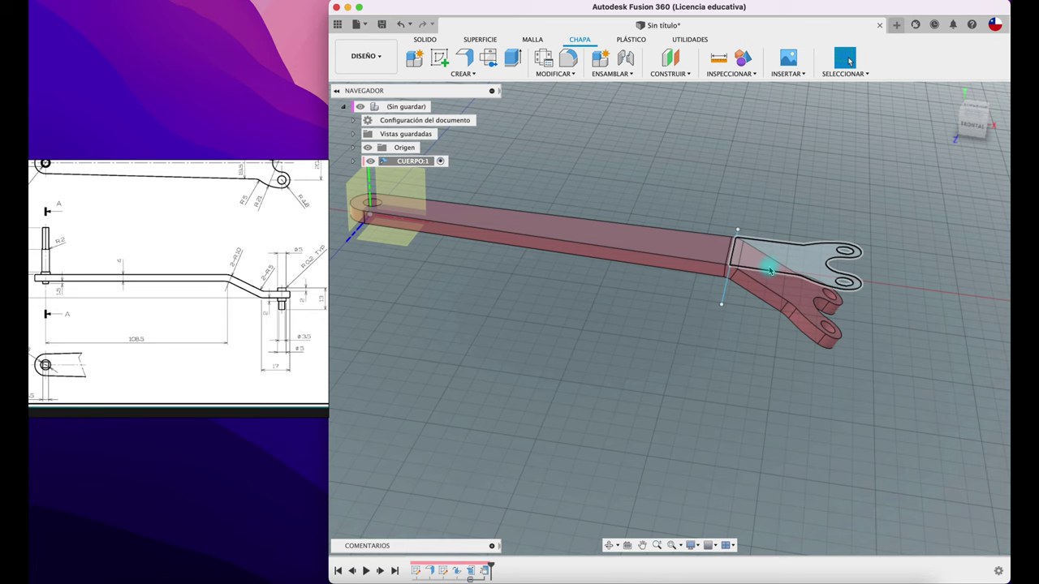
{"action": "scroll", "coordinate": [698, 170], "scroll_direction": "up", "scroll_amount": 3}
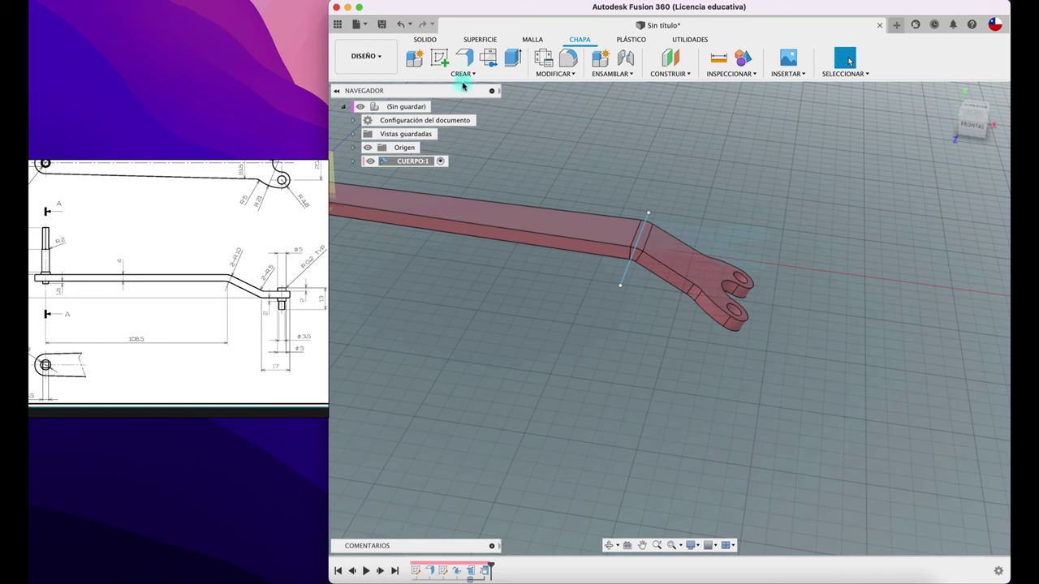
Step: Start a sketch on the fork end's face and draw helper lines from the left hole centre
{"action": "left_click", "coordinate": [439, 57]}
{"action": "left_click", "coordinate": [711, 275]}
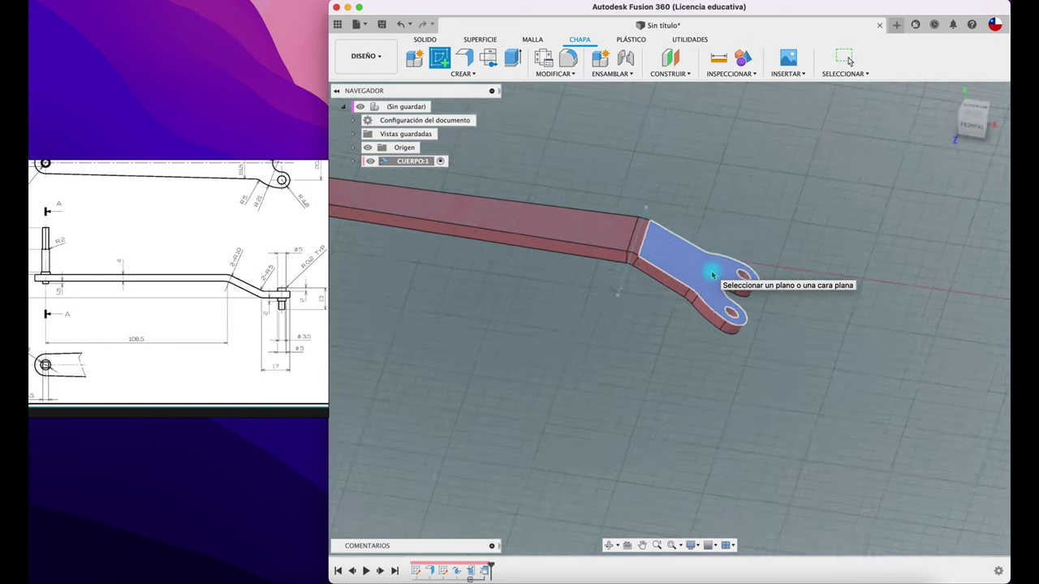
{"action": "left_click", "coordinate": [711, 274]}
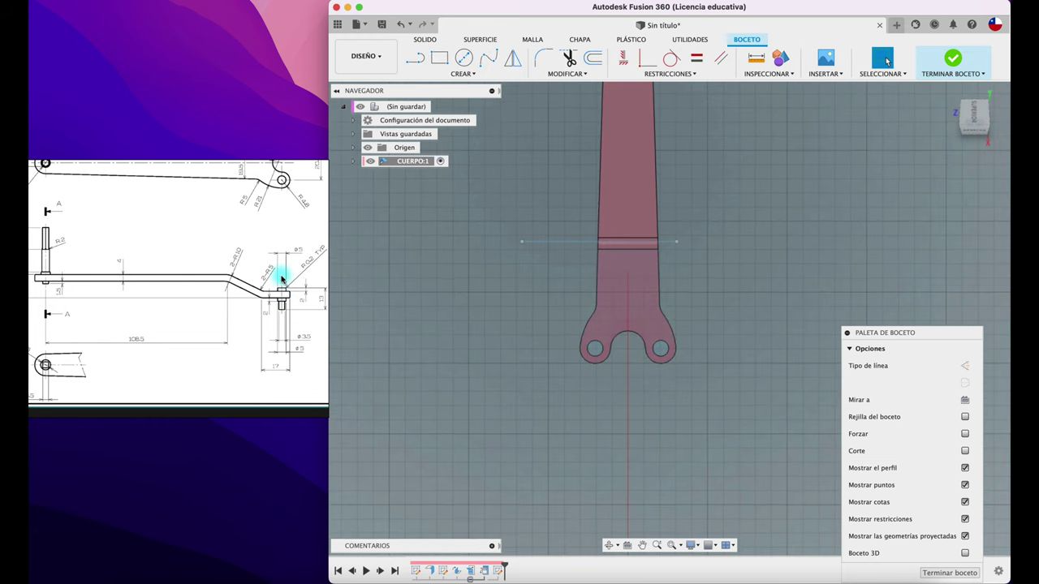
{"action": "scroll", "coordinate": [282, 294], "scroll_direction": "down", "scroll_amount": 3}
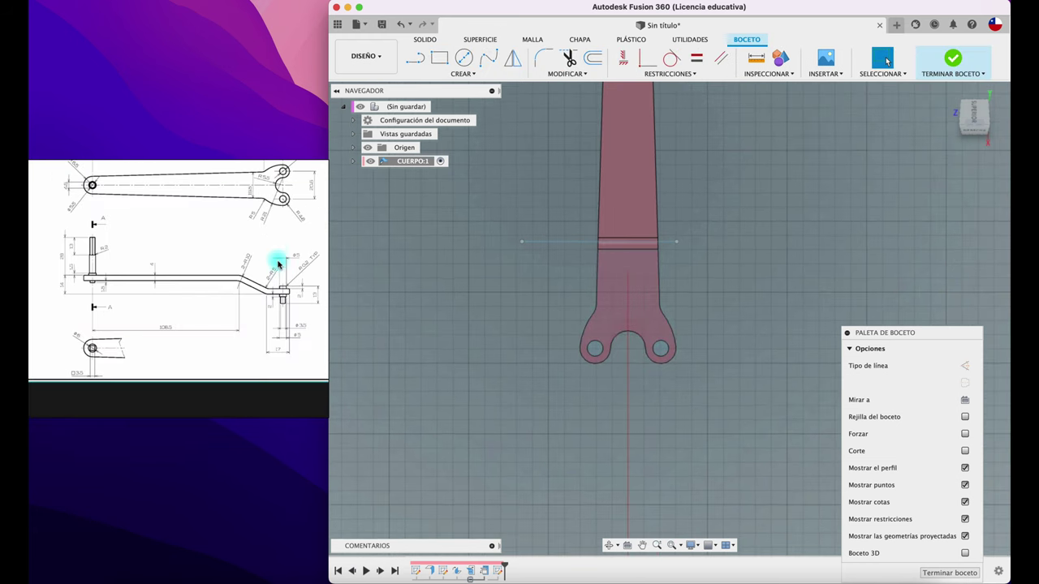
{"action": "scroll", "coordinate": [277, 264], "scroll_direction": "down", "scroll_amount": 3}
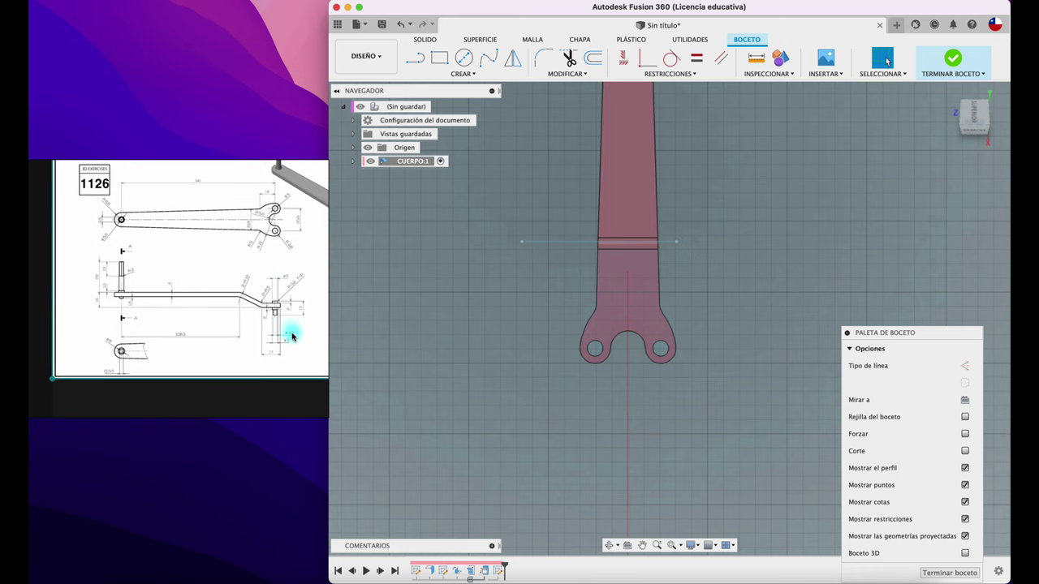
{"action": "scroll", "coordinate": [698, 348], "scroll_direction": "down", "scroll_amount": 2}
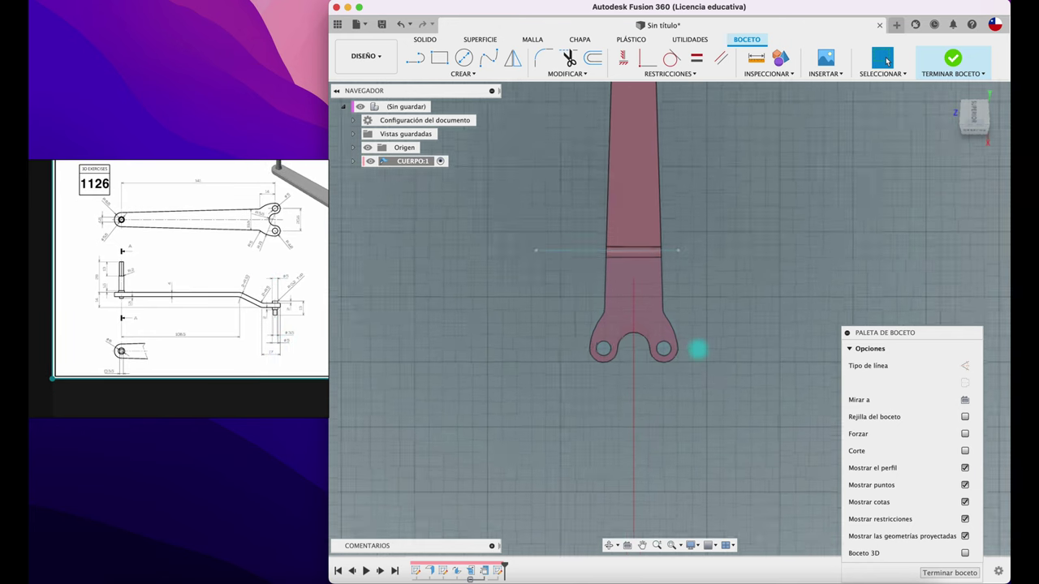
{"action": "scroll", "coordinate": [698, 348], "scroll_direction": "up", "scroll_amount": 3}
{"action": "key", "text": "l"}
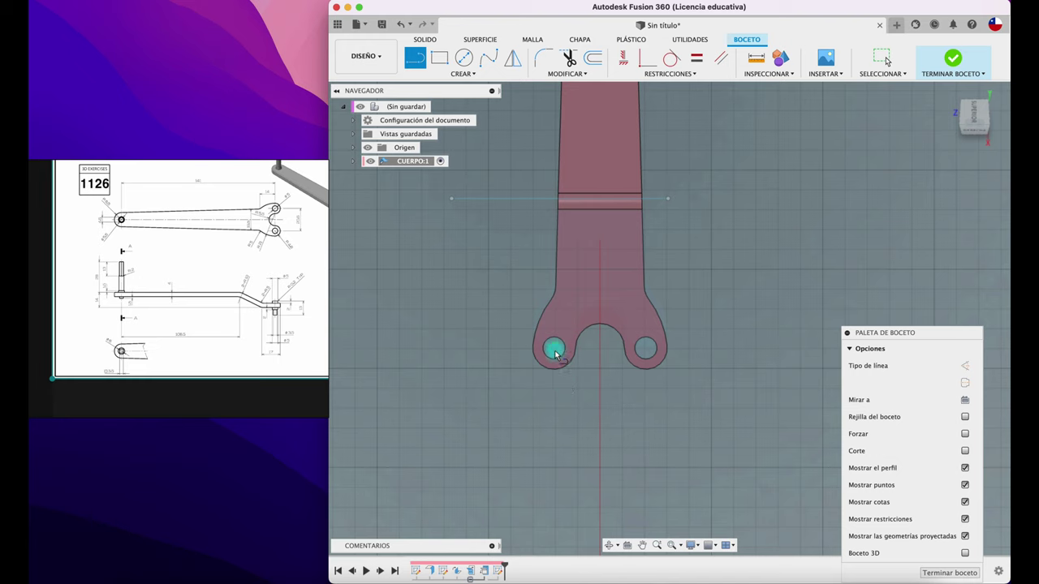
{"action": "left_click", "coordinate": [554, 350]}
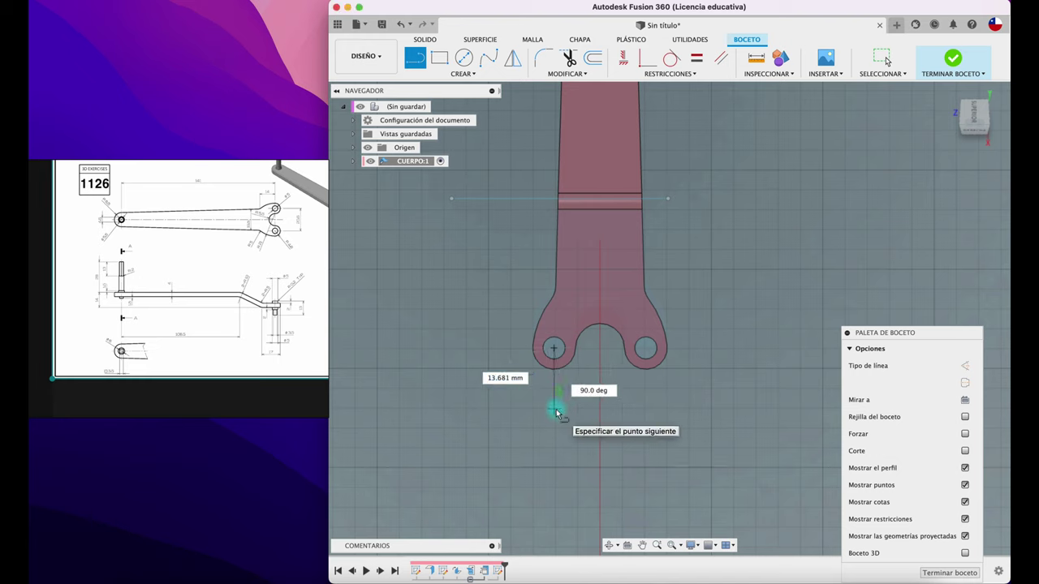
{"action": "double_click", "coordinate": [555, 409]}
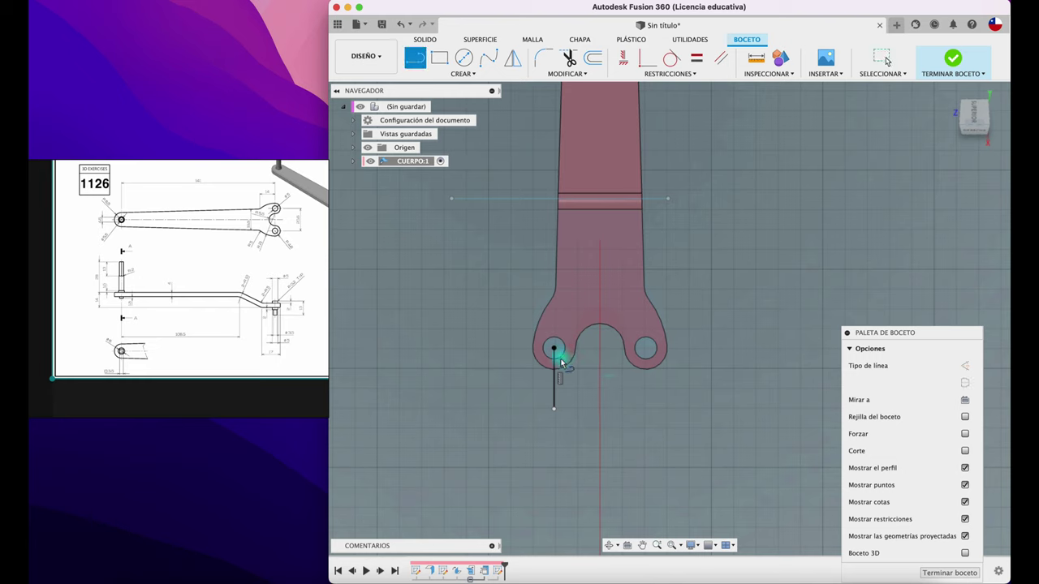
{"action": "left_click", "coordinate": [554, 371]}
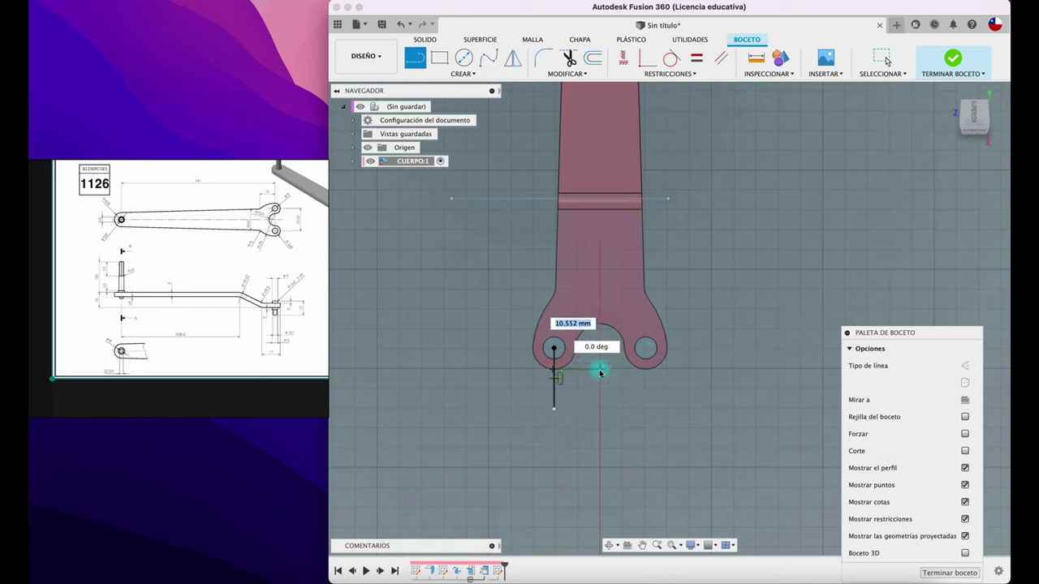
{"action": "double_click", "coordinate": [715, 371]}
{"action": "key", "text": "Escape"}
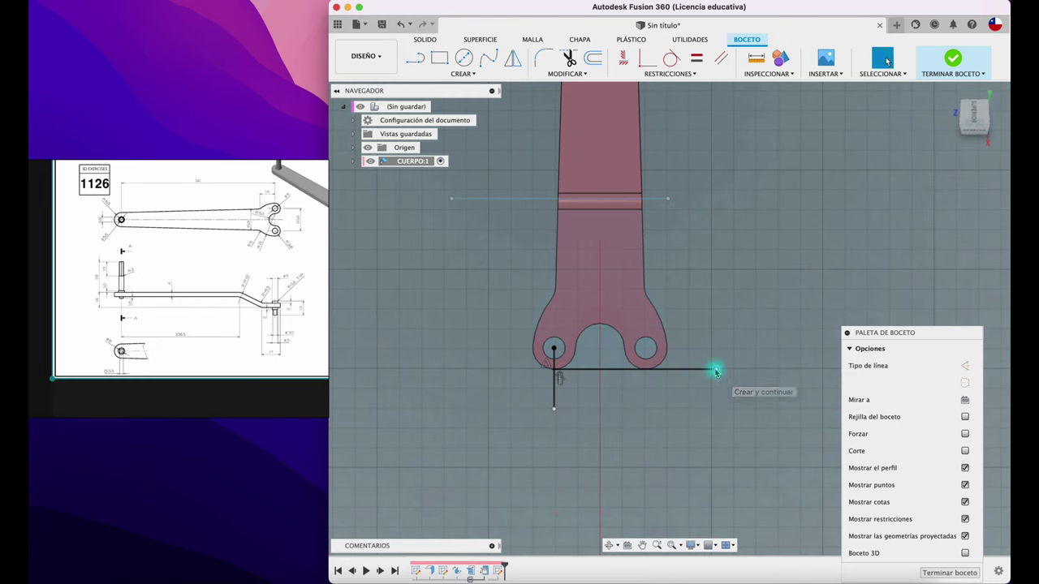
Step: Draw an upward vertical helper line and dimension it to 17 mm
{"action": "key", "text": "l"}
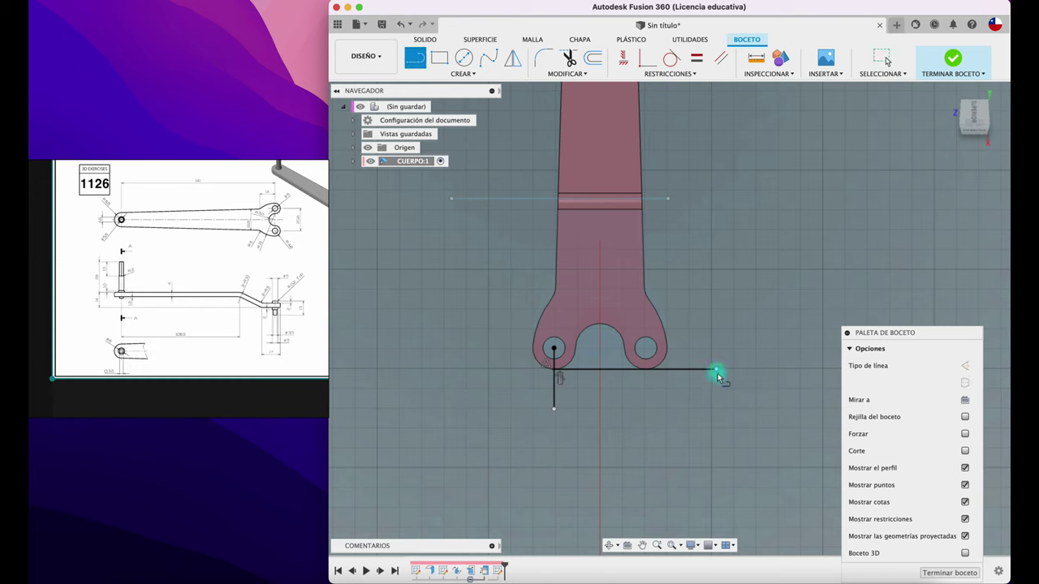
{"action": "left_click", "coordinate": [715, 371]}
{"action": "left_click", "coordinate": [716, 254]}
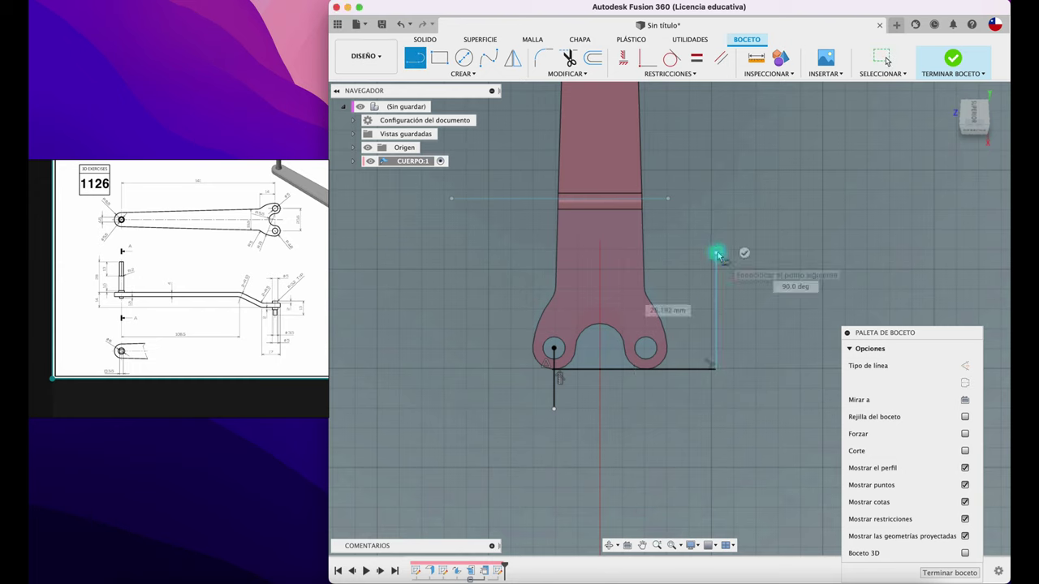
{"action": "key", "text": "Escape"}
{"action": "left_click", "coordinate": [716, 302]}
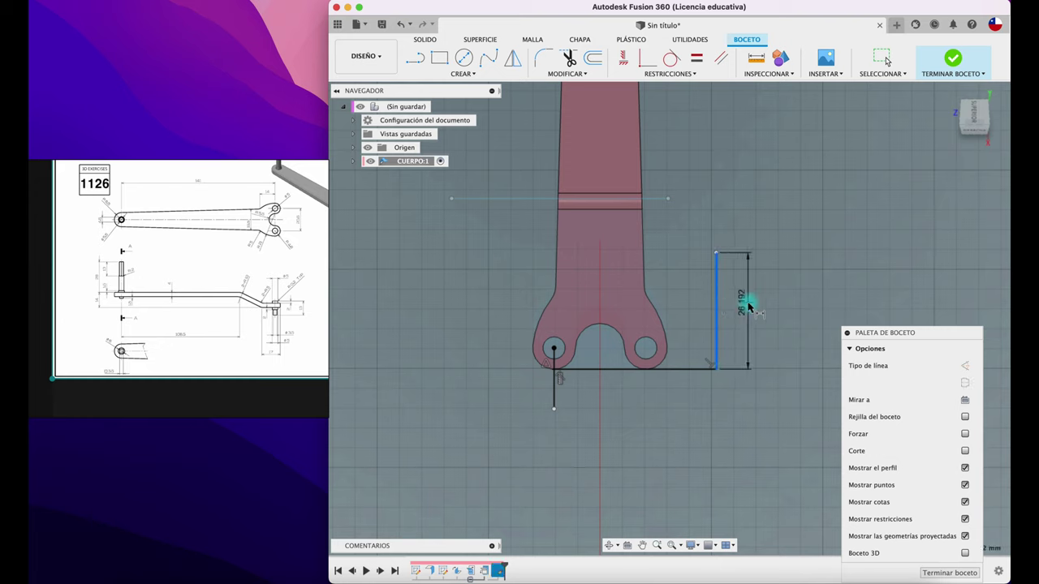
{"action": "left_click", "coordinate": [748, 302]}
{"action": "type", "text": "17"}
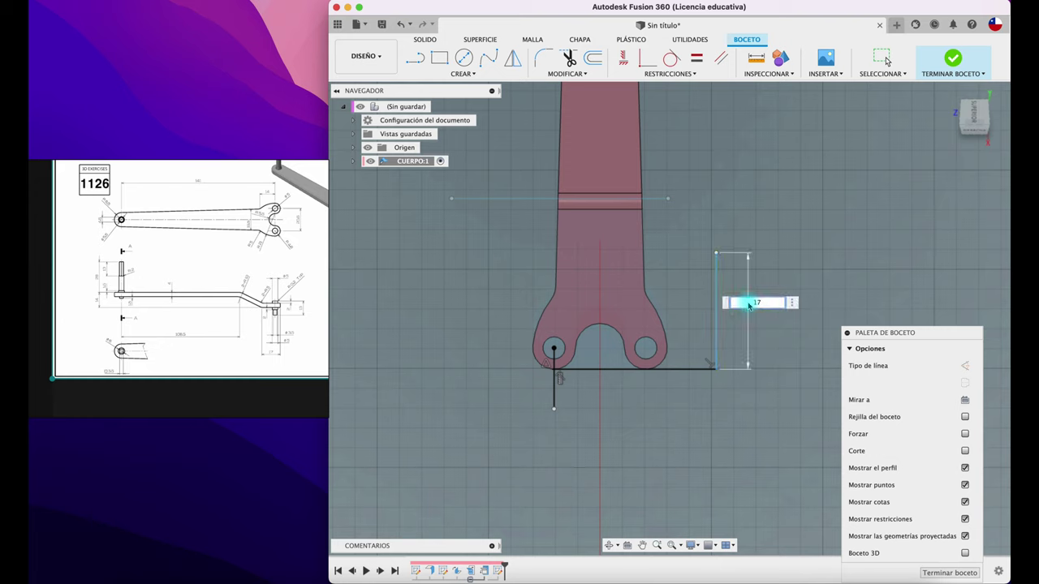
{"action": "key", "text": "Return"}
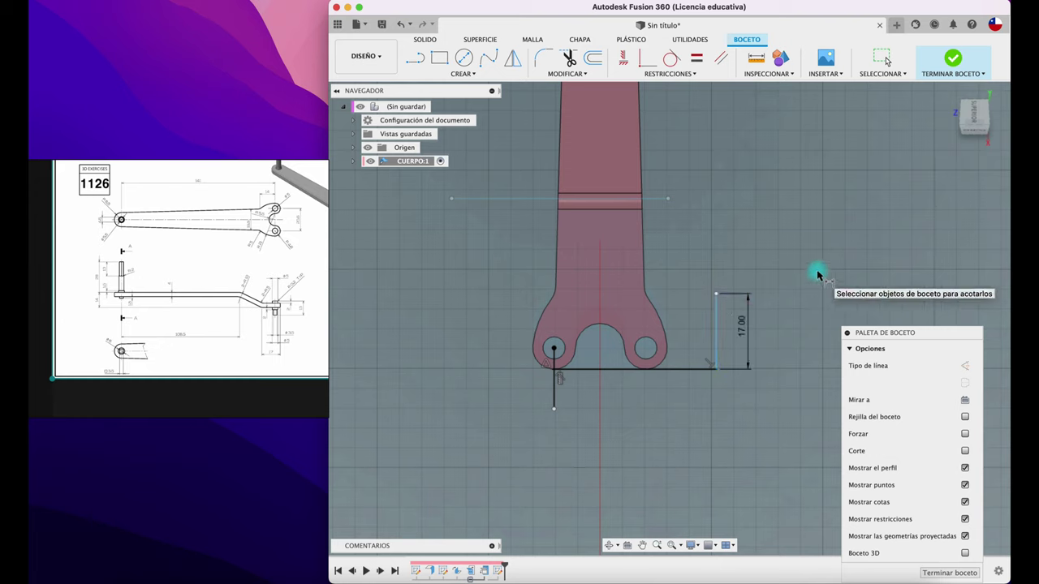
Step: Draw the line across the neck at the 17 mm point and delete the helper lines
{"action": "key", "text": "l"}
{"action": "left_click", "coordinate": [715, 294]}
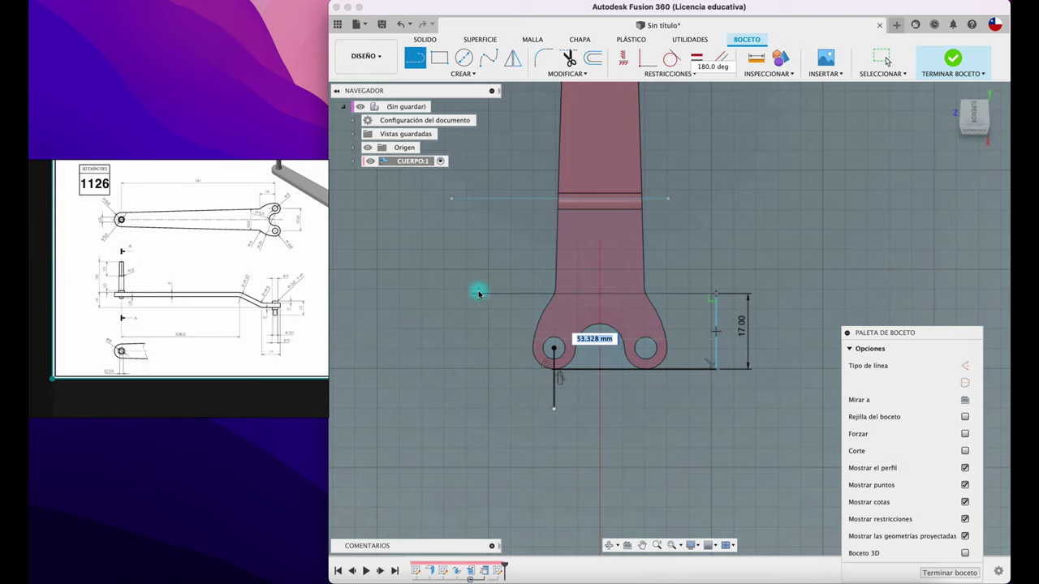
{"action": "left_click", "coordinate": [478, 293]}
{"action": "key", "text": "Escape"}
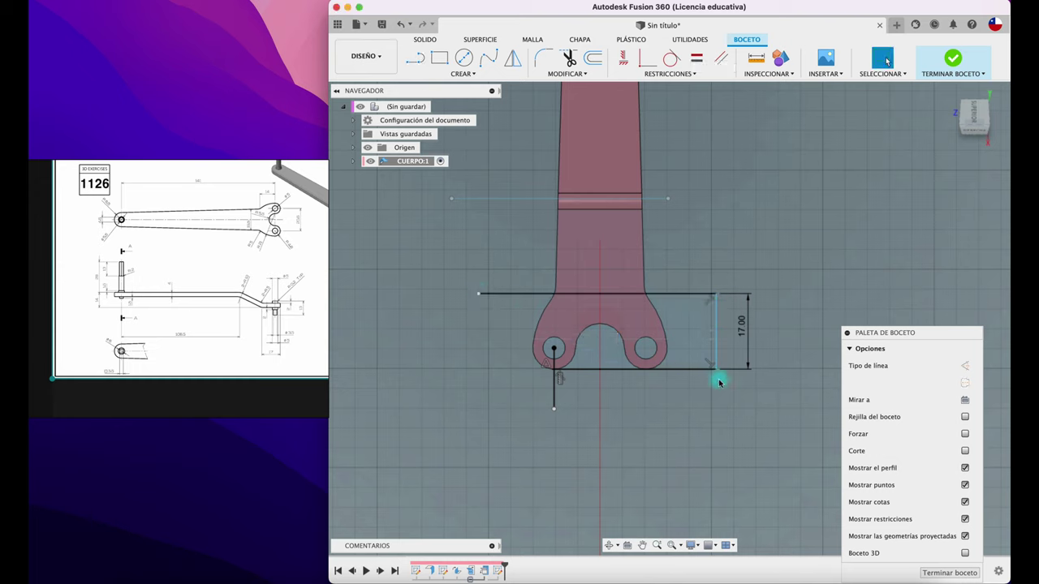
{"action": "left_click", "coordinate": [691, 370]}
{"action": "key", "text": "Delete"}
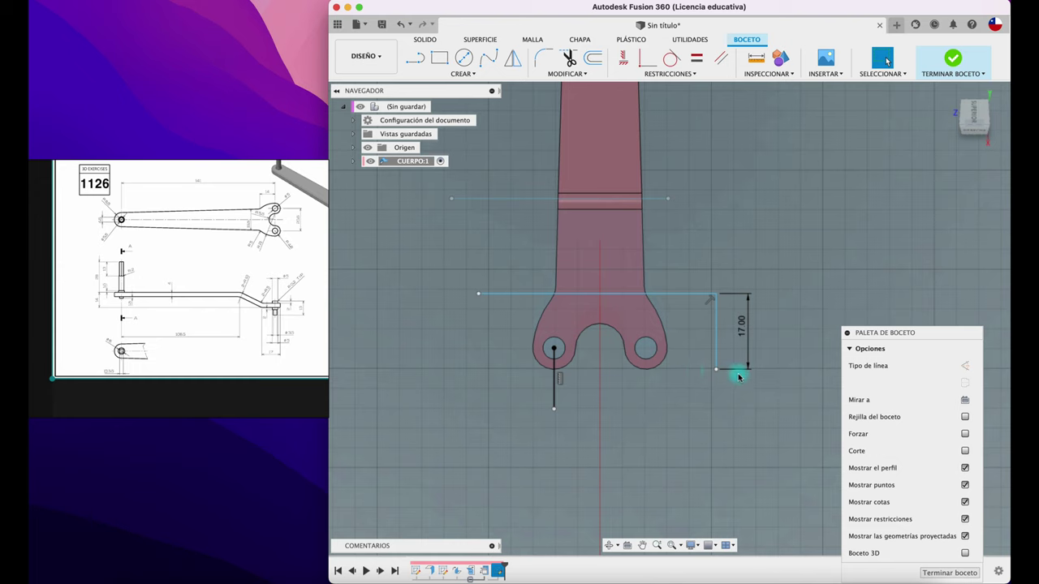
{"action": "left_click", "coordinate": [716, 348]}
{"action": "key", "text": "Delete"}
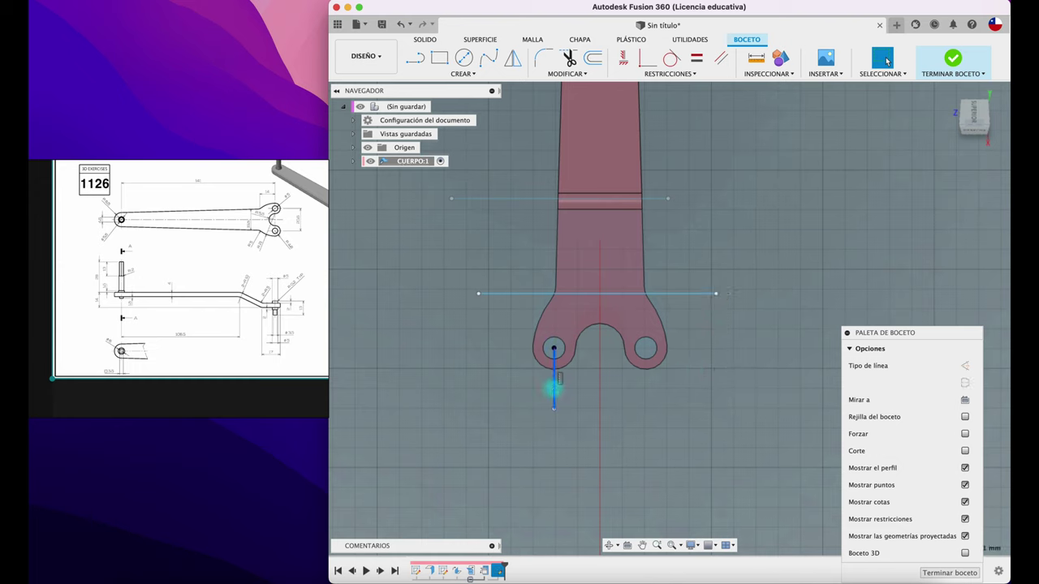
Step: Finish the sketch and start a bend on the fork-side line, keeping the middle face stationary
{"action": "middle_click_drag", "start_coordinate": [933, 130], "coordinate": [781, 253], "text": "shift"}
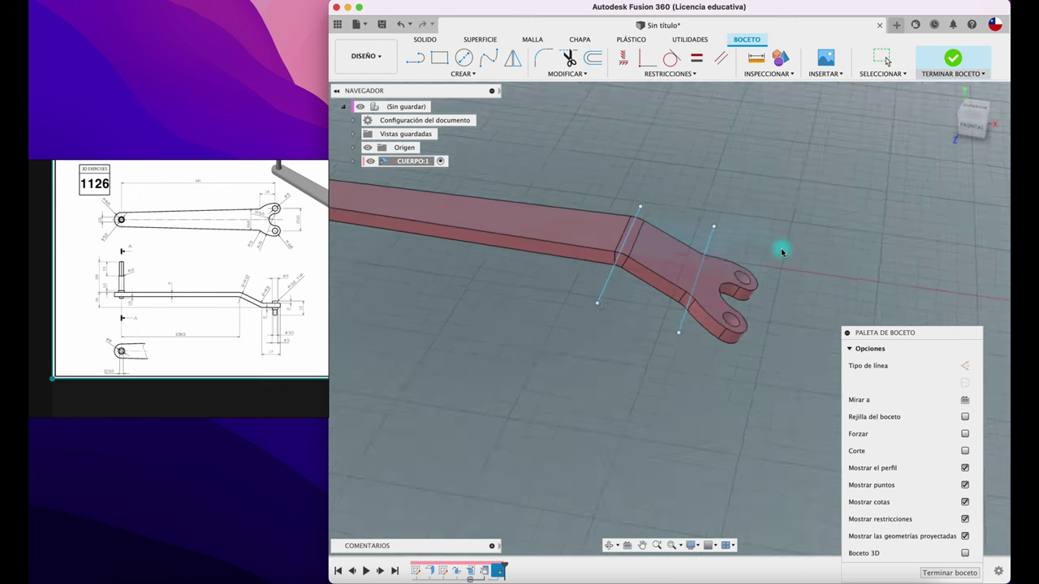
{"action": "key", "text": "Return"}
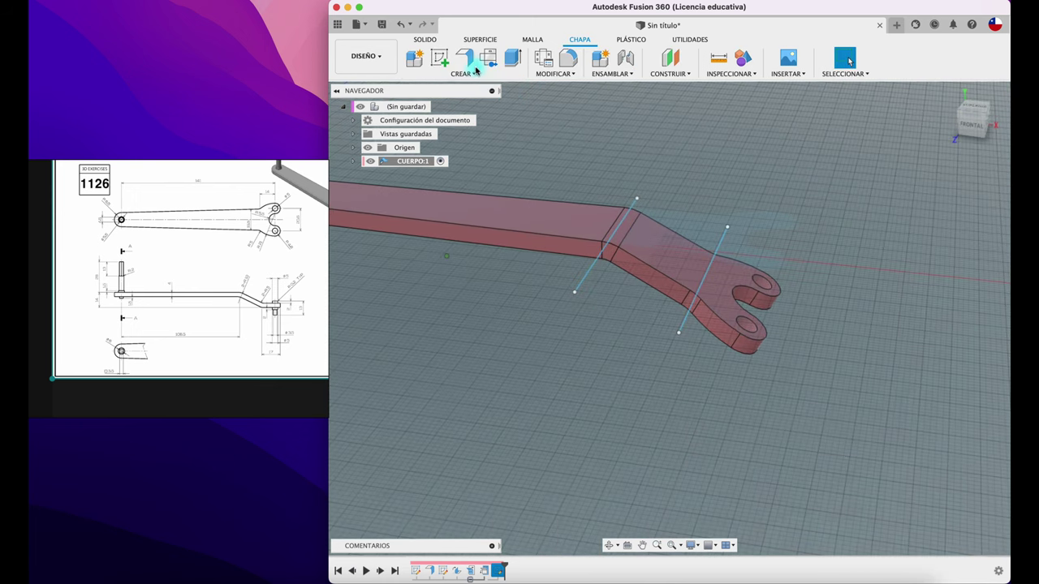
{"action": "left_click", "coordinate": [471, 71]}
{"action": "left_click", "coordinate": [449, 121]}
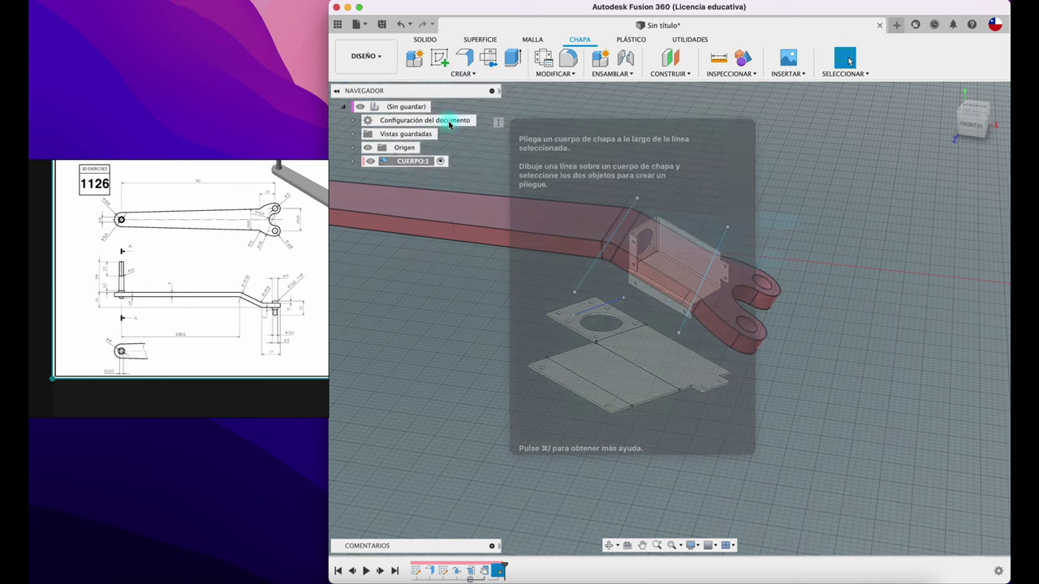
{"action": "left_click", "coordinate": [692, 266]}
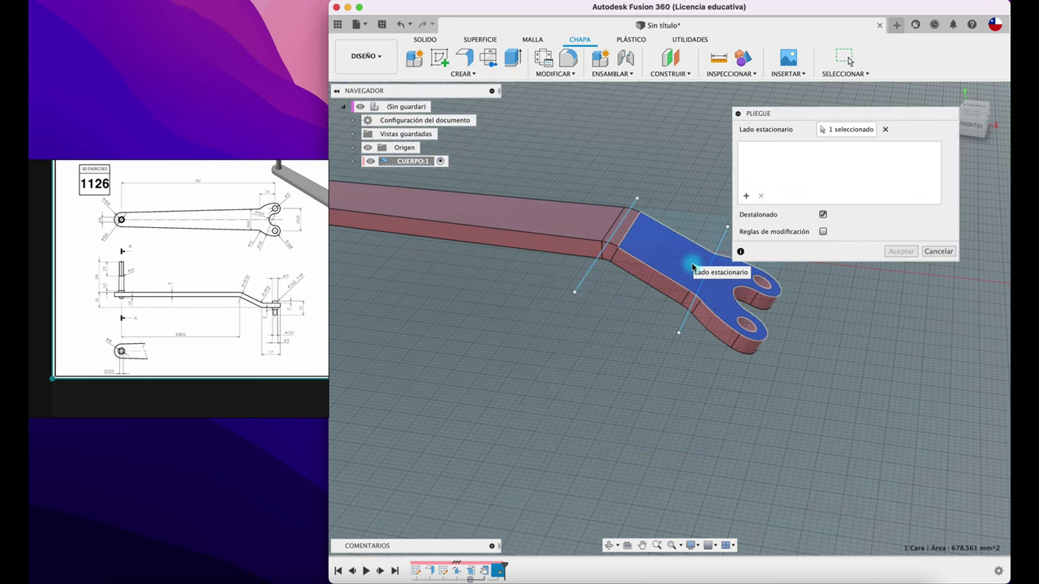
{"action": "left_click", "coordinate": [745, 195]}
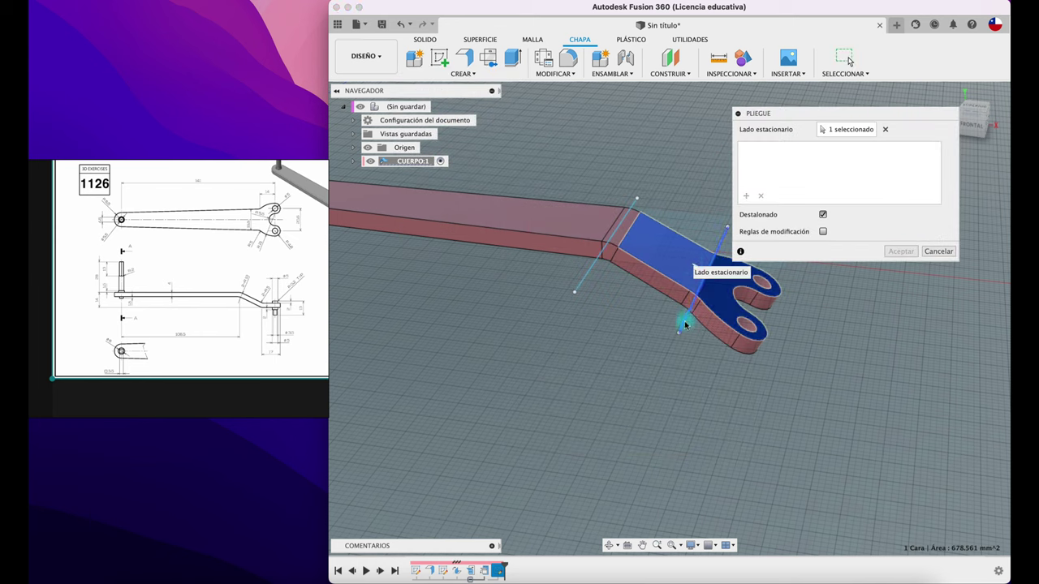
{"action": "left_click", "coordinate": [684, 324]}
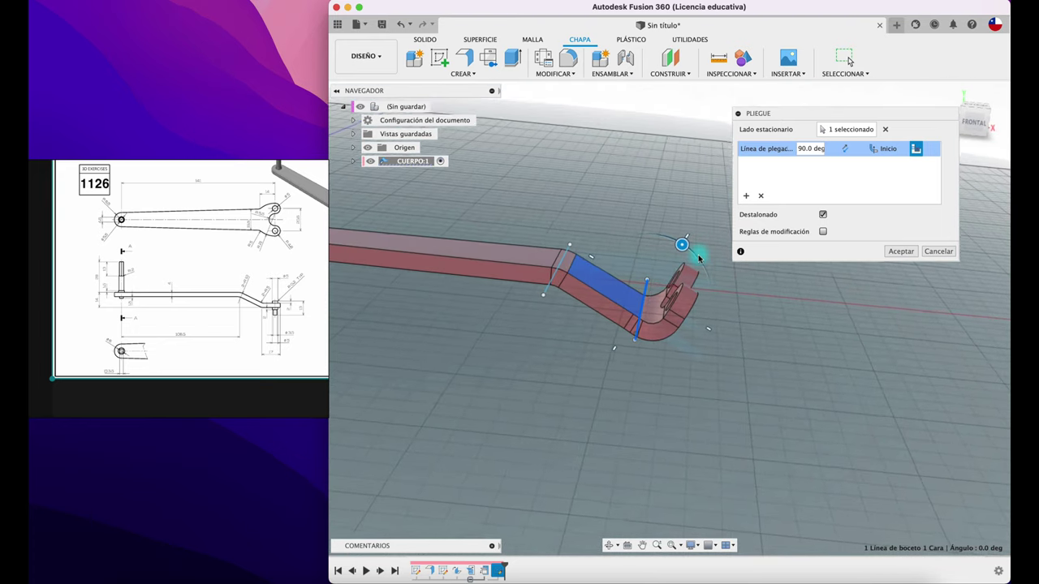
Step: Set the second bend angle to 27° and apply it
{"action": "left_click_drag", "start_coordinate": [681, 244], "coordinate": [710, 298]}
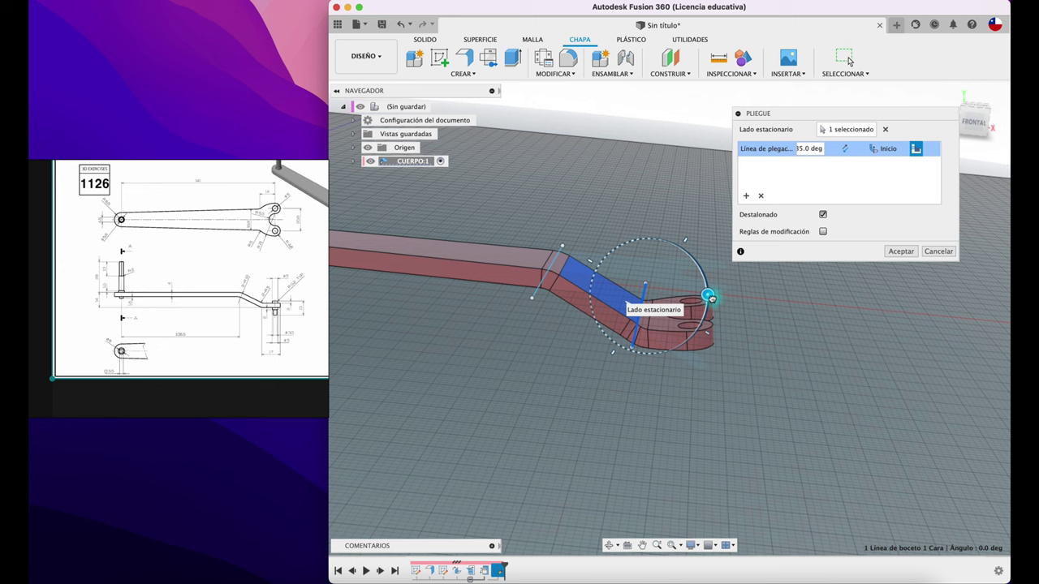
{"action": "left_click_drag", "start_coordinate": [977, 121], "coordinate": [1006, 144]}
{"action": "left_click", "coordinate": [969, 120]}
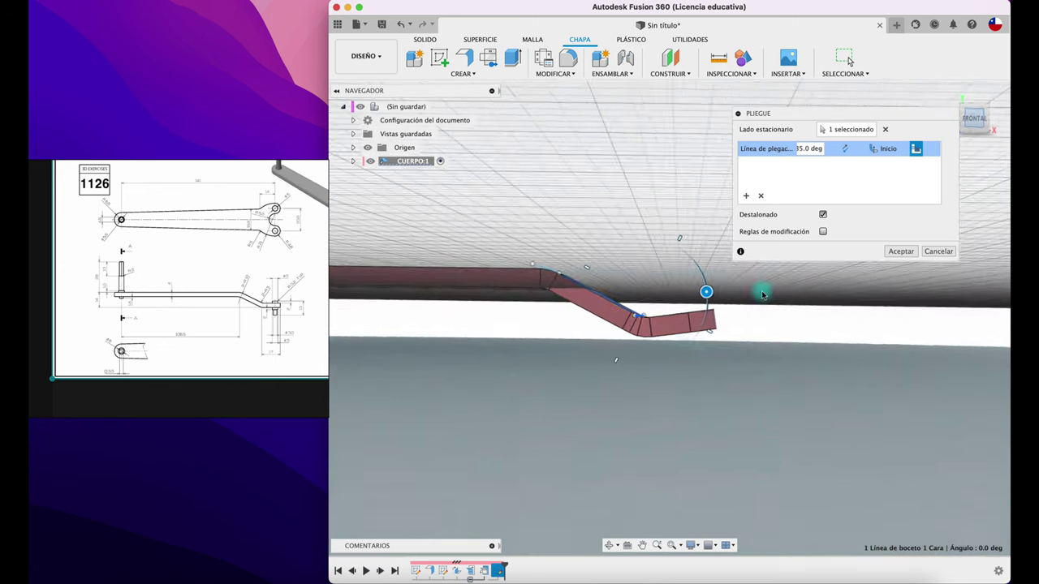
{"action": "left_click_drag", "start_coordinate": [707, 291], "coordinate": [708, 302]}
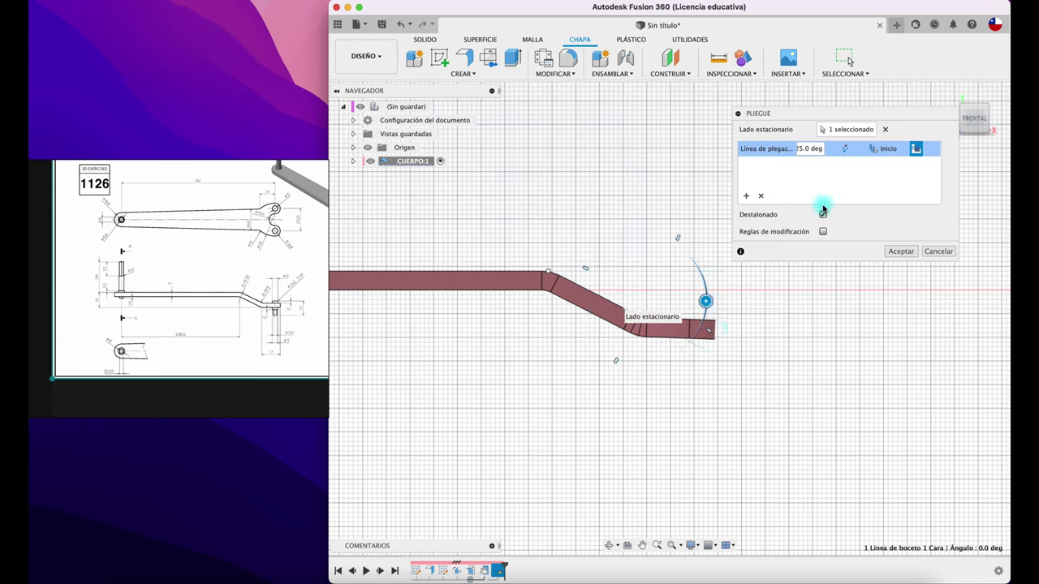
{"action": "left_click", "coordinate": [817, 149]}
{"action": "left_click_drag", "start_coordinate": [821, 150], "coordinate": [759, 150]}
{"action": "type", "text": "27"}
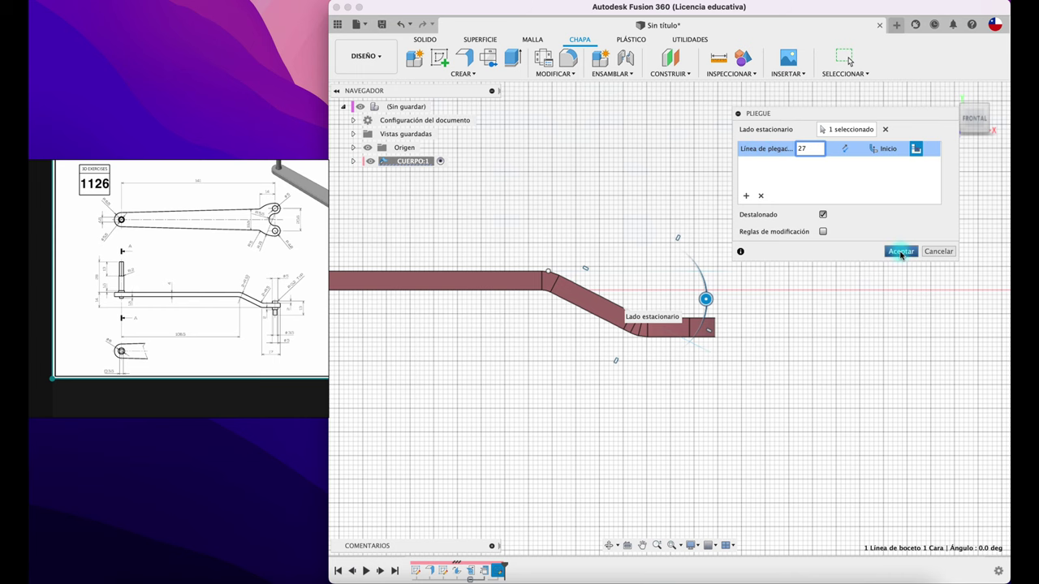
{"action": "left_click", "coordinate": [900, 252]}
{"action": "mouse_move", "coordinate": [820, 255]}
{"action": "middle_mouse_down", "text": "shift"}
{"action": "mouse_move", "coordinate": [378, 280]}
{"action": "mouse_move", "coordinate": [609, 327]}
{"action": "mouse_move", "coordinate": [711, 214]}
{"action": "mouse_move", "coordinate": [728, 216]}
{"action": "middle_mouse_up", "text": "shift"}
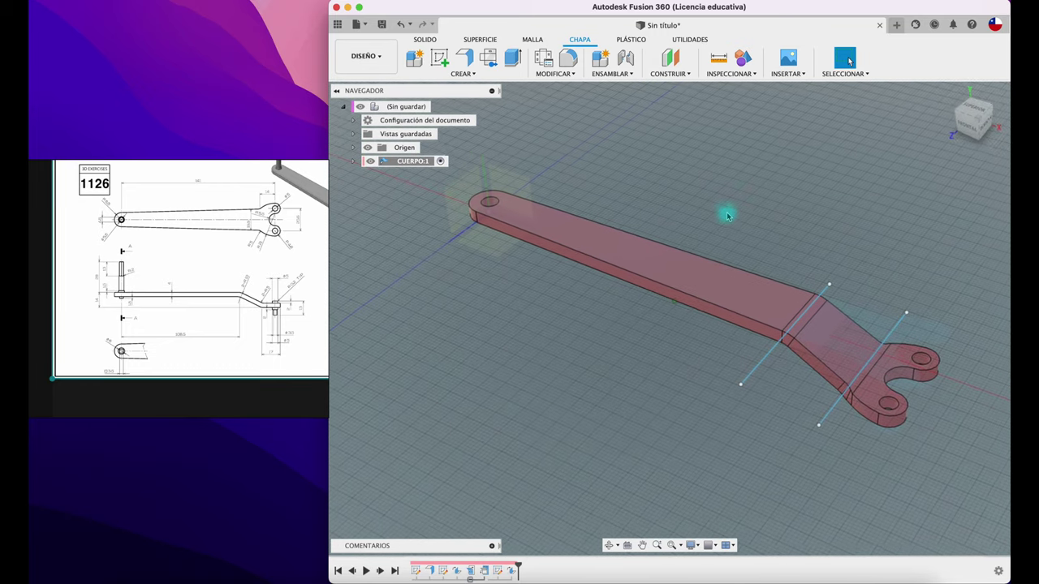
Step: Maximize the window and orbit around the two-bend wrench to a front view
{"action": "left_click", "coordinate": [359, 9]}
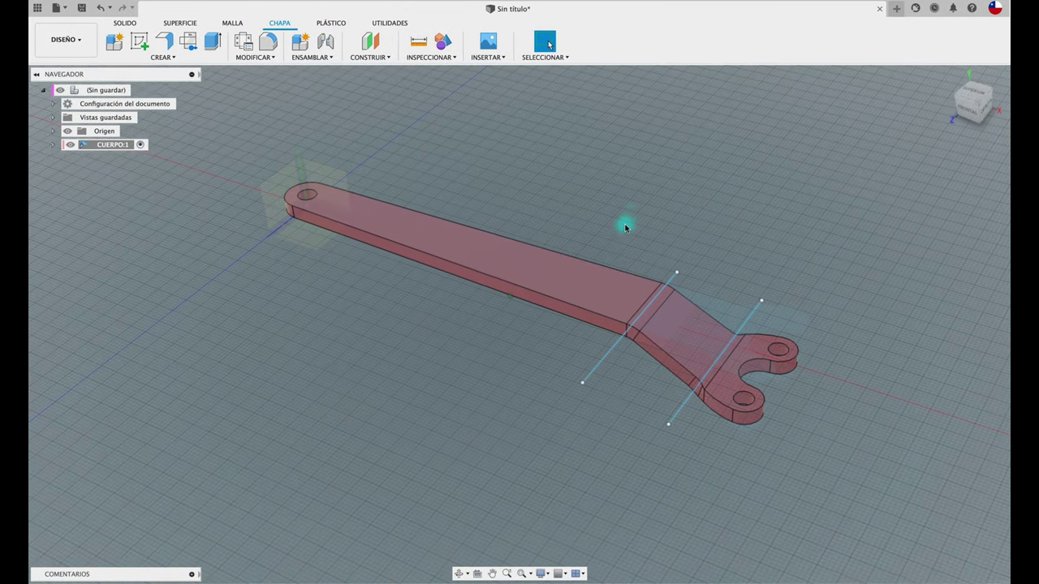
{"action": "middle_click_drag", "start_coordinate": [636, 210], "coordinate": [635, 210], "text": "shift"}
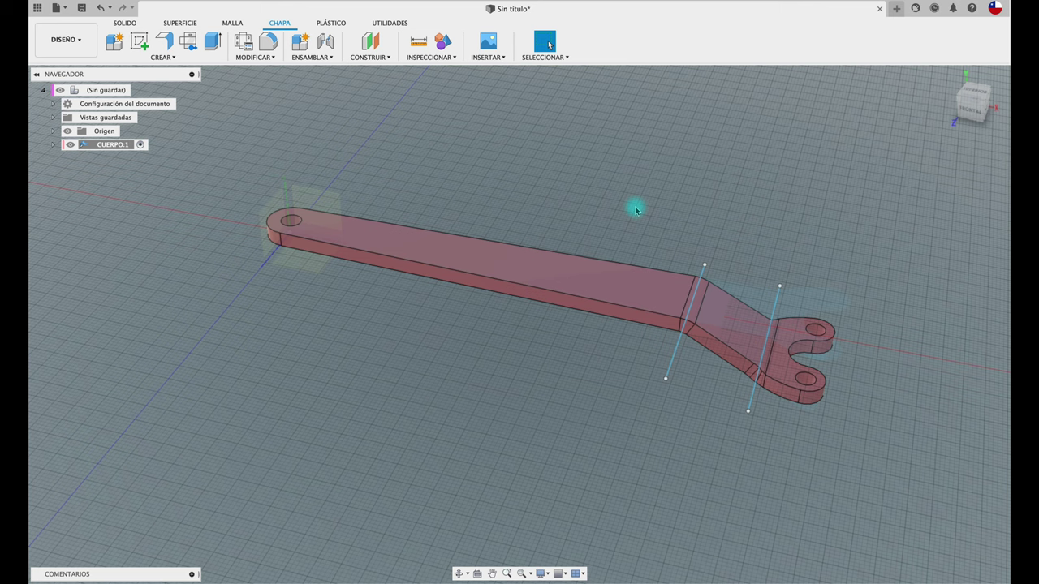
{"action": "mouse_move", "coordinate": [593, 144]}
{"action": "middle_mouse_down", "text": "shift"}
{"action": "mouse_move", "coordinate": [536, 250]}
{"action": "mouse_move", "coordinate": [510, 273]}
{"action": "middle_mouse_up", "text": "shift"}
{"action": "mouse_move", "coordinate": [535, 299]}
{"action": "left_mouse_down"}
{"action": "mouse_move", "coordinate": [648, 266]}
{"action": "mouse_move", "coordinate": [623, 303]}
{"action": "left_mouse_up"}
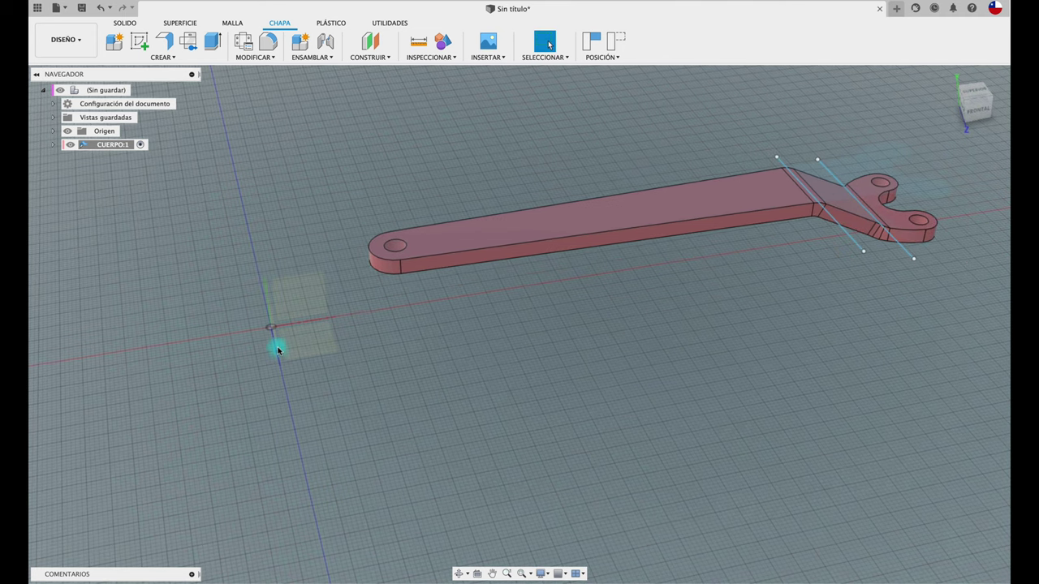
{"action": "scroll", "coordinate": [400, 274], "scroll_direction": "up", "scroll_amount": 5}
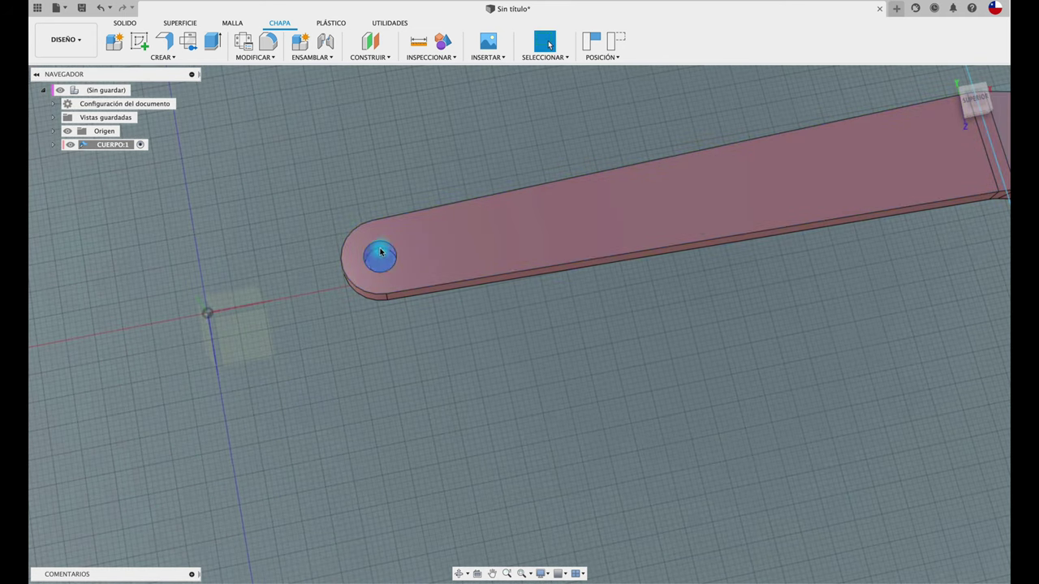
{"action": "middle_click_drag", "start_coordinate": [205, 309], "coordinate": [385, 370], "text": "shift"}
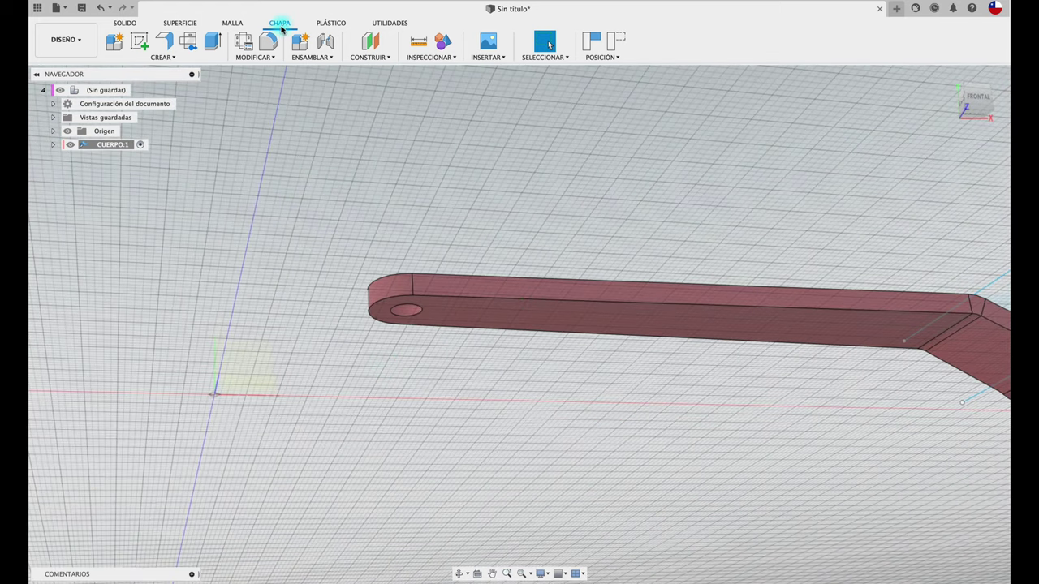
Step: Align CUERPO:1 from its round-end hole edge to the design origin, then check it from the top
{"action": "left_click", "coordinate": [124, 23]}
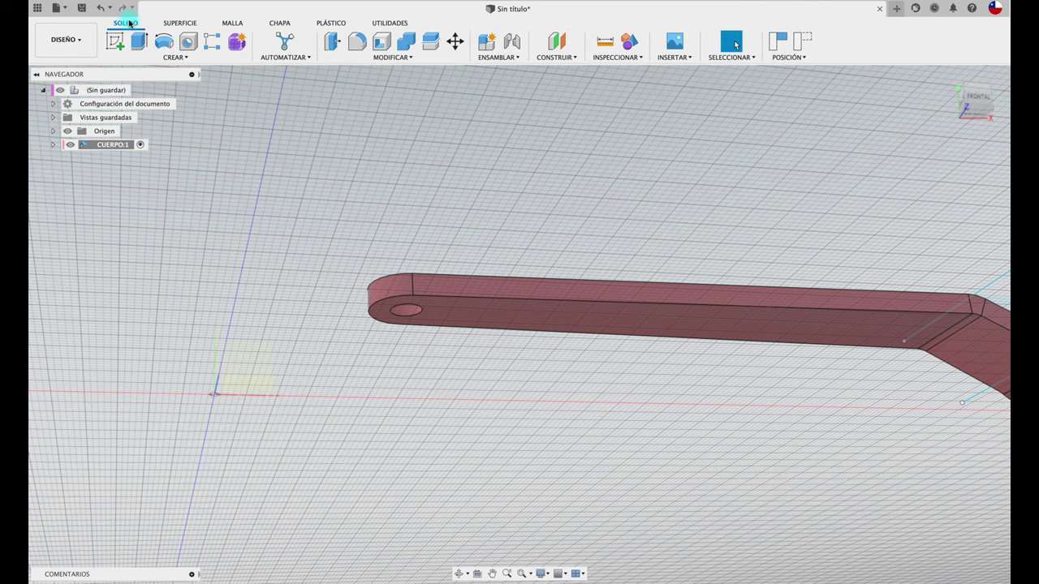
{"action": "left_click", "coordinate": [97, 146]}
{"action": "left_click", "coordinate": [406, 60]}
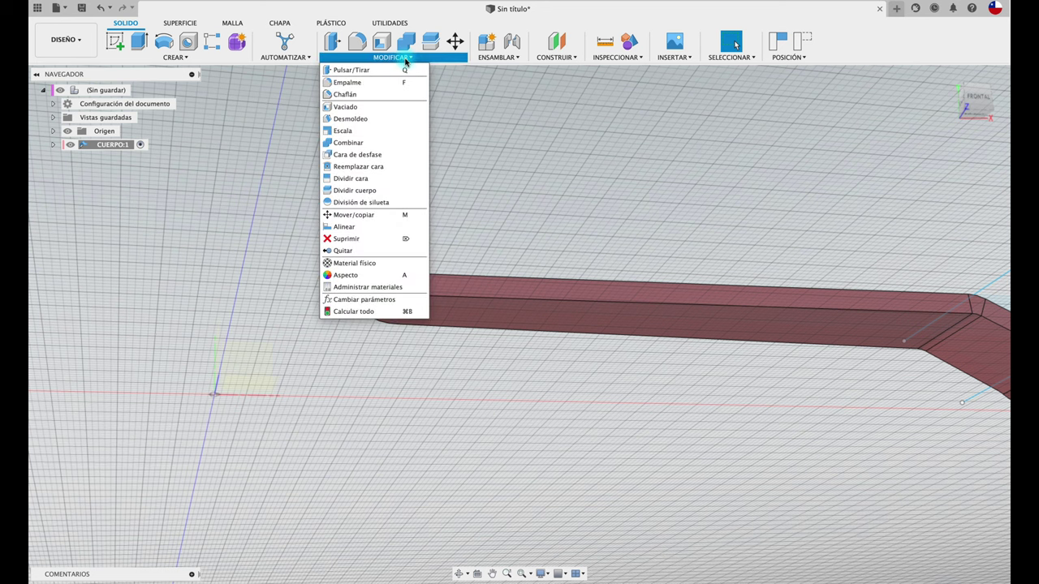
{"action": "left_click", "coordinate": [348, 232]}
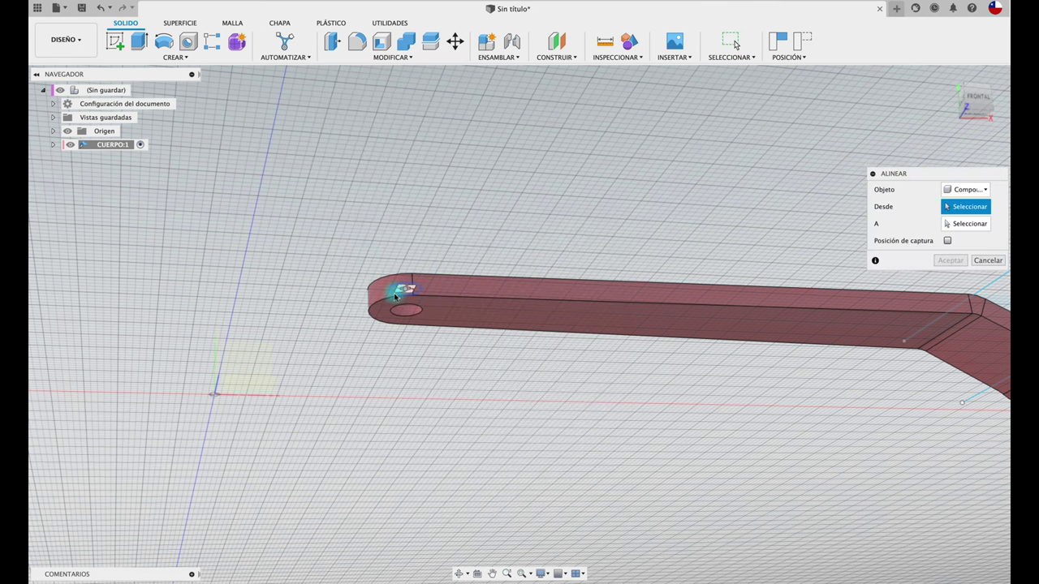
{"action": "left_click", "coordinate": [405, 316]}
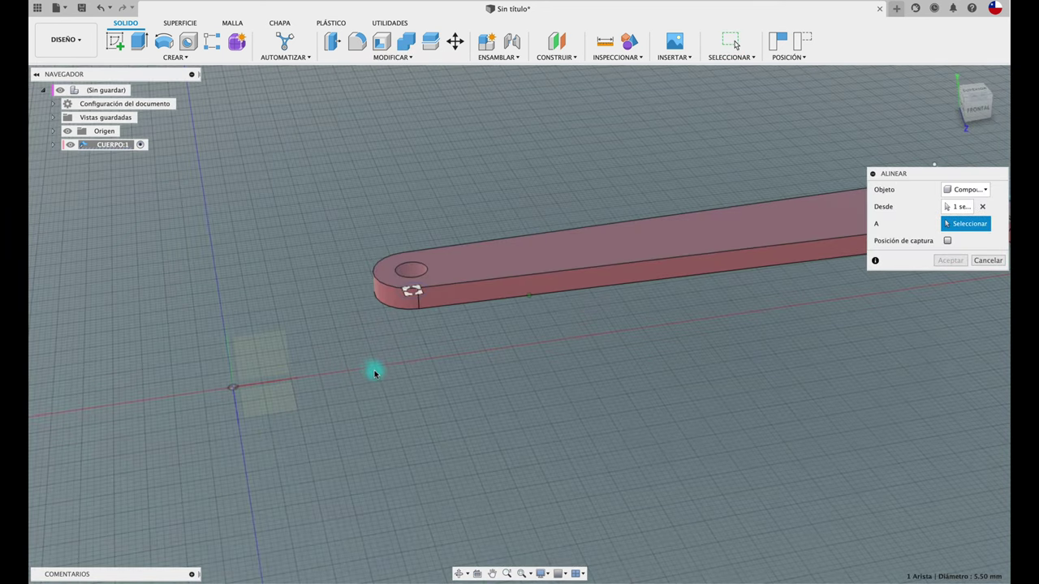
{"action": "left_click", "coordinate": [230, 387]}
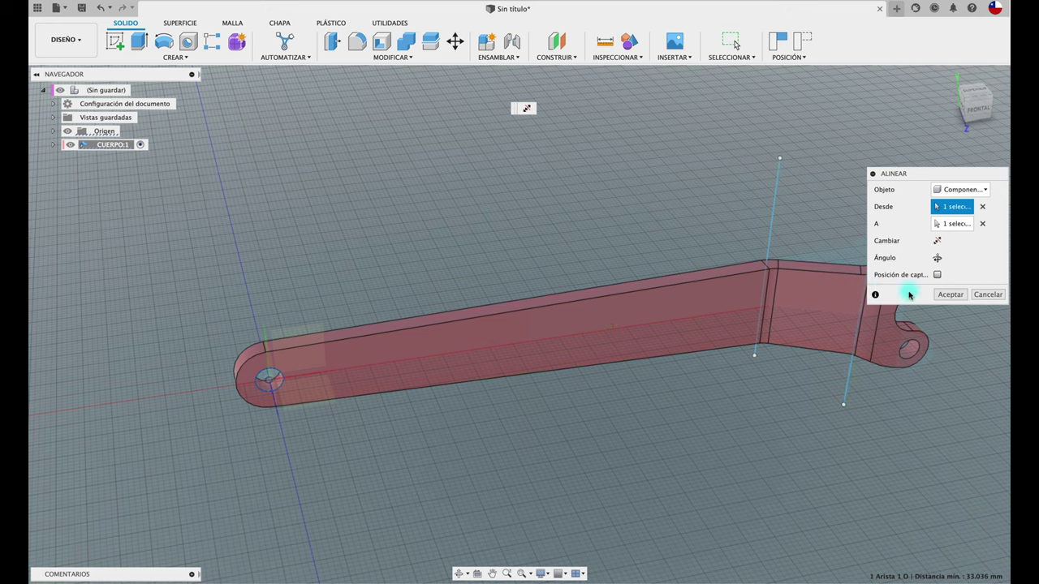
{"action": "left_click", "coordinate": [950, 293]}
{"action": "middle_click_drag", "start_coordinate": [951, 294], "coordinate": [976, 152], "text": "shift"}
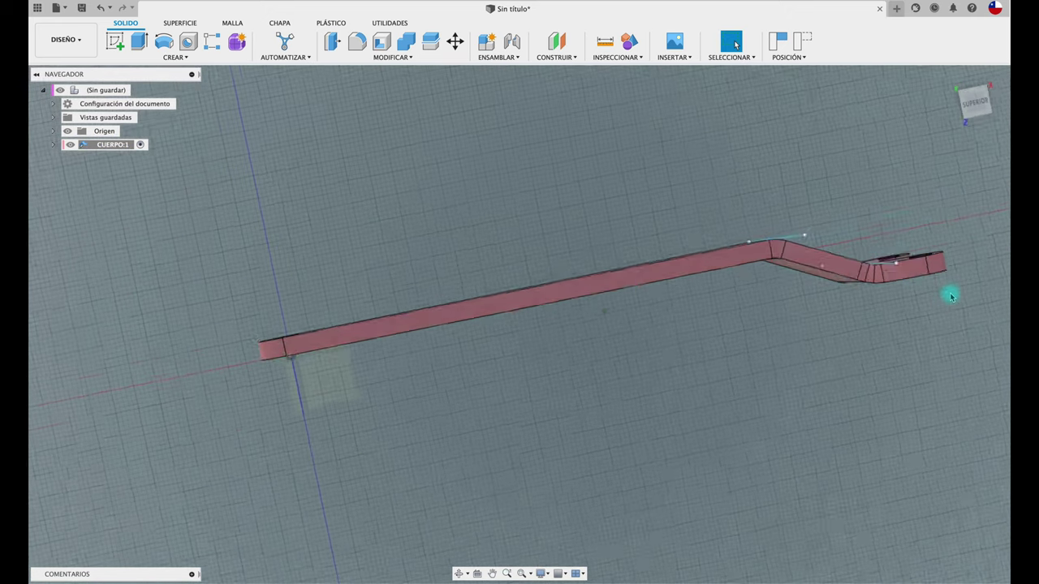
{"action": "left_click", "coordinate": [973, 94]}
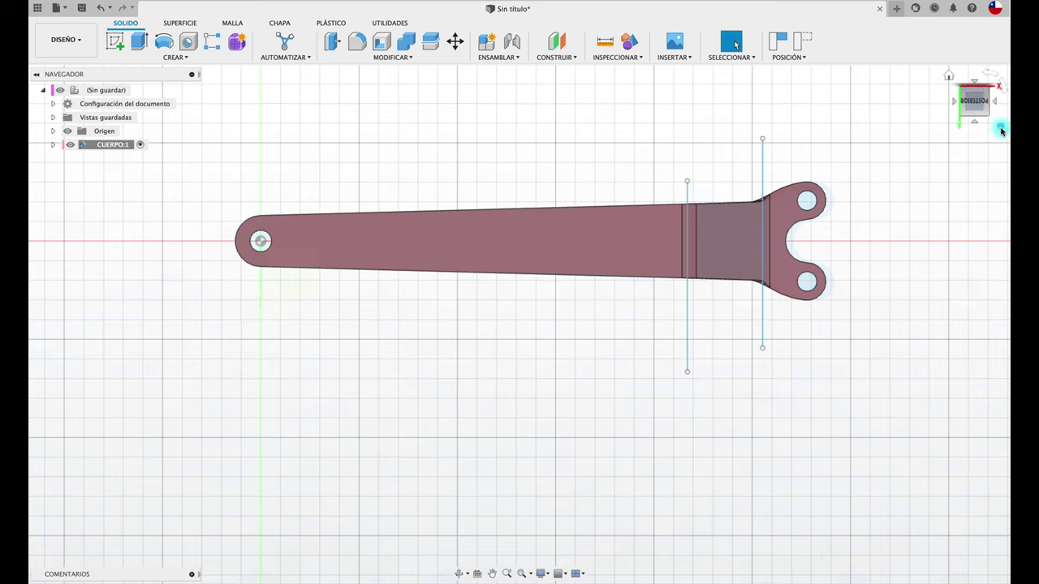
Step: Set the current top view as Arriba and the right-side view as Frontal via the ViewCube
{"action": "left_click", "coordinate": [1002, 129]}
{"action": "mouse_move", "coordinate": [933, 200]}
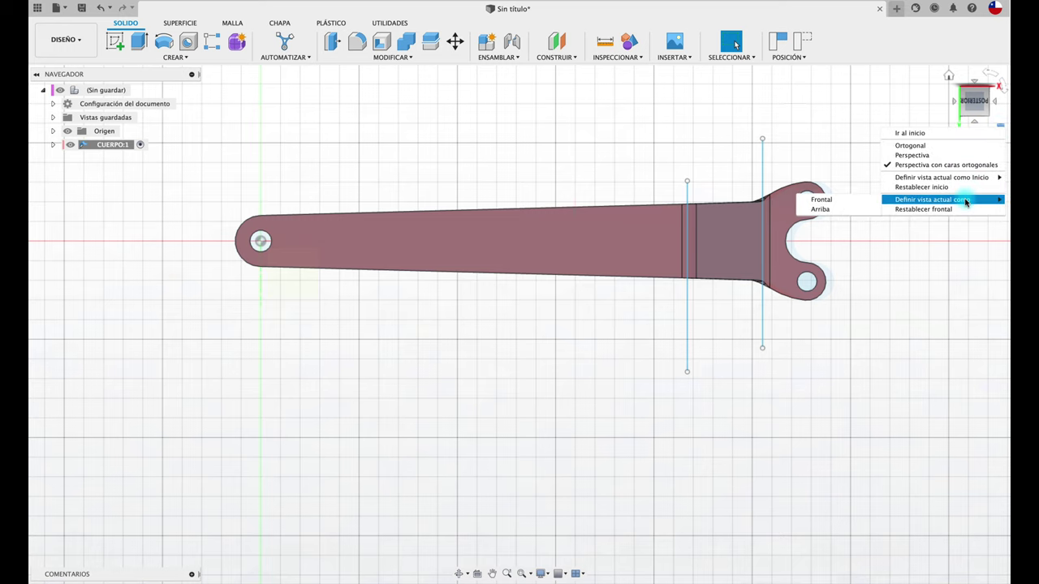
{"action": "left_click", "coordinate": [860, 205]}
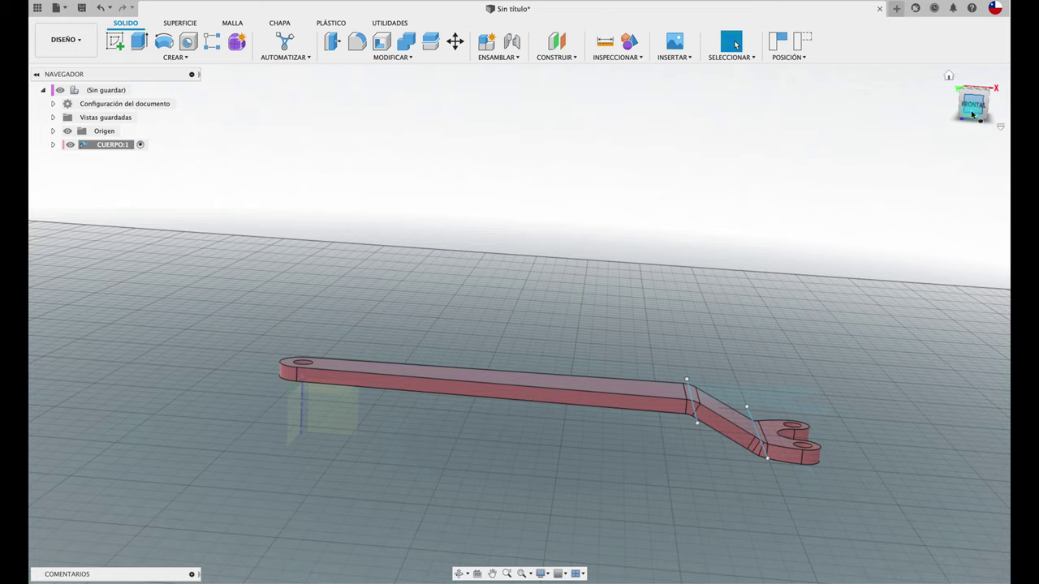
{"action": "left_click", "coordinate": [973, 105]}
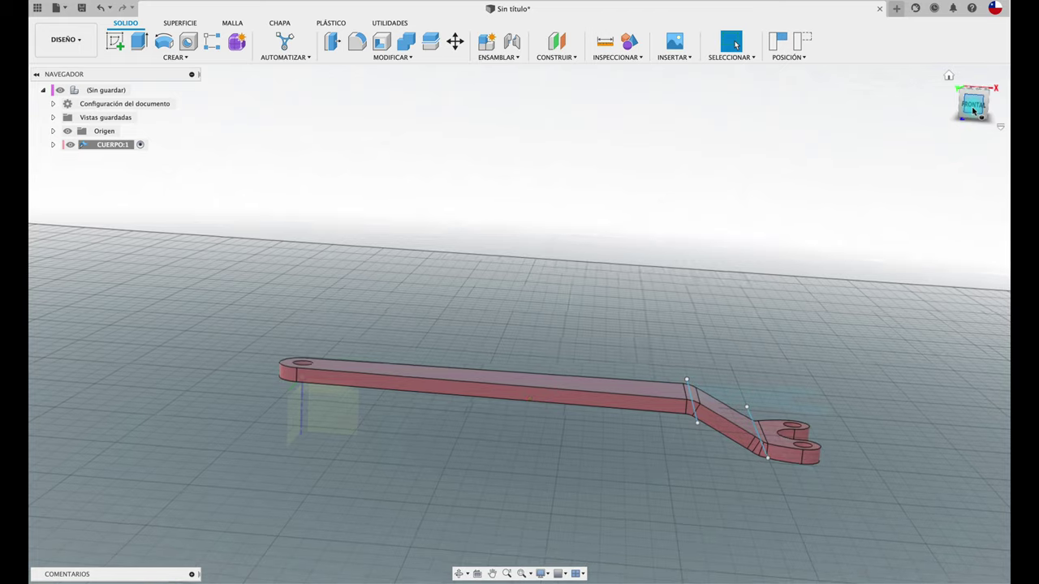
{"action": "left_click_drag", "start_coordinate": [973, 108], "coordinate": [981, 112]}
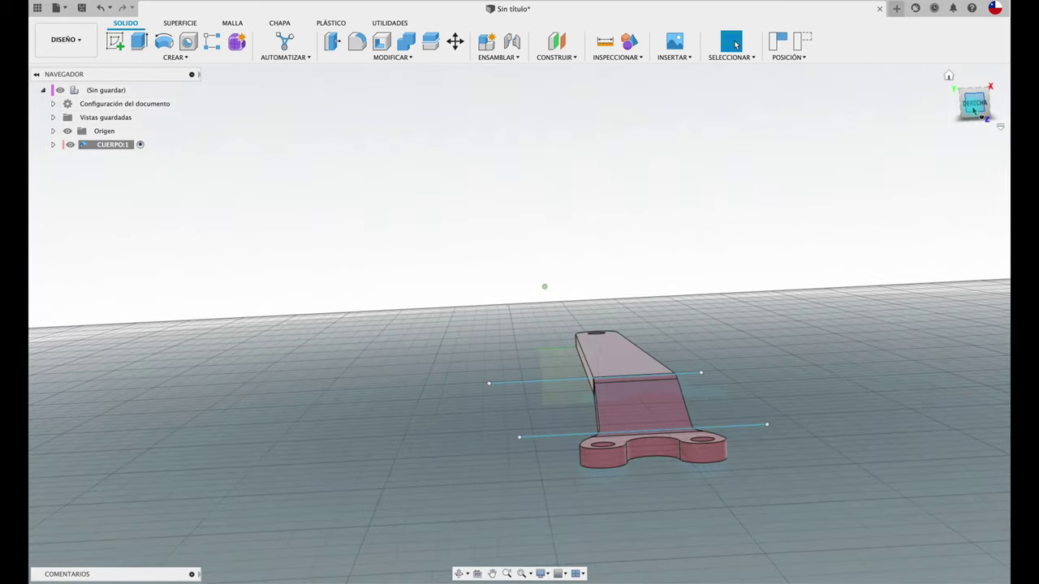
{"action": "left_click", "coordinate": [981, 112]}
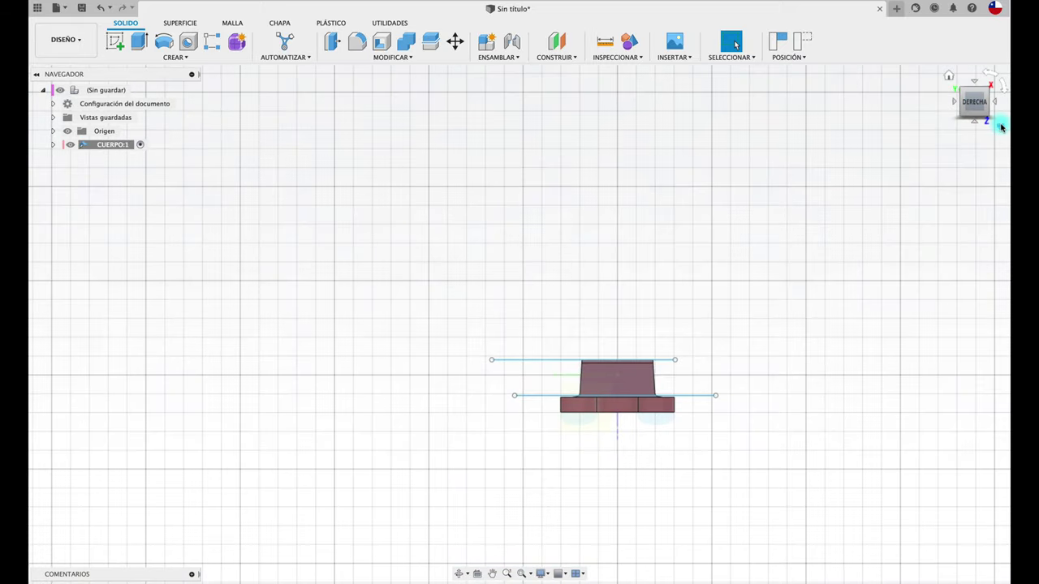
{"action": "left_click", "coordinate": [1002, 127]}
{"action": "mouse_move", "coordinate": [932, 196]}
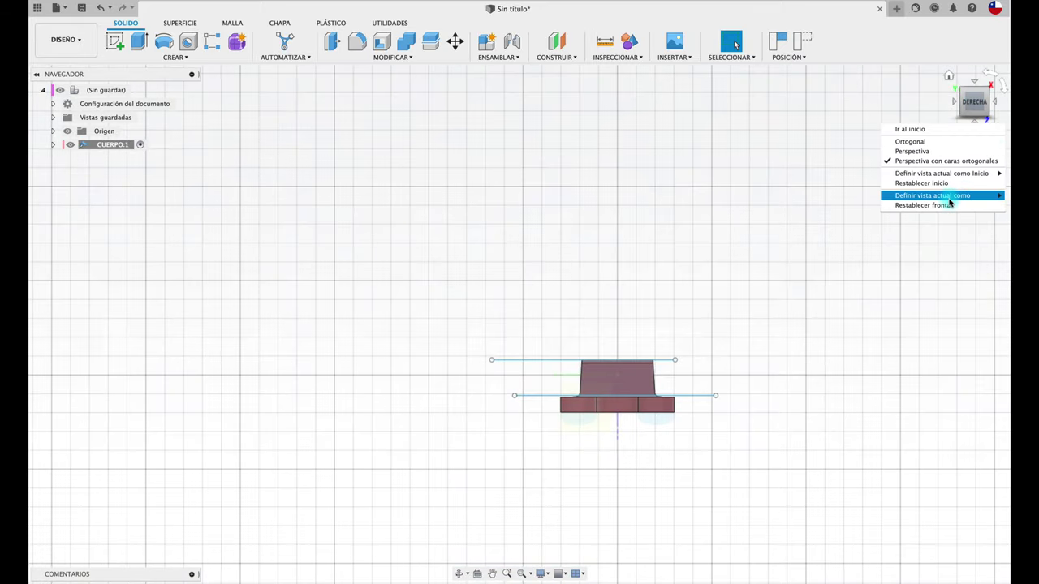
{"action": "left_click", "coordinate": [857, 200]}
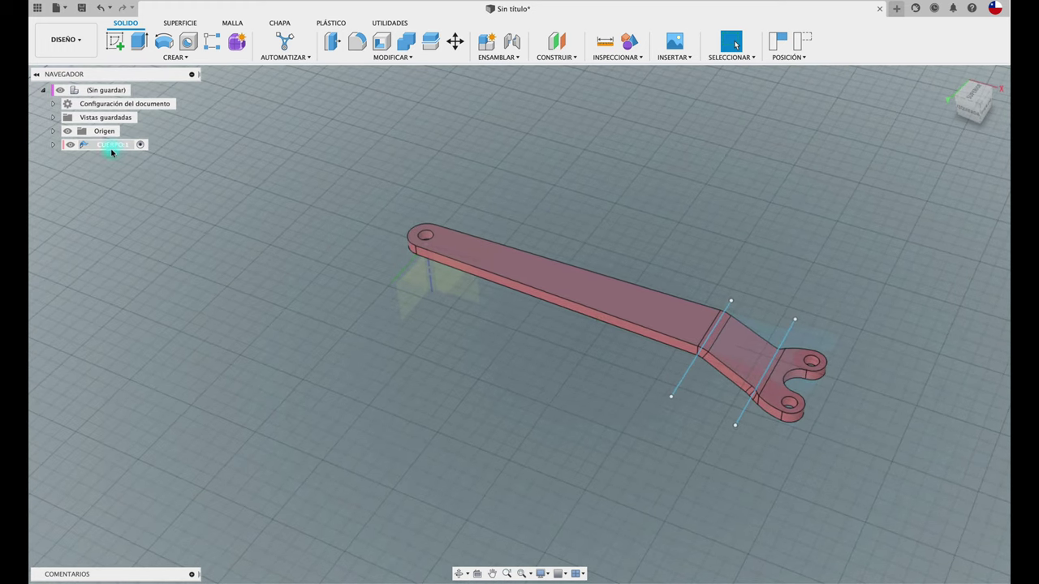
Step: Capture the aligned position of the CUERPO:1 component
{"action": "right_click", "coordinate": [110, 147]}
{"action": "left_click", "coordinate": [128, 156]}
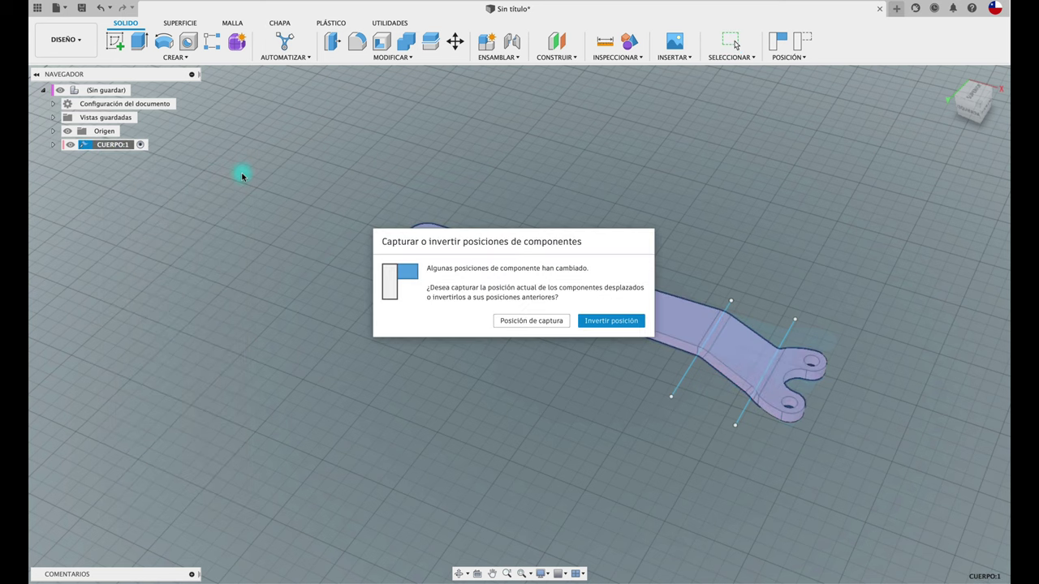
{"action": "left_click", "coordinate": [541, 324]}
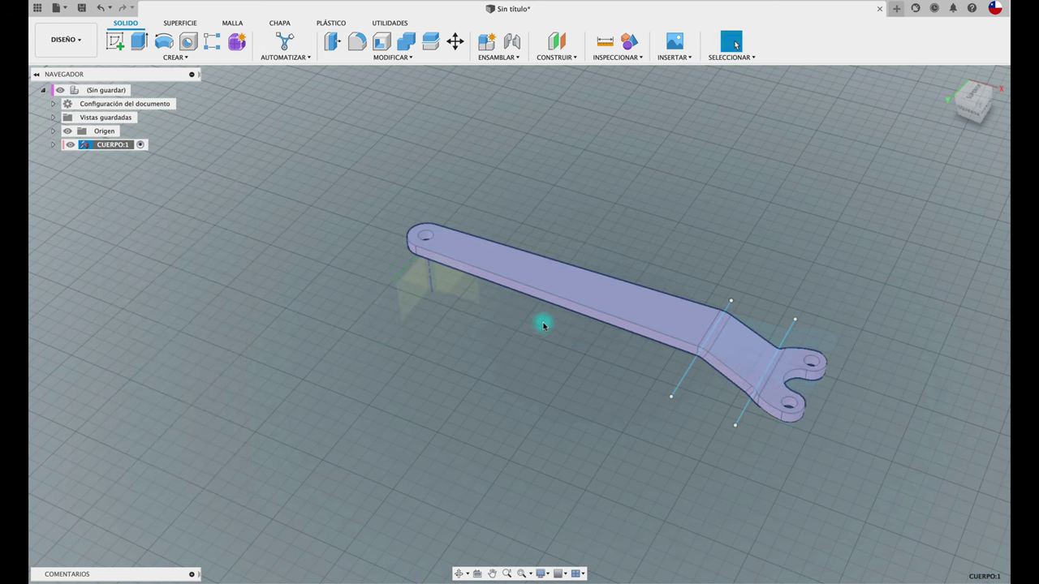
Step: Hide the Bocetos folder inside CUERPO:1 so only the bent body shows
{"action": "left_click", "coordinate": [53, 146]}
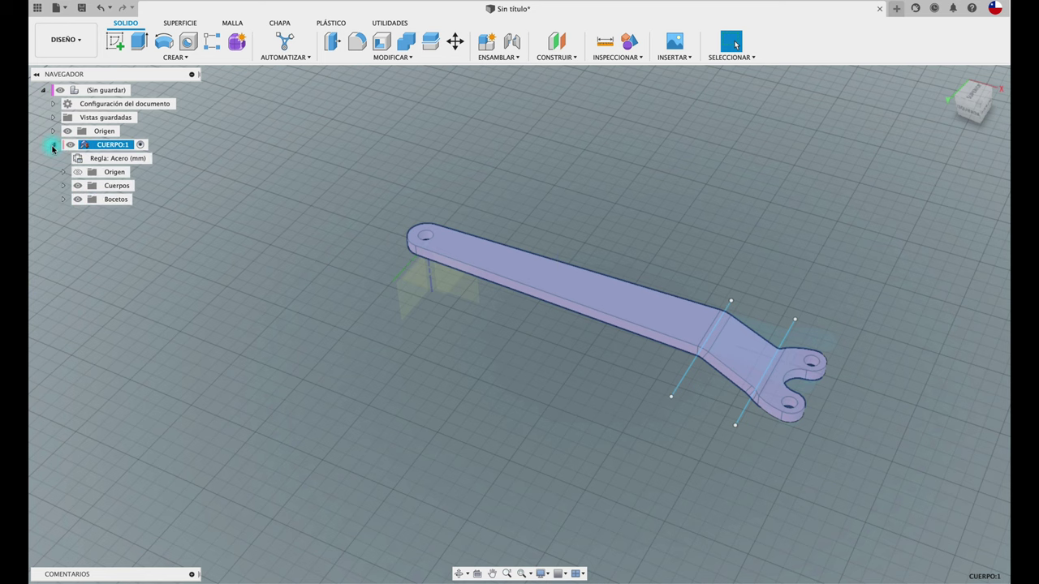
{"action": "left_click", "coordinate": [78, 200]}
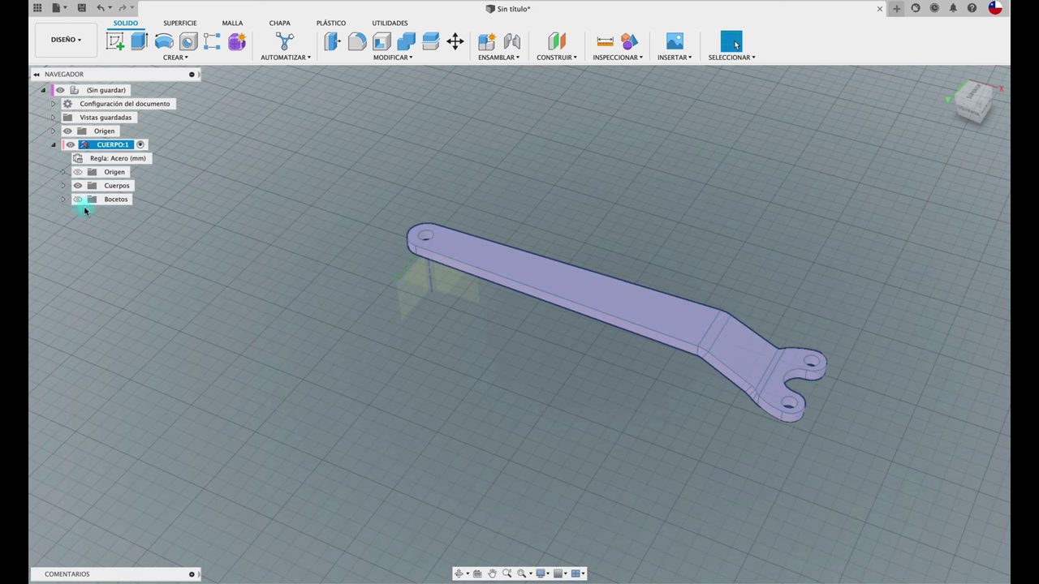
{"action": "left_click", "coordinate": [243, 282]}
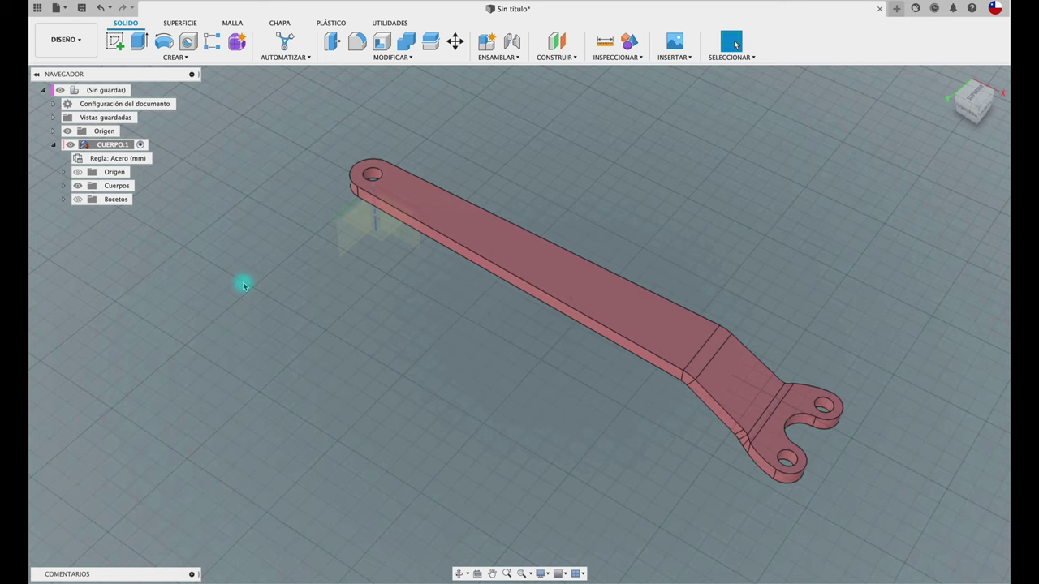
Step: Save the design as 'LLAVE ESMERIL ANGULAR' in the MECANICA location
{"action": "left_click", "coordinate": [82, 8]}
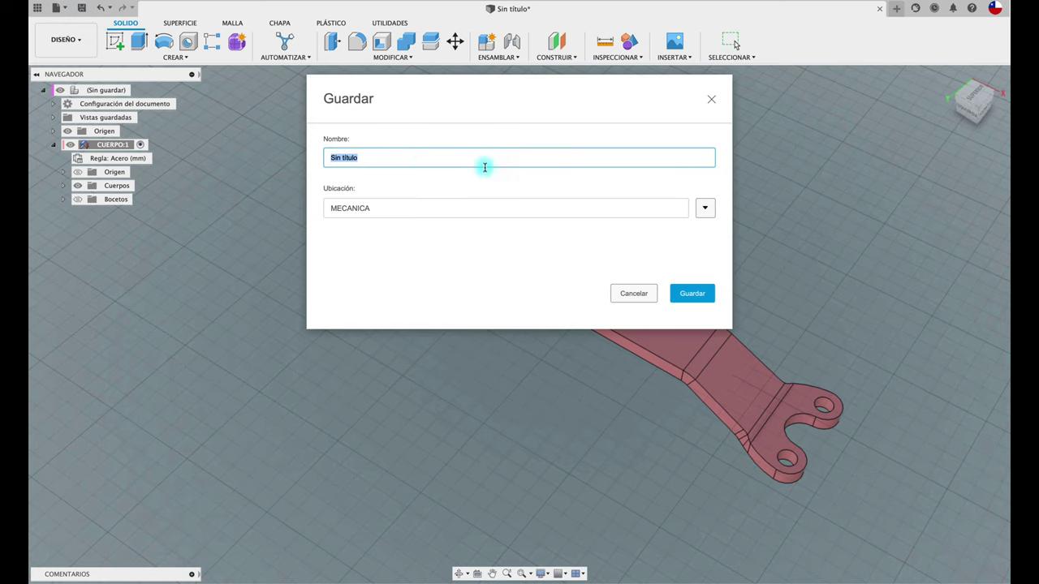
{"action": "type", "text": "LLAVE ESMERIL ANGULAR"}
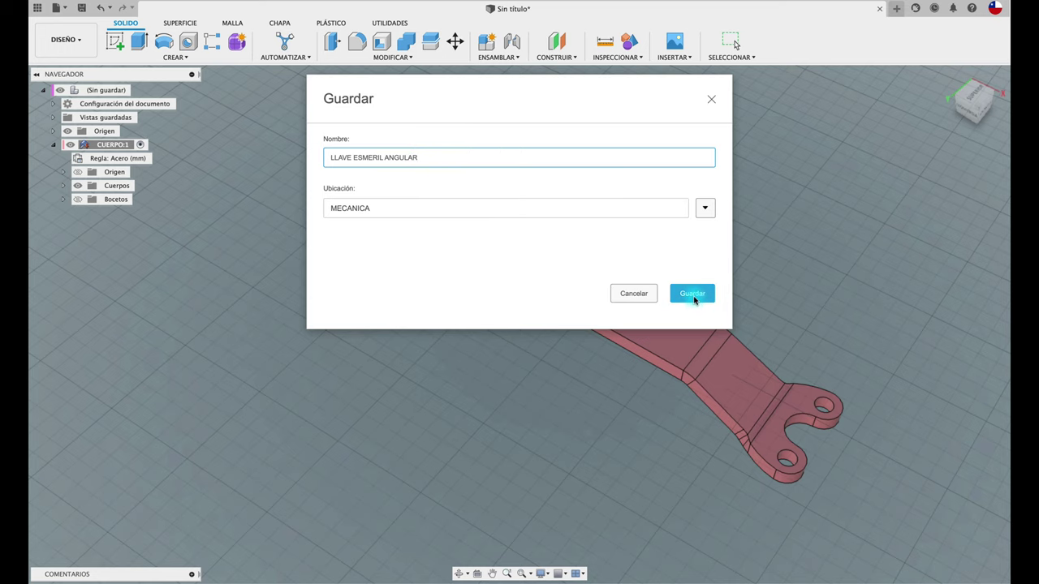
{"action": "left_click", "coordinate": [693, 296]}
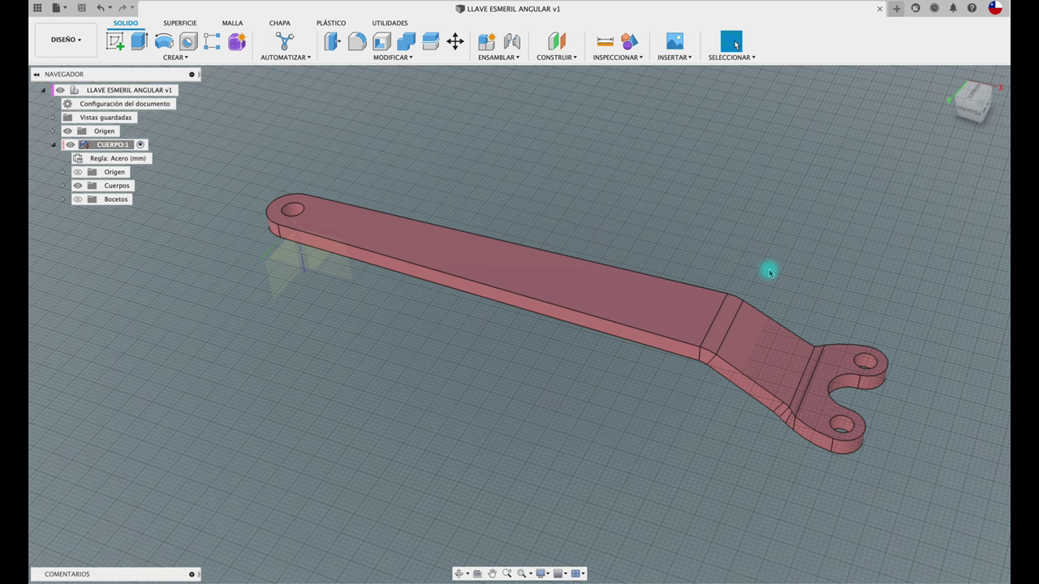
{"action": "scroll", "coordinate": [769, 273], "scroll_direction": "up", "scroll_amount": 2}
{"action": "scroll", "coordinate": [769, 272], "scroll_direction": "up", "scroll_amount": 1}
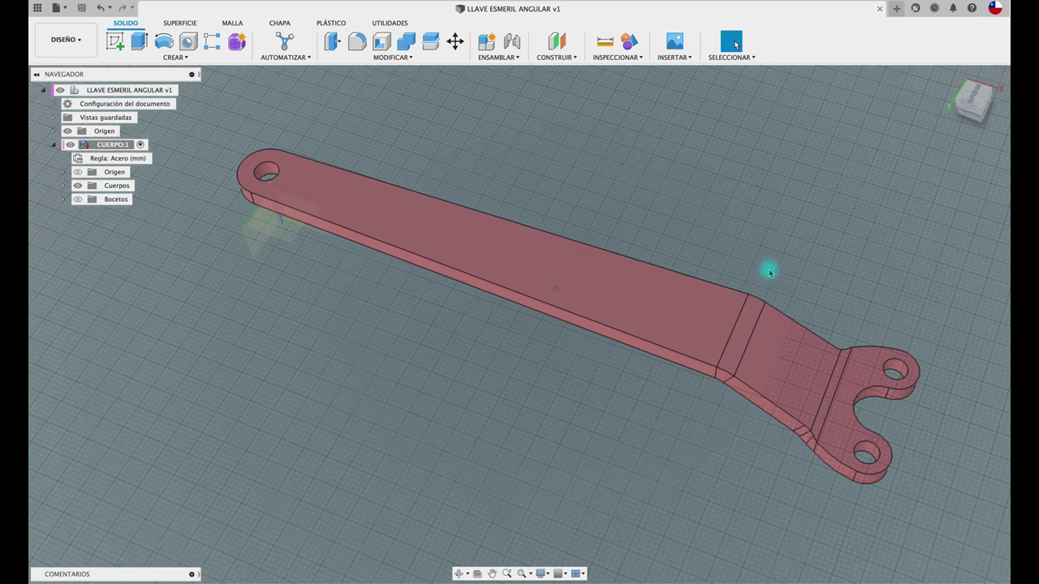
{"action": "mouse_move", "coordinate": [769, 273]}
{"action": "middle_mouse_down", "text": "shift"}
{"action": "mouse_move", "coordinate": [707, 204]}
{"action": "mouse_move", "coordinate": [625, 155]}
{"action": "mouse_move", "coordinate": [628, 178]}
{"action": "mouse_move", "coordinate": [614, 169]}
{"action": "middle_mouse_up", "text": "shift"}
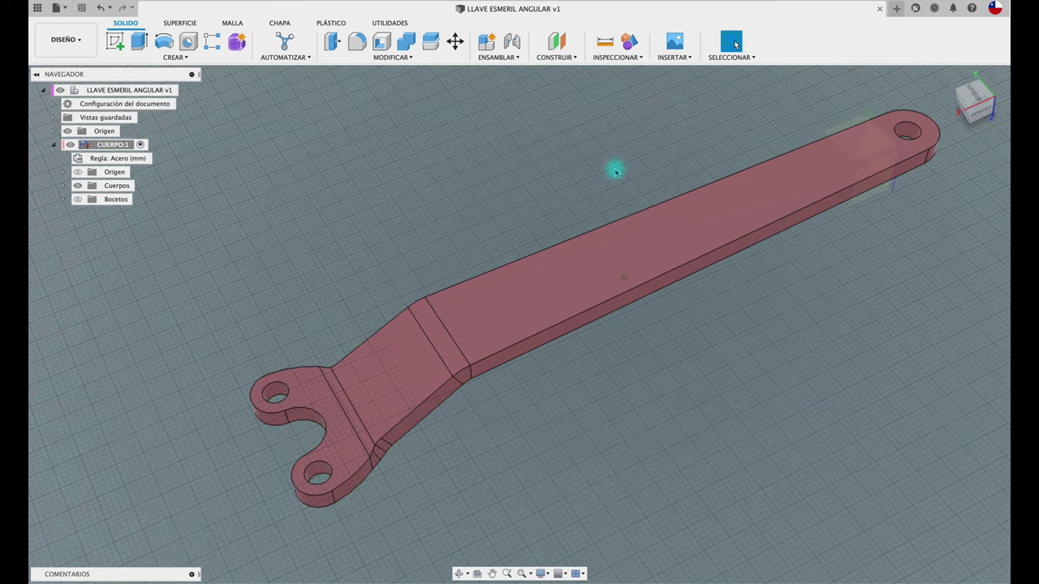